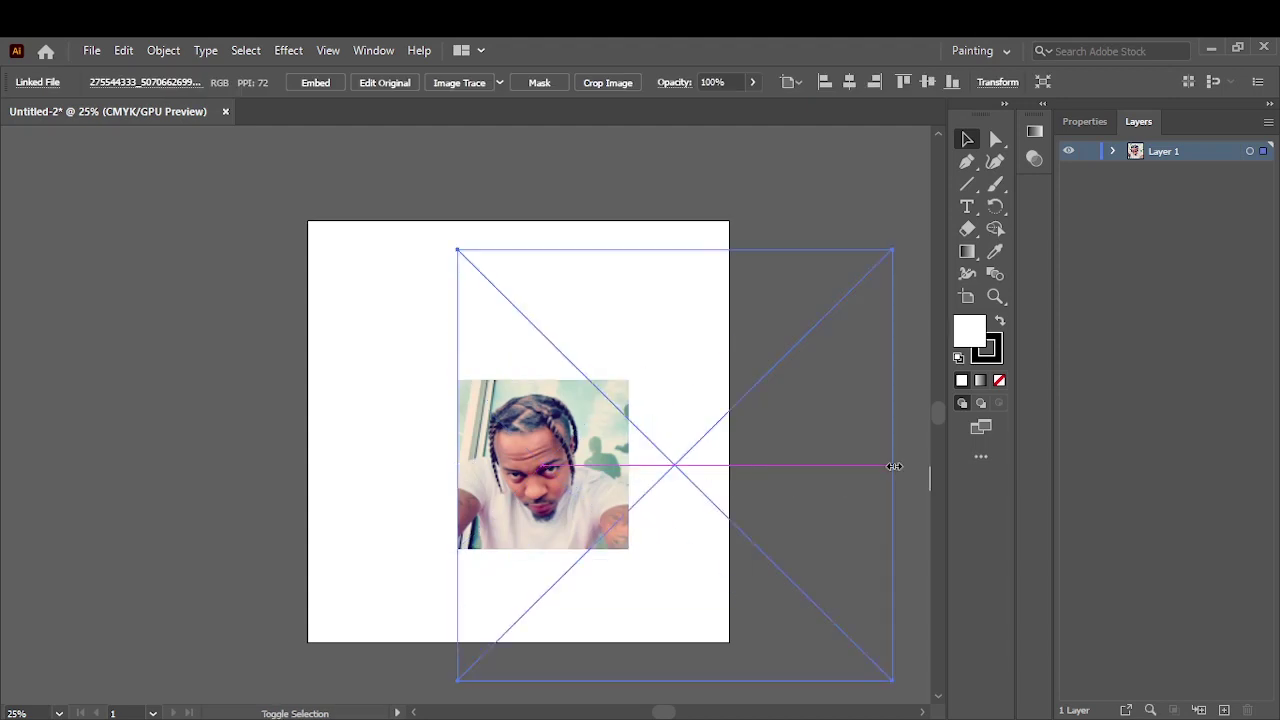
- Enlarge the placed photo to cover the artboard and lower its opacity to fade it
{"action": "left_click_drag", "start_coordinate": [628, 548], "coordinate": [768, 668]}
{"action": "left_click", "coordinate": [752, 82]}
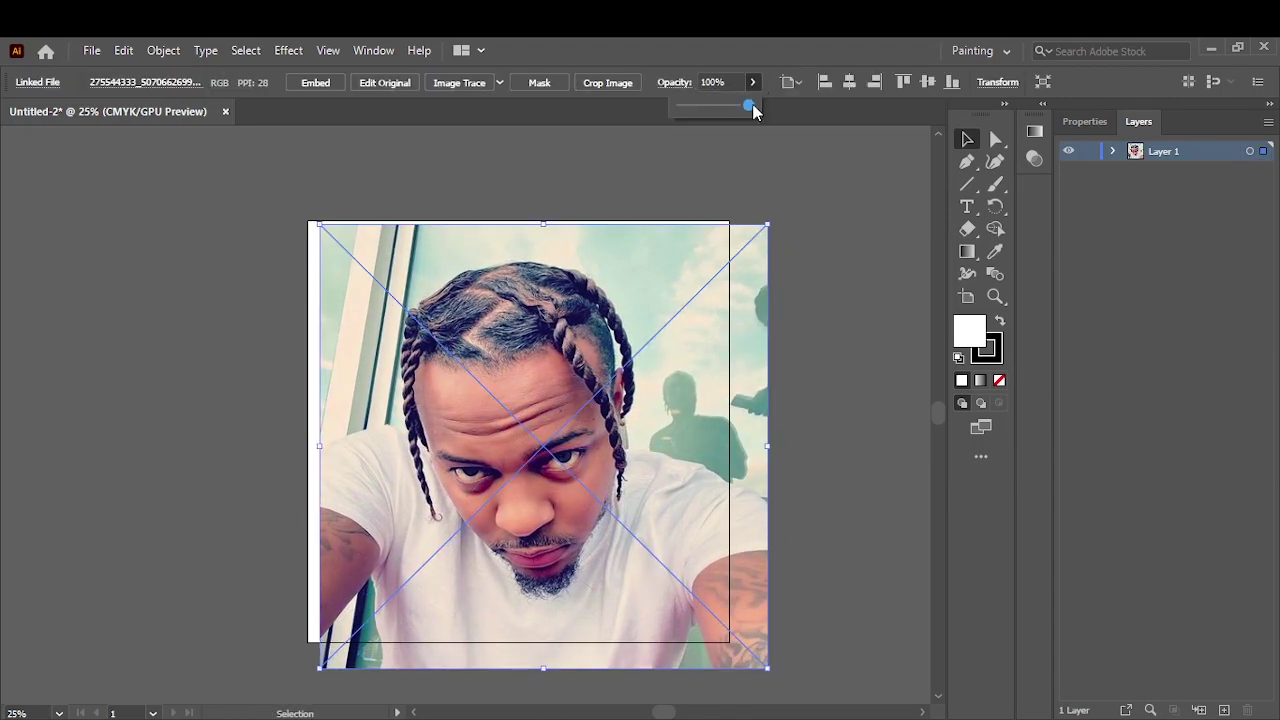
{"action": "left_click_drag", "start_coordinate": [757, 107], "coordinate": [726, 114]}
{"action": "left_click", "coordinate": [846, 188]}
- Lock Layer 1, add Layer 2, and pick a brush from the user defined brush library
{"action": "left_click", "coordinate": [1089, 151]}
{"action": "left_click", "coordinate": [1224, 710]}
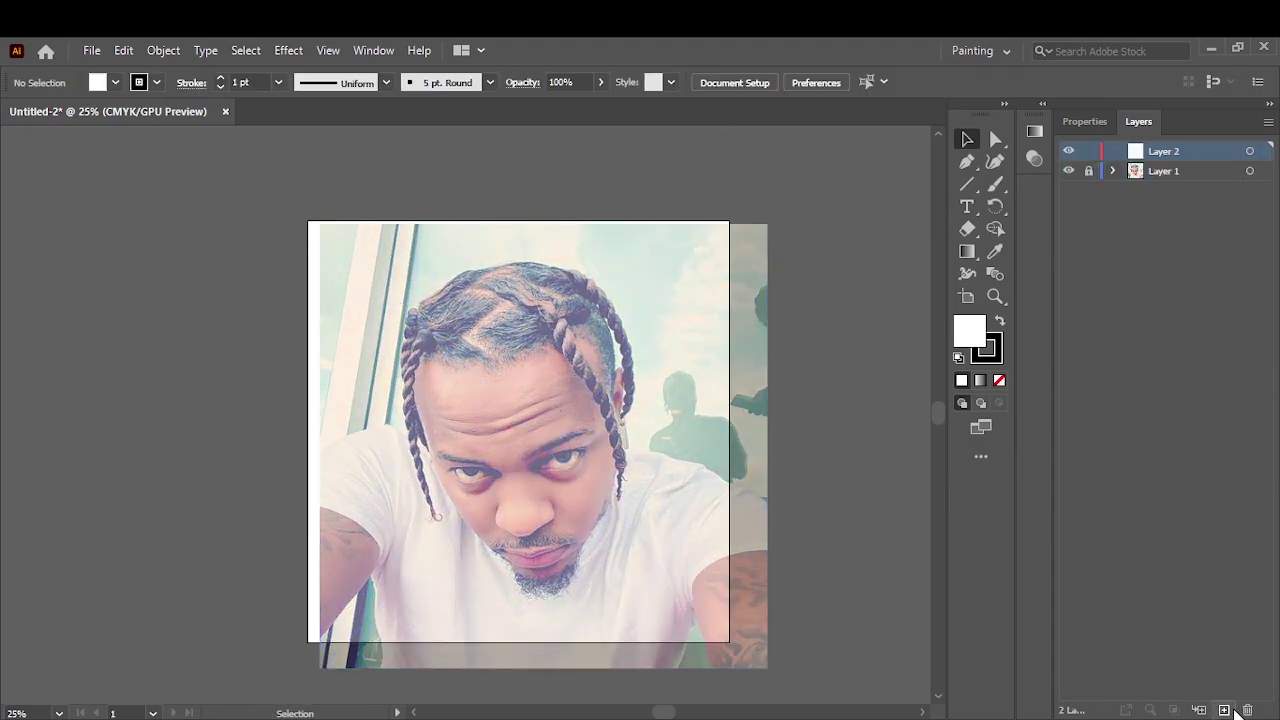
{"action": "left_click", "coordinate": [490, 82]}
{"action": "left_click", "coordinate": [317, 228]}
{"action": "left_click", "coordinate": [527, 484]}
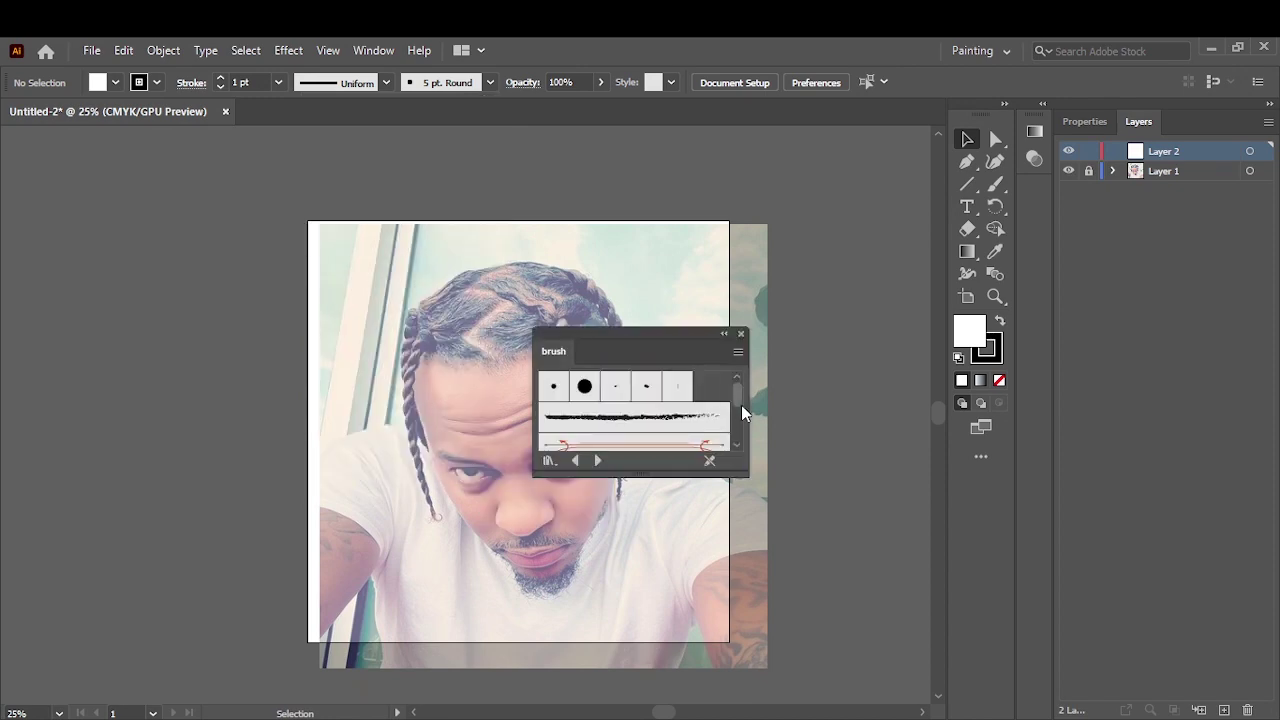
{"action": "left_click", "coordinate": [620, 405]}
- Trace the nose outline around both nostrils with the Paintbrush
{"action": "left_click", "coordinate": [747, 343]}
{"action": "key", "text": "b"}
{"action": "left_click_drag", "start_coordinate": [843, 229], "coordinate": [857, 440]}
{"action": "scroll", "coordinate": [509, 470], "scroll_direction": "up", "scroll_amount": 5}
{"action": "scroll", "coordinate": [582, 547], "scroll_direction": "down", "scroll_amount": 2}
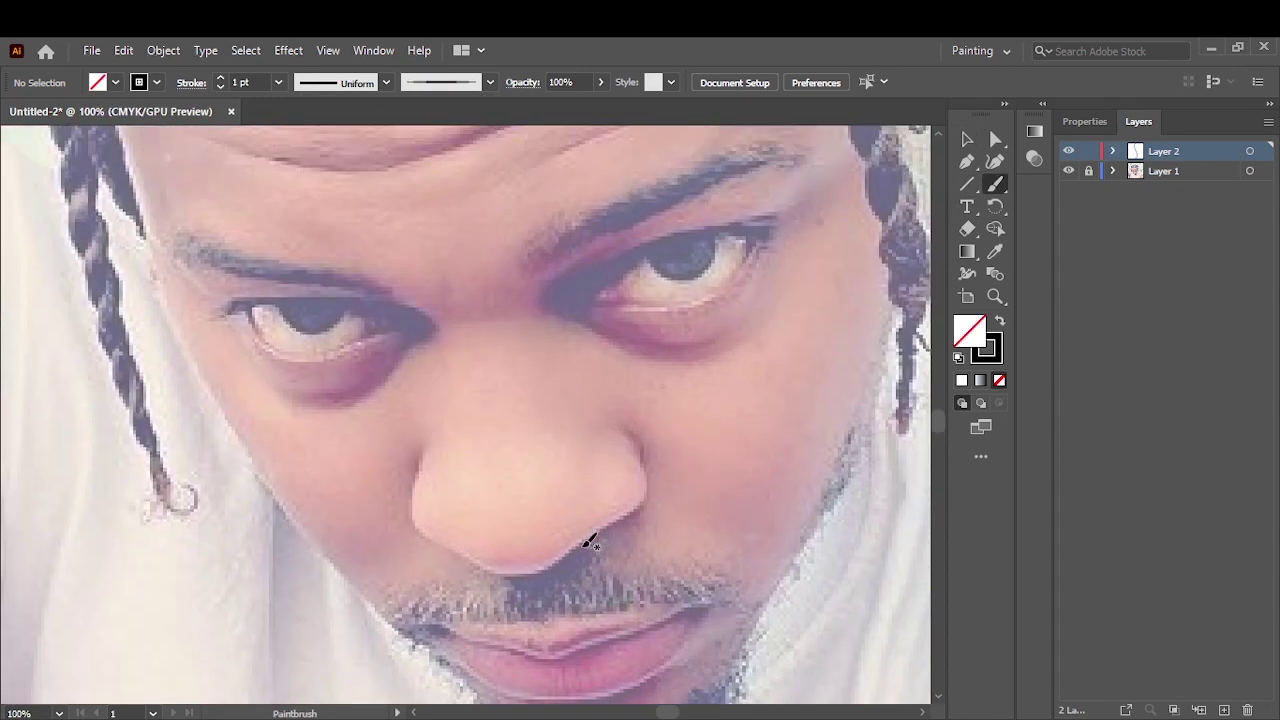
{"action": "left_click_drag", "start_coordinate": [430, 447], "coordinate": [501, 570]}
{"action": "left_click_drag", "start_coordinate": [643, 450], "coordinate": [617, 428]}
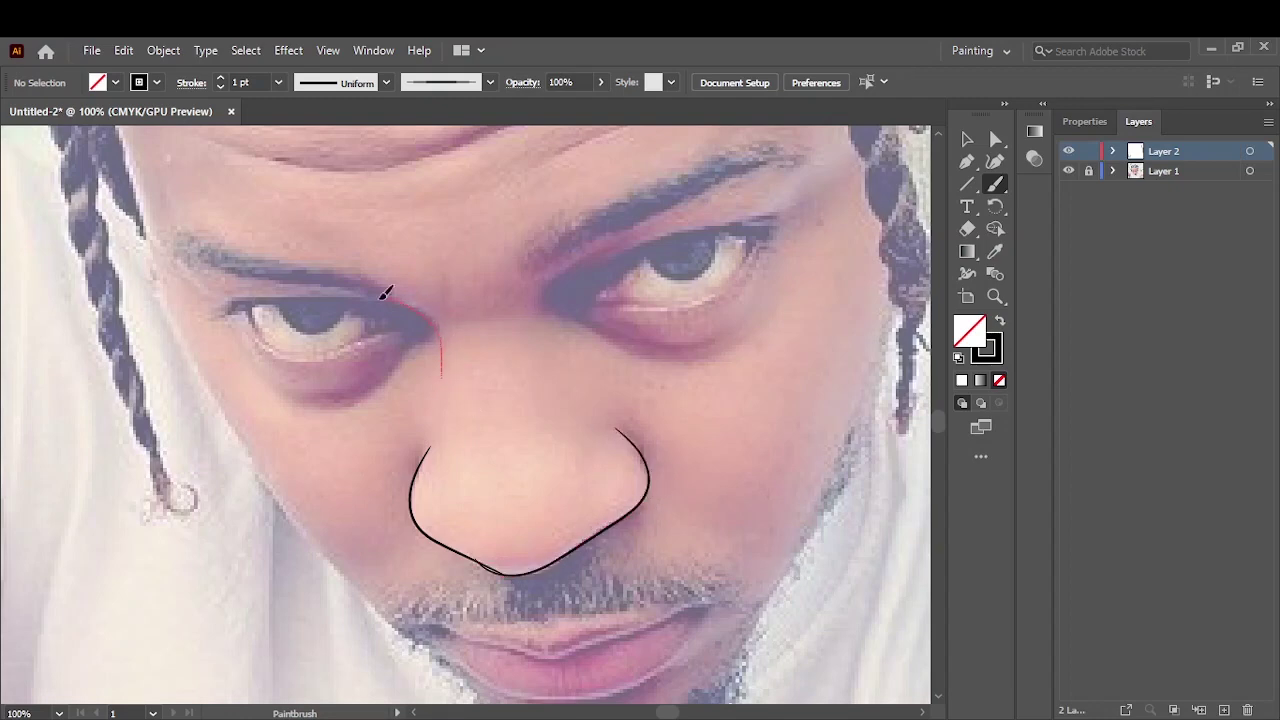
{"action": "scroll", "coordinate": [514, 580], "scroll_direction": "up", "scroll_amount": 5}
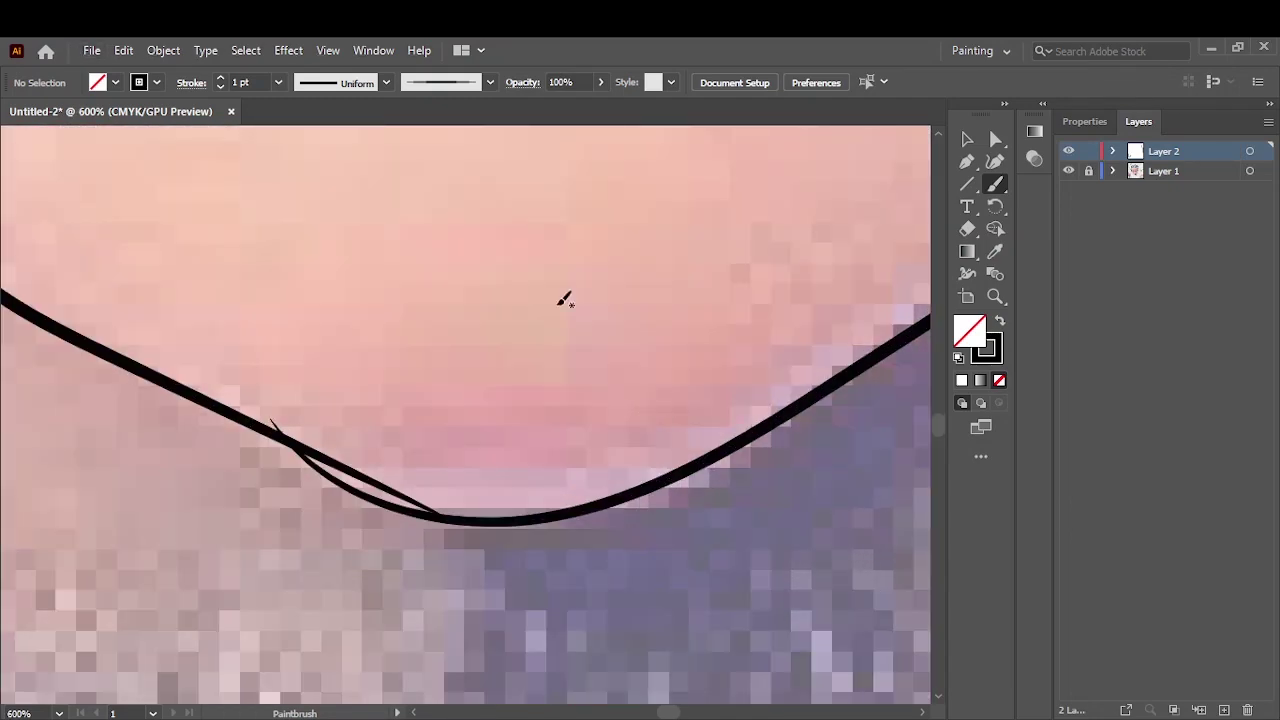
{"action": "left_click_drag", "start_coordinate": [445, 505], "coordinate": [447, 506]}
{"action": "scroll", "coordinate": [826, 320], "scroll_direction": "down", "scroll_amount": 3}
{"action": "scroll", "coordinate": [754, 291], "scroll_direction": "down", "scroll_amount": 2}
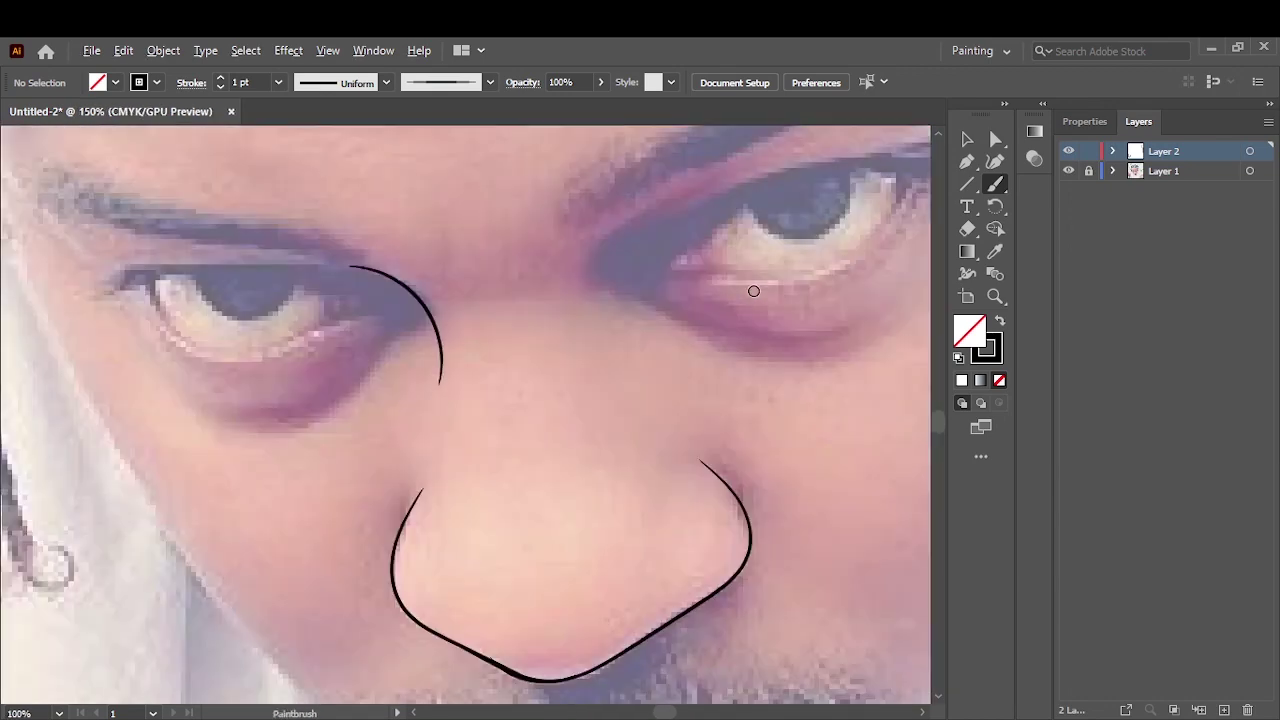
- Trace the upper eyelids of both eyes, redrawing the right one after an undo
{"action": "left_click_drag", "start_coordinate": [594, 255], "coordinate": [680, 190]}
{"action": "scroll", "coordinate": [286, 351], "scroll_direction": "left", "scroll_amount": 3}
{"action": "scroll", "coordinate": [300, 290], "scroll_direction": "up", "scroll_amount": 1}
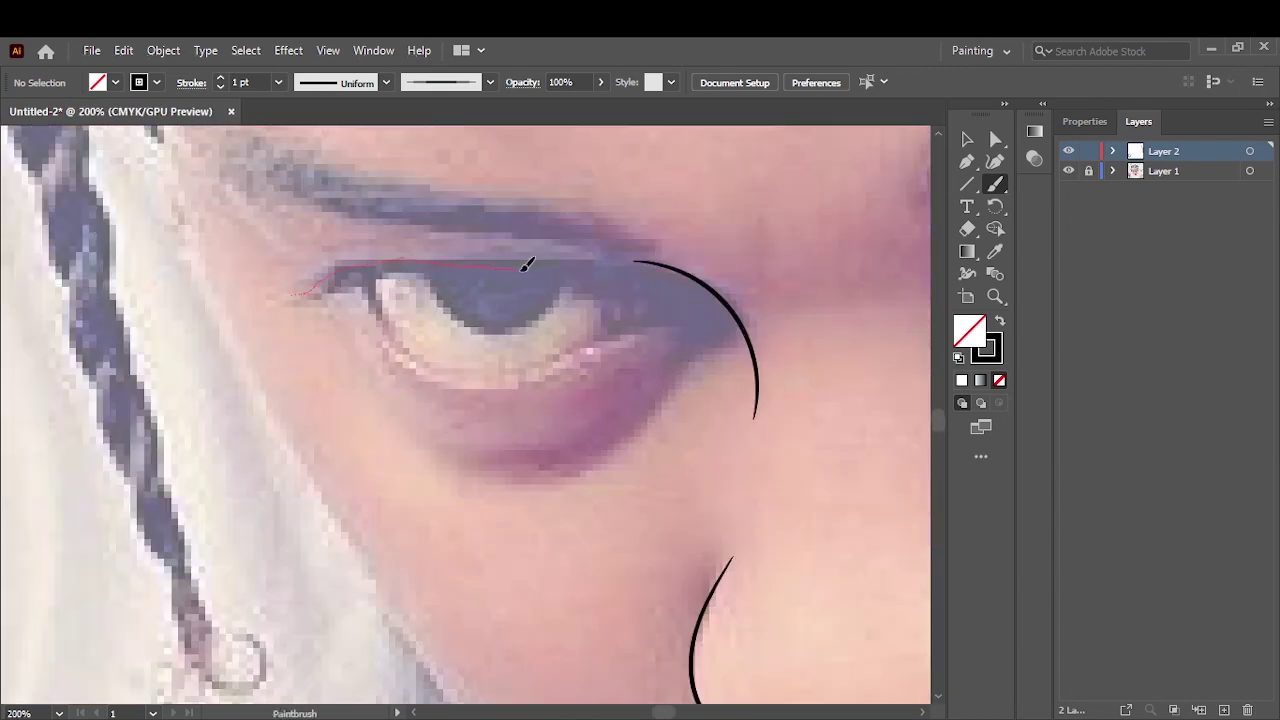
{"action": "left_click_drag", "start_coordinate": [523, 267], "coordinate": [702, 278]}
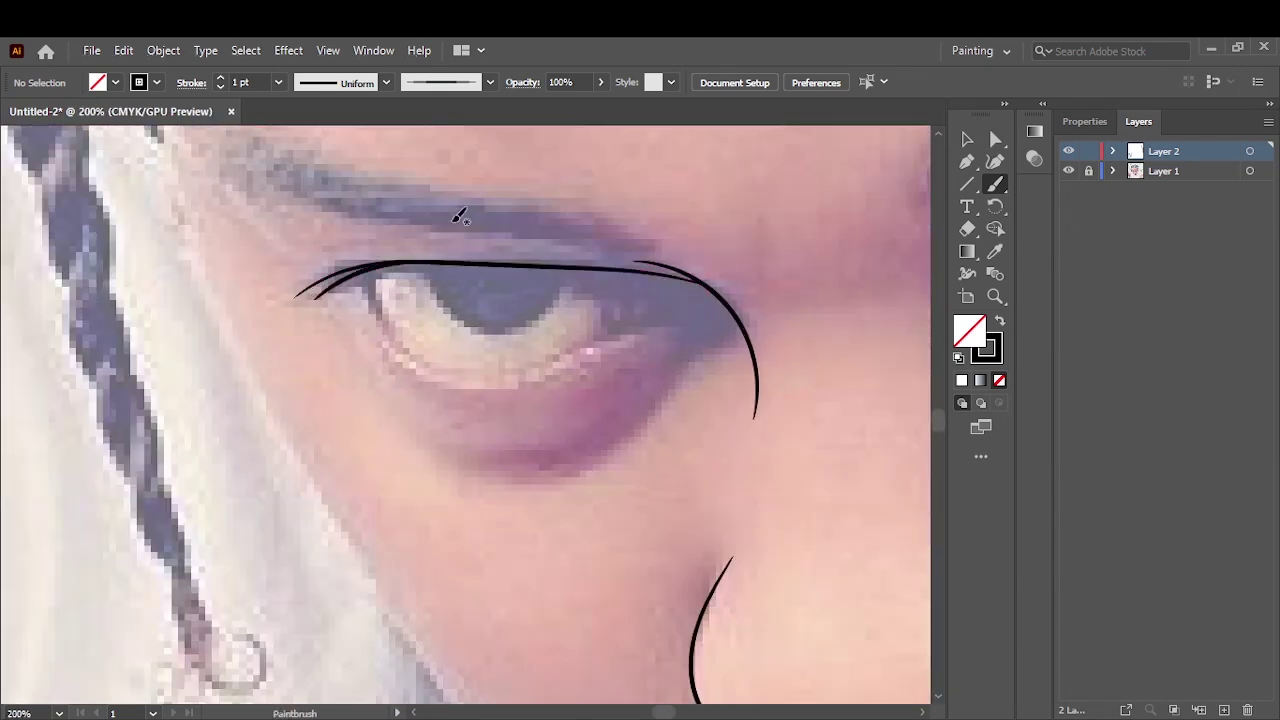
{"action": "scroll", "coordinate": [588, 198], "scroll_direction": "right", "scroll_amount": 5}
{"action": "left_click_drag", "start_coordinate": [152, 330], "coordinate": [600, 180]}
{"action": "key", "text": "ctrl+z"}
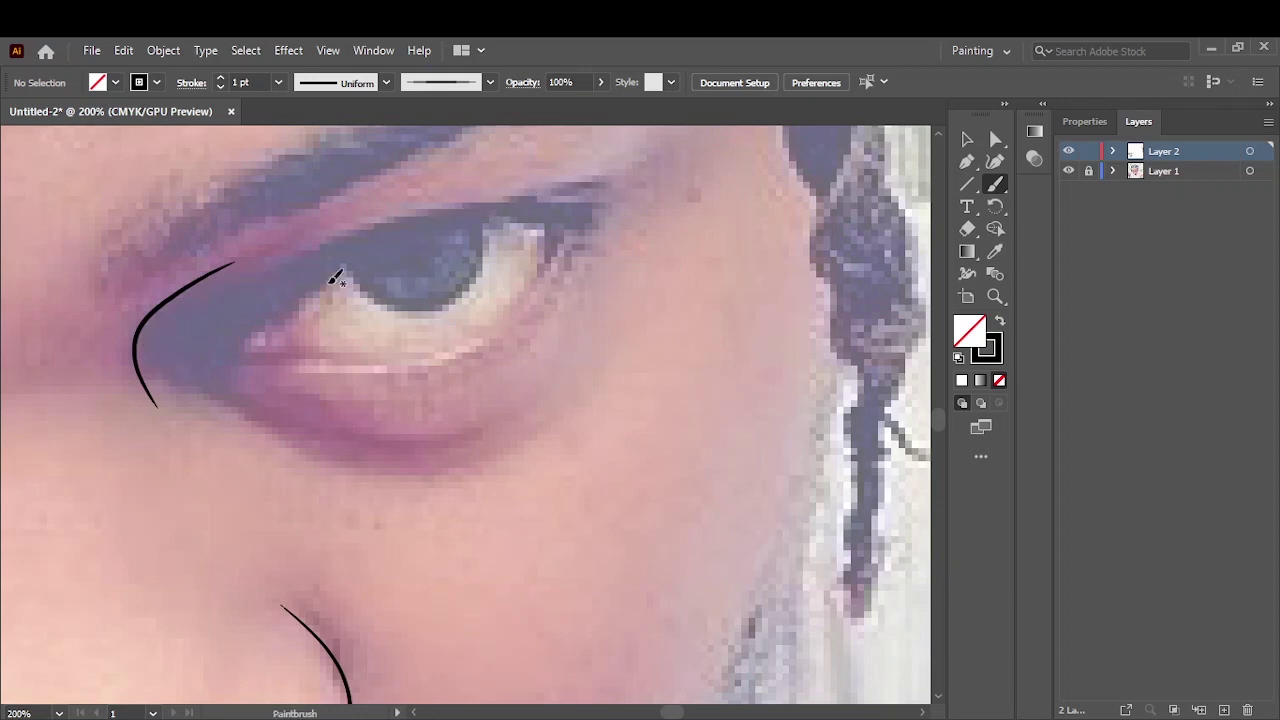
{"action": "left_click_drag", "start_coordinate": [305, 255], "coordinate": [615, 174]}
- Trace the lower lids of the right and left eyes
{"action": "scroll", "coordinate": [497, 300], "scroll_direction": "left", "scroll_amount": 3}
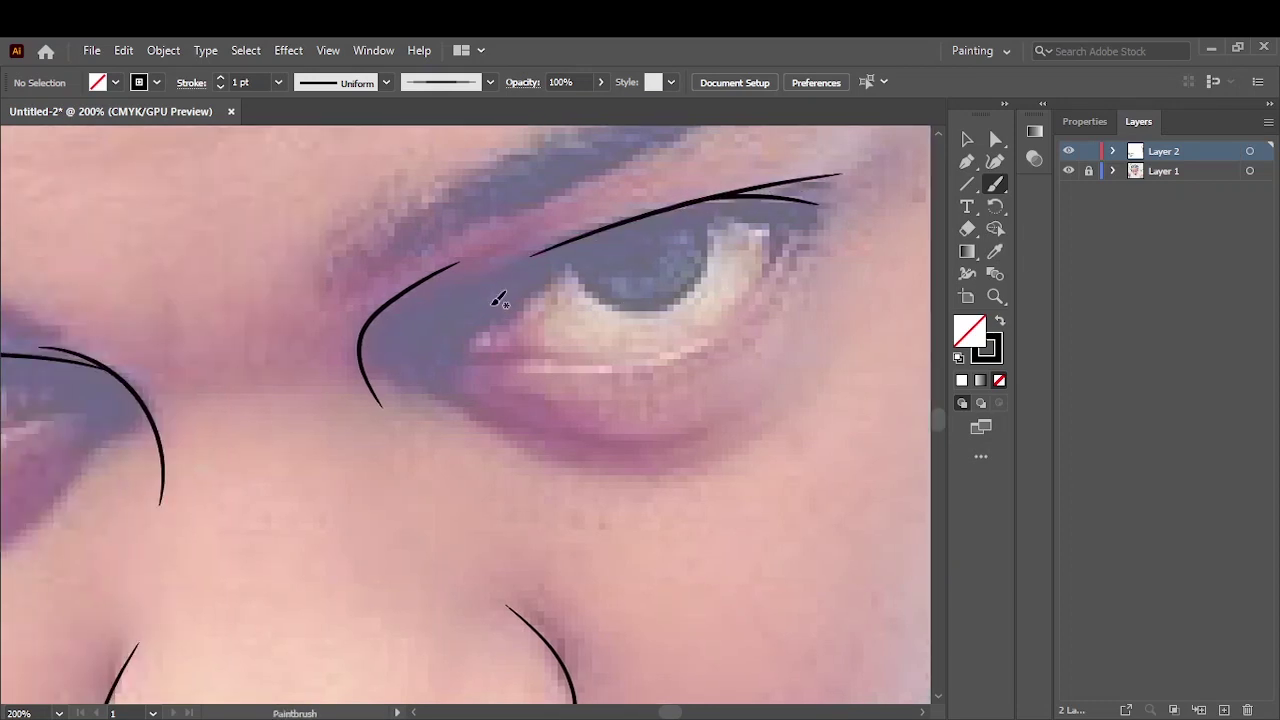
{"action": "left_click_drag", "start_coordinate": [615, 366], "coordinate": [787, 220]}
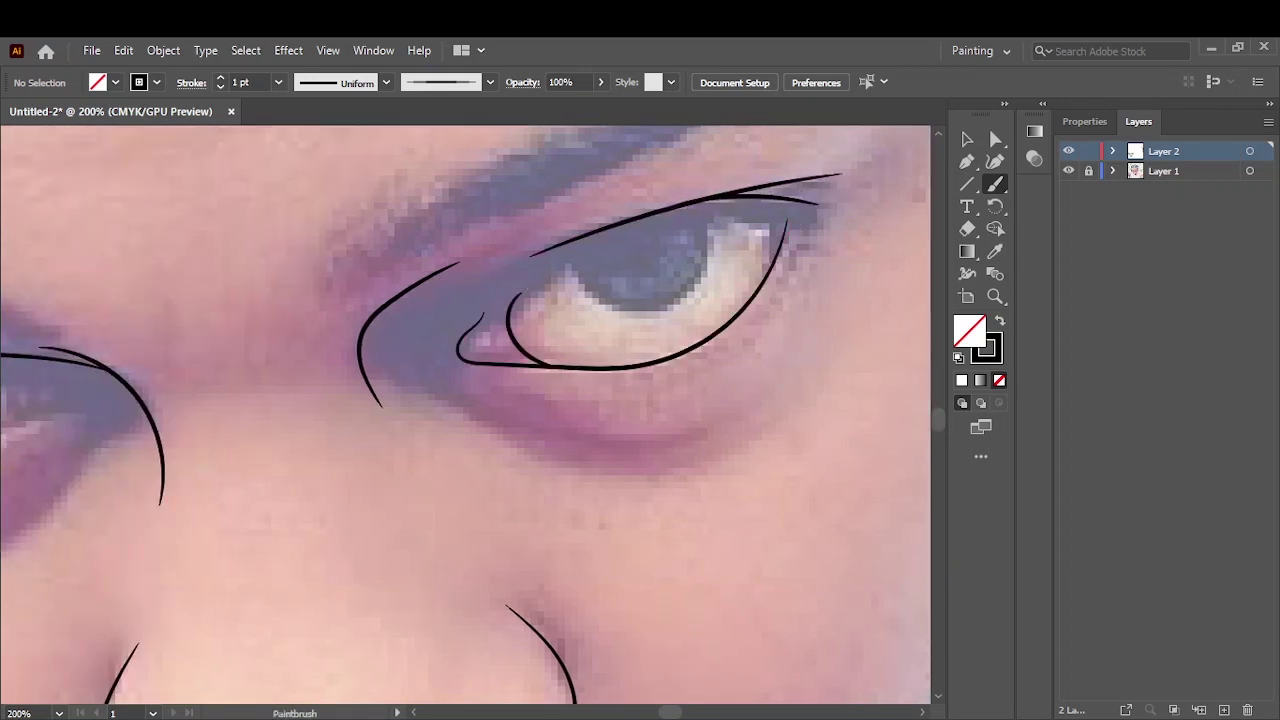
{"action": "scroll", "coordinate": [360, 550], "scroll_direction": "left", "scroll_amount": 8}
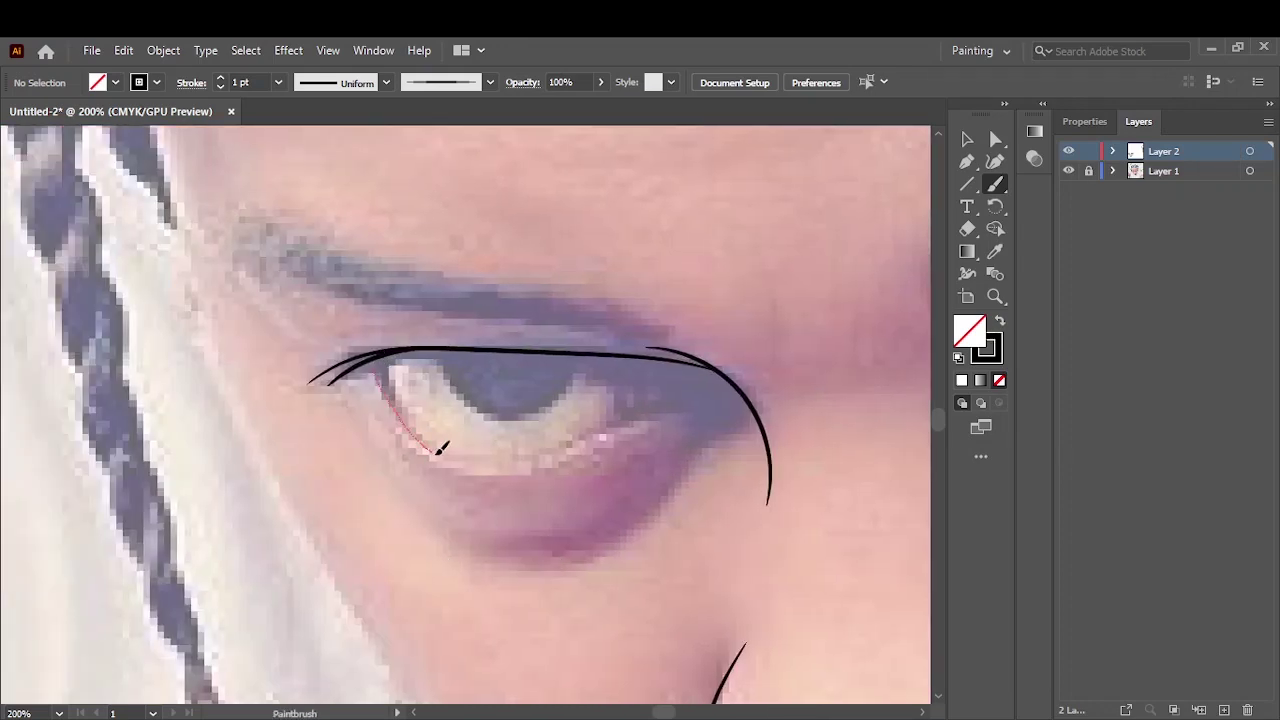
{"action": "left_click_drag", "start_coordinate": [703, 395], "coordinate": [703, 397]}
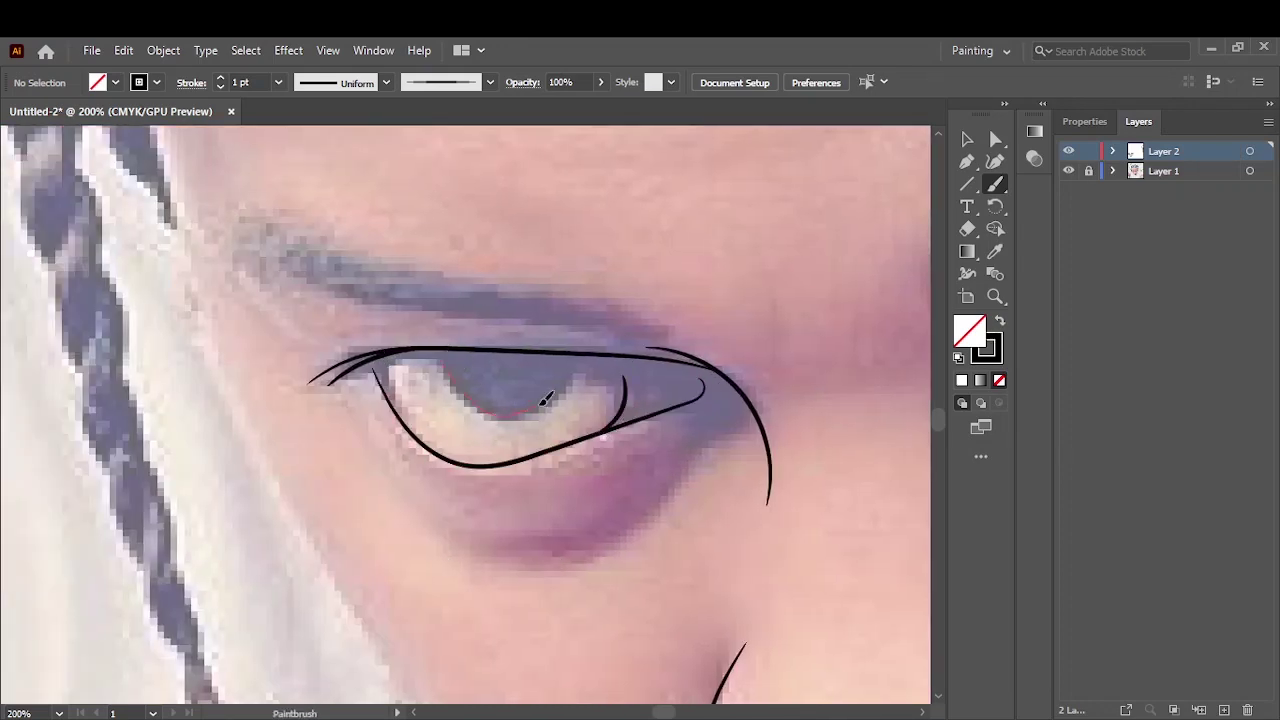
{"action": "scroll", "coordinate": [576, 378], "scroll_direction": "down", "scroll_amount": 3}
{"action": "scroll", "coordinate": [523, 371], "scroll_direction": "up", "scroll_amount": 2}
{"action": "scroll", "coordinate": [677, 371], "scroll_direction": "up", "scroll_amount": 1}
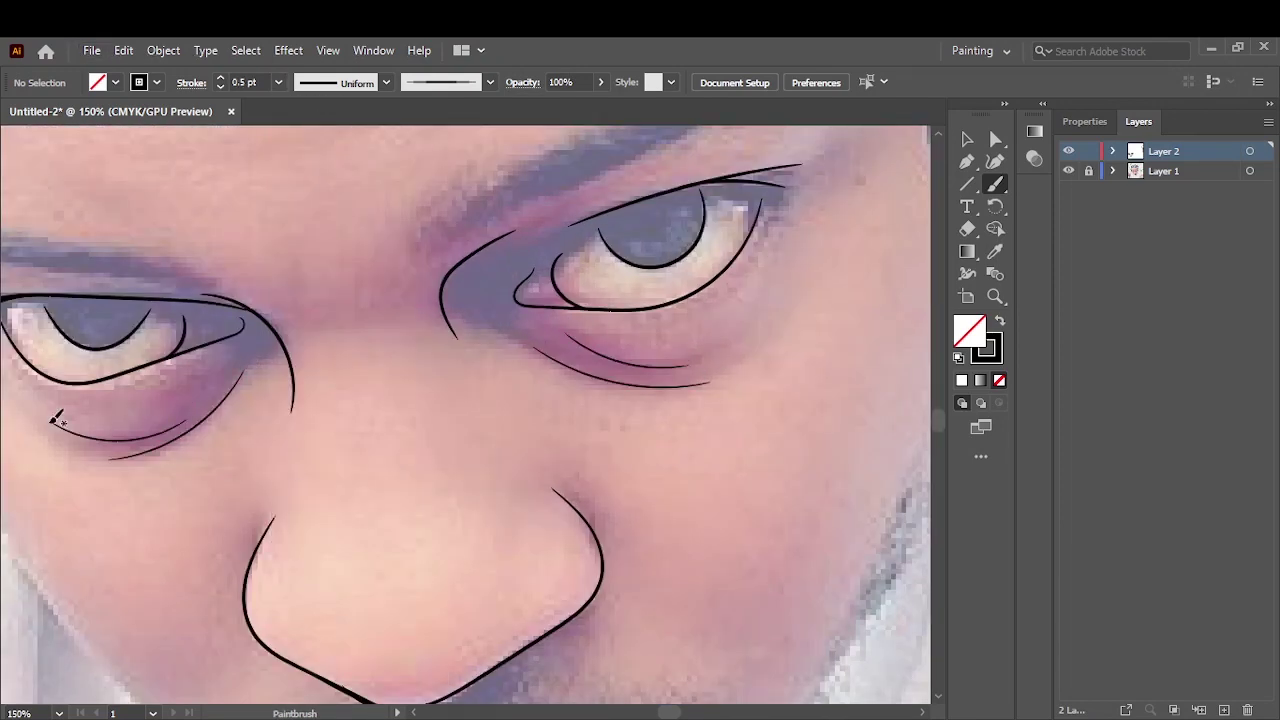
{"action": "scroll", "coordinate": [450, 430], "scroll_direction": "down", "scroll_amount": 3}
{"action": "scroll", "coordinate": [510, 440], "scroll_direction": "up", "scroll_amount": 1}
{"action": "scroll", "coordinate": [563, 355], "scroll_direction": "up", "scroll_amount": 1}
{"action": "scroll", "coordinate": [420, 380], "scroll_direction": "up", "scroll_amount": 2}
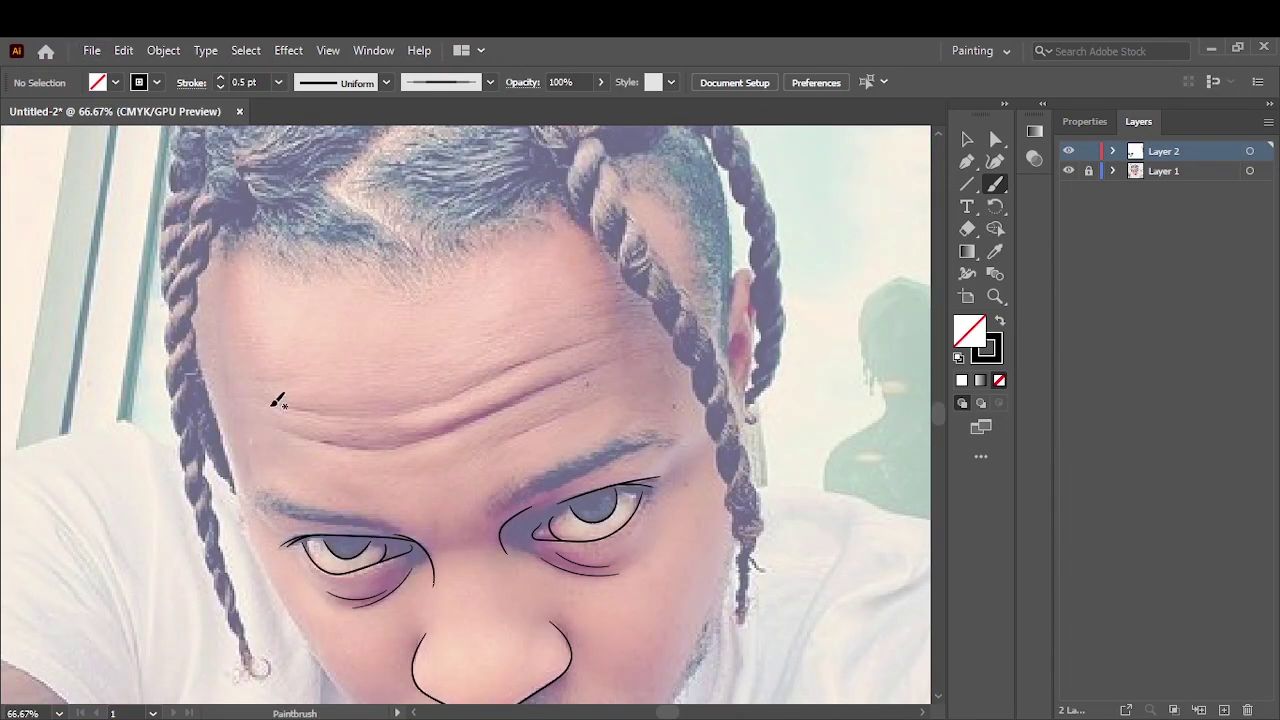
- Paint four forehead wrinkle lines across the brow
{"action": "left_click_drag", "start_coordinate": [431, 405], "coordinate": [594, 343]}
{"action": "left_click_drag", "start_coordinate": [284, 428], "coordinate": [424, 448]}
{"action": "mouse_move", "coordinate": [405, 438]}
{"action": "left_mouse_down"}
{"action": "mouse_move", "coordinate": [604, 370]}
{"action": "mouse_move", "coordinate": [632, 393]}
{"action": "left_mouse_up"}
{"action": "left_click_drag", "start_coordinate": [587, 312], "coordinate": [619, 295]}
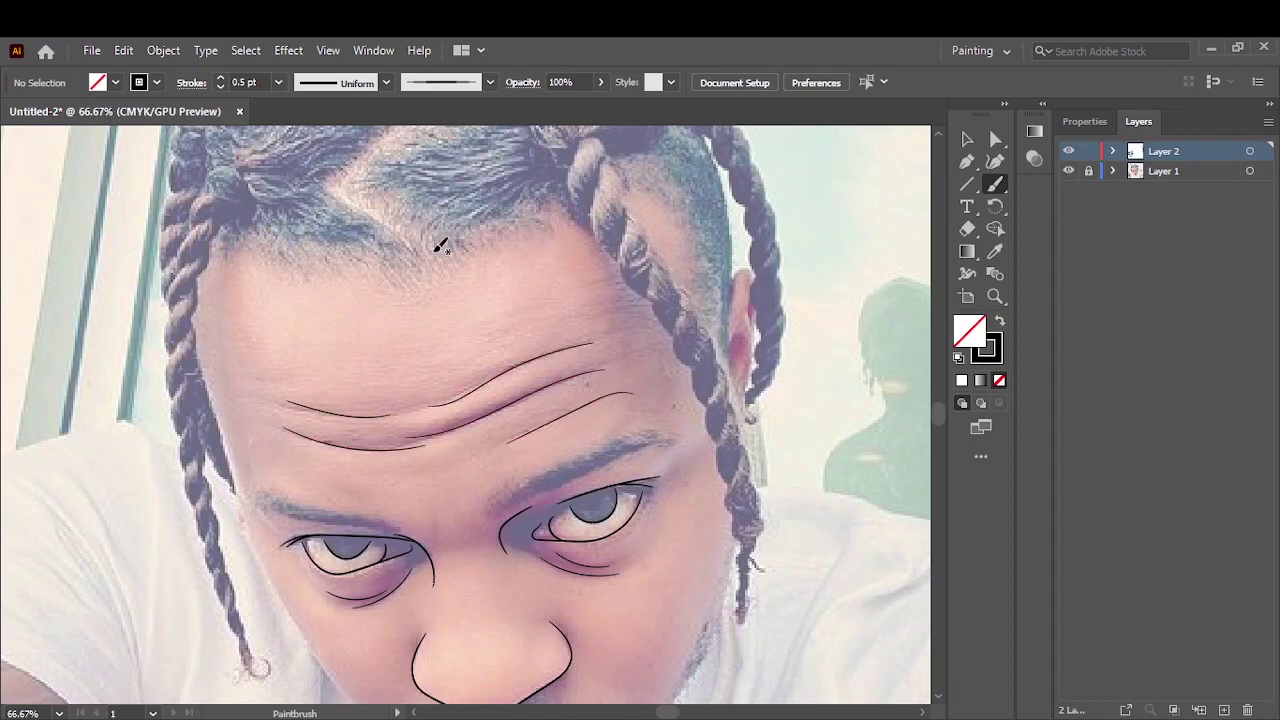
{"action": "scroll", "coordinate": [437, 250], "scroll_direction": "down", "scroll_amount": 2}
{"action": "scroll", "coordinate": [313, 231], "scroll_direction": "up", "scroll_amount": 2}
{"action": "scroll", "coordinate": [313, 231], "scroll_direction": "up", "scroll_amount": 1}
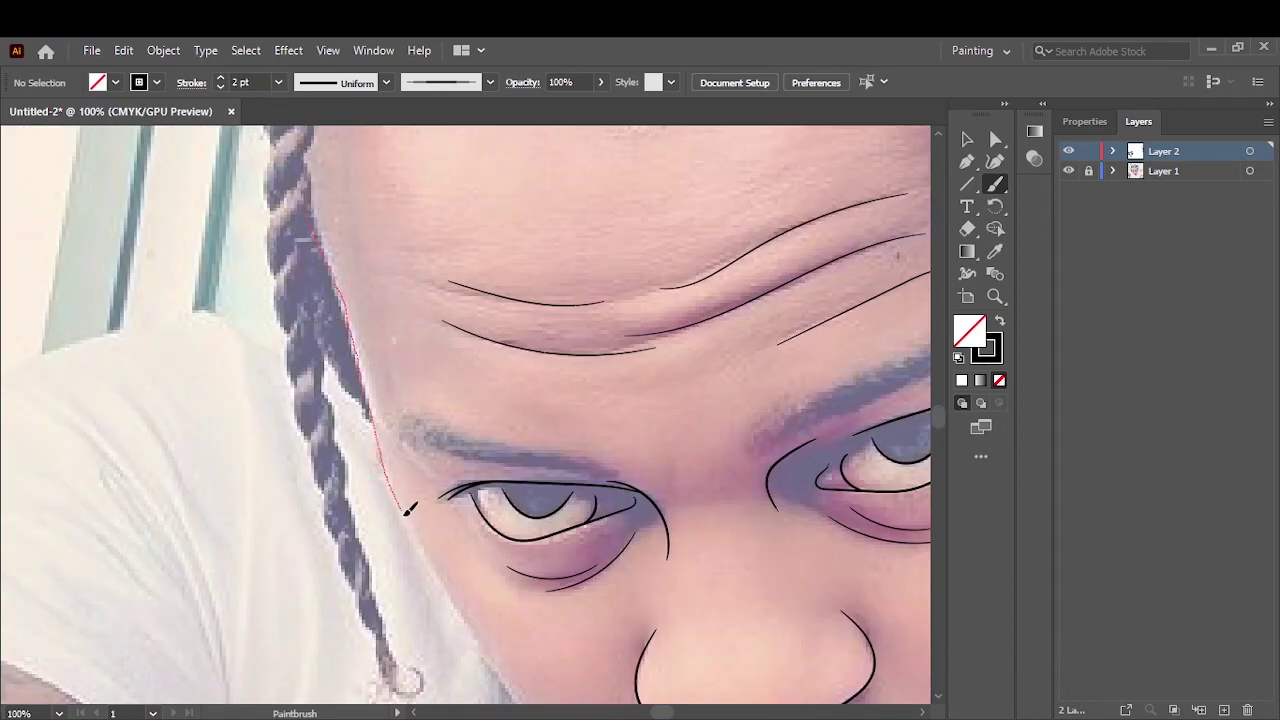
- Trace the face outline from the hairline down both jaw sides to the chin, plus the ear
{"action": "left_click_drag", "start_coordinate": [407, 510], "coordinate": [505, 685]}
{"action": "left_click_drag", "start_coordinate": [620, 605], "coordinate": [370, 305]}
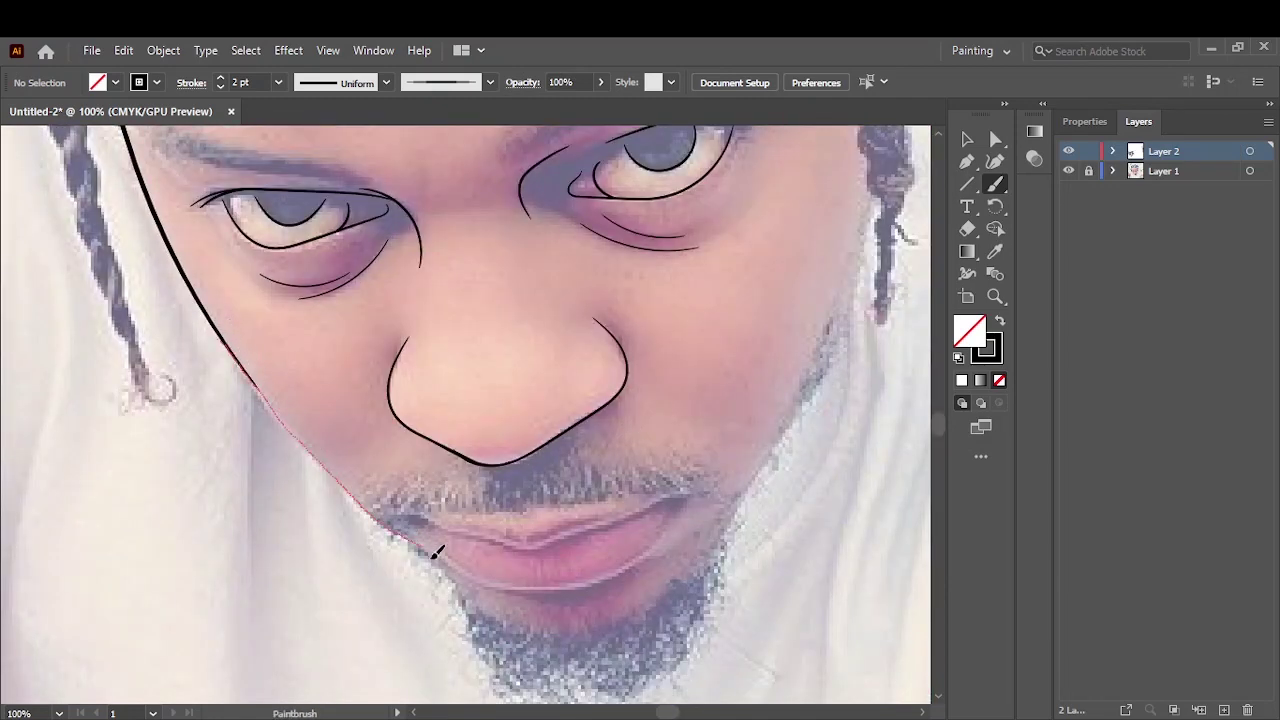
{"action": "left_click_drag", "start_coordinate": [434, 556], "coordinate": [436, 562]}
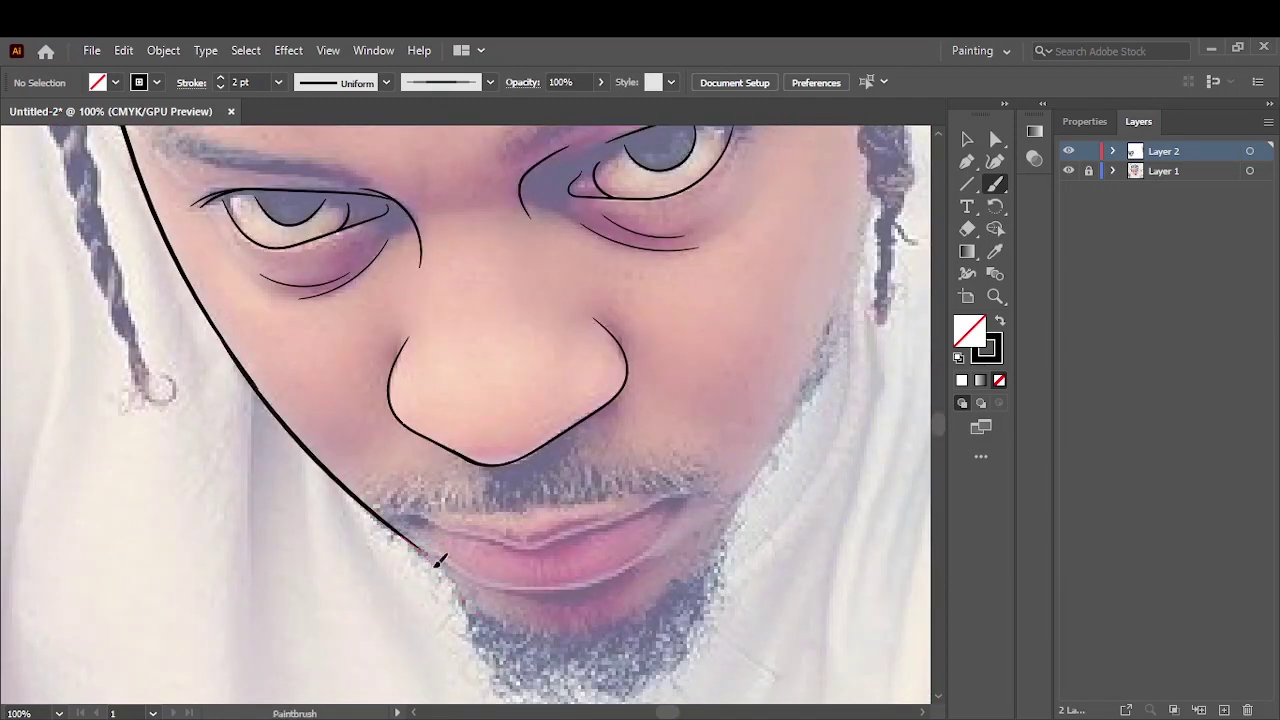
{"action": "scroll", "coordinate": [438, 562], "scroll_direction": "up", "scroll_amount": 2}
{"action": "scroll", "coordinate": [277, 363], "scroll_direction": "down", "scroll_amount": 4}
{"action": "scroll", "coordinate": [580, 597], "scroll_direction": "up", "scroll_amount": 2}
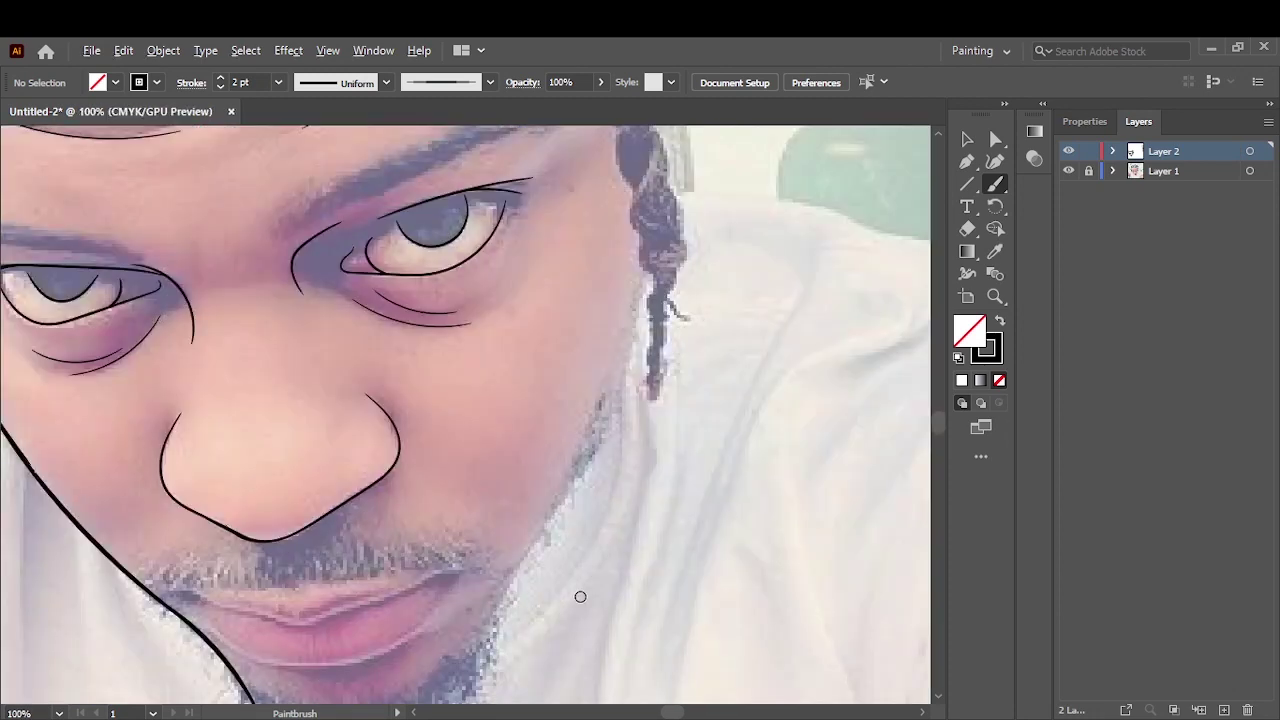
{"action": "left_click_drag", "start_coordinate": [655, 275], "coordinate": [465, 660]}
{"action": "scroll", "coordinate": [502, 411], "scroll_direction": "up", "scroll_amount": 2}
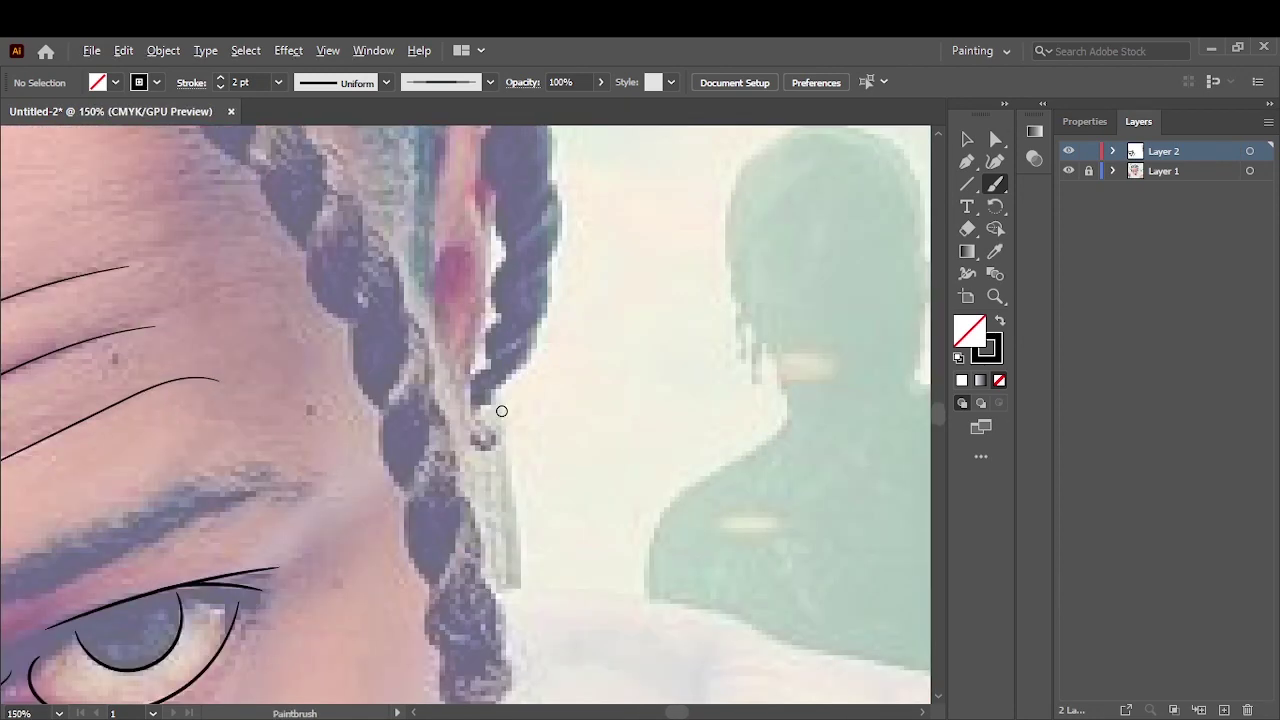
{"action": "scroll", "coordinate": [502, 411], "scroll_direction": "down", "scroll_amount": 1}
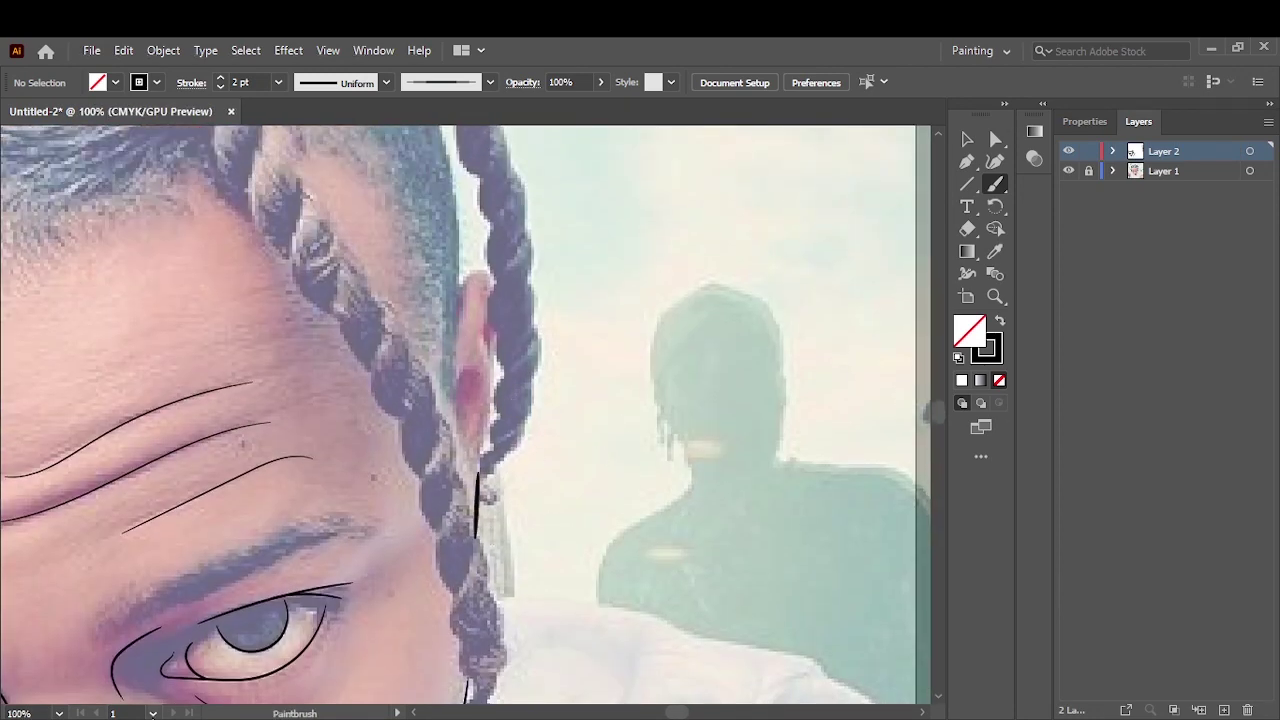
{"action": "scroll", "coordinate": [566, 311], "scroll_direction": "up", "scroll_amount": 1}
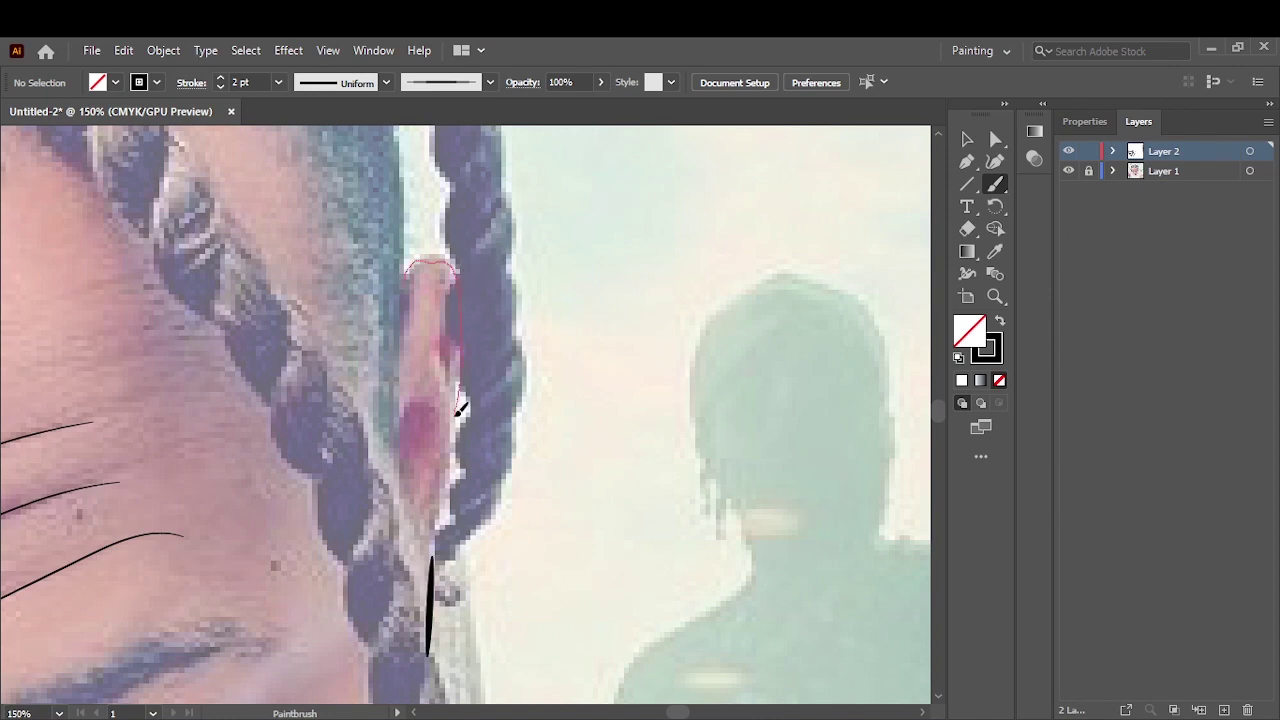
{"action": "left_click_drag", "start_coordinate": [460, 410], "coordinate": [440, 520]}
{"action": "key", "text": "ctrl+0"}
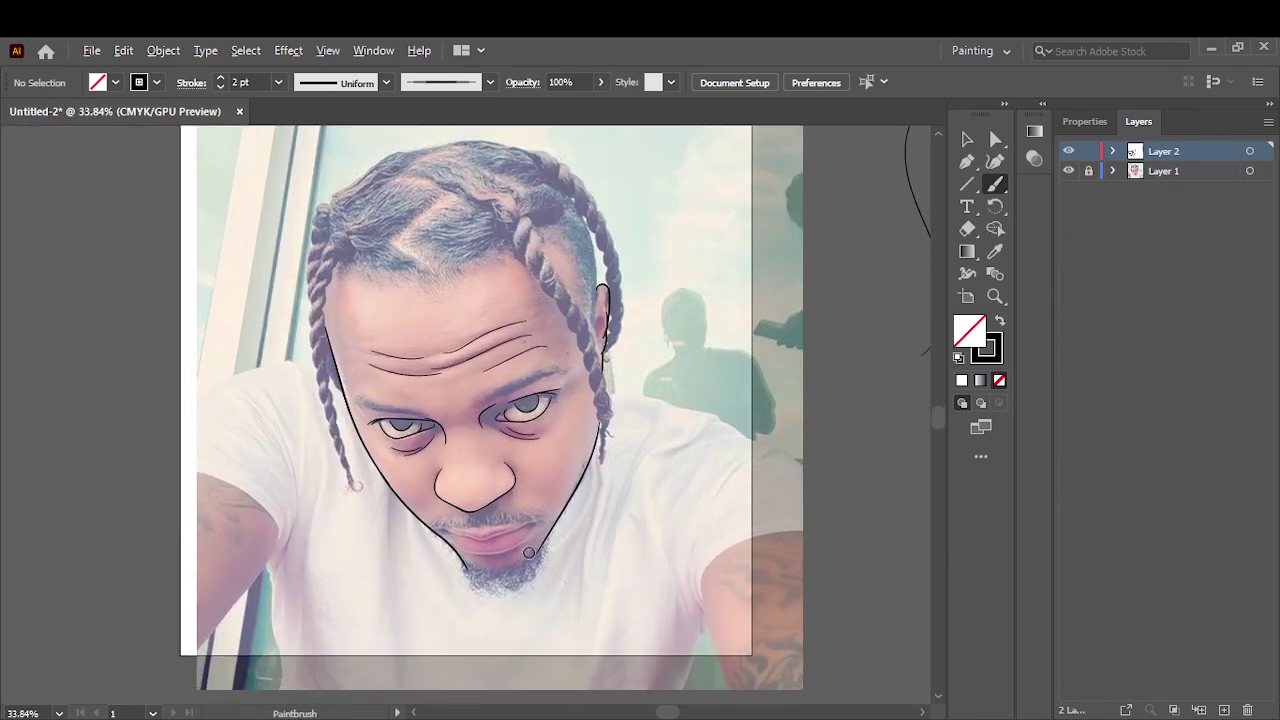
- Set the brush stroke to 1 pt and trace the lower and upper lip lines
{"action": "left_click", "coordinate": [278, 82]}
{"action": "left_click", "coordinate": [300, 172]}
{"action": "scroll", "coordinate": [526, 569], "scroll_direction": "up", "scroll_amount": 4}
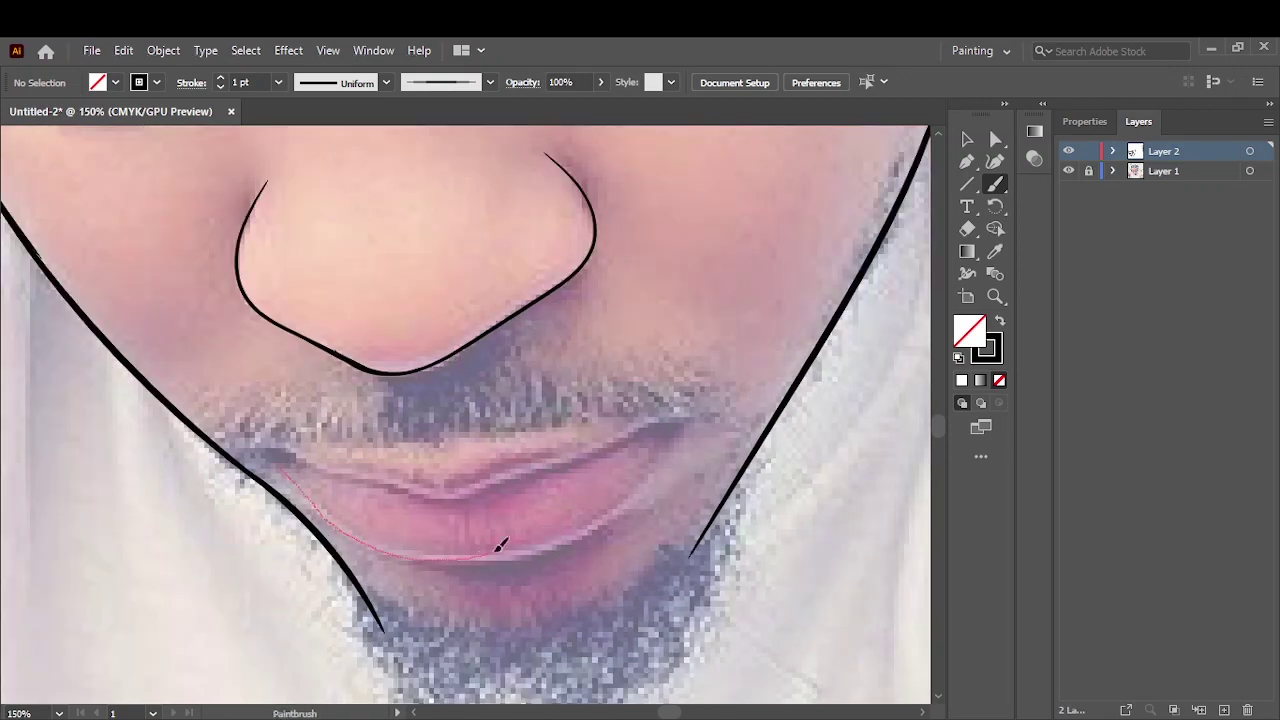
{"action": "left_click_drag", "start_coordinate": [498, 548], "coordinate": [683, 423]}
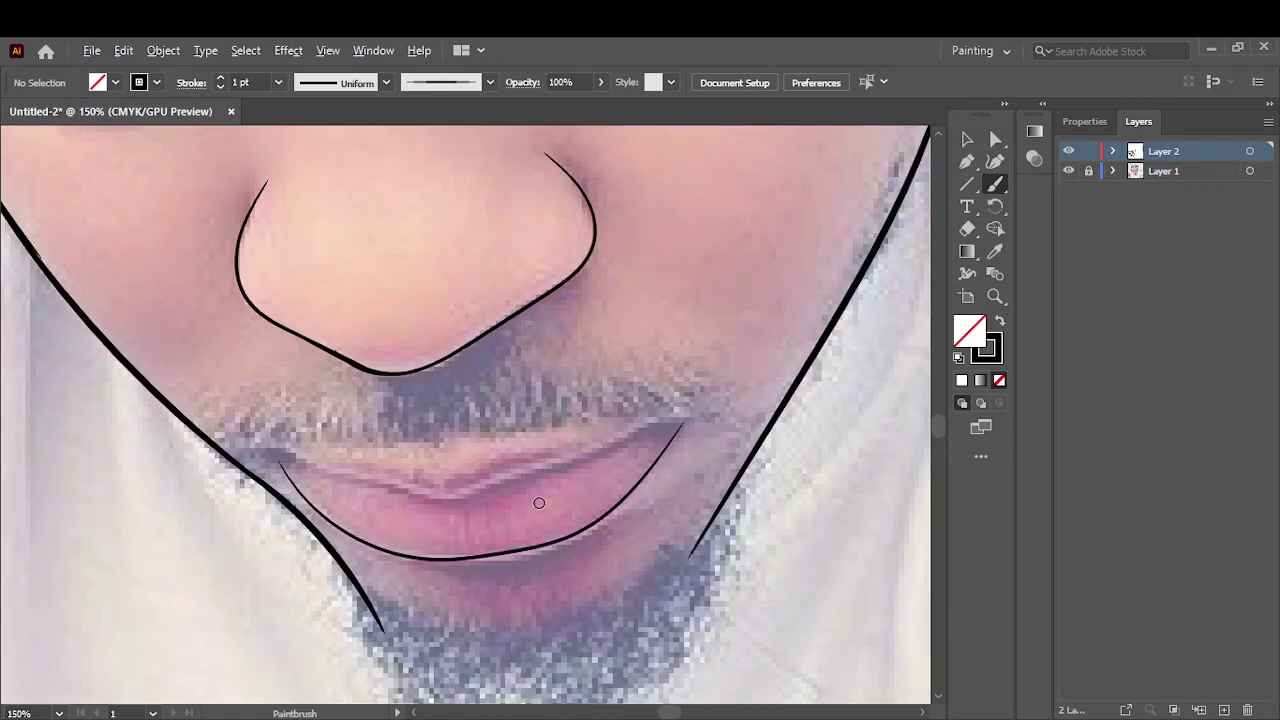
{"action": "scroll", "coordinate": [548, 497], "scroll_direction": "up", "scroll_amount": 2}
{"action": "mouse_move", "coordinate": [540, 466]}
{"action": "left_mouse_down"}
{"action": "mouse_move", "coordinate": [105, 404]}
{"action": "mouse_move", "coordinate": [825, 343]}
{"action": "left_mouse_up"}
{"action": "key", "text": "ctrl+z"}
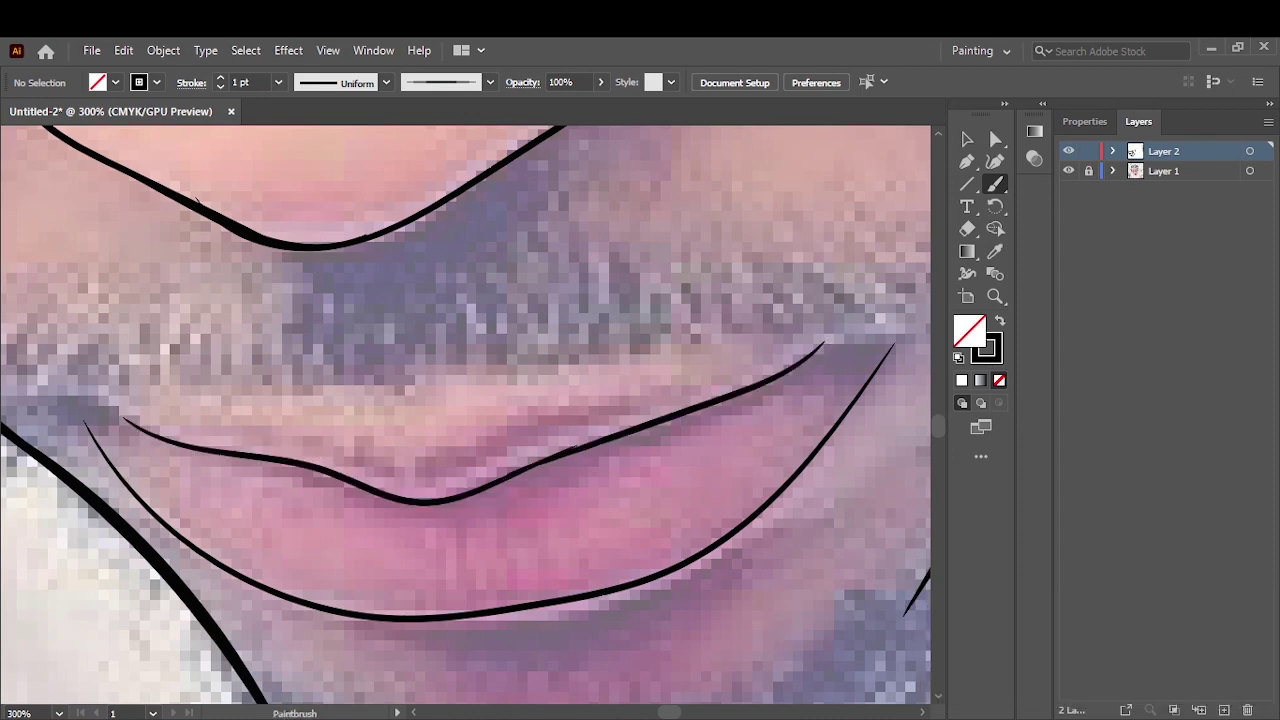
{"action": "key", "text": "ctrl+0"}
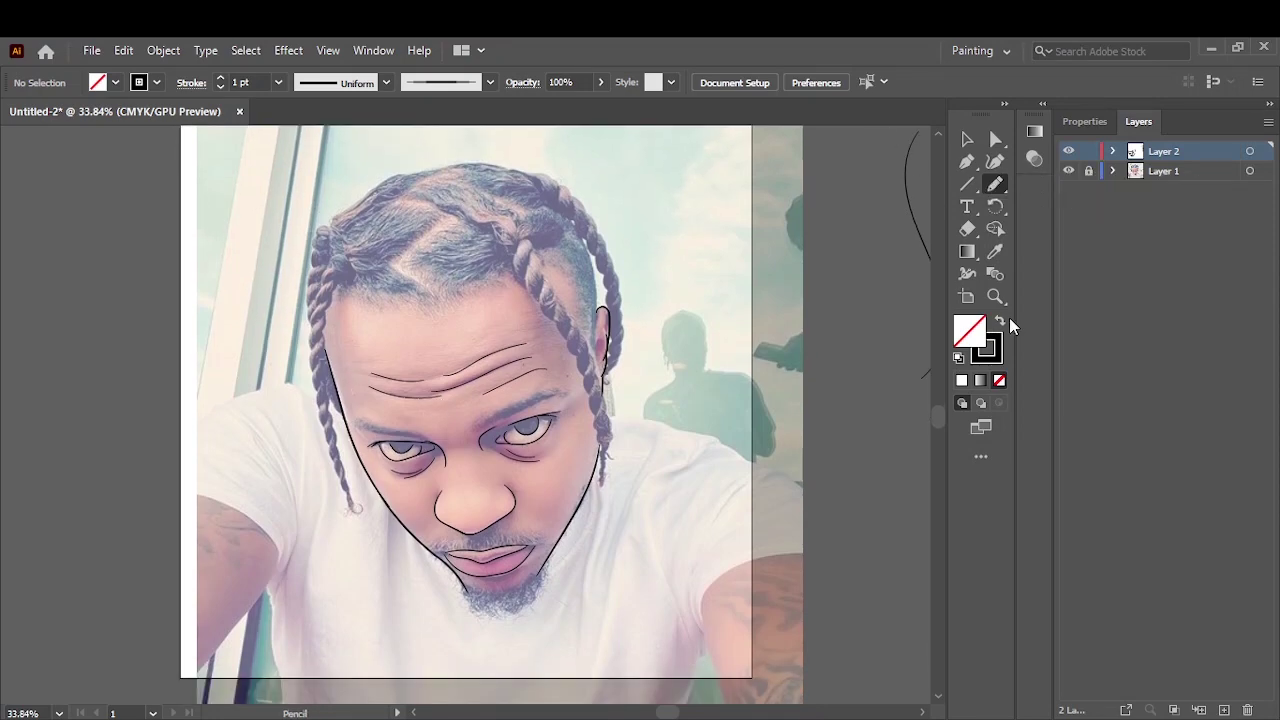
- Set the fill to black and switch to the Pencil tool
{"action": "left_click", "coordinate": [999, 320]}
{"action": "double_click", "coordinate": [968, 330]}
{"action": "left_click", "coordinate": [1180, 269]}
{"action": "key", "text": "n"}
{"action": "scroll", "coordinate": [510, 428], "scroll_direction": "up", "scroll_amount": 5}
{"action": "scroll", "coordinate": [510, 428], "scroll_direction": "up", "scroll_amount": 3}
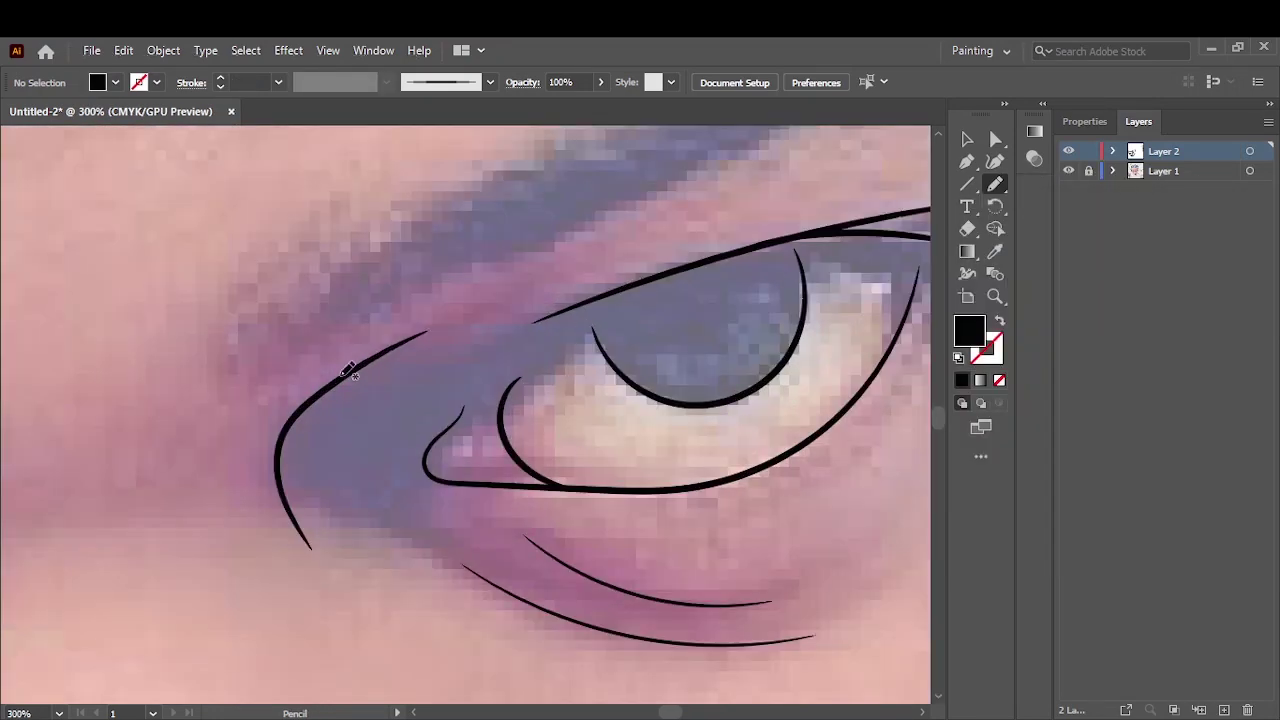
- Draw black lash and upper-lid shapes on the first eye, filling the iris top and adding a lash flick
{"action": "left_click_drag", "start_coordinate": [424, 476], "coordinate": [418, 472]}
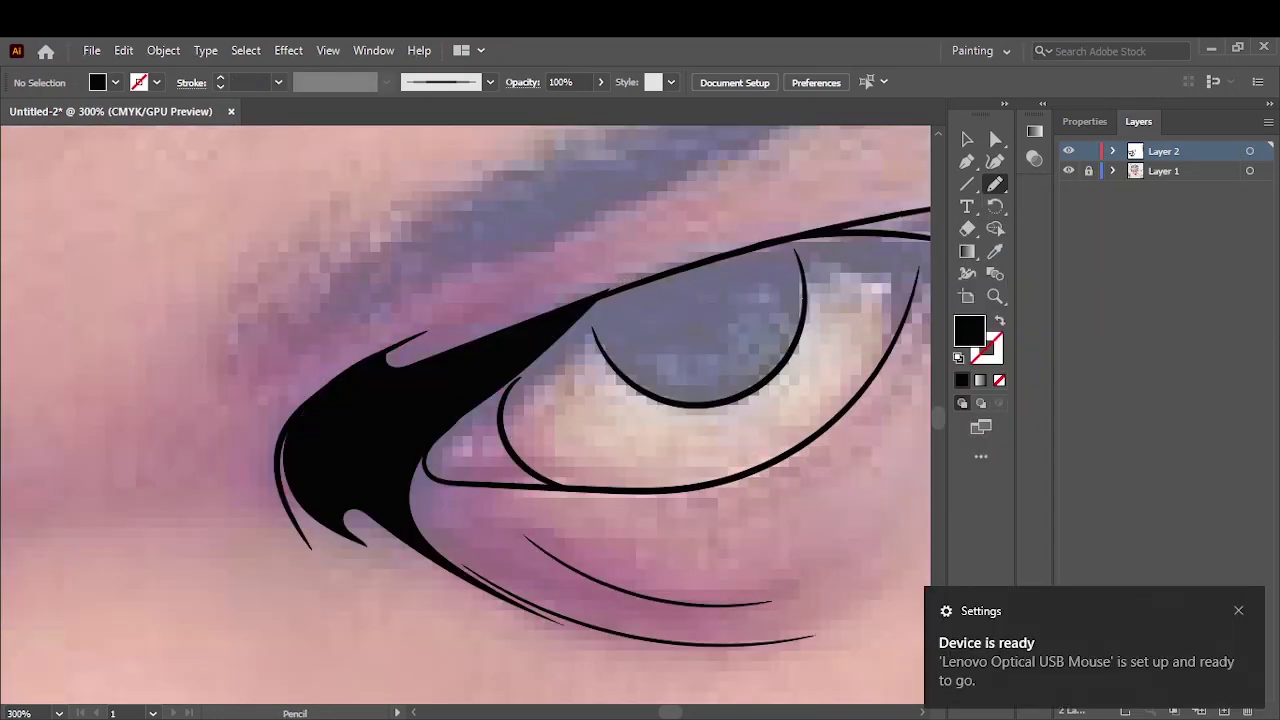
{"action": "scroll", "coordinate": [651, 451], "scroll_direction": "right", "scroll_amount": 3}
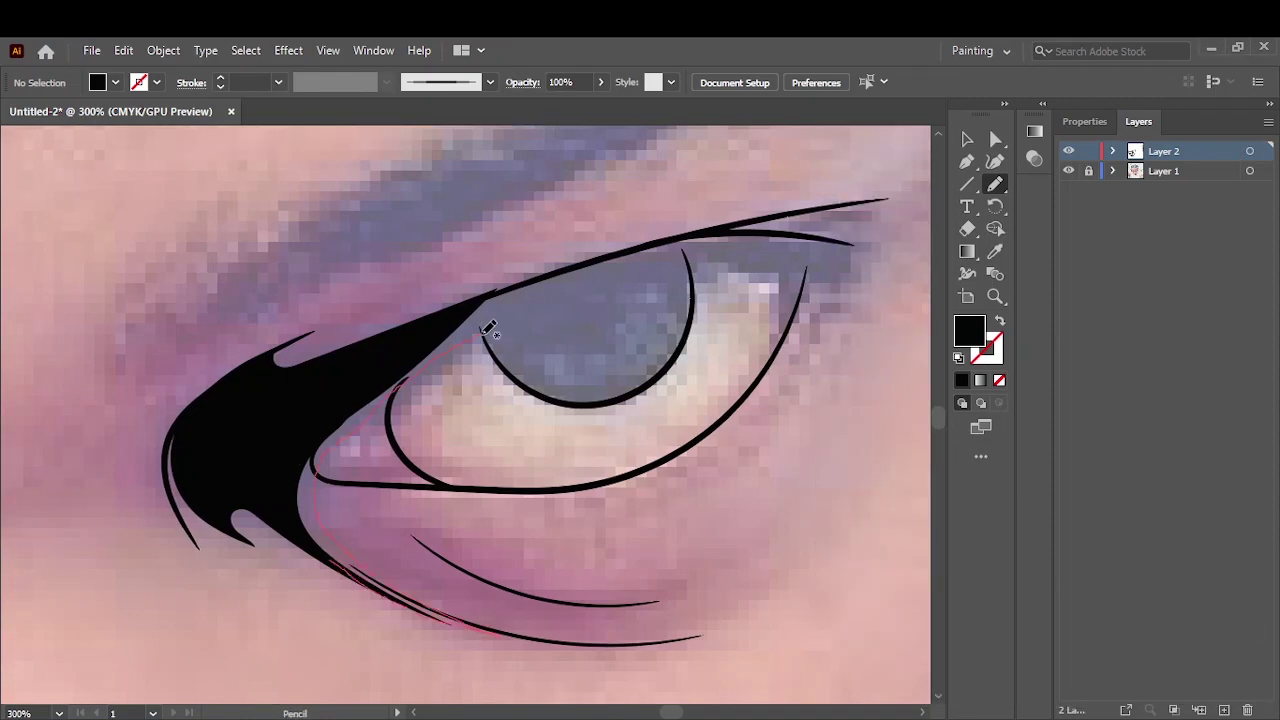
{"action": "left_click_drag", "start_coordinate": [484, 335], "coordinate": [550, 395]}
{"action": "left_click_drag", "start_coordinate": [697, 232], "coordinate": [697, 232]}
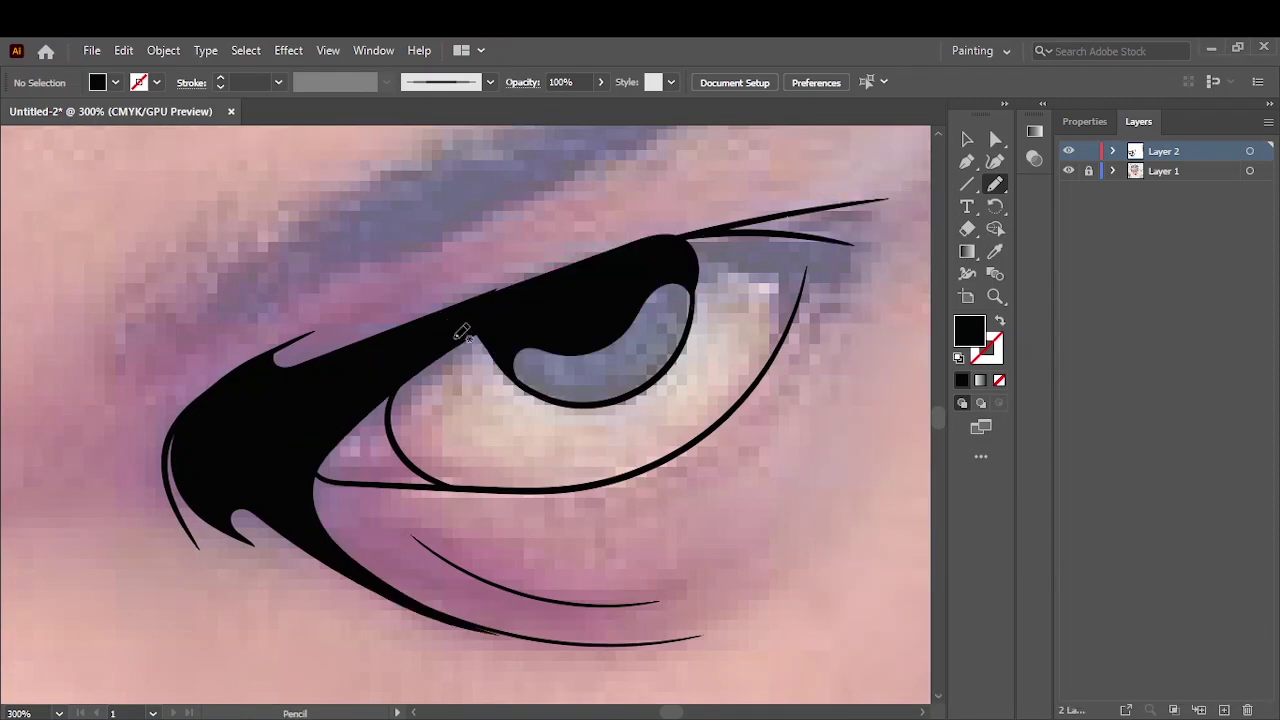
{"action": "scroll", "coordinate": [457, 329], "scroll_direction": "up", "scroll_amount": 1}
{"action": "mouse_move", "coordinate": [600, 300]}
{"action": "left_mouse_down"}
{"action": "mouse_move", "coordinate": [308, 398]}
{"action": "mouse_move", "coordinate": [634, 286]}
{"action": "mouse_move", "coordinate": [655, 367]}
{"action": "left_mouse_up"}
{"action": "left_click_drag", "start_coordinate": [540, 393], "coordinate": [540, 393]}
{"action": "left_click_drag", "start_coordinate": [650, 360], "coordinate": [680, 290]}
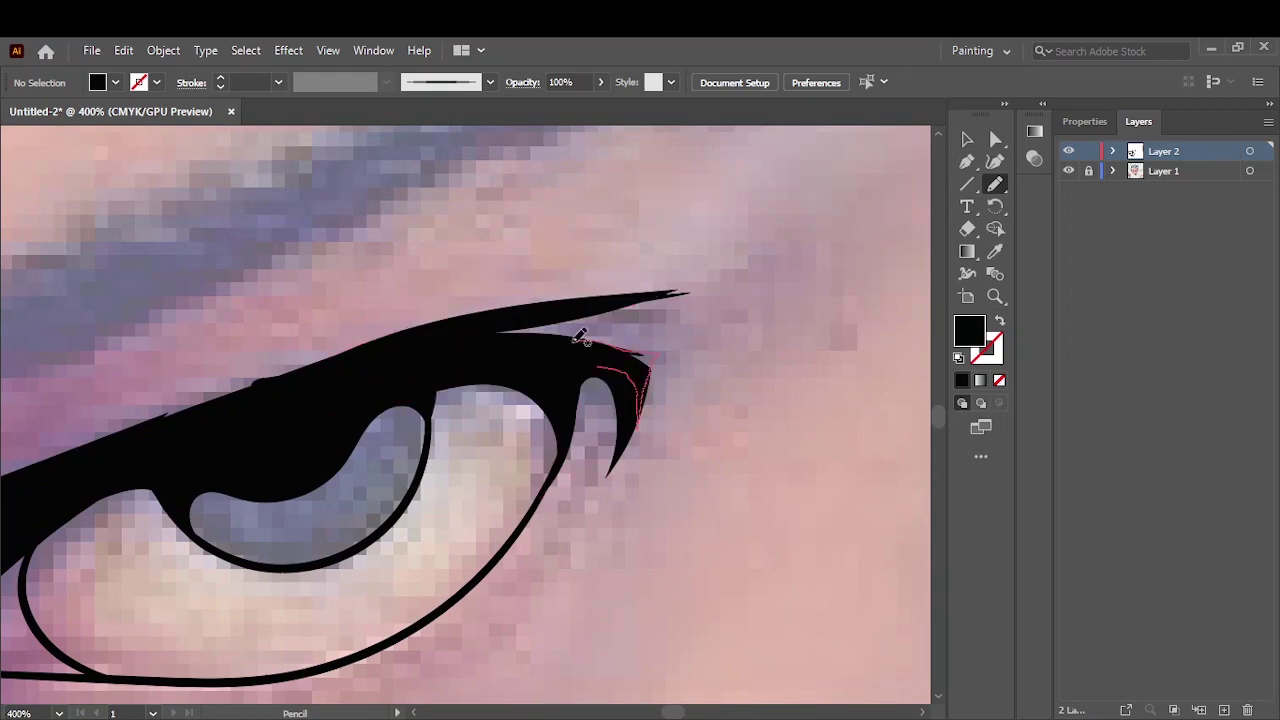
{"action": "key", "text": "ctrl+0"}
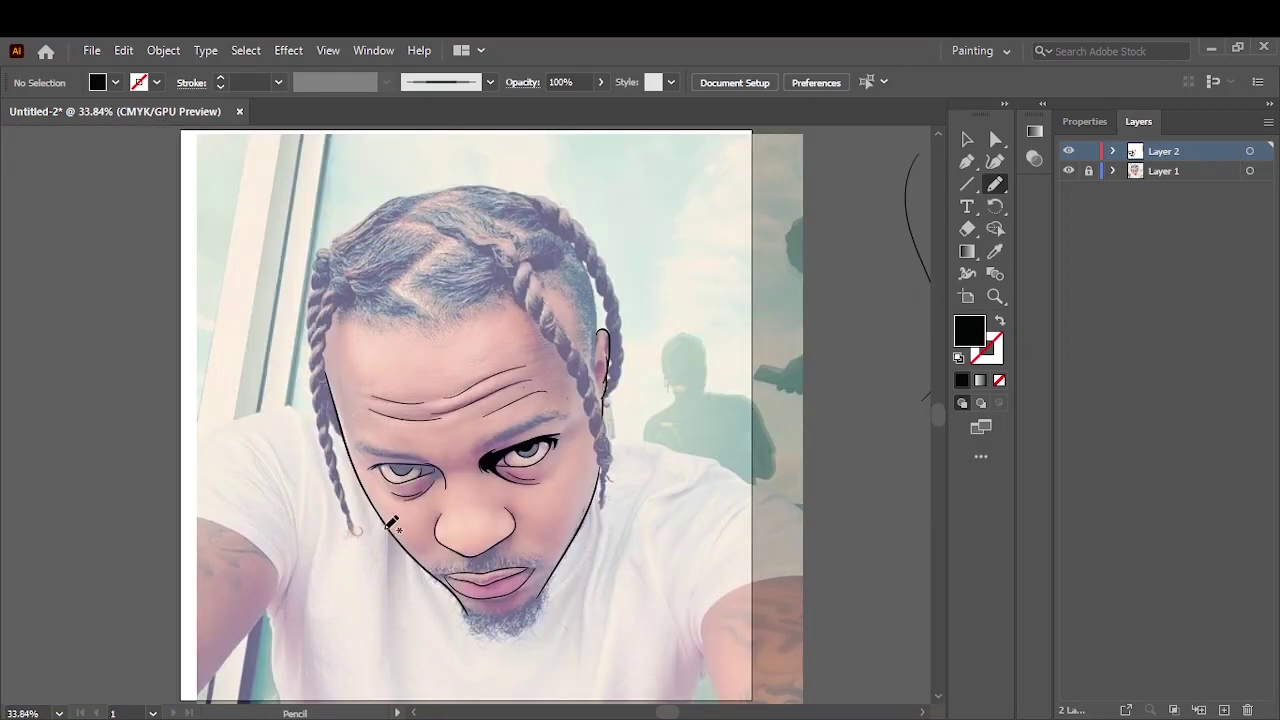
- Fill the second eye's lash corner, thicken its upper lid and inner corner, and blacken the iris opening
{"action": "scroll", "coordinate": [386, 514], "scroll_direction": "up", "scroll_amount": 2}
{"action": "scroll", "coordinate": [437, 333], "scroll_direction": "up", "scroll_amount": 1}
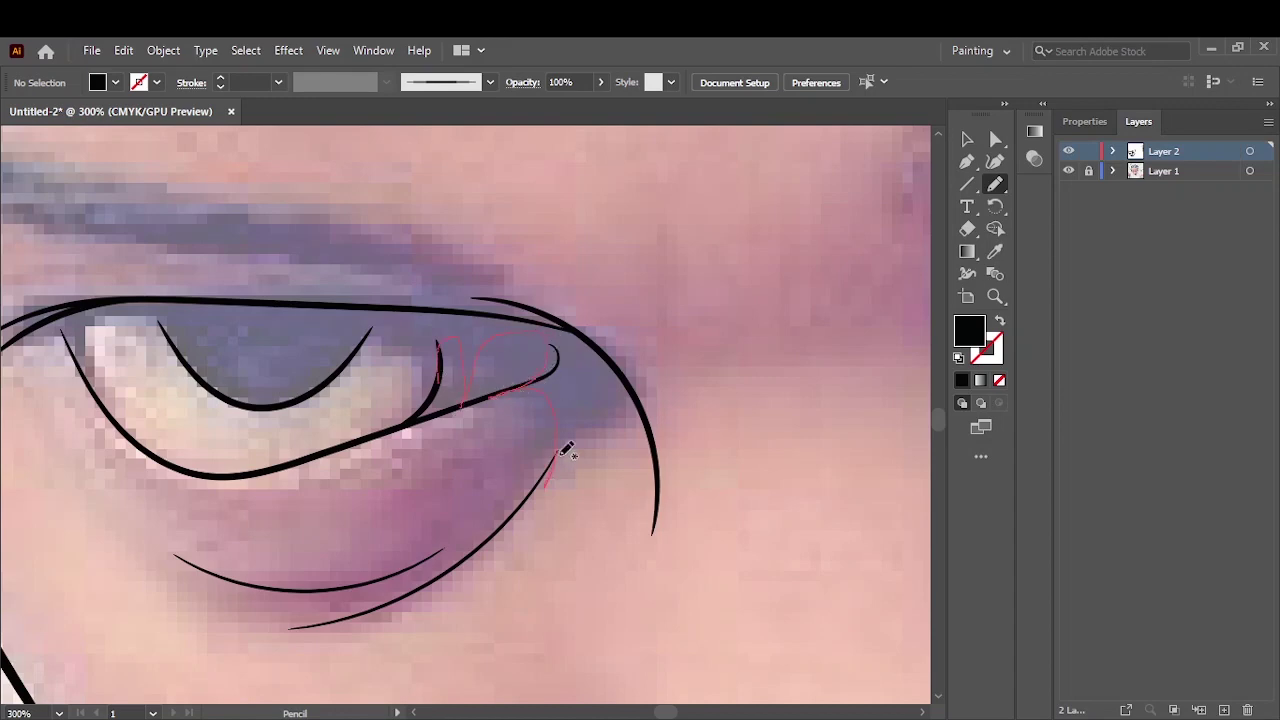
{"action": "left_click_drag", "start_coordinate": [566, 452], "coordinate": [556, 462]}
{"action": "scroll", "coordinate": [355, 370], "scroll_direction": "left", "scroll_amount": 3}
{"action": "scroll", "coordinate": [355, 370], "scroll_direction": "left", "scroll_amount": 3}
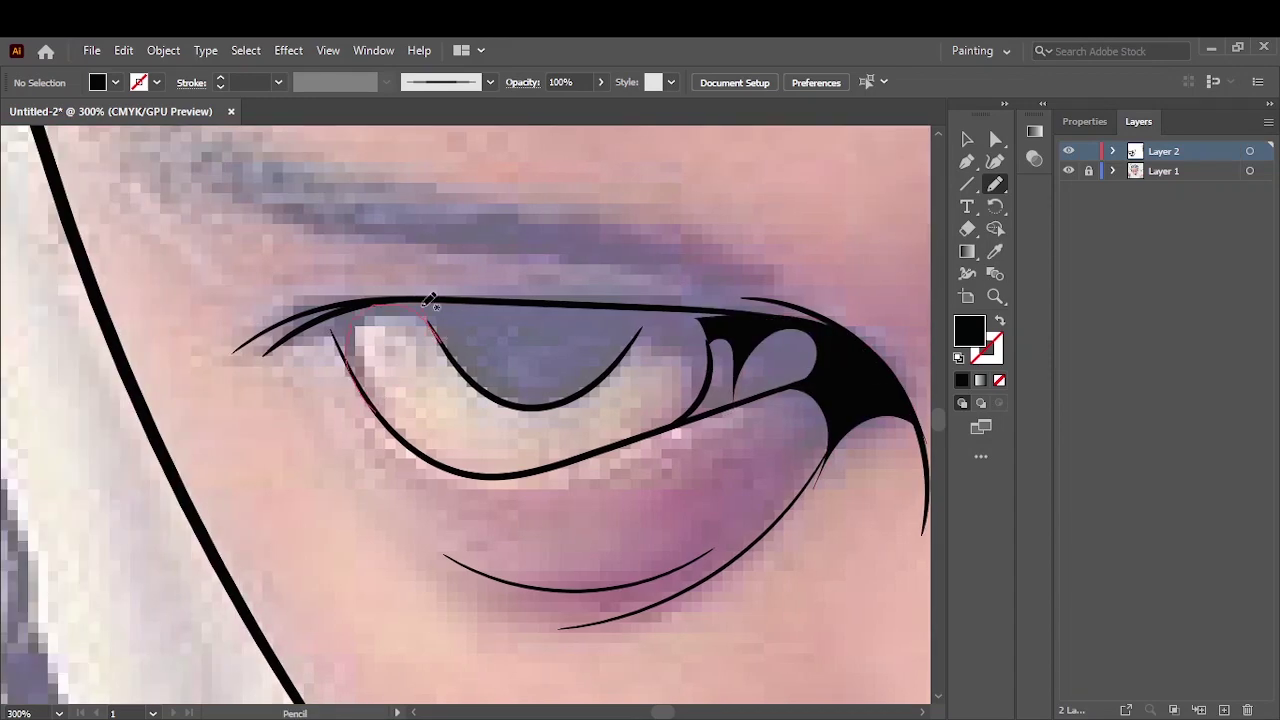
{"action": "left_click_drag", "start_coordinate": [430, 300], "coordinate": [440, 340]}
{"action": "scroll", "coordinate": [480, 320], "scroll_direction": "up", "scroll_amount": 2}
{"action": "left_click_drag", "start_coordinate": [294, 255], "coordinate": [220, 398]}
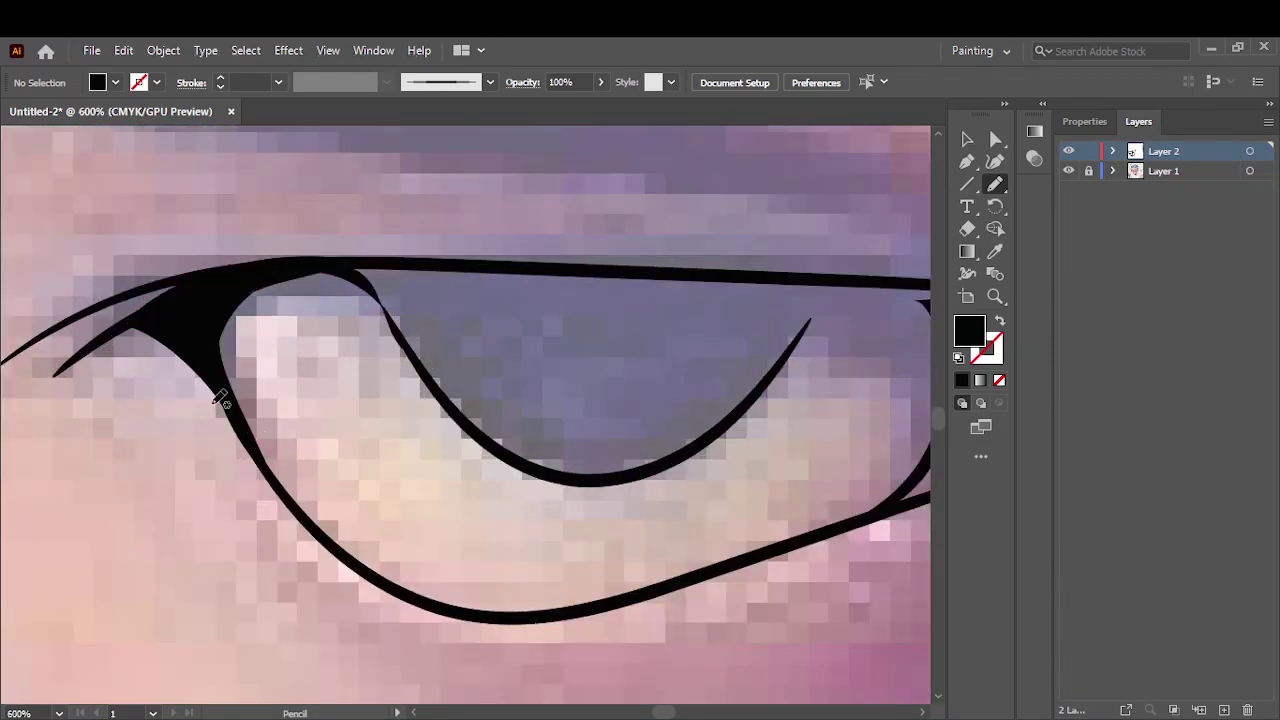
{"action": "mouse_move", "coordinate": [452, 392]}
{"action": "left_mouse_down"}
{"action": "mouse_move", "coordinate": [677, 343]}
{"action": "mouse_move", "coordinate": [749, 280]}
{"action": "mouse_move", "coordinate": [474, 423]}
{"action": "left_mouse_up"}
{"action": "left_click_drag", "start_coordinate": [355, 268], "coordinate": [470, 440]}
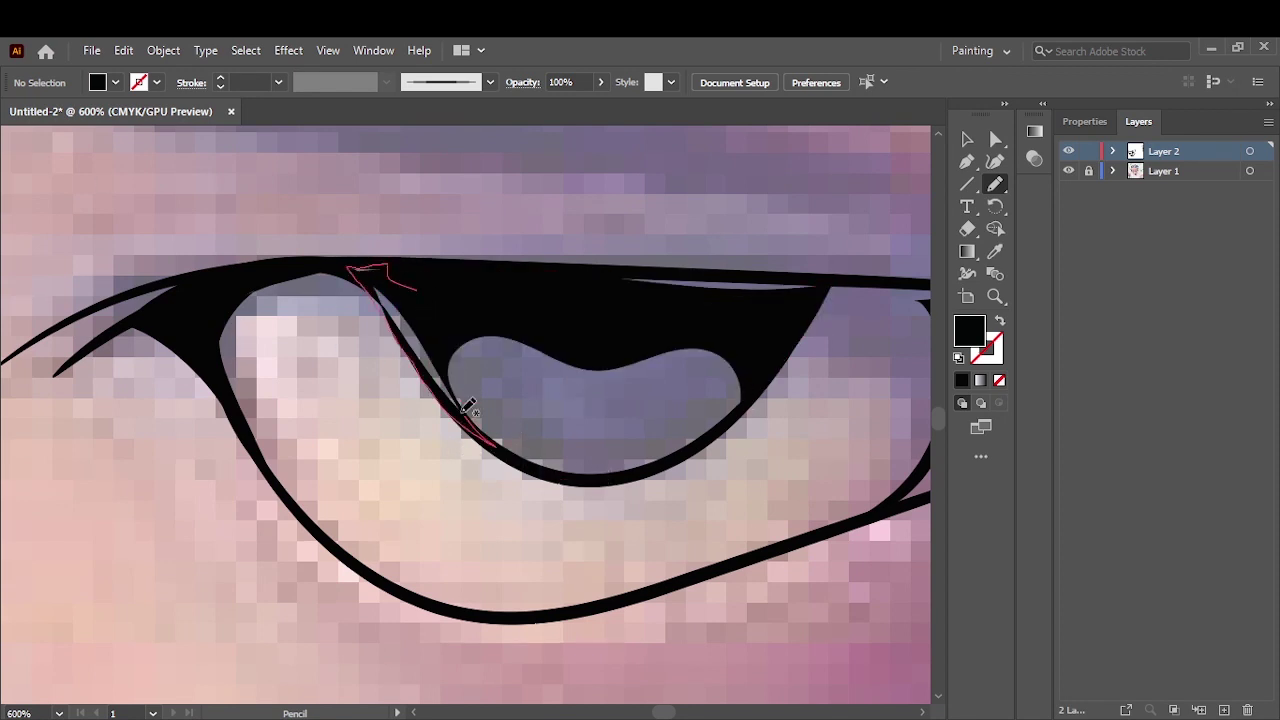
{"action": "scroll", "coordinate": [776, 426], "scroll_direction": "down", "scroll_amount": 5}
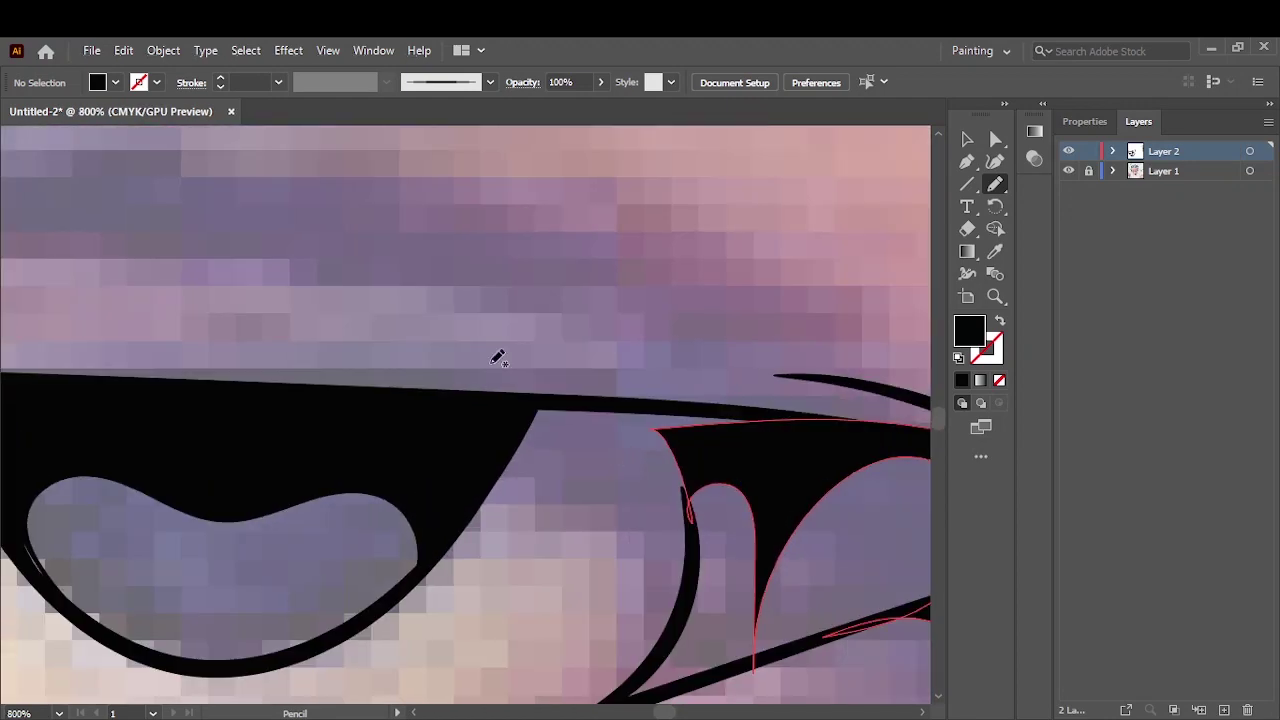
- Fit the portrait in view and hide the photo to check the line art
{"action": "key", "text": "ctrl+0"}
{"action": "left_click", "coordinate": [1068, 171]}
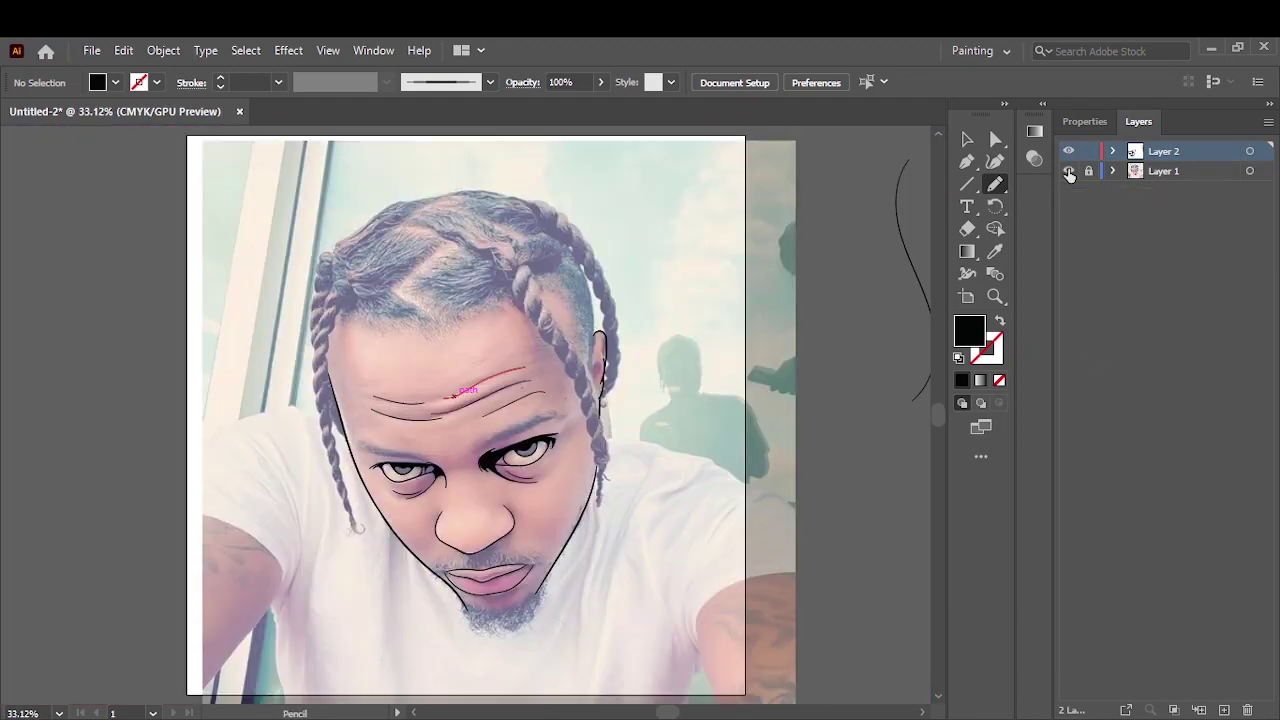
{"action": "scroll", "coordinate": [521, 365], "scroll_direction": "up", "scroll_amount": 1}
{"action": "scroll", "coordinate": [521, 365], "scroll_direction": "up", "scroll_amount": 5}
- Add black wedges at the left and right lip corners
{"action": "left_click_drag", "start_coordinate": [255, 337], "coordinate": [270, 380]}
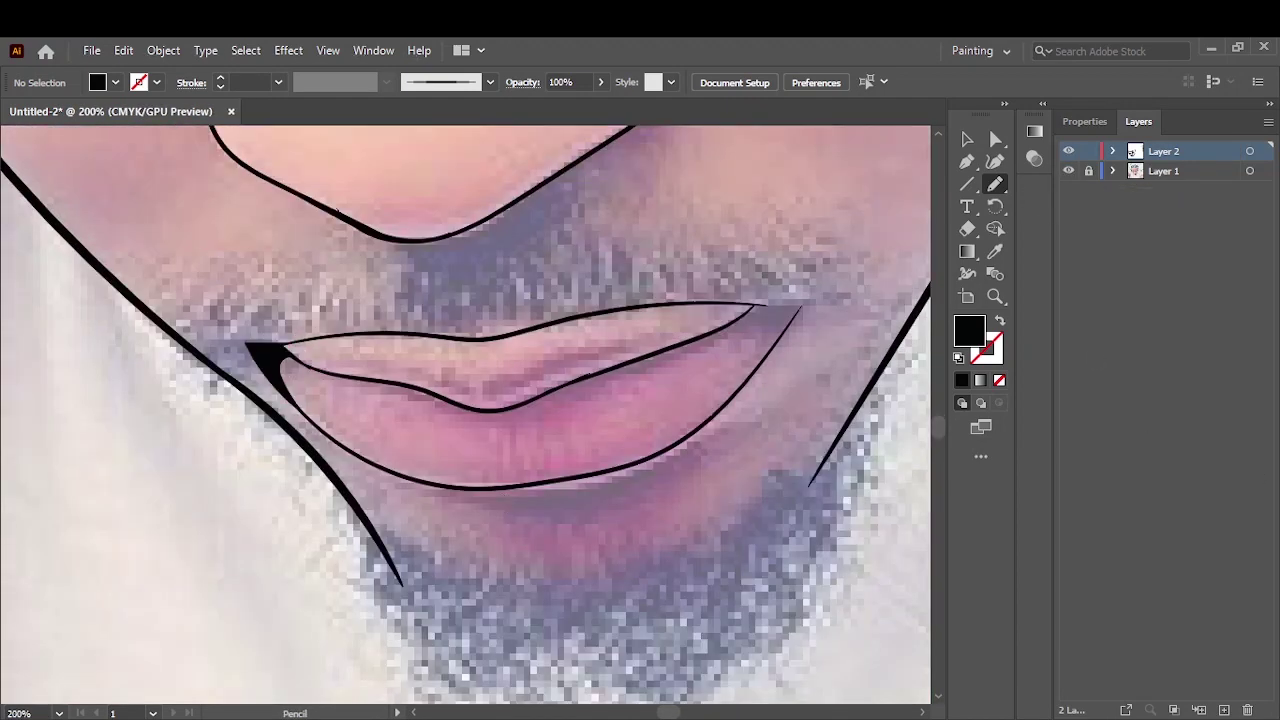
{"action": "scroll", "coordinate": [790, 345], "scroll_direction": "up", "scroll_amount": 2}
{"action": "left_click_drag", "start_coordinate": [790, 302], "coordinate": [792, 298]}
{"action": "key", "text": "ctrl+0"}
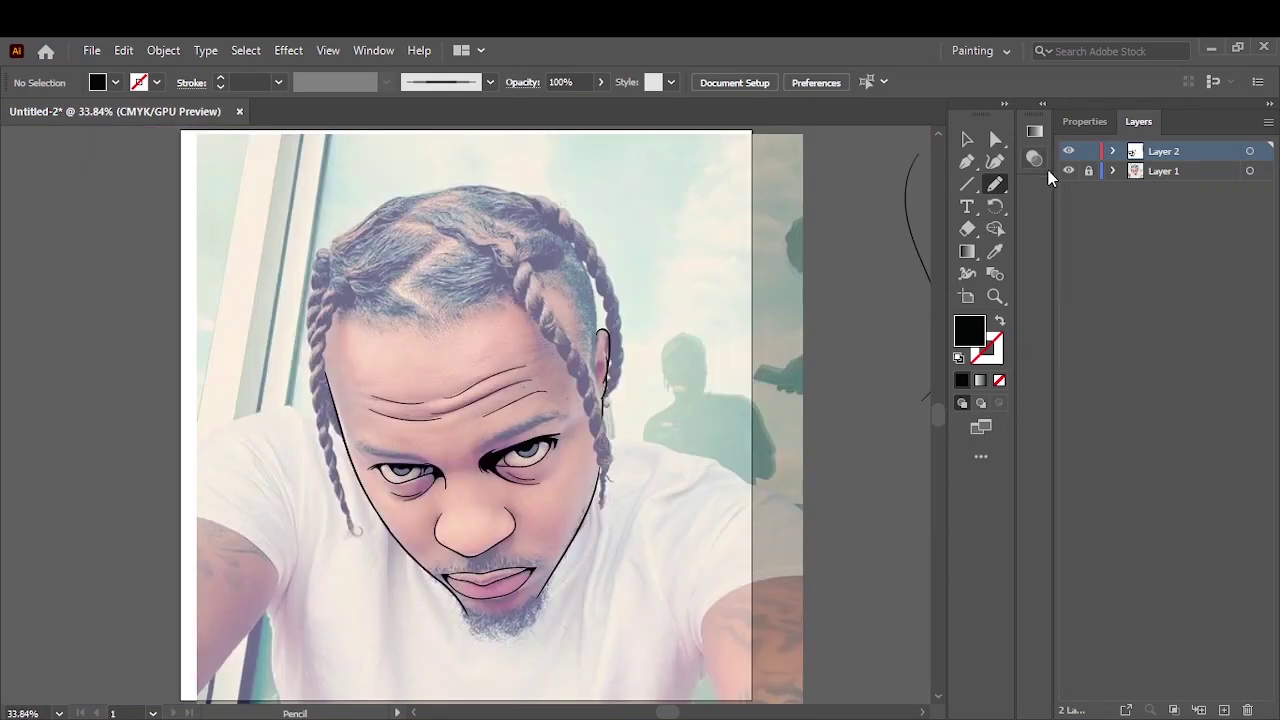
{"action": "scroll", "coordinate": [366, 428], "scroll_direction": "up", "scroll_amount": 5}
{"action": "scroll", "coordinate": [366, 428], "scroll_direction": "down", "scroll_amount": 2}
{"action": "scroll", "coordinate": [268, 418], "scroll_direction": "up", "scroll_amount": 2}
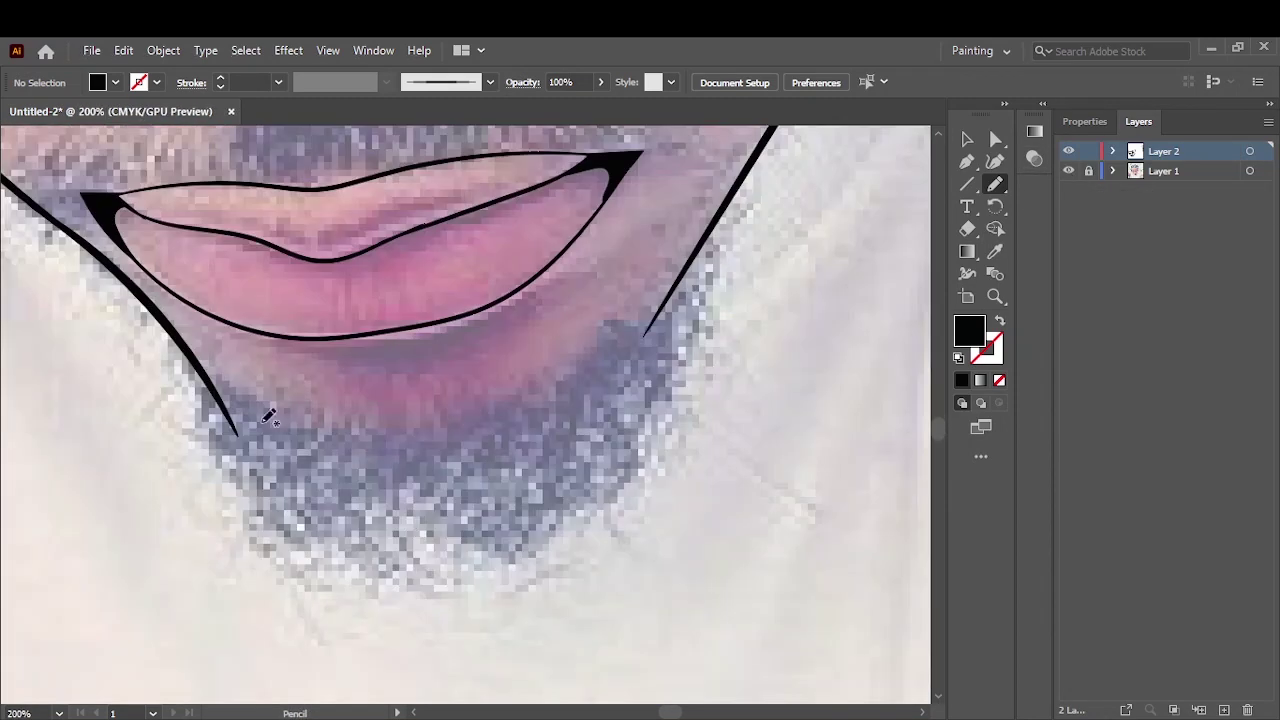
- Draw spiky black beard shapes along the chin and up the right jaw
{"action": "left_click_drag", "start_coordinate": [298, 425], "coordinate": [346, 487]}
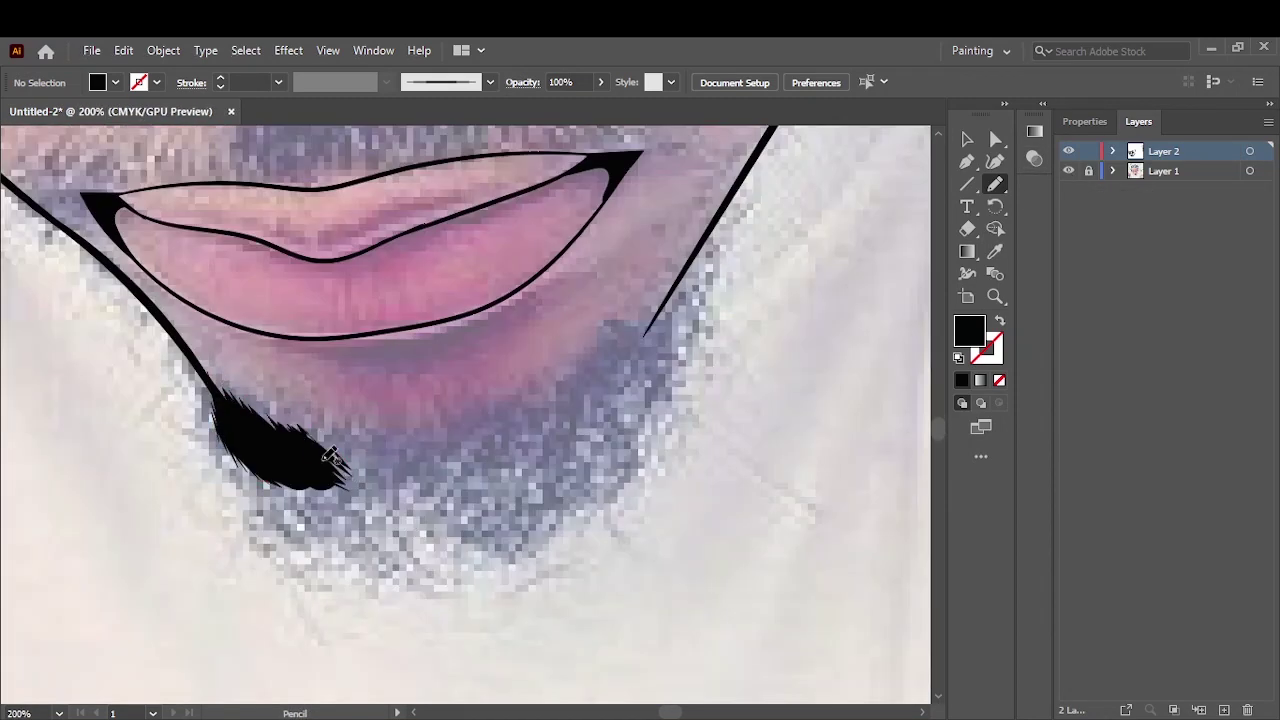
{"action": "left_click_drag", "start_coordinate": [425, 473], "coordinate": [418, 468]}
{"action": "left_click_drag", "start_coordinate": [235, 395], "coordinate": [368, 458]}
{"action": "left_click_drag", "start_coordinate": [330, 440], "coordinate": [405, 432]}
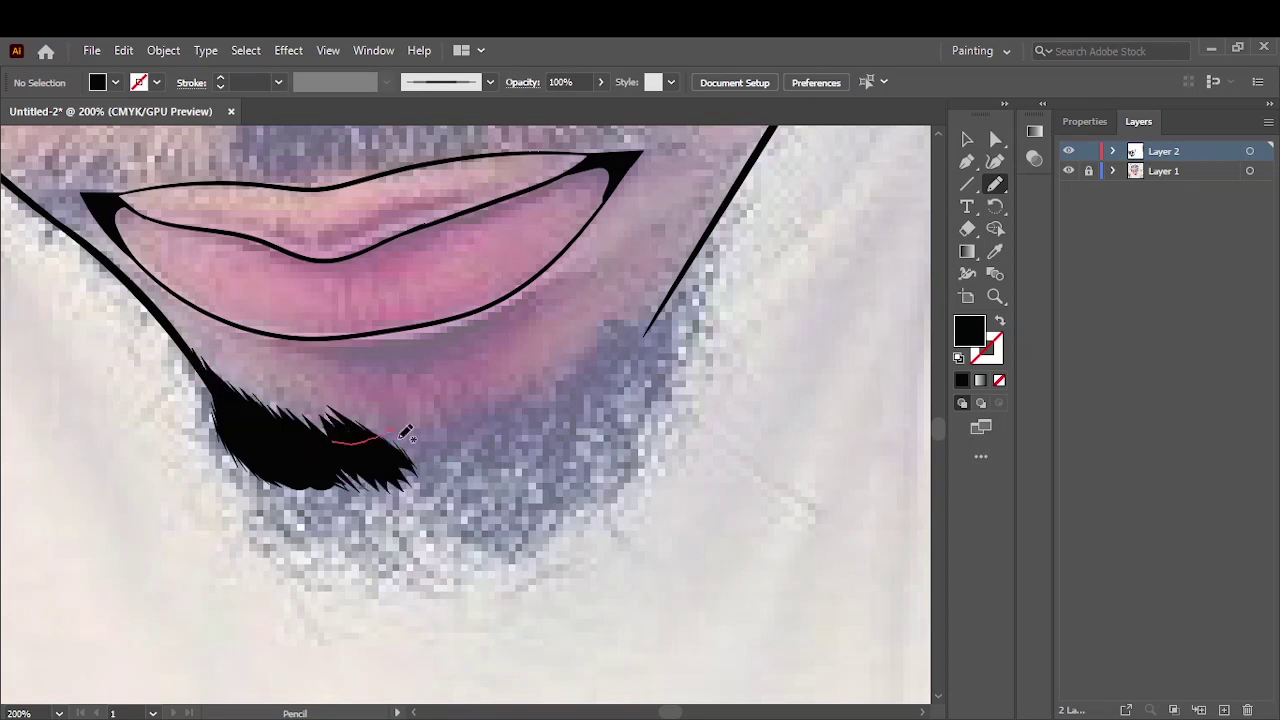
{"action": "left_click_drag", "start_coordinate": [558, 436], "coordinate": [562, 432]}
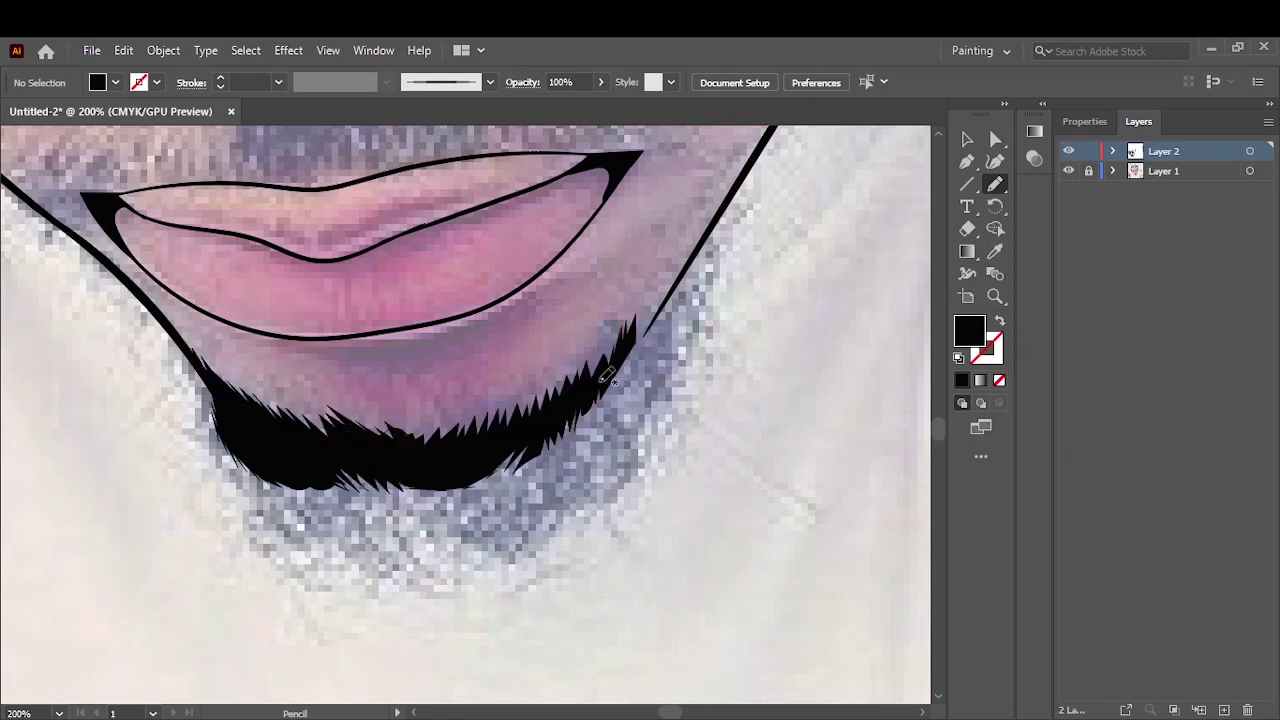
{"action": "left_click_drag", "start_coordinate": [622, 318], "coordinate": [575, 410]}
{"action": "left_click_drag", "start_coordinate": [230, 430], "coordinate": [300, 480]}
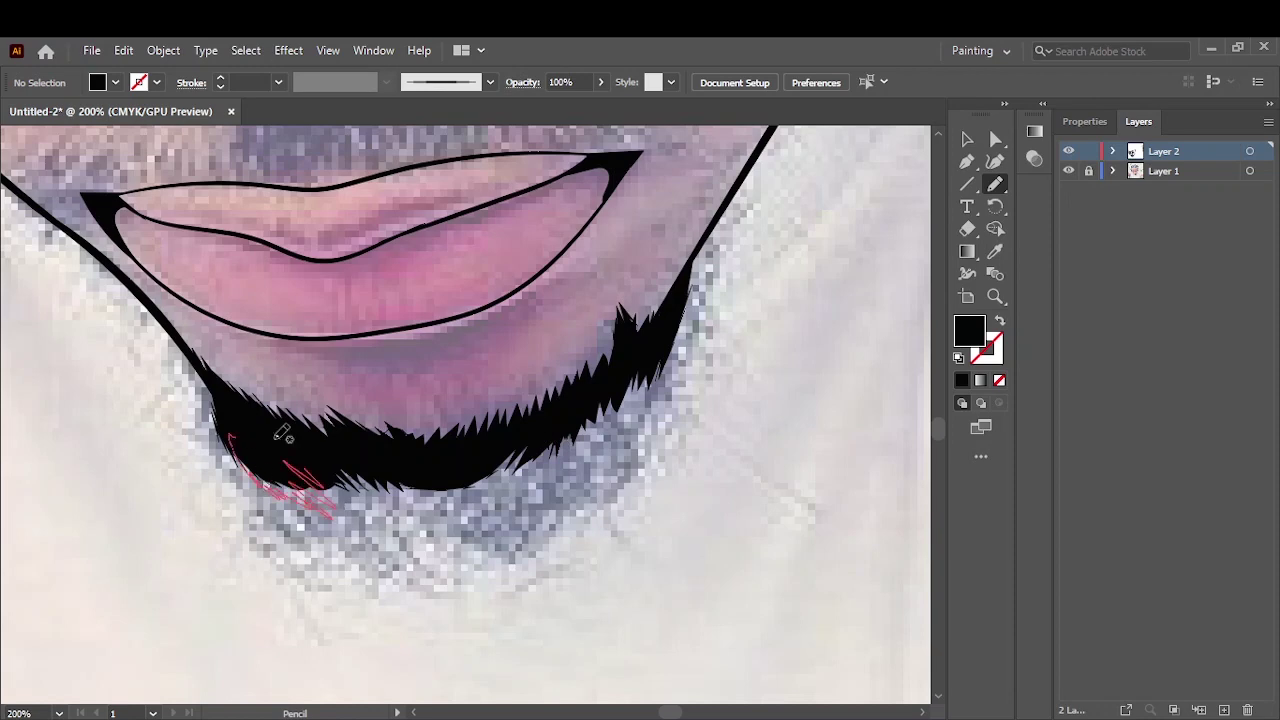
{"action": "scroll", "coordinate": [300, 470], "scroll_direction": "down", "scroll_amount": 5}
{"action": "scroll", "coordinate": [493, 402], "scroll_direction": "up", "scroll_amount": 5}
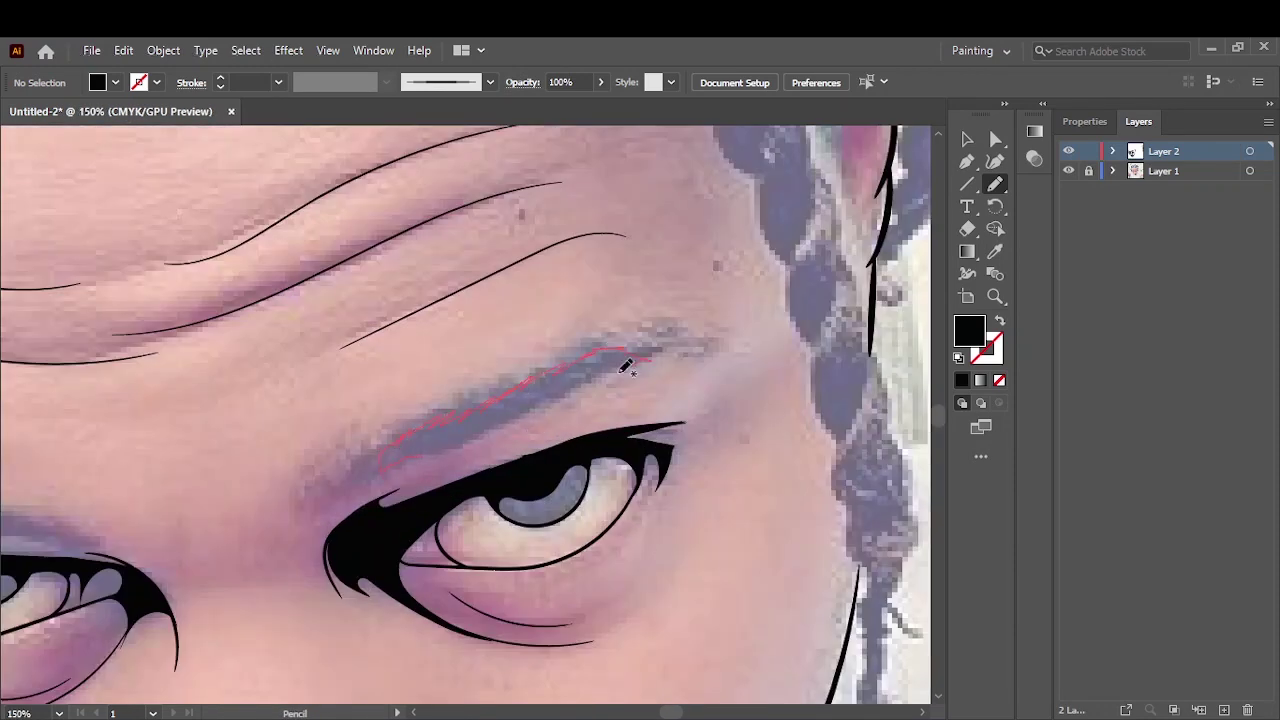
- Ink black fills on both eyebrows
{"action": "left_click_drag", "start_coordinate": [625, 365], "coordinate": [650, 355]}
{"action": "scroll", "coordinate": [640, 360], "scroll_direction": "down", "scroll_amount": 5}
{"action": "scroll", "coordinate": [430, 440], "scroll_direction": "up", "scroll_amount": 5}
{"action": "left_click_drag", "start_coordinate": [520, 420], "coordinate": [252, 360]}
{"action": "scroll", "coordinate": [395, 470], "scroll_direction": "down", "scroll_amount": 5}
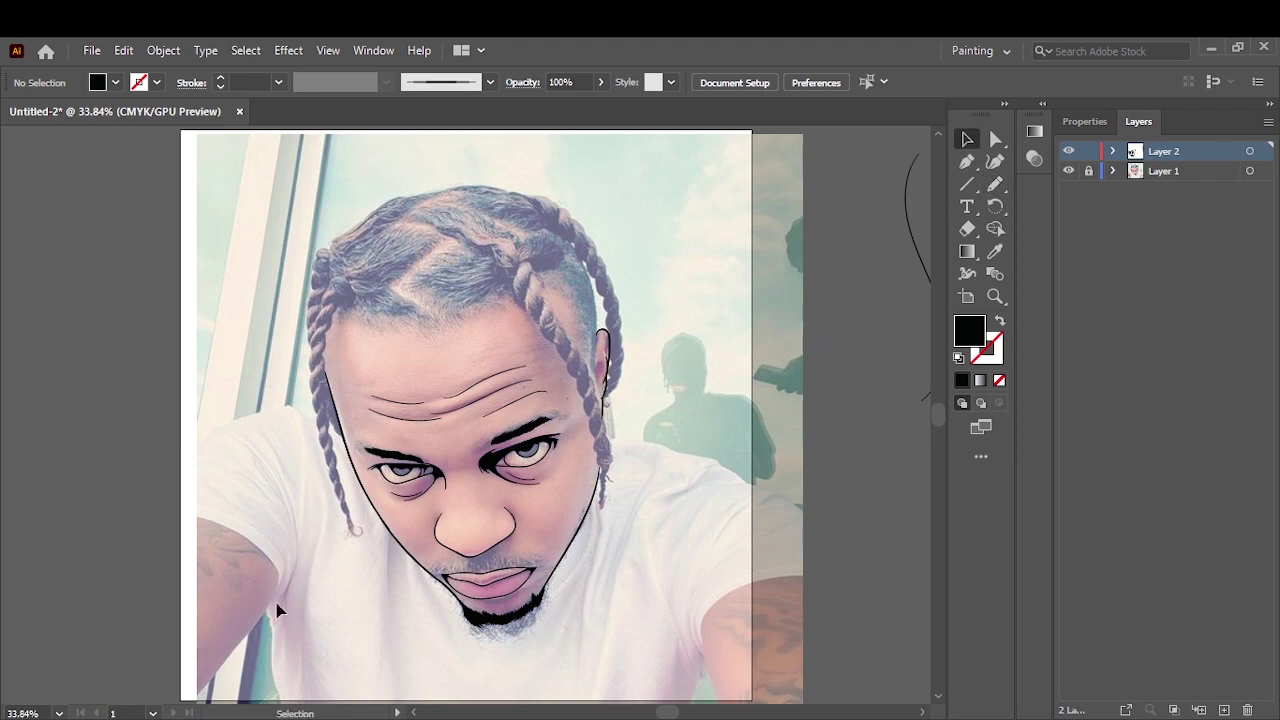
- Trace the hairline with the Pencil and close it into a black-filled hair shape
{"action": "scroll", "coordinate": [360, 302], "scroll_direction": "up", "scroll_amount": 3}
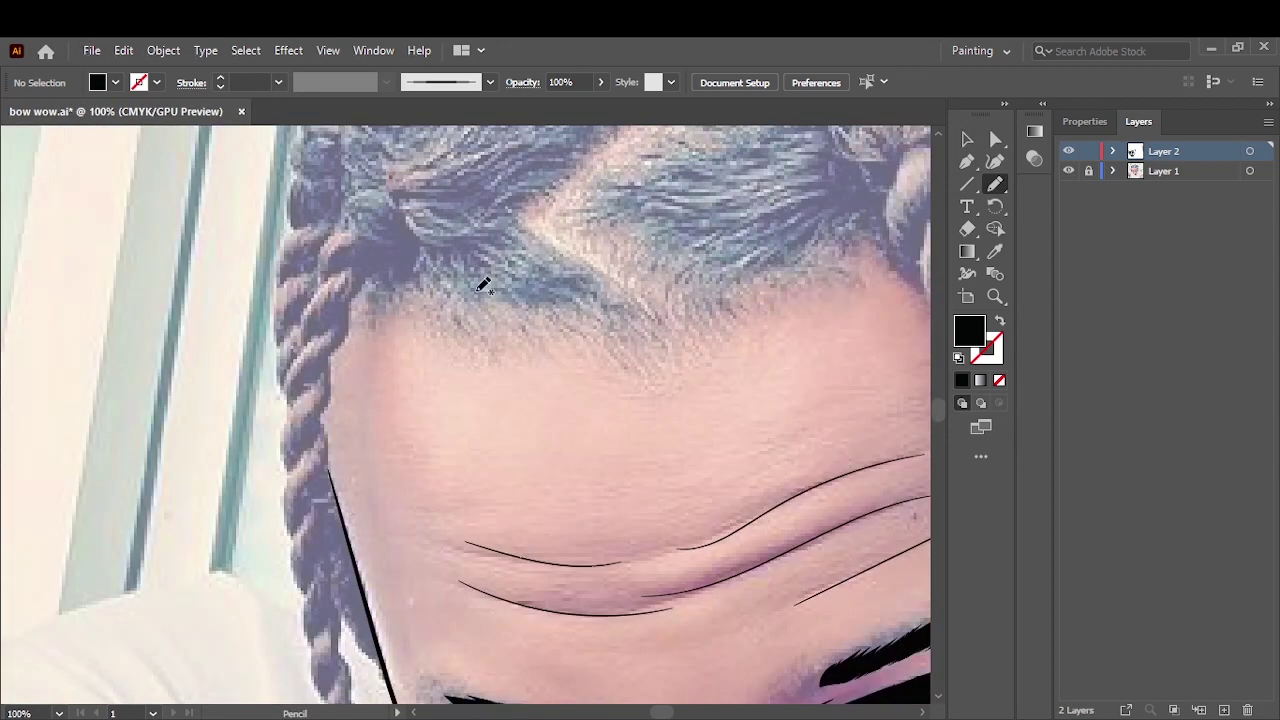
{"action": "scroll", "coordinate": [480, 280], "scroll_direction": "up", "scroll_amount": 2}
{"action": "mouse_move", "coordinate": [275, 335]}
{"action": "left_mouse_down"}
{"action": "mouse_move", "coordinate": [320, 371]}
{"action": "mouse_move", "coordinate": [353, 347]}
{"action": "mouse_move", "coordinate": [460, 382]}
{"action": "mouse_move", "coordinate": [580, 323]}
{"action": "left_mouse_up"}
{"action": "scroll", "coordinate": [545, 425], "scroll_direction": "up", "scroll_amount": 5}
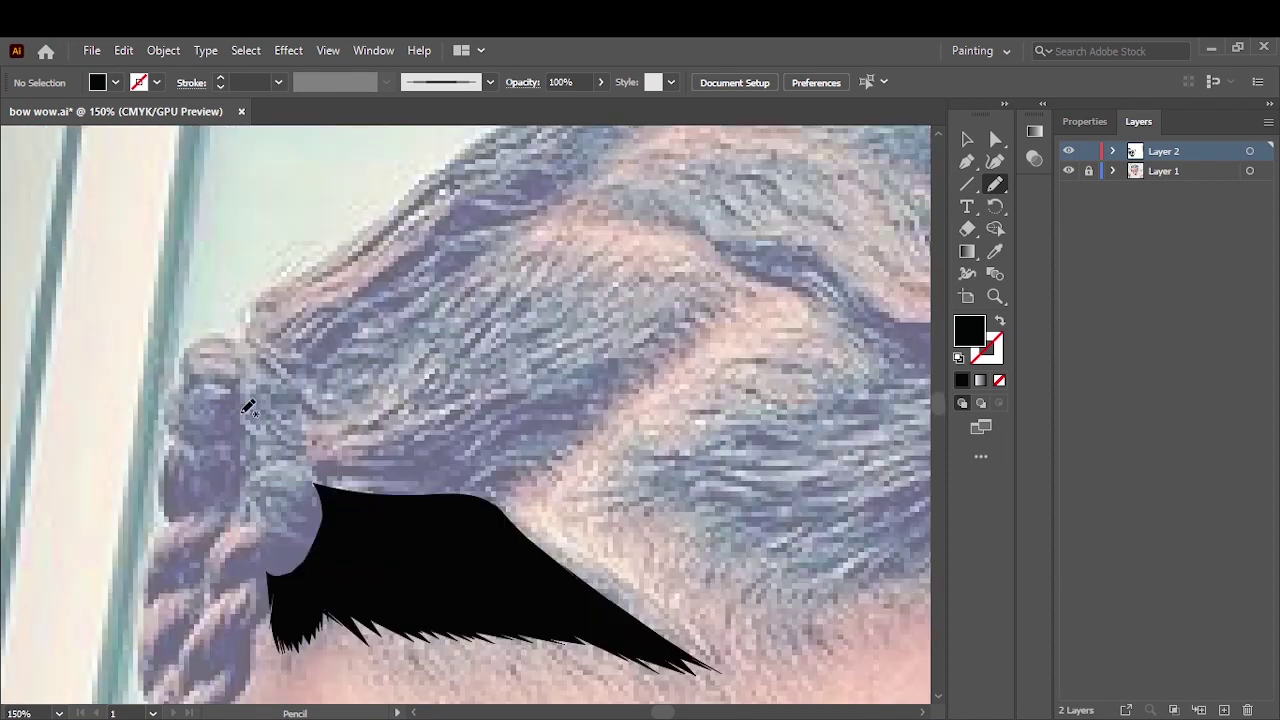
{"action": "mouse_move", "coordinate": [418, 518]}
{"action": "left_mouse_down"}
{"action": "mouse_move", "coordinate": [393, 346]}
{"action": "mouse_move", "coordinate": [451, 529]}
{"action": "left_mouse_up"}
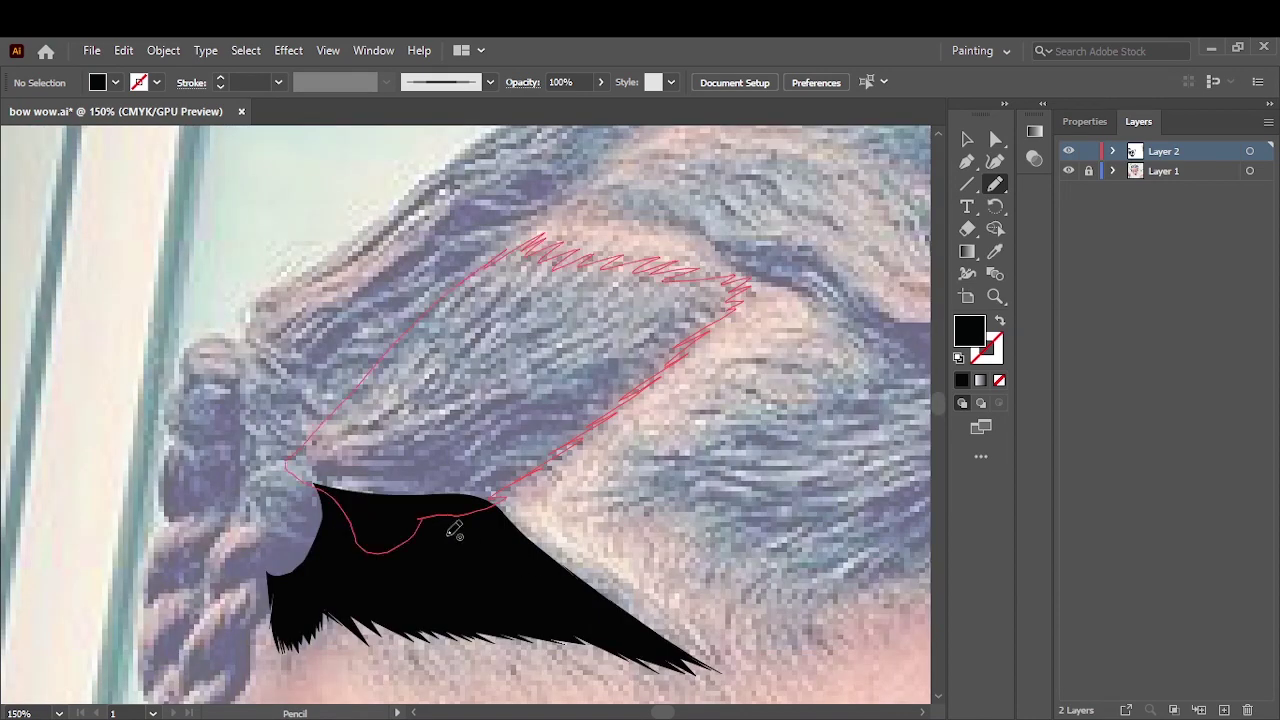
{"action": "left_click_drag", "start_coordinate": [520, 480], "coordinate": [580, 551]}
{"action": "scroll", "coordinate": [580, 551], "scroll_direction": "down", "scroll_amount": 5}
{"action": "scroll", "coordinate": [308, 255], "scroll_direction": "up", "scroll_amount": 3}
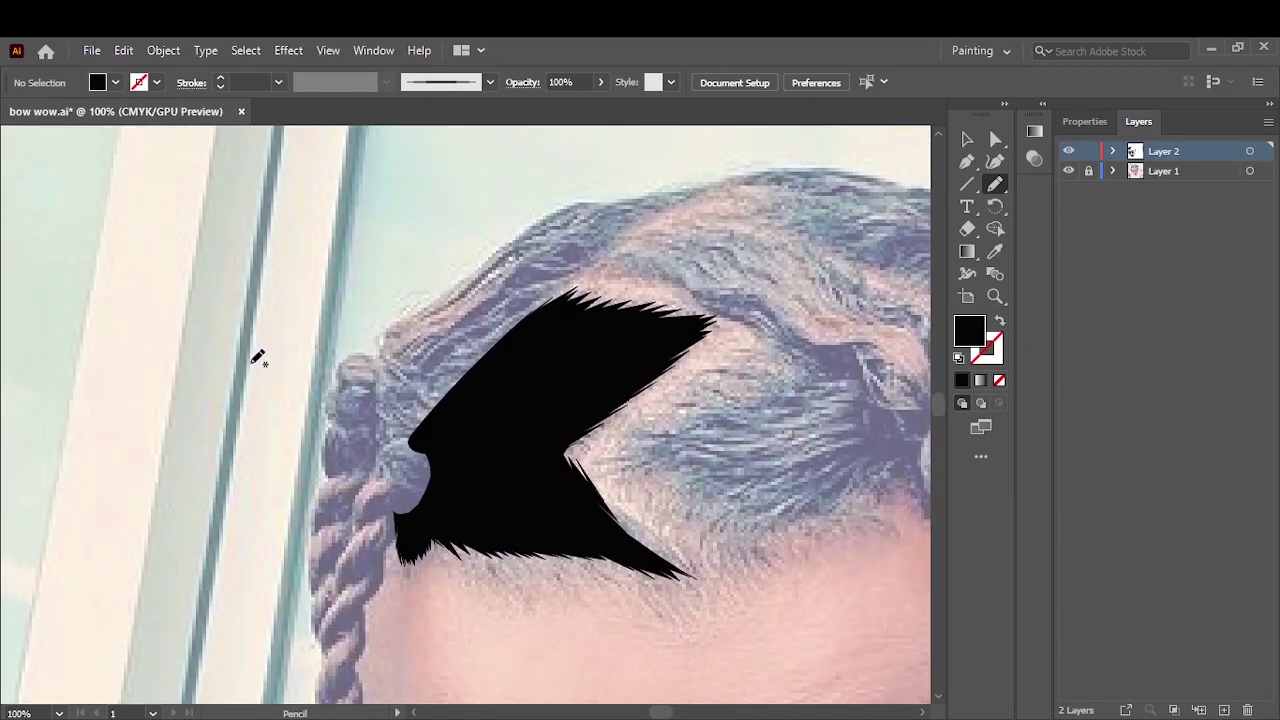
- Widen the black hair fill across the top and top-right of the head
{"action": "mouse_move", "coordinate": [435, 298]}
{"action": "left_mouse_down"}
{"action": "mouse_move", "coordinate": [560, 300]}
{"action": "mouse_move", "coordinate": [565, 235]}
{"action": "mouse_move", "coordinate": [540, 225]}
{"action": "left_mouse_up"}
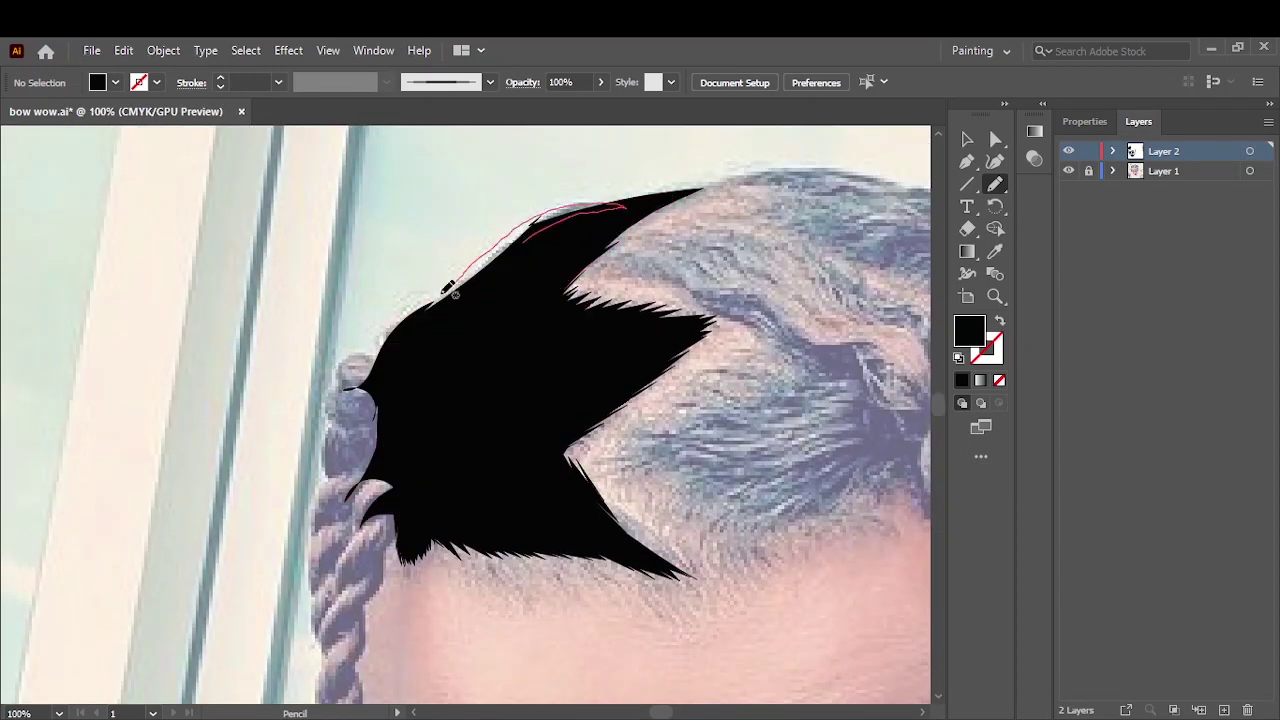
{"action": "scroll", "coordinate": [529, 351], "scroll_direction": "down", "scroll_amount": 1}
{"action": "scroll", "coordinate": [635, 358], "scroll_direction": "up", "scroll_amount": 1}
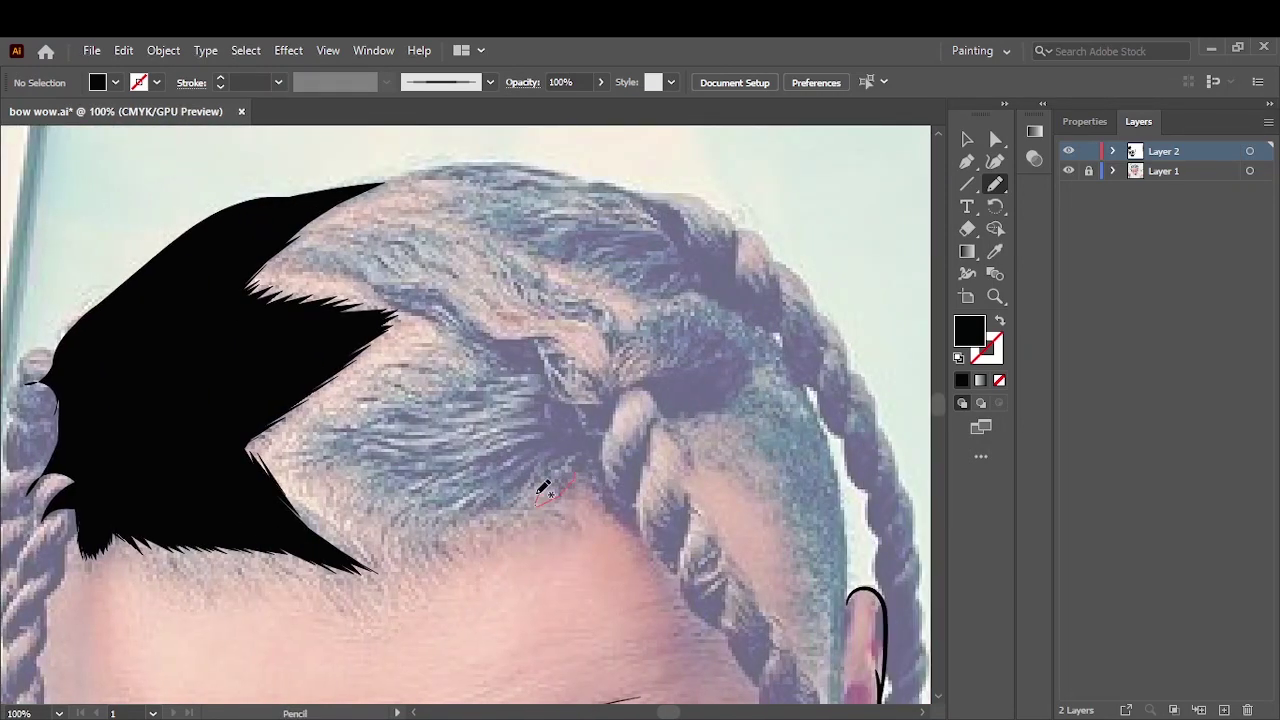
{"action": "mouse_move", "coordinate": [545, 490]}
{"action": "left_mouse_down"}
{"action": "mouse_move", "coordinate": [366, 400]}
{"action": "mouse_move", "coordinate": [534, 337]}
{"action": "mouse_move", "coordinate": [600, 485]}
{"action": "left_mouse_up"}
{"action": "mouse_move", "coordinate": [378, 390]}
{"action": "left_mouse_down"}
{"action": "mouse_move", "coordinate": [417, 345]}
{"action": "mouse_move", "coordinate": [371, 223]}
{"action": "mouse_move", "coordinate": [623, 320]}
{"action": "mouse_move", "coordinate": [445, 375]}
{"action": "left_mouse_up"}
{"action": "left_click_drag", "start_coordinate": [378, 242], "coordinate": [292, 242]}
{"action": "mouse_move", "coordinate": [630, 272]}
{"action": "left_mouse_down"}
{"action": "mouse_move", "coordinate": [503, 223]}
{"action": "mouse_move", "coordinate": [465, 178]}
{"action": "mouse_move", "coordinate": [625, 268]}
{"action": "left_mouse_up"}
{"action": "left_click_drag", "start_coordinate": [475, 213], "coordinate": [516, 222]}
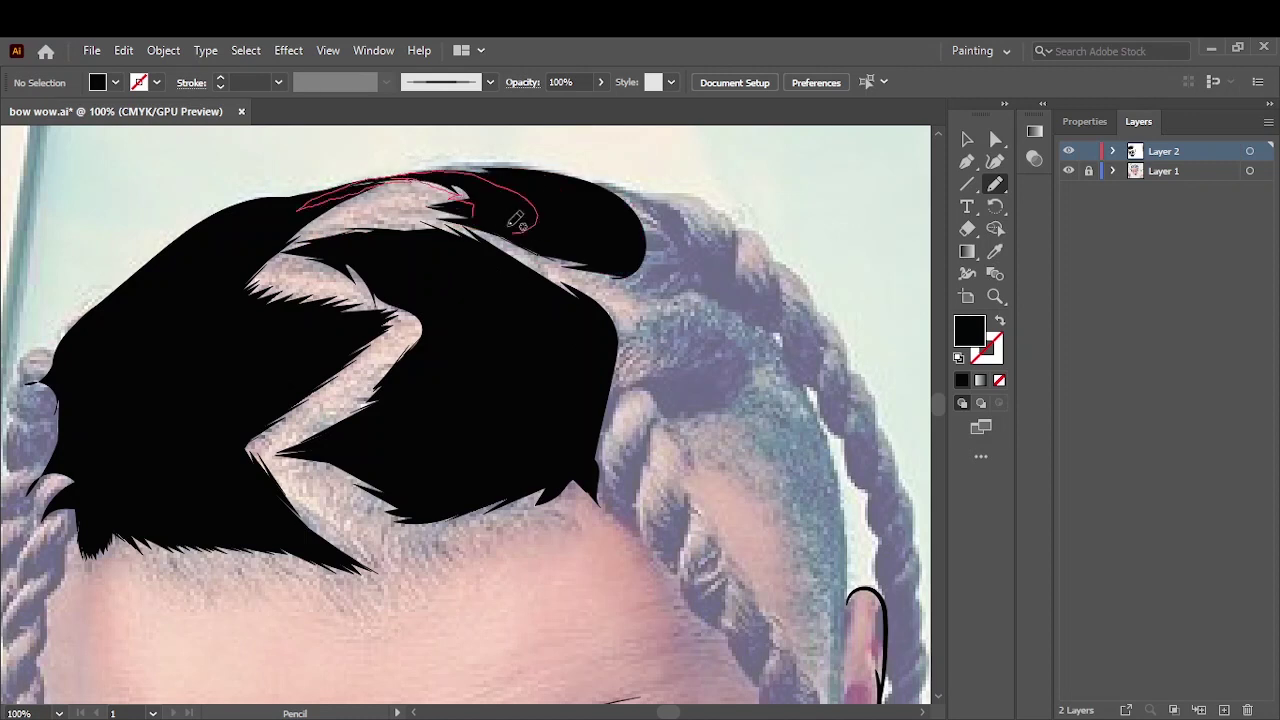
{"action": "left_click_drag", "start_coordinate": [410, 178], "coordinate": [476, 160]}
{"action": "left_click_drag", "start_coordinate": [656, 298], "coordinate": [648, 252]}
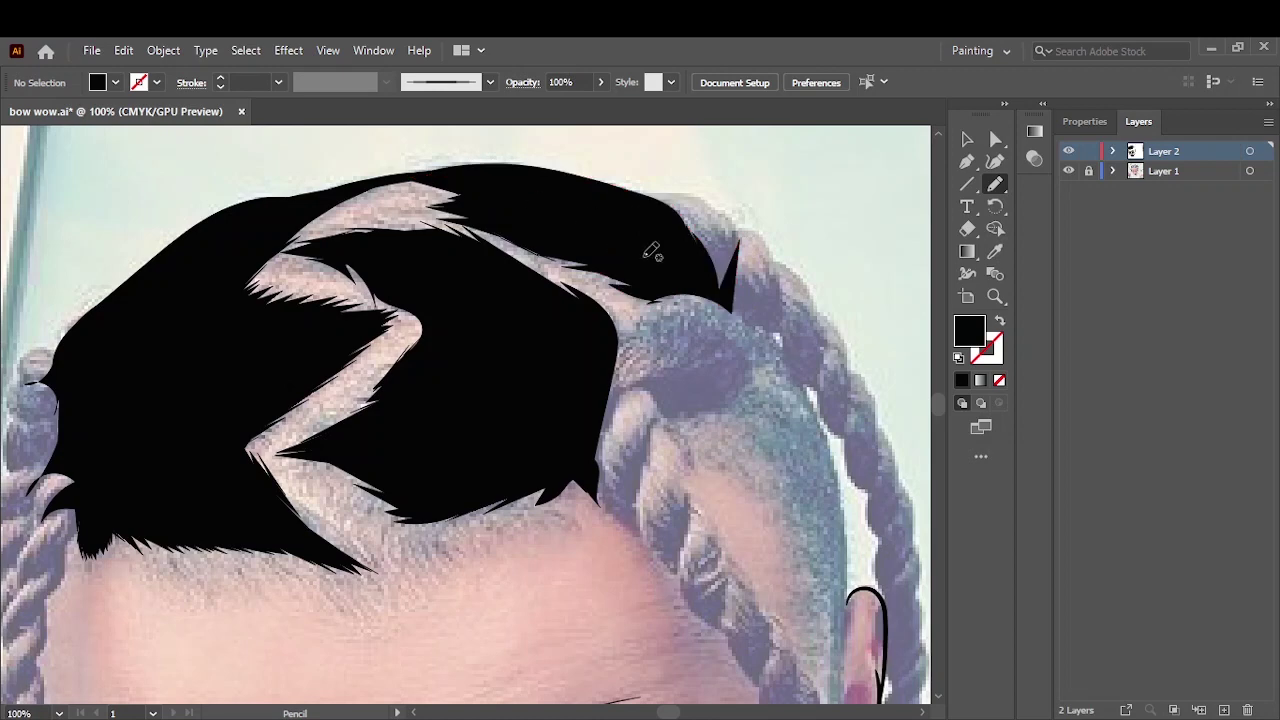
{"action": "left_click_drag", "start_coordinate": [740, 248], "coordinate": [746, 256]}
{"action": "scroll", "coordinate": [760, 323], "scroll_direction": "down", "scroll_amount": 5}
{"action": "scroll", "coordinate": [760, 320], "scroll_direction": "right", "scroll_amount": 3}
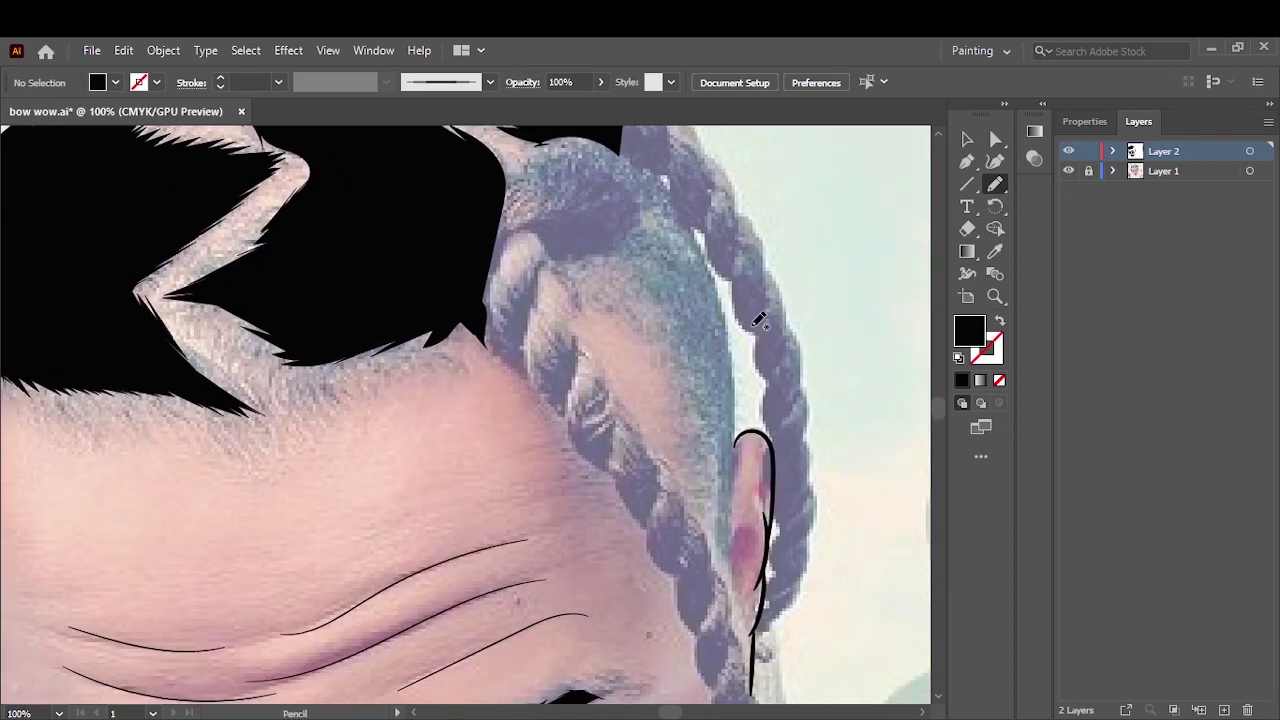
- Fill the hair knot beside the right braid black, then set Paintbrush to black stroke, no fill
{"action": "key", "text": "ctrl+0"}
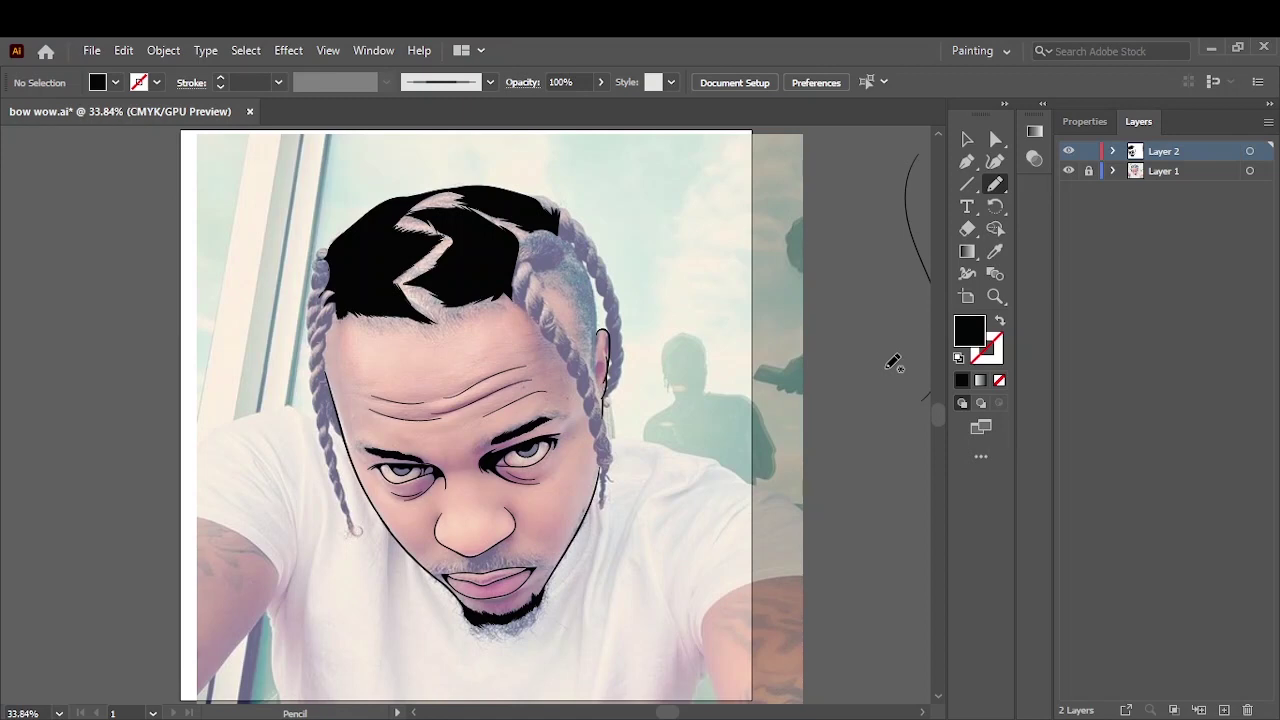
{"action": "scroll", "coordinate": [552, 240], "scroll_direction": "up", "scroll_amount": 3}
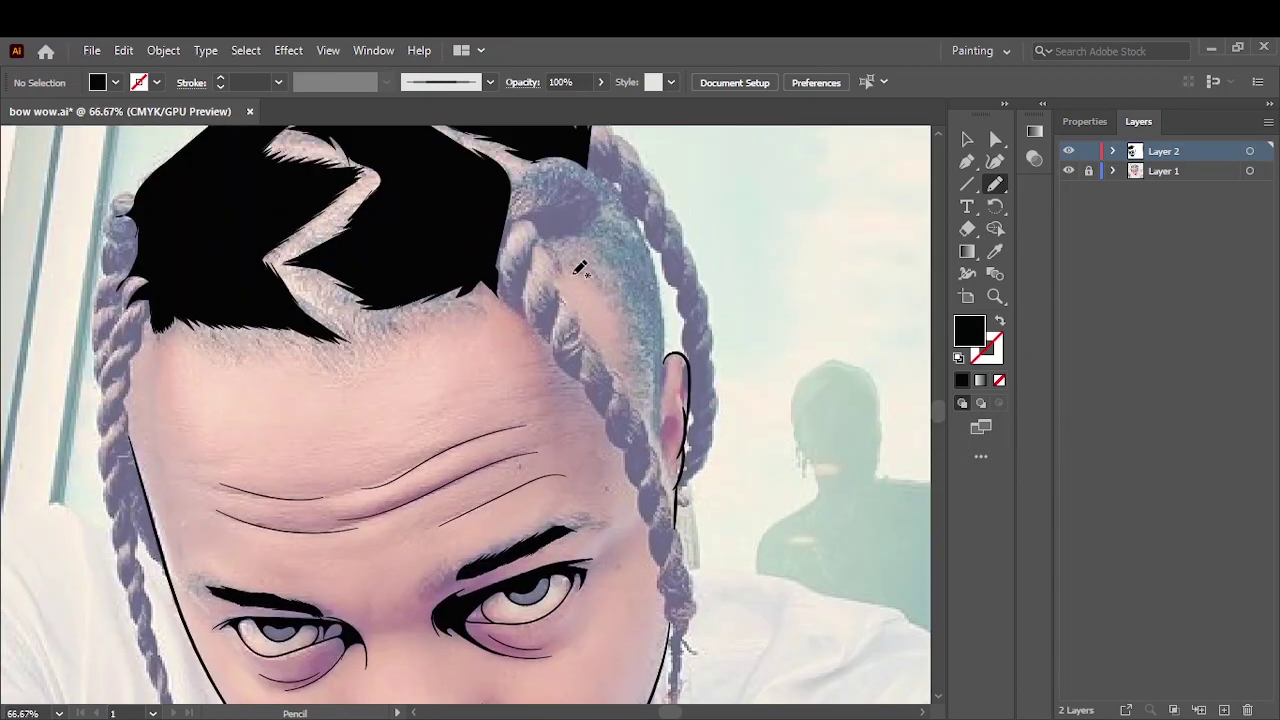
{"action": "scroll", "coordinate": [552, 240], "scroll_direction": "up", "scroll_amount": 3}
{"action": "left_click_drag", "start_coordinate": [366, 332], "coordinate": [472, 208]}
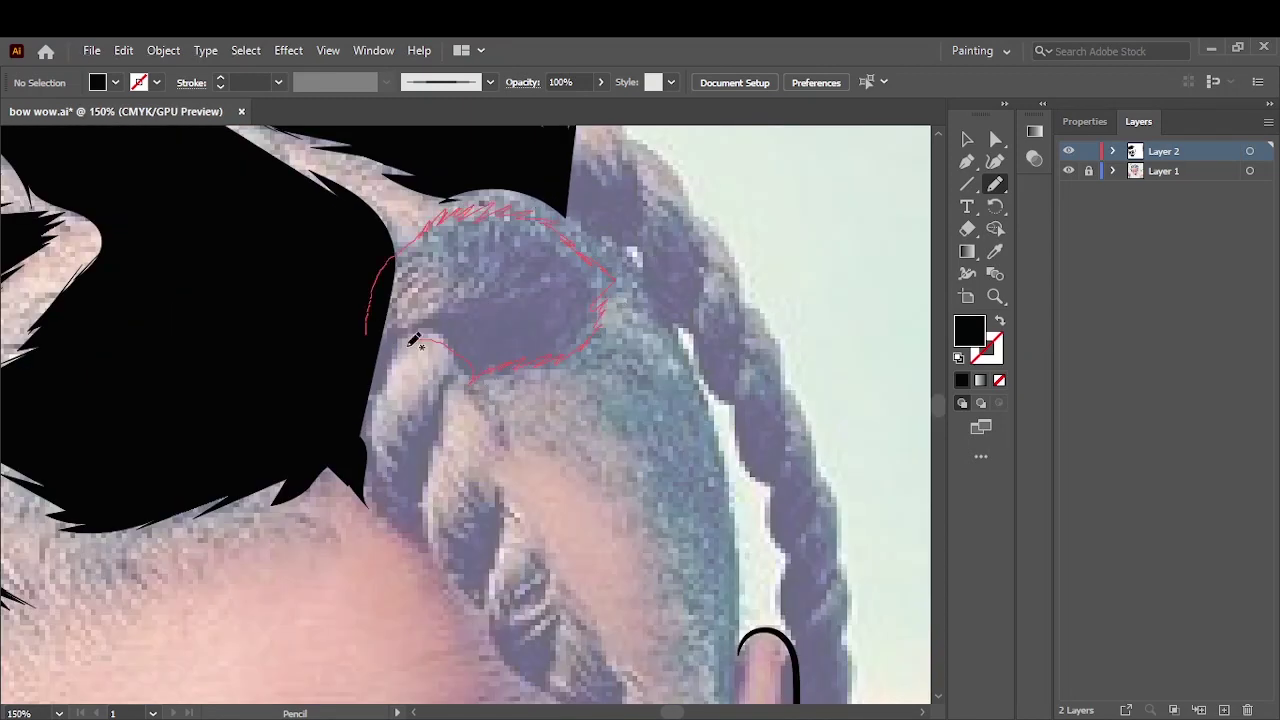
{"action": "left_click_drag", "start_coordinate": [412, 342], "coordinate": [398, 348]}
{"action": "left_click_drag", "start_coordinate": [522, 183], "coordinate": [445, 188]}
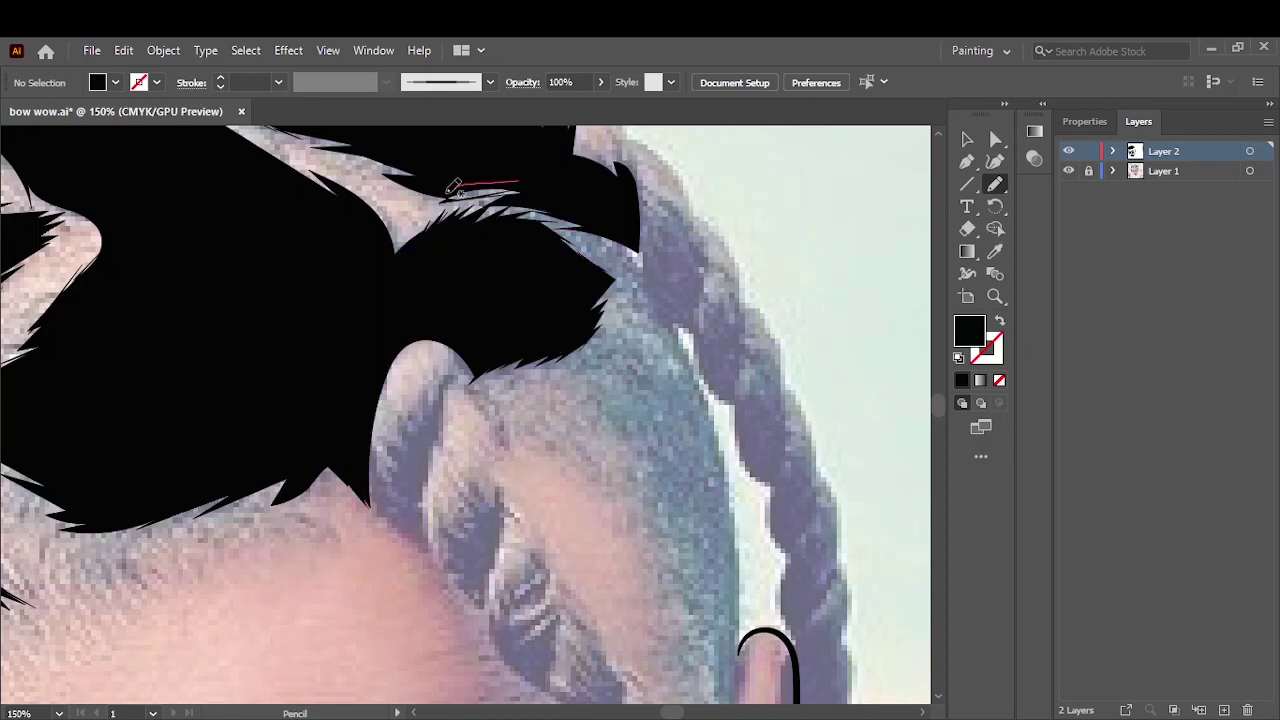
{"action": "key", "text": "ctrl+0"}
{"action": "key", "text": "b"}
{"action": "key", "text": "shift+x"}
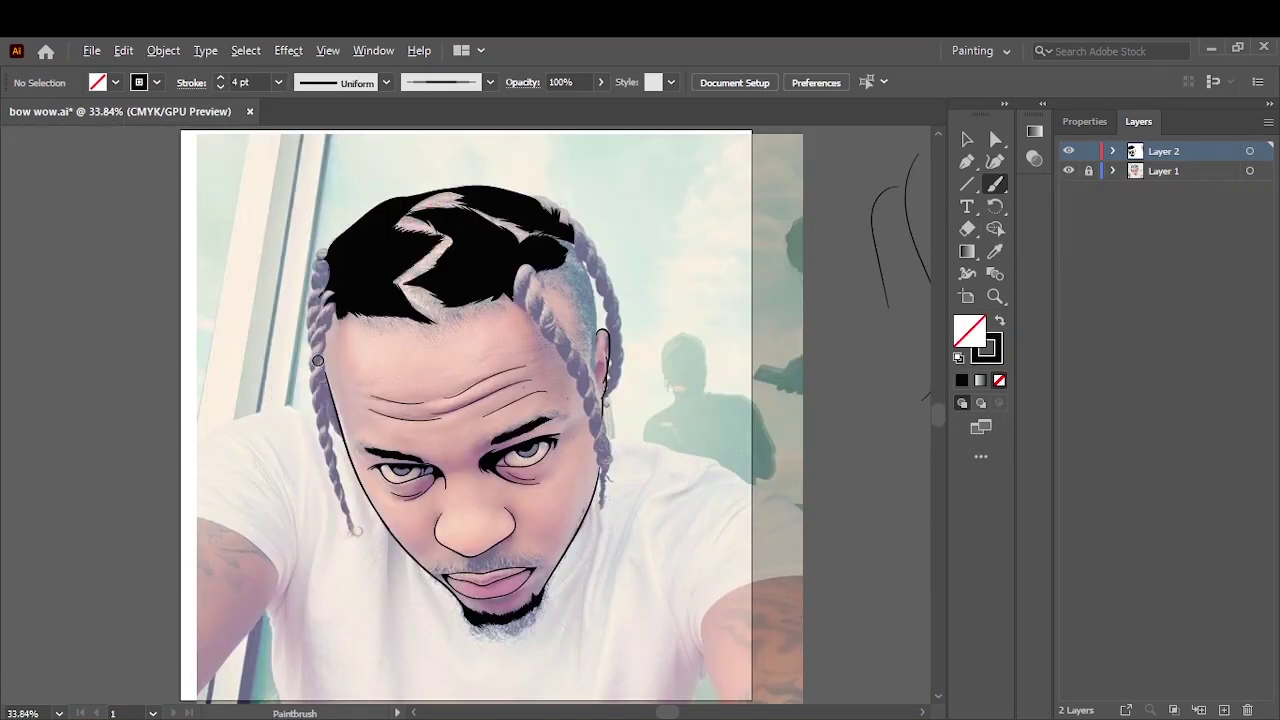
- Outline the upper twists of the left braid with black brush strokes, redoing one misplaced stroke
{"action": "scroll", "coordinate": [320, 327], "scroll_direction": "up", "scroll_amount": 5}
{"action": "left_click_drag", "start_coordinate": [395, 208], "coordinate": [298, 345]}
{"action": "mouse_move", "coordinate": [392, 165]}
{"action": "left_mouse_down"}
{"action": "mouse_move", "coordinate": [326, 246]}
{"action": "mouse_move", "coordinate": [288, 402]}
{"action": "left_mouse_up"}
{"action": "key", "text": "ctrl+z"}
{"action": "left_click_drag", "start_coordinate": [378, 268], "coordinate": [297, 410]}
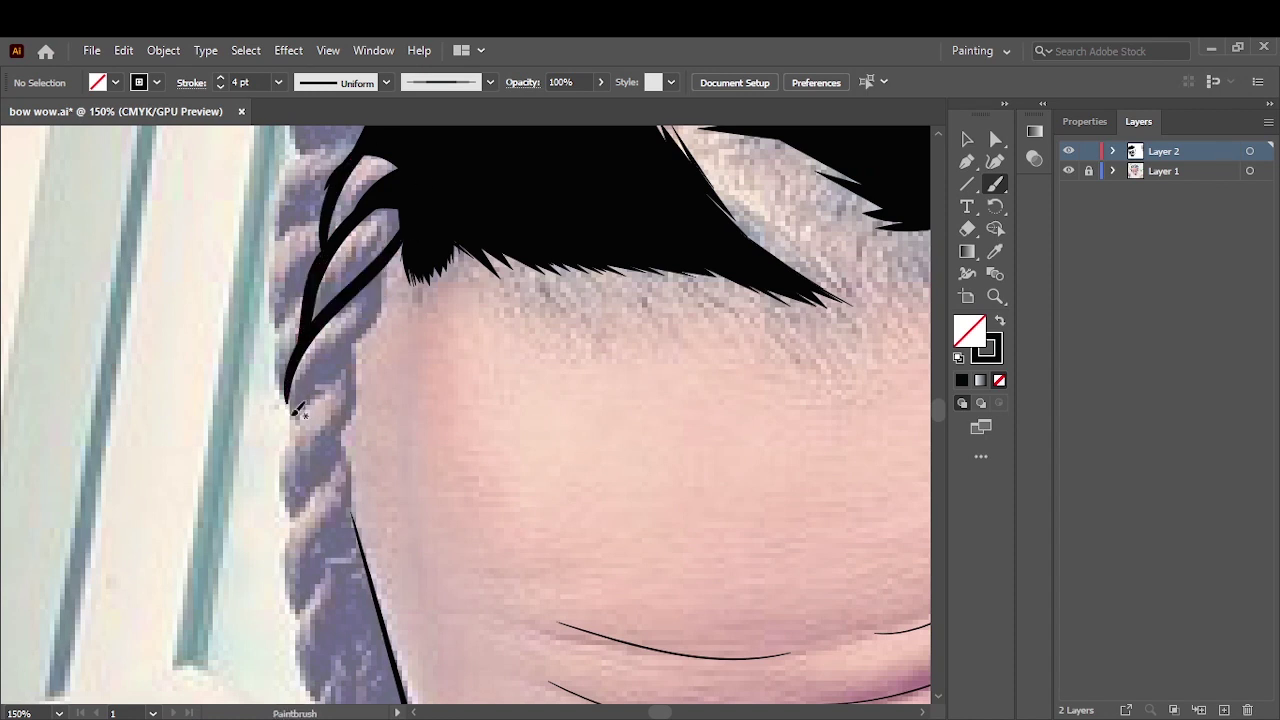
{"action": "left_click_drag", "start_coordinate": [322, 488], "coordinate": [340, 428]}
{"action": "left_click_drag", "start_coordinate": [362, 340], "coordinate": [336, 440]}
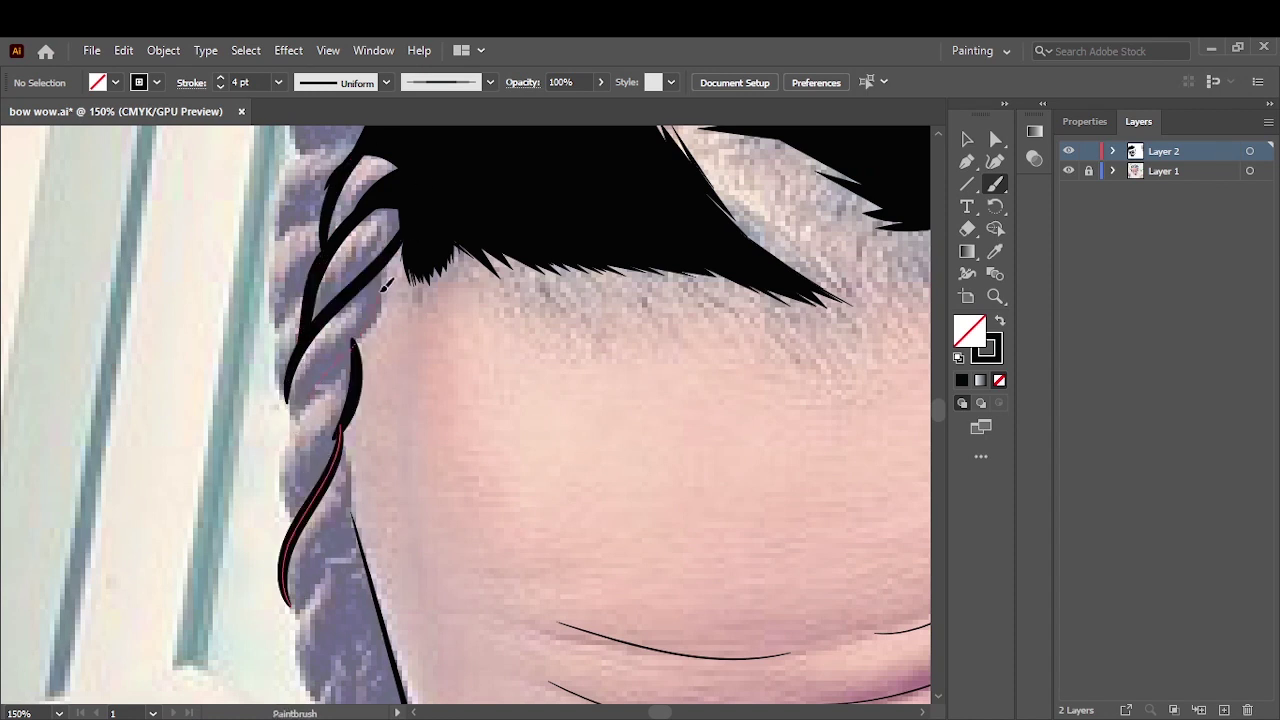
{"action": "mouse_move", "coordinate": [395, 258]}
{"action": "left_mouse_down"}
{"action": "mouse_move", "coordinate": [292, 405]}
{"action": "mouse_move", "coordinate": [280, 525]}
{"action": "left_mouse_up"}
- Add more twisting black strokes along the middle of the left braid
{"action": "scroll", "coordinate": [300, 277], "scroll_direction": "down", "scroll_amount": 5}
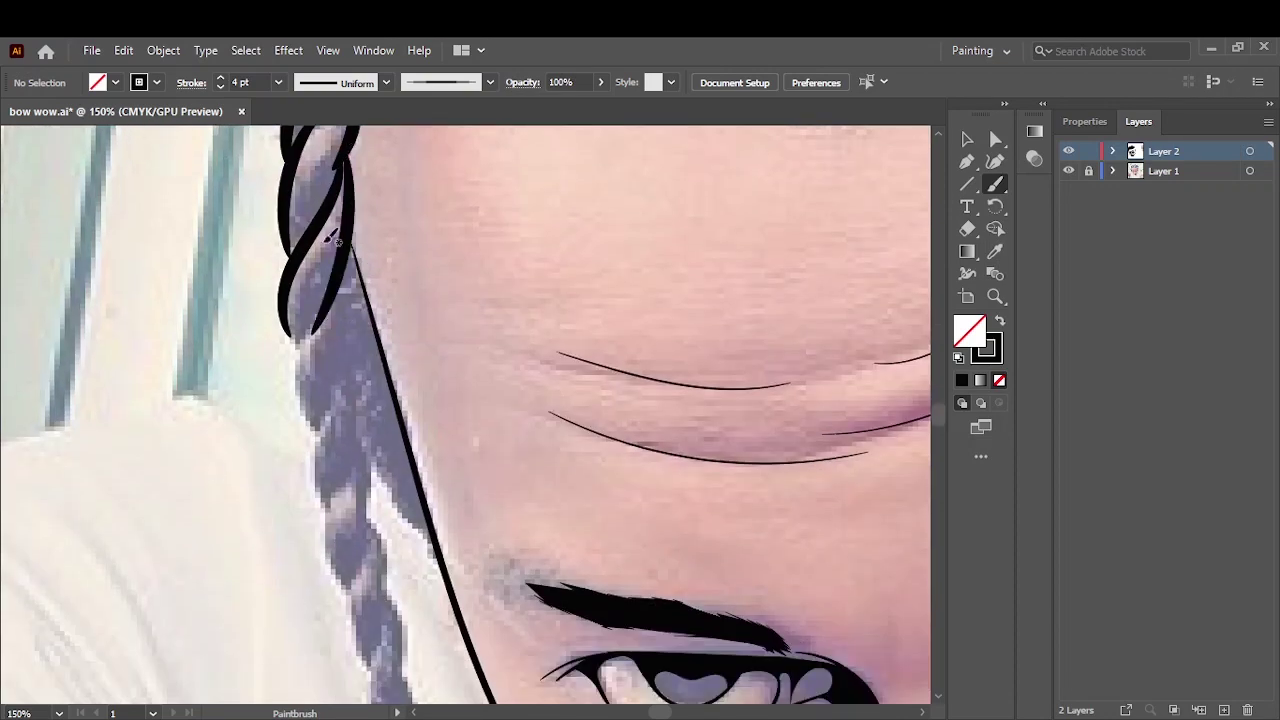
{"action": "left_click_drag", "start_coordinate": [325, 315], "coordinate": [312, 435]}
{"action": "left_click_drag", "start_coordinate": [362, 345], "coordinate": [330, 495]}
{"action": "left_click_drag", "start_coordinate": [300, 262], "coordinate": [280, 372]}
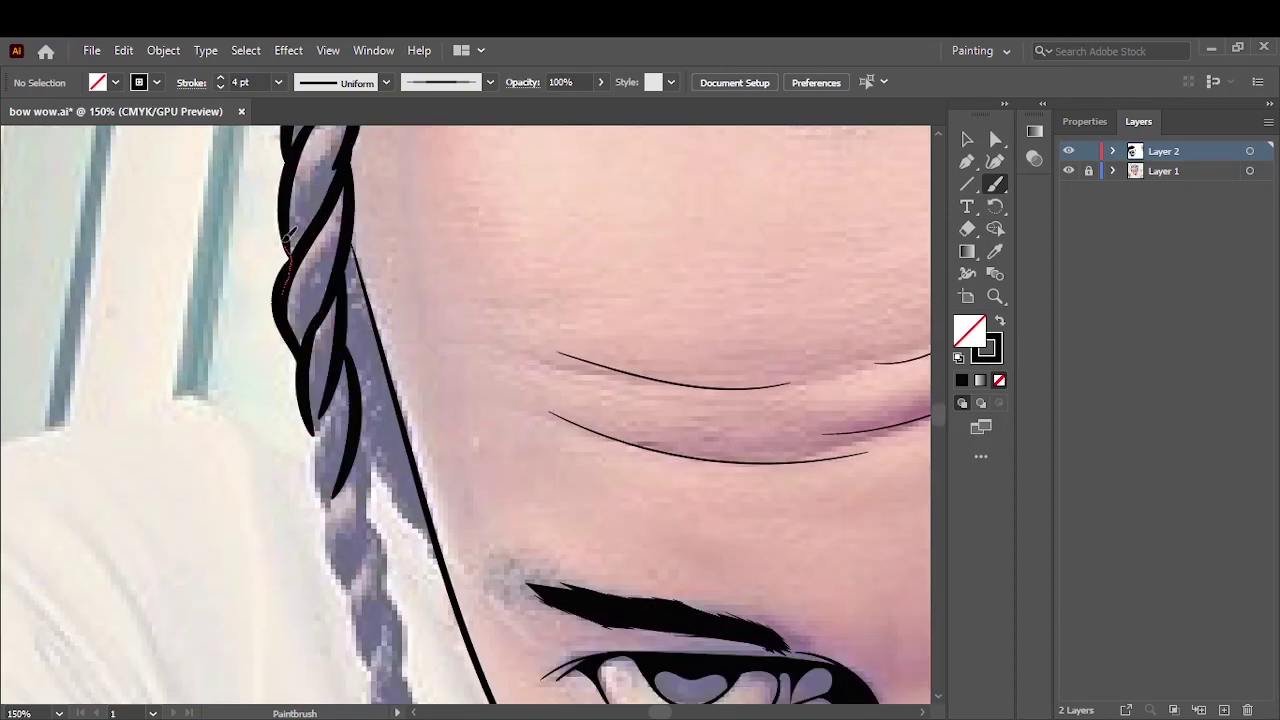
{"action": "left_click_drag", "start_coordinate": [296, 204], "coordinate": [278, 288]}
- Trace the lower left braid twists down to its curled tip
{"action": "scroll", "coordinate": [471, 535], "scroll_direction": "down", "scroll_amount": 4}
{"action": "left_click_drag", "start_coordinate": [320, 205], "coordinate": [360, 455]}
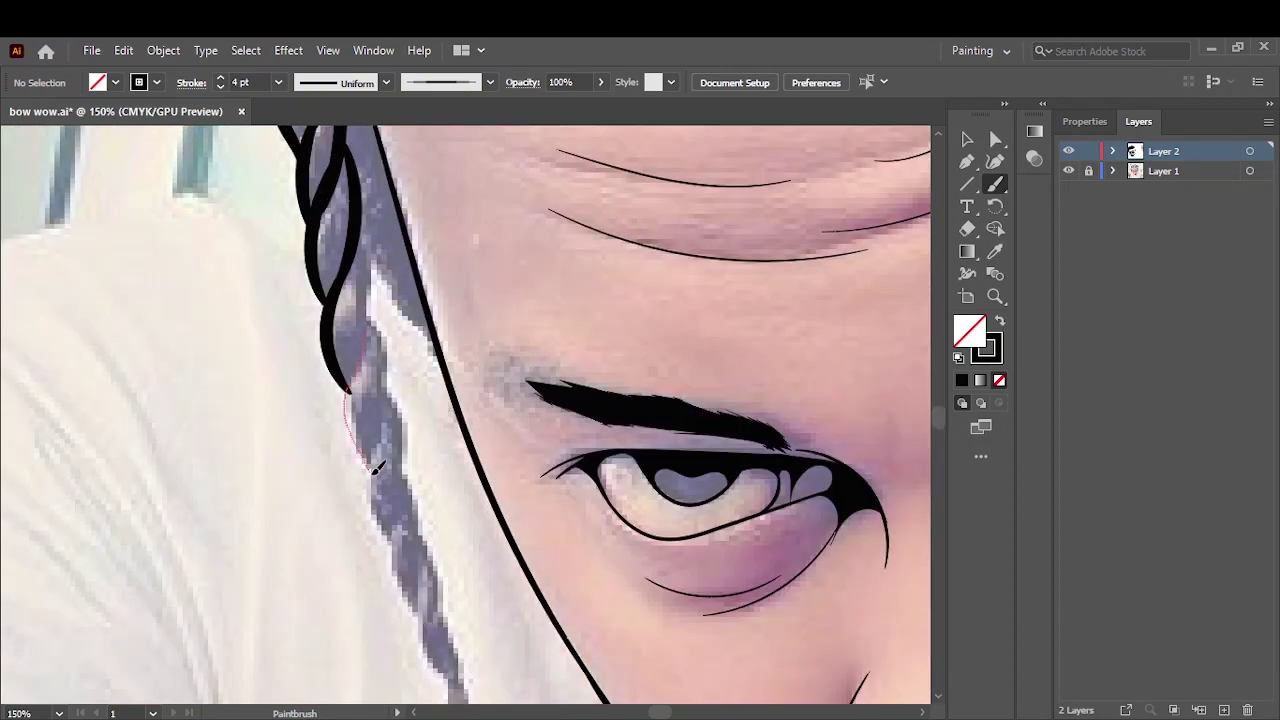
{"action": "left_click_drag", "start_coordinate": [345, 330], "coordinate": [405, 545]}
{"action": "left_click_drag", "start_coordinate": [390, 490], "coordinate": [420, 615]}
{"action": "scroll", "coordinate": [425, 515], "scroll_direction": "down", "scroll_amount": 4}
{"action": "left_click_drag", "start_coordinate": [463, 484], "coordinate": [505, 555]}
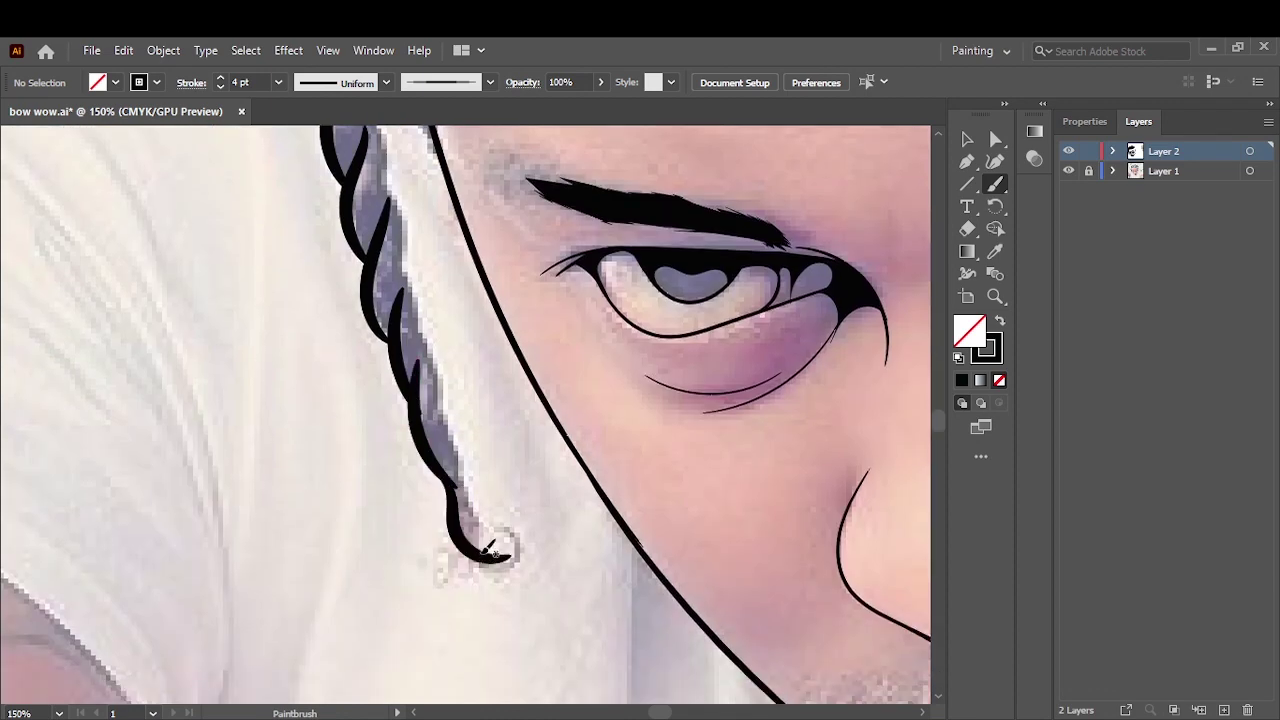
{"action": "left_click_drag", "start_coordinate": [472, 505], "coordinate": [410, 272]}
{"action": "scroll", "coordinate": [415, 285], "scroll_direction": "up", "scroll_amount": 3}
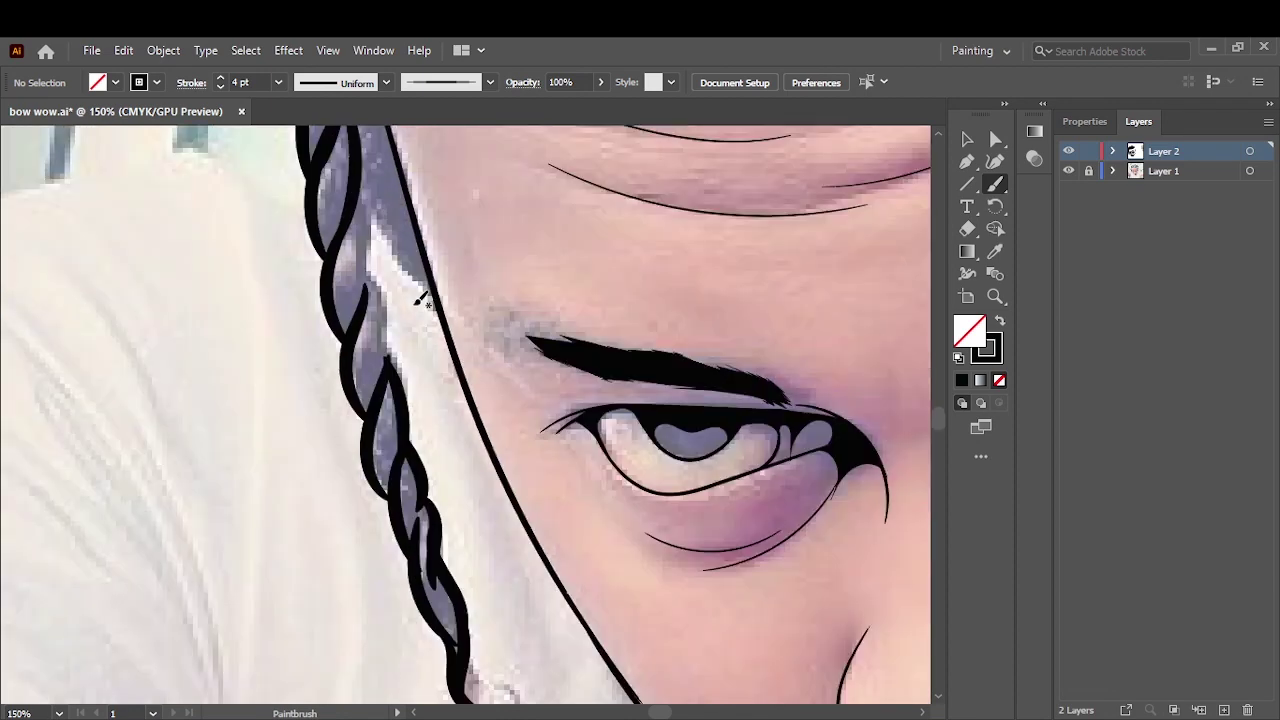
- Pencil-fill the dark braid gaps and the strip between braid and face in black
{"action": "key", "text": "n"}
{"action": "key", "text": "shift+x"}
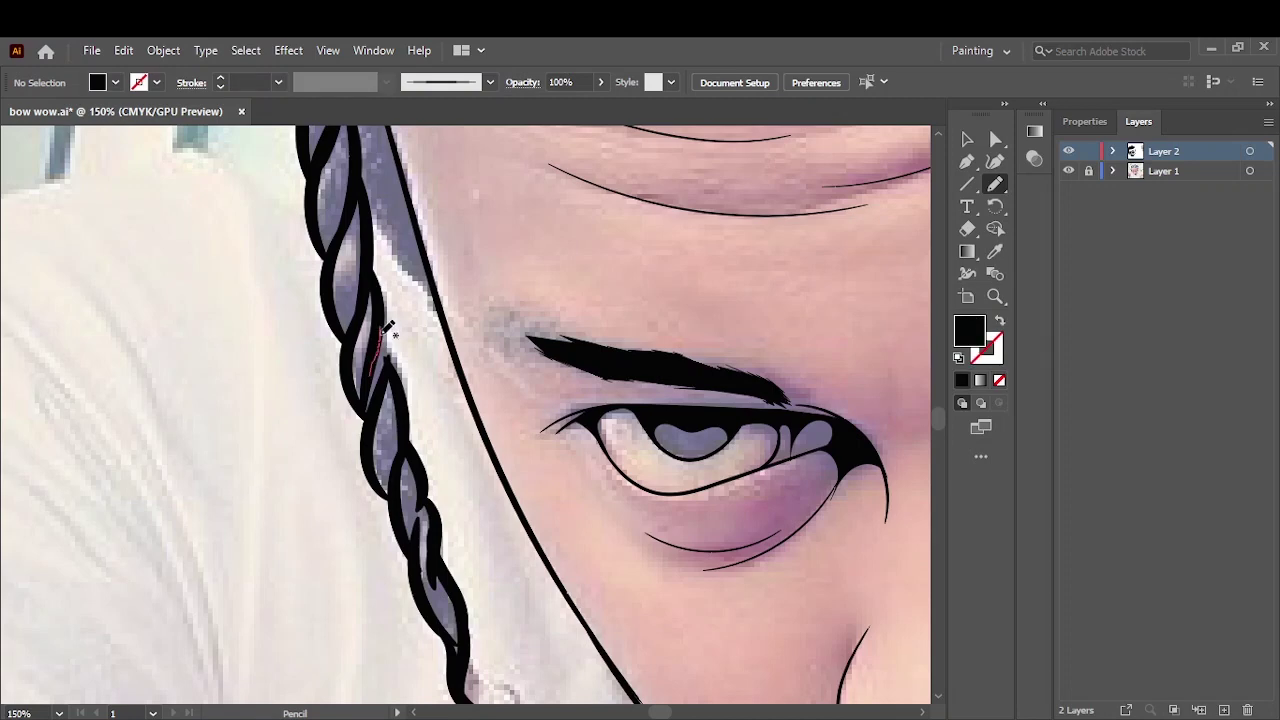
{"action": "mouse_move", "coordinate": [386, 323]}
{"action": "left_mouse_down"}
{"action": "mouse_move", "coordinate": [418, 383]}
{"action": "mouse_move", "coordinate": [462, 665]}
{"action": "left_mouse_up"}
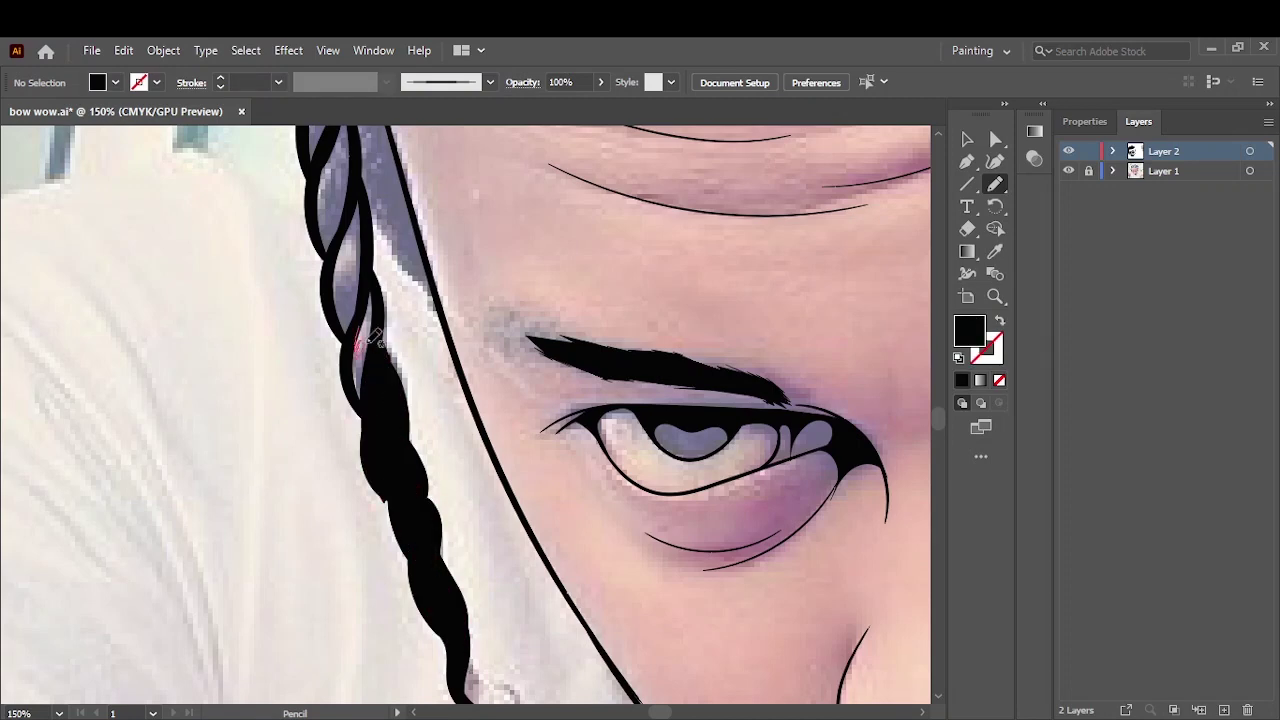
{"action": "left_click_drag", "start_coordinate": [372, 335], "coordinate": [378, 262]}
{"action": "key", "text": "ctrl+0"}
{"action": "scroll", "coordinate": [205, 350], "scroll_direction": "up", "scroll_amount": 5}
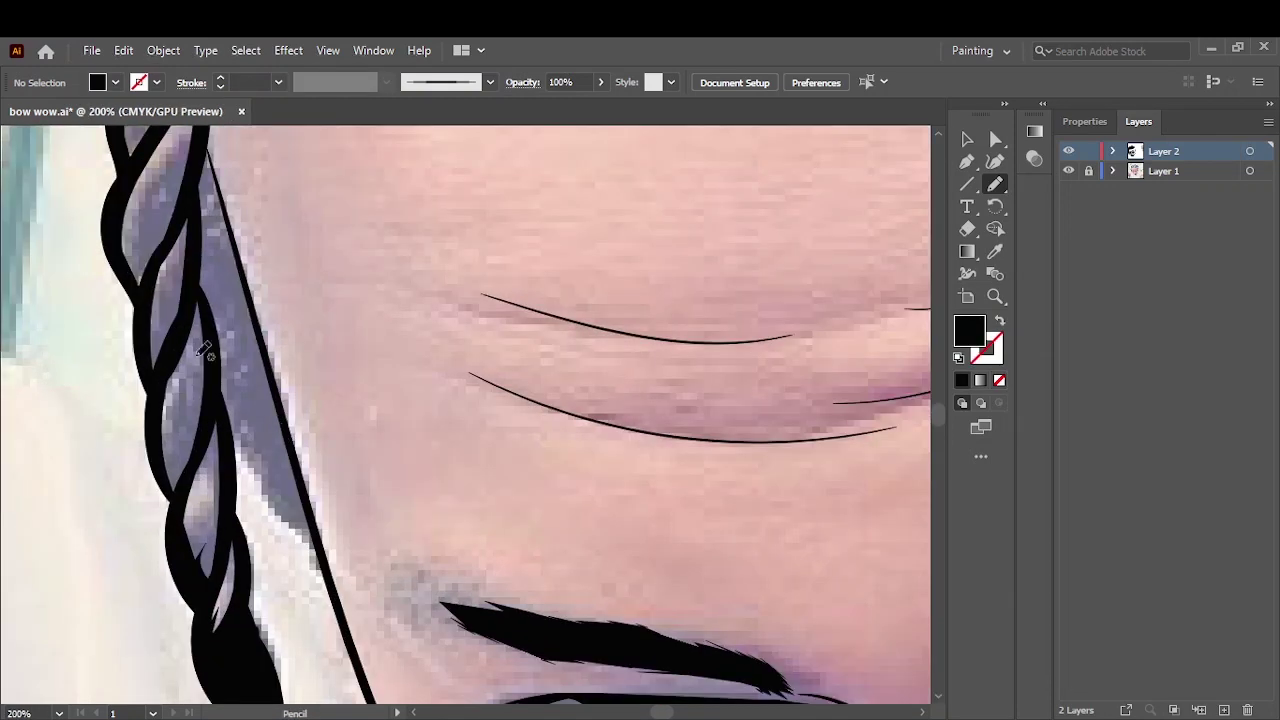
{"action": "left_click_drag", "start_coordinate": [203, 350], "coordinate": [325, 568]}
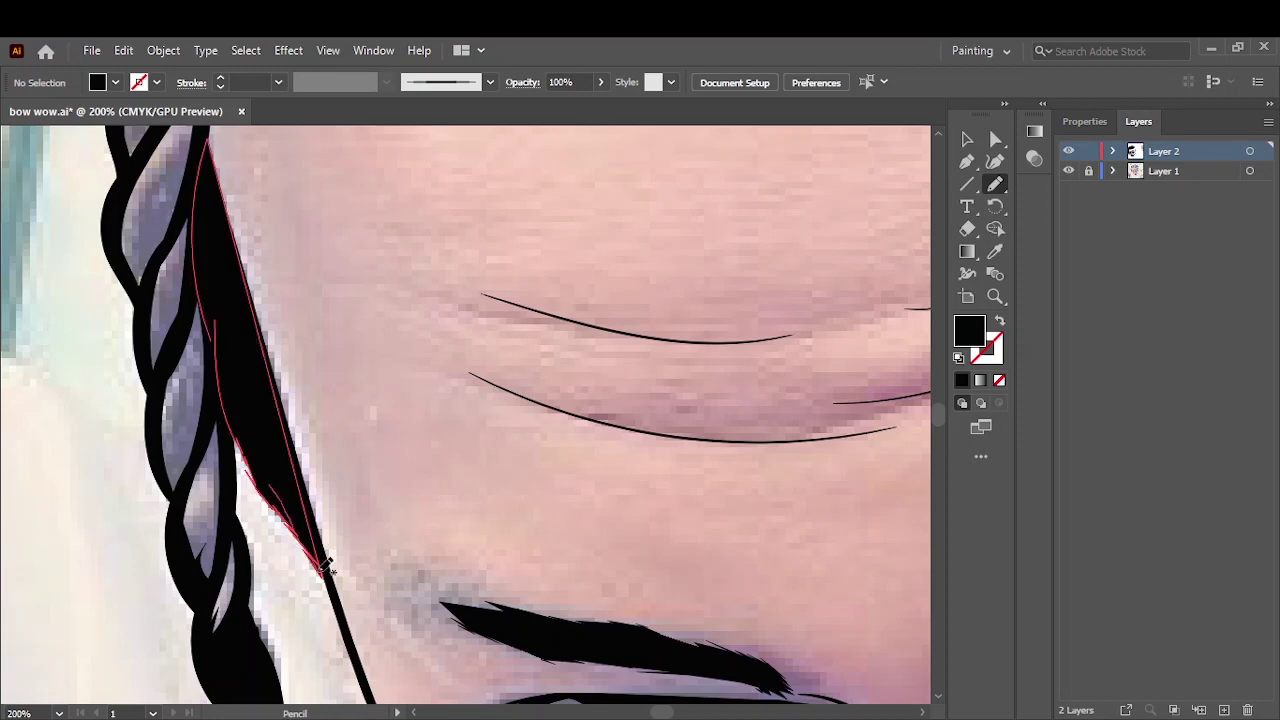
{"action": "key", "text": "ctrl+0"}
{"action": "scroll", "coordinate": [450, 250], "scroll_direction": "up", "scroll_amount": 5}
- Brush black outlines where the left braid meets the hair and down the braid
{"action": "key", "text": "v"}
{"action": "key", "text": "shift+x"}
{"action": "key", "text": "b"}
{"action": "scroll", "coordinate": [645, 440], "scroll_direction": "down", "scroll_amount": 1}
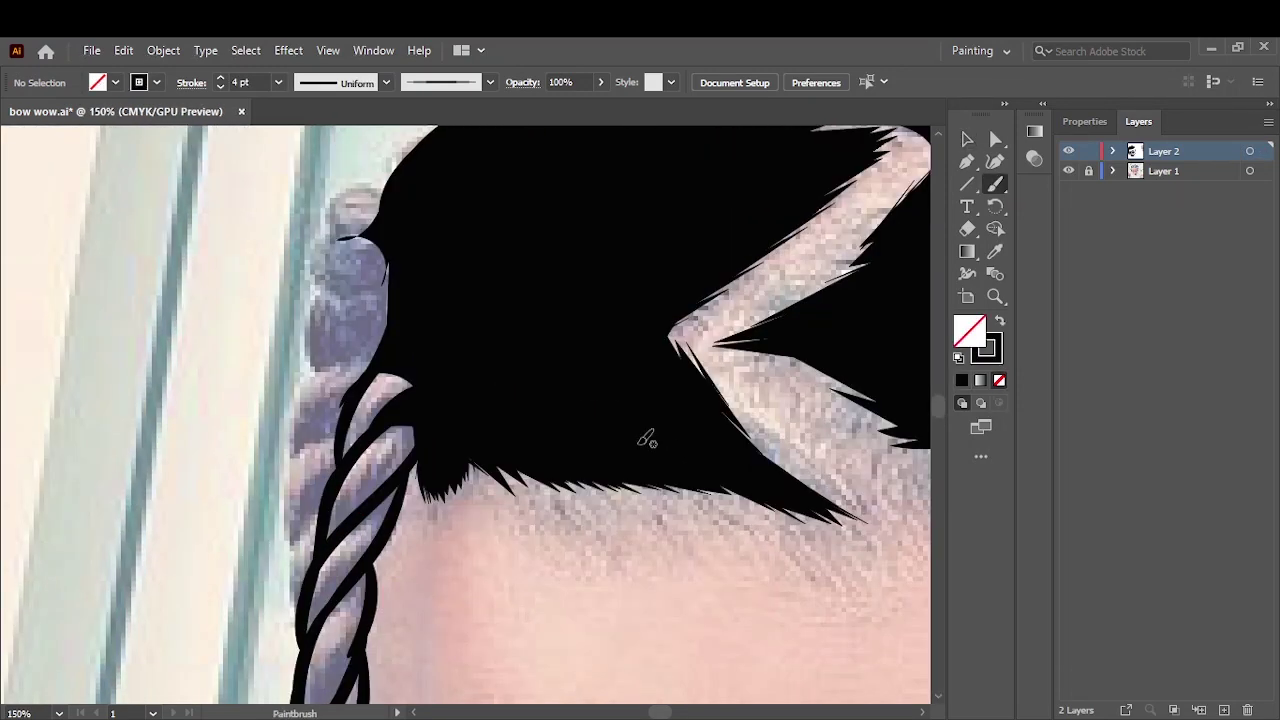
{"action": "left_click_drag", "start_coordinate": [385, 195], "coordinate": [305, 255]}
{"action": "mouse_move", "coordinate": [380, 230]}
{"action": "left_mouse_down"}
{"action": "mouse_move", "coordinate": [298, 365]}
{"action": "mouse_move", "coordinate": [390, 305]}
{"action": "mouse_move", "coordinate": [320, 358]}
{"action": "mouse_move", "coordinate": [285, 455]}
{"action": "left_mouse_up"}
{"action": "left_click_drag", "start_coordinate": [350, 405], "coordinate": [300, 615]}
- Outline the braid beside the right ear with thick black brush strokes
{"action": "key", "text": "ctrl+0"}
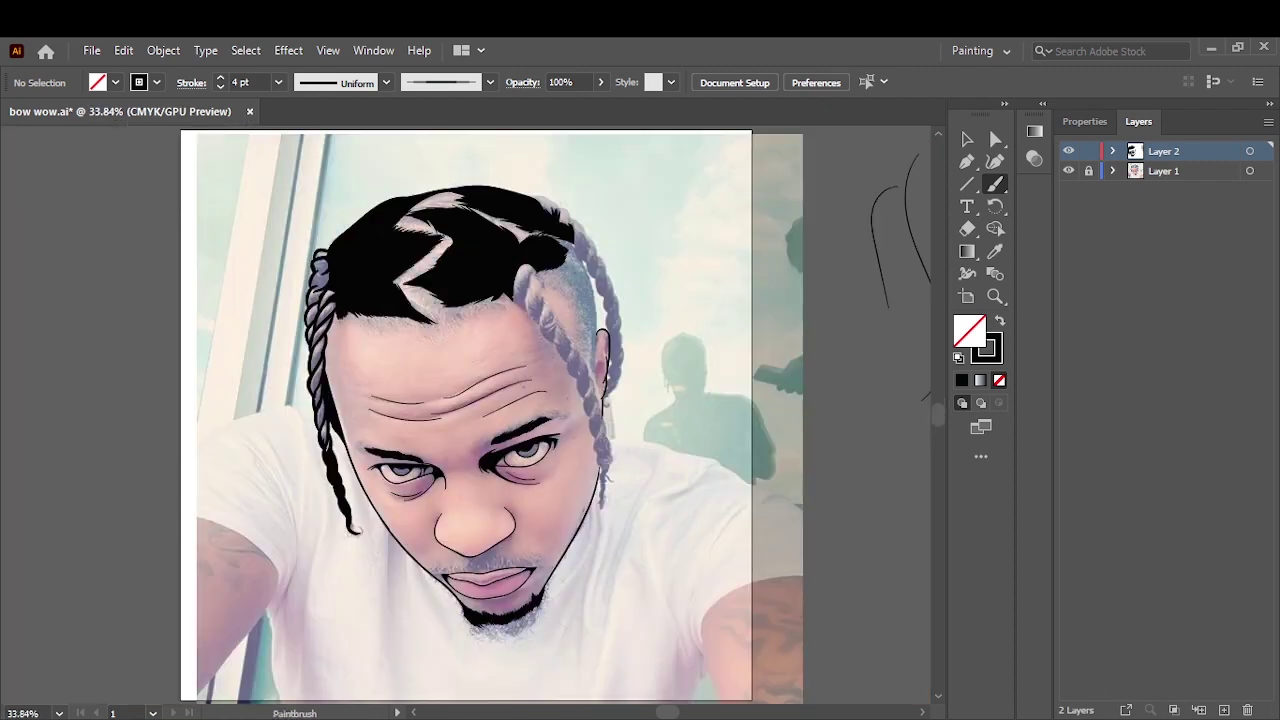
{"action": "scroll", "coordinate": [590, 375], "scroll_direction": "up", "scroll_amount": 1}
{"action": "scroll", "coordinate": [640, 450], "scroll_direction": "up", "scroll_amount": 1}
{"action": "scroll", "coordinate": [666, 509], "scroll_direction": "up", "scroll_amount": 2}
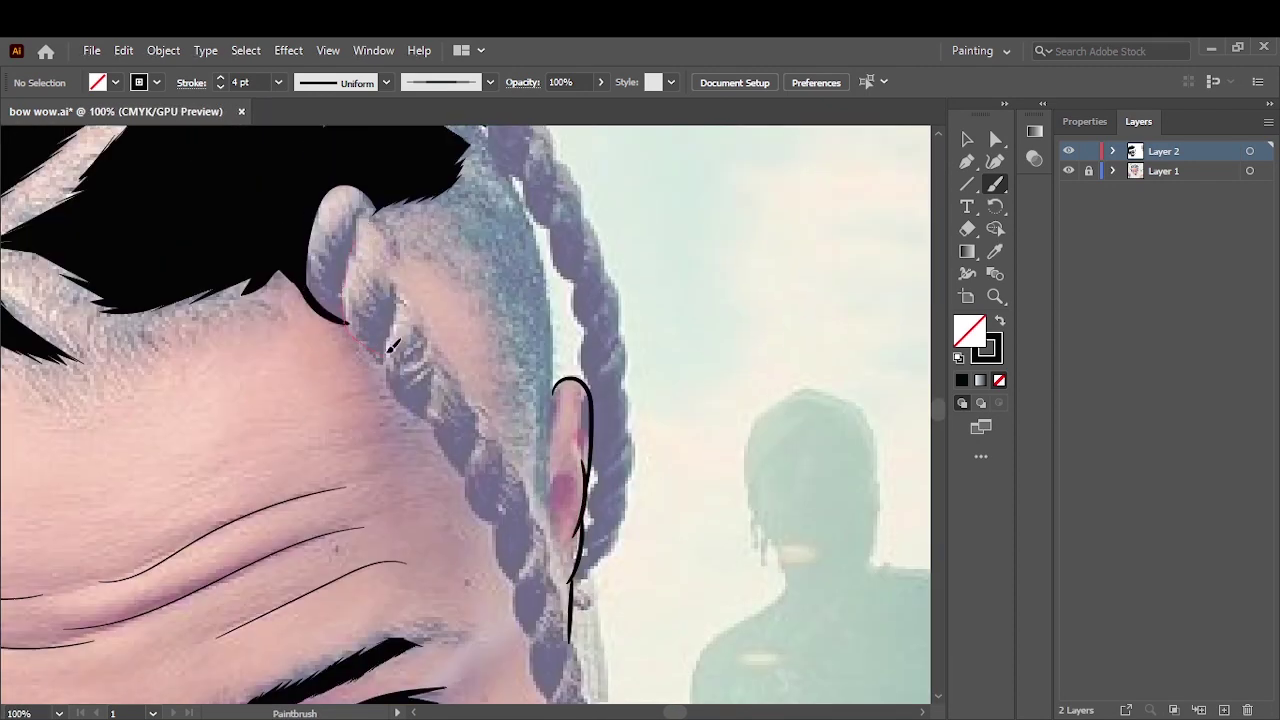
{"action": "mouse_move", "coordinate": [360, 220]}
{"action": "left_mouse_down"}
{"action": "mouse_move", "coordinate": [418, 414]}
{"action": "mouse_move", "coordinate": [405, 320]}
{"action": "mouse_move", "coordinate": [440, 385]}
{"action": "left_mouse_up"}
{"action": "left_click_drag", "start_coordinate": [400, 295], "coordinate": [500, 528]}
{"action": "left_click_drag", "start_coordinate": [480, 415], "coordinate": [505, 530]}
{"action": "left_click_drag", "start_coordinate": [432, 325], "coordinate": [478, 445]}
{"action": "scroll", "coordinate": [478, 445], "scroll_direction": "down", "scroll_amount": 3}
- Trace the right braid's twists down toward the jaw
{"action": "left_click_drag", "start_coordinate": [495, 235], "coordinate": [518, 322]}
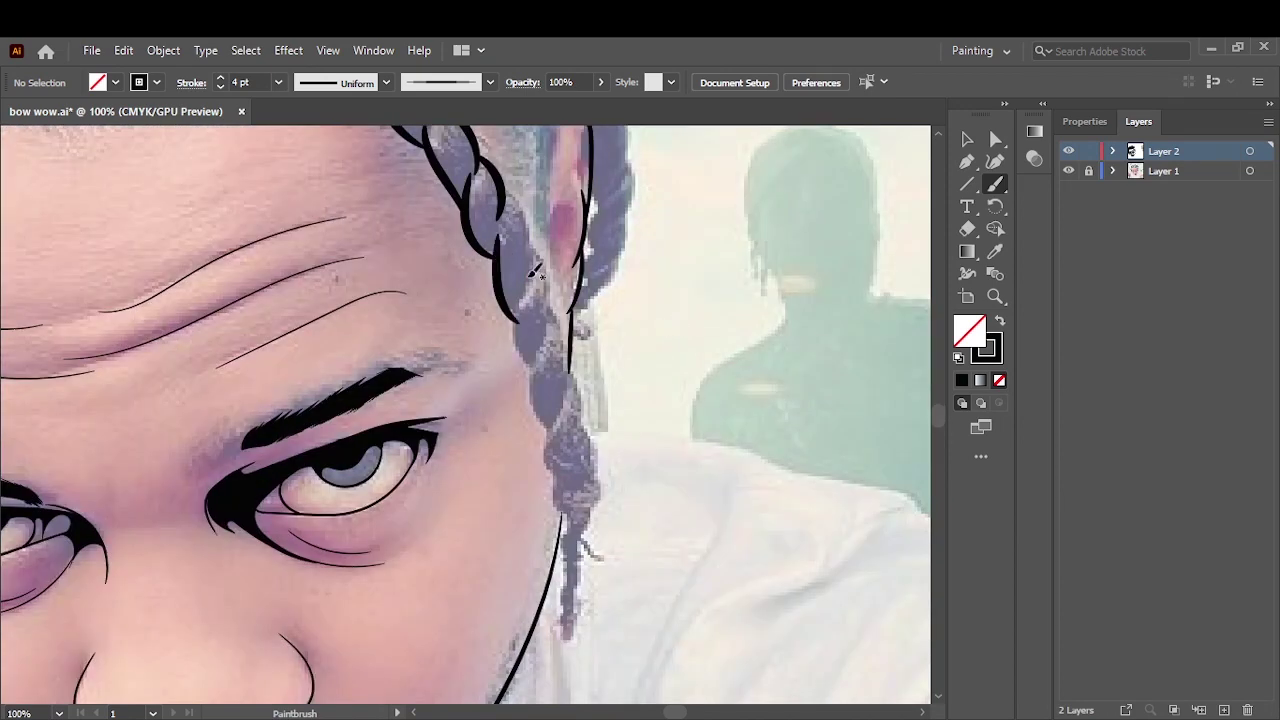
{"action": "mouse_move", "coordinate": [503, 192]}
{"action": "left_mouse_down"}
{"action": "mouse_move", "coordinate": [550, 280]}
{"action": "mouse_move", "coordinate": [534, 378]}
{"action": "left_mouse_up"}
{"action": "mouse_move", "coordinate": [535, 246]}
{"action": "left_mouse_down"}
{"action": "mouse_move", "coordinate": [560, 340]}
{"action": "mouse_move", "coordinate": [565, 452]}
{"action": "left_mouse_up"}
{"action": "left_click_drag", "start_coordinate": [540, 378], "coordinate": [568, 484]}
{"action": "left_click_drag", "start_coordinate": [582, 444], "coordinate": [566, 362]}
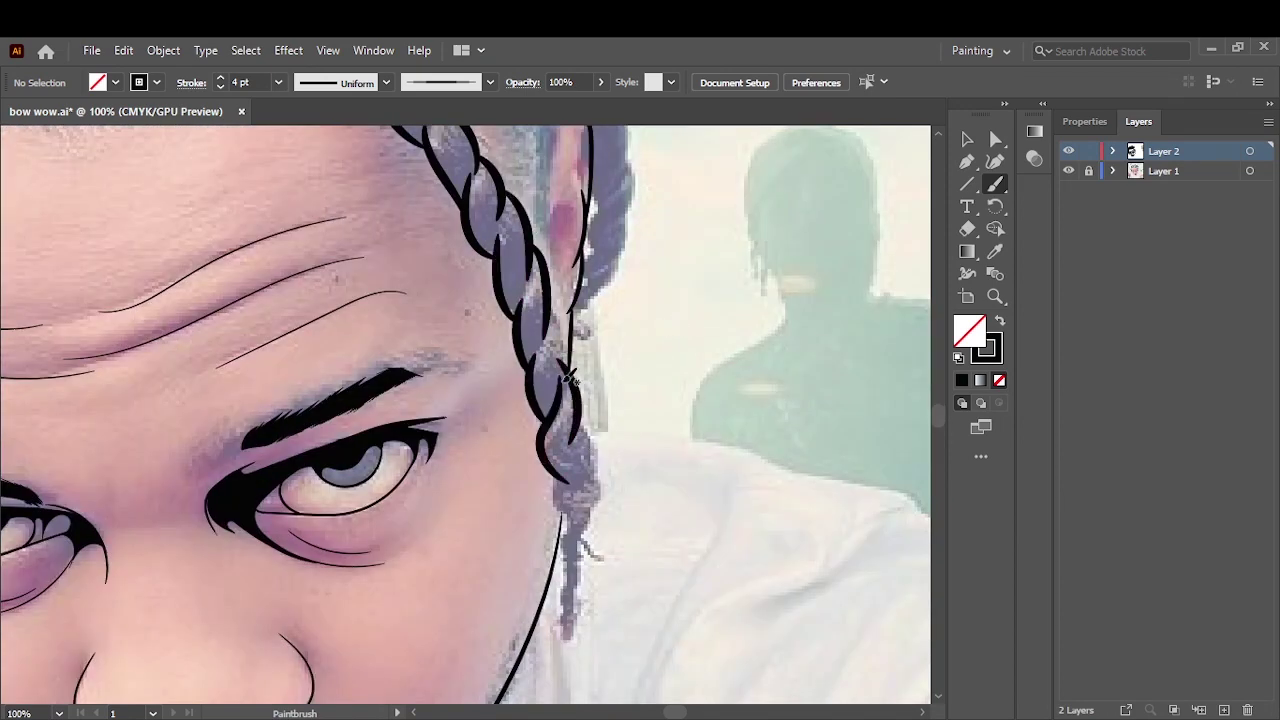
{"action": "left_click_drag", "start_coordinate": [546, 282], "coordinate": [566, 378]}
{"action": "scroll", "coordinate": [620, 472], "scroll_direction": "down", "scroll_amount": 1}
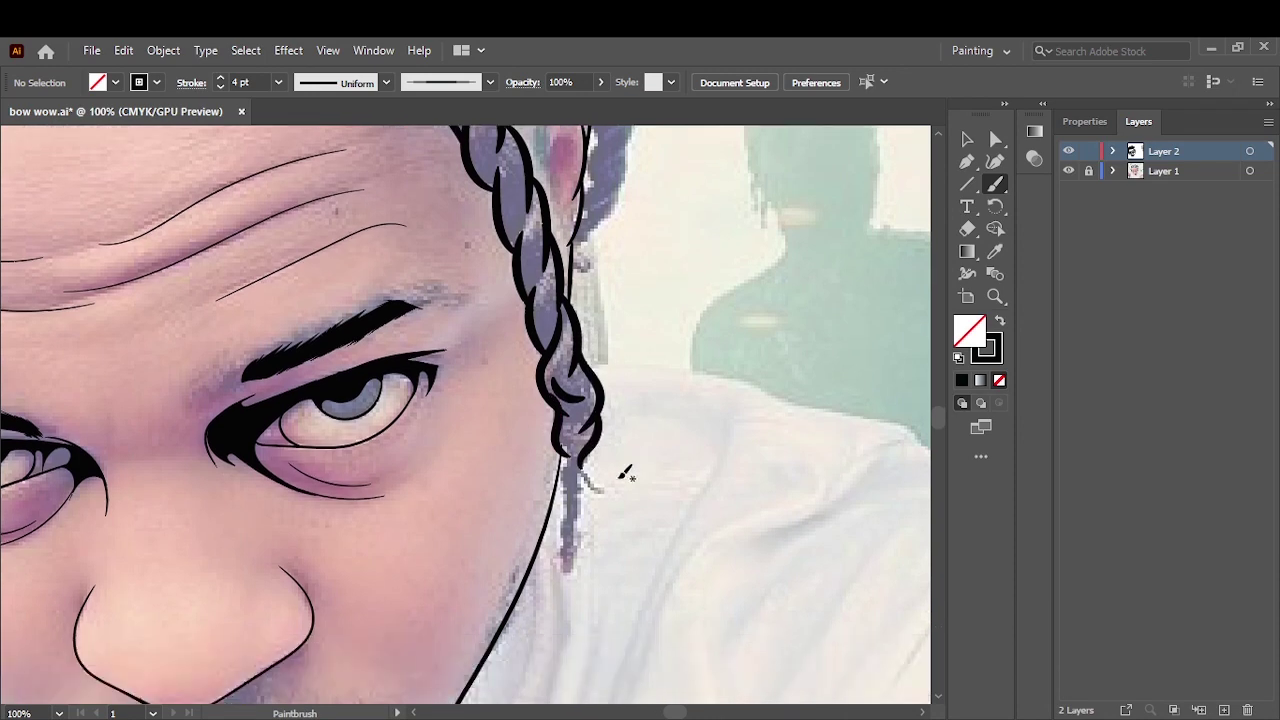
- Pencil-fill the loose strand tip below the braid in black
{"action": "key", "text": "ctrl+plus"}
{"action": "key", "text": "n"}
{"action": "key", "text": "shift+x"}
{"action": "left_click_drag", "start_coordinate": [567, 440], "coordinate": [605, 493]}
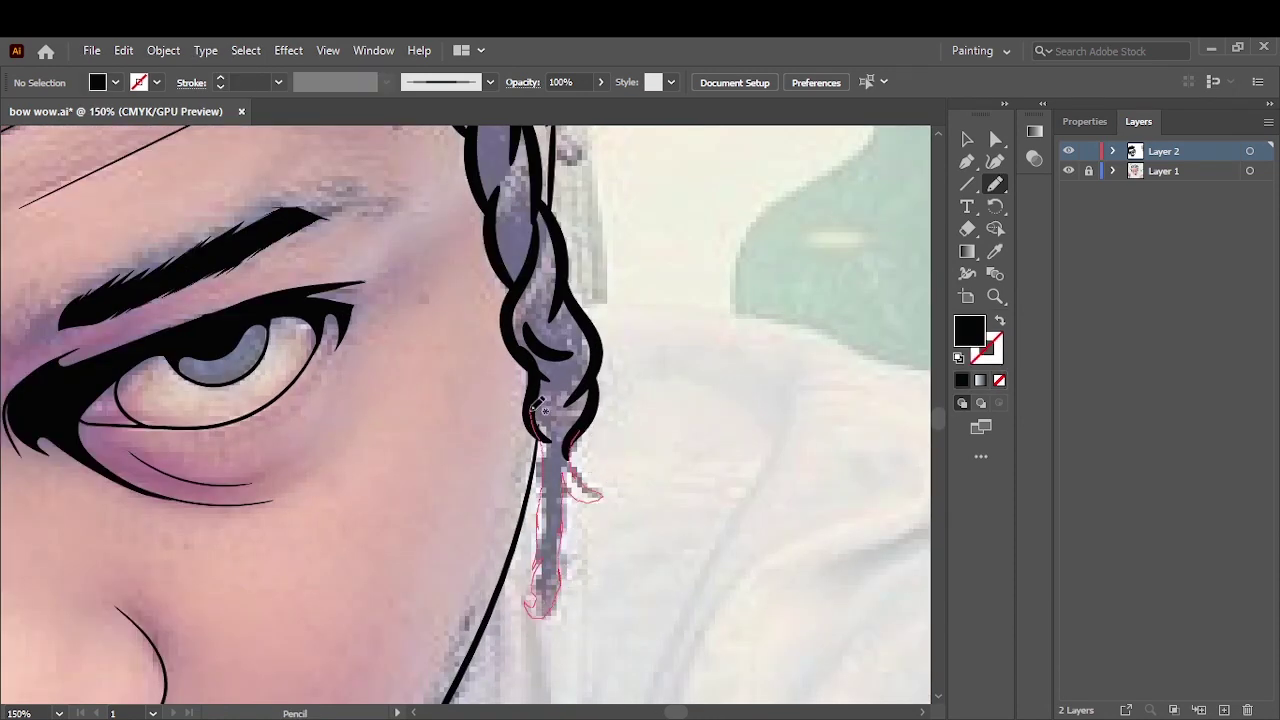
{"action": "left_click_drag", "start_coordinate": [537, 405], "coordinate": [540, 420]}
{"action": "key", "text": "ctrl+0"}
{"action": "scroll", "coordinate": [680, 343], "scroll_direction": "up", "scroll_amount": 2}
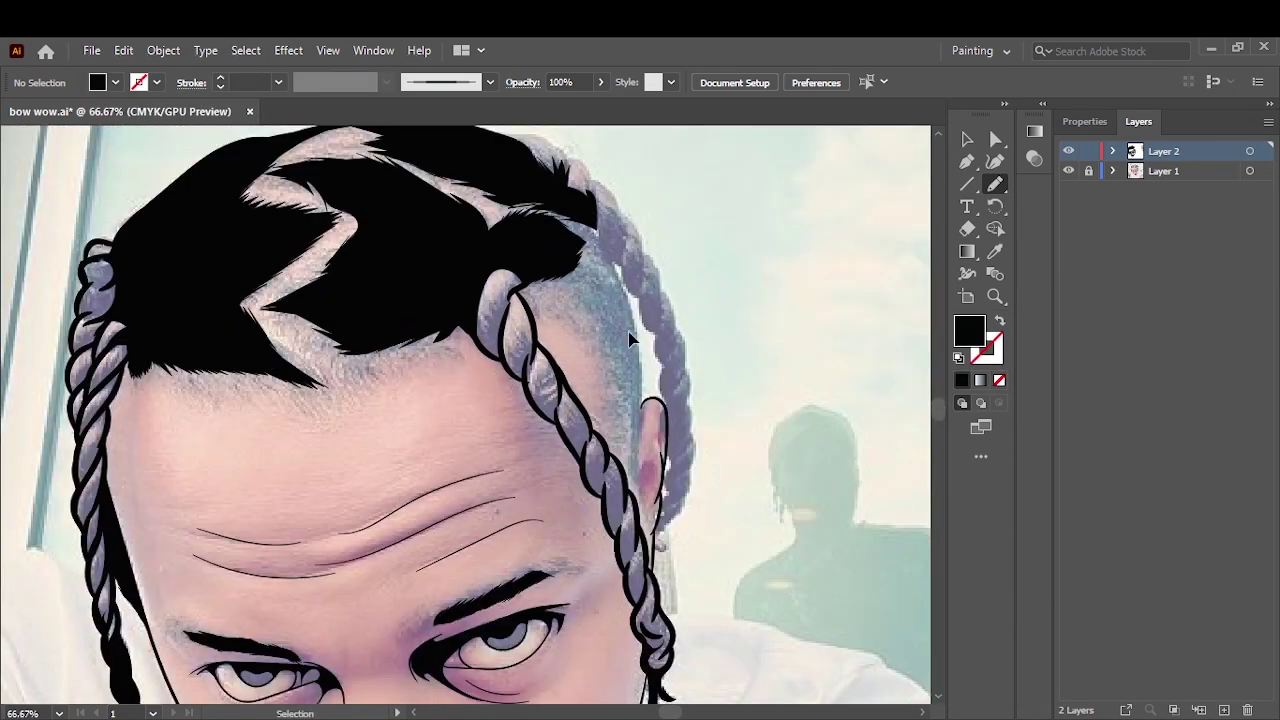
{"action": "scroll", "coordinate": [631, 337], "scroll_direction": "up", "scroll_amount": 2}
- Brush black outlines on the right braid's top strand and the outer braid's right edge
{"action": "key", "text": "v"}
{"action": "key", "text": "shift+x"}
{"action": "key", "text": "b"}
{"action": "mouse_move", "coordinate": [250, 233]}
{"action": "left_mouse_down"}
{"action": "mouse_move", "coordinate": [430, 331]}
{"action": "mouse_move", "coordinate": [455, 466]}
{"action": "left_mouse_up"}
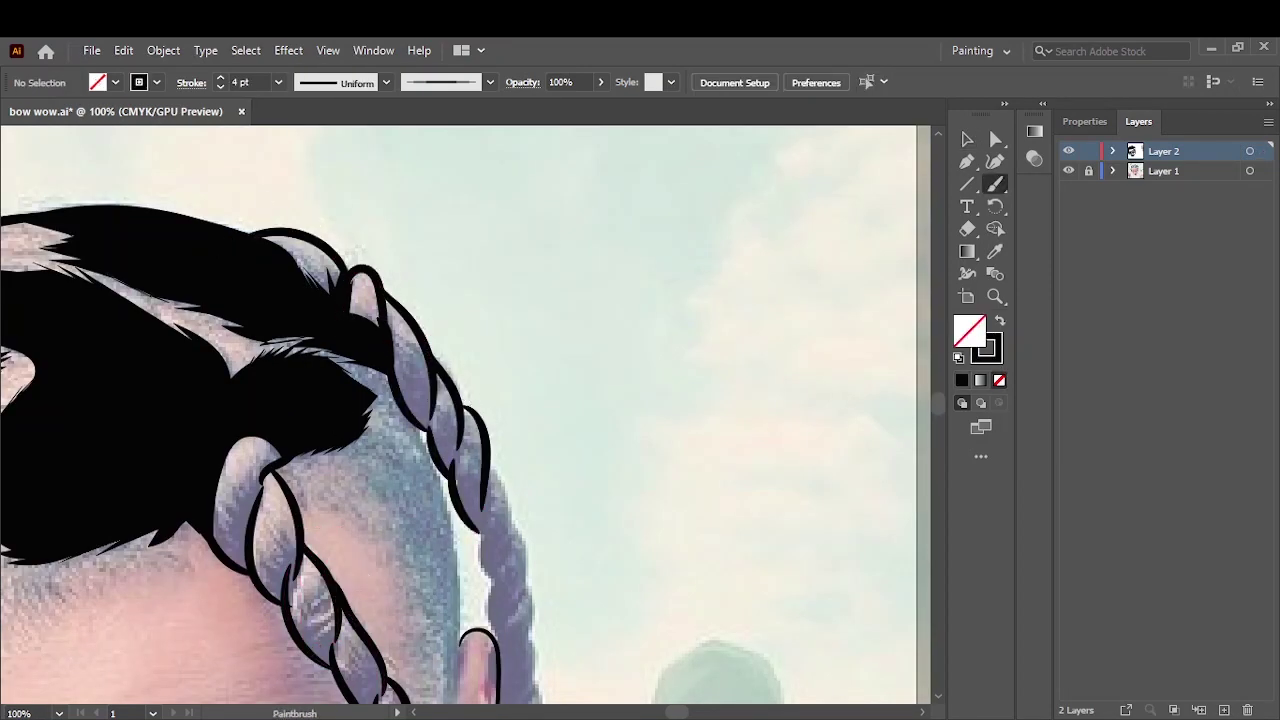
{"action": "scroll", "coordinate": [450, 315], "scroll_direction": "down", "scroll_amount": 5}
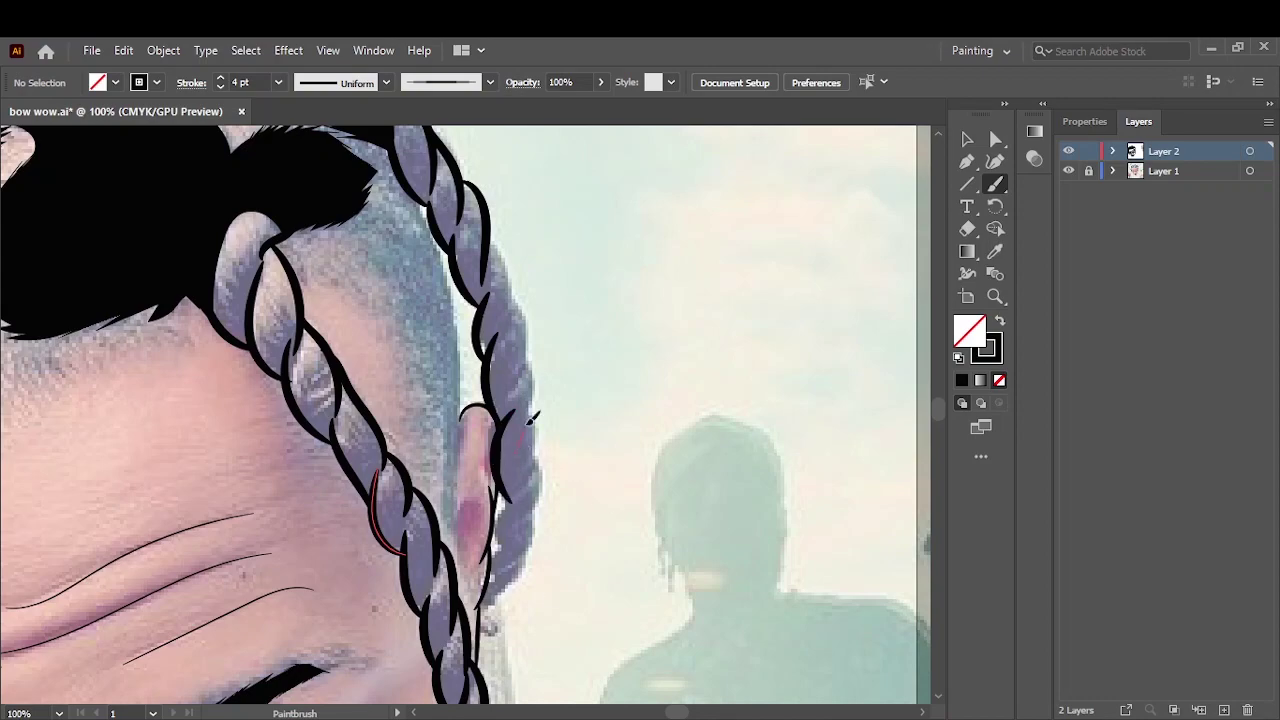
{"action": "left_click_drag", "start_coordinate": [530, 450], "coordinate": [495, 228]}
{"action": "scroll", "coordinate": [594, 343], "scroll_direction": "down", "scroll_amount": 1}
{"action": "scroll", "coordinate": [583, 360], "scroll_direction": "down", "scroll_amount": 2}
{"action": "scroll", "coordinate": [592, 348], "scroll_direction": "up", "scroll_amount": 2}
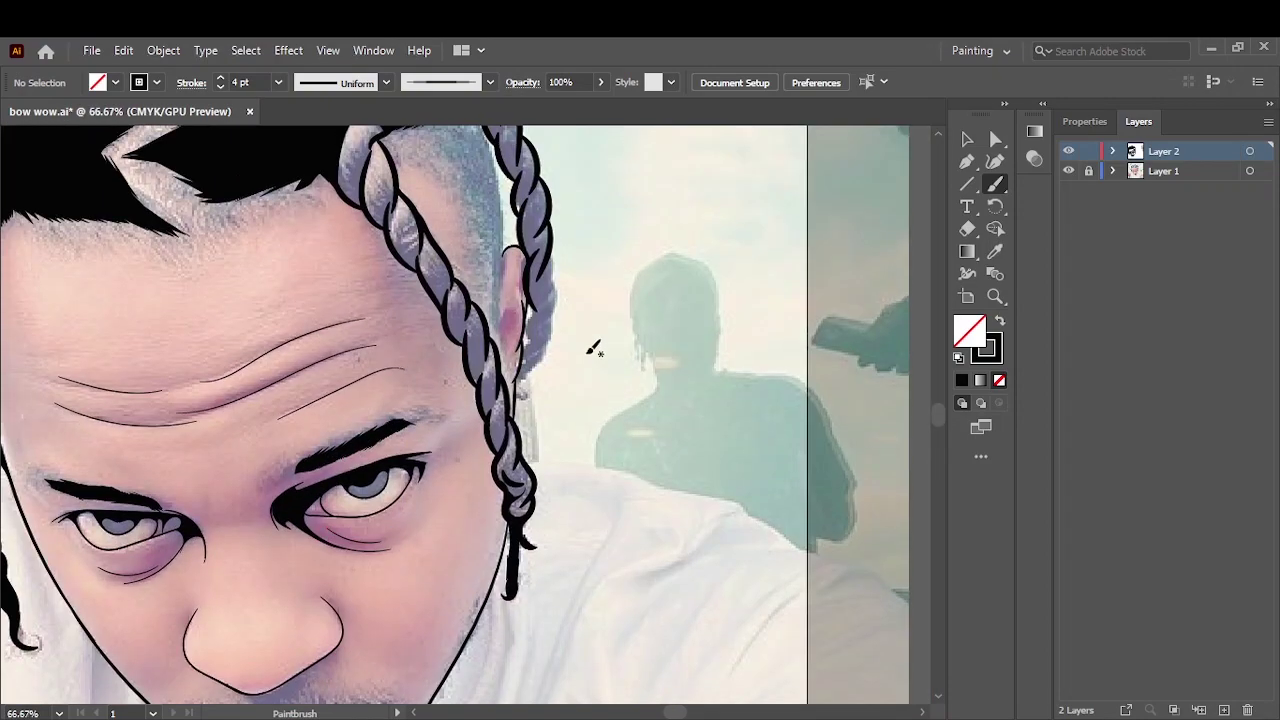
{"action": "scroll", "coordinate": [594, 349], "scroll_direction": "up", "scroll_amount": 2}
{"action": "scroll", "coordinate": [560, 446], "scroll_direction": "up", "scroll_amount": 1}
- Add black strokes along the lower outer braid
{"action": "left_click_drag", "start_coordinate": [430, 585], "coordinate": [385, 480]}
{"action": "left_click_drag", "start_coordinate": [480, 425], "coordinate": [400, 570]}
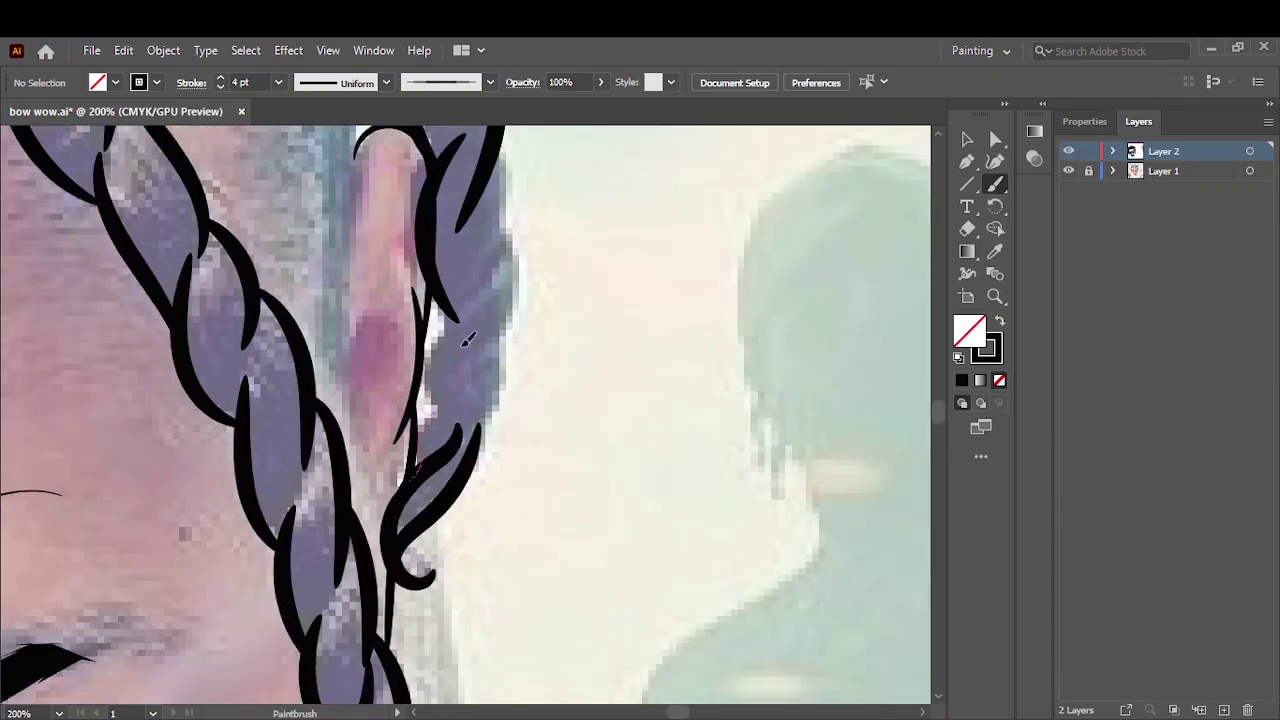
{"action": "left_click_drag", "start_coordinate": [415, 475], "coordinate": [493, 251]}
{"action": "left_click_drag", "start_coordinate": [465, 435], "coordinate": [510, 150]}
{"action": "key", "text": "ctrl+0"}
- Hide the reference photo layer and draw a thin line along the ear
{"action": "key", "text": "v"}
{"action": "left_click", "coordinate": [1068, 170]}
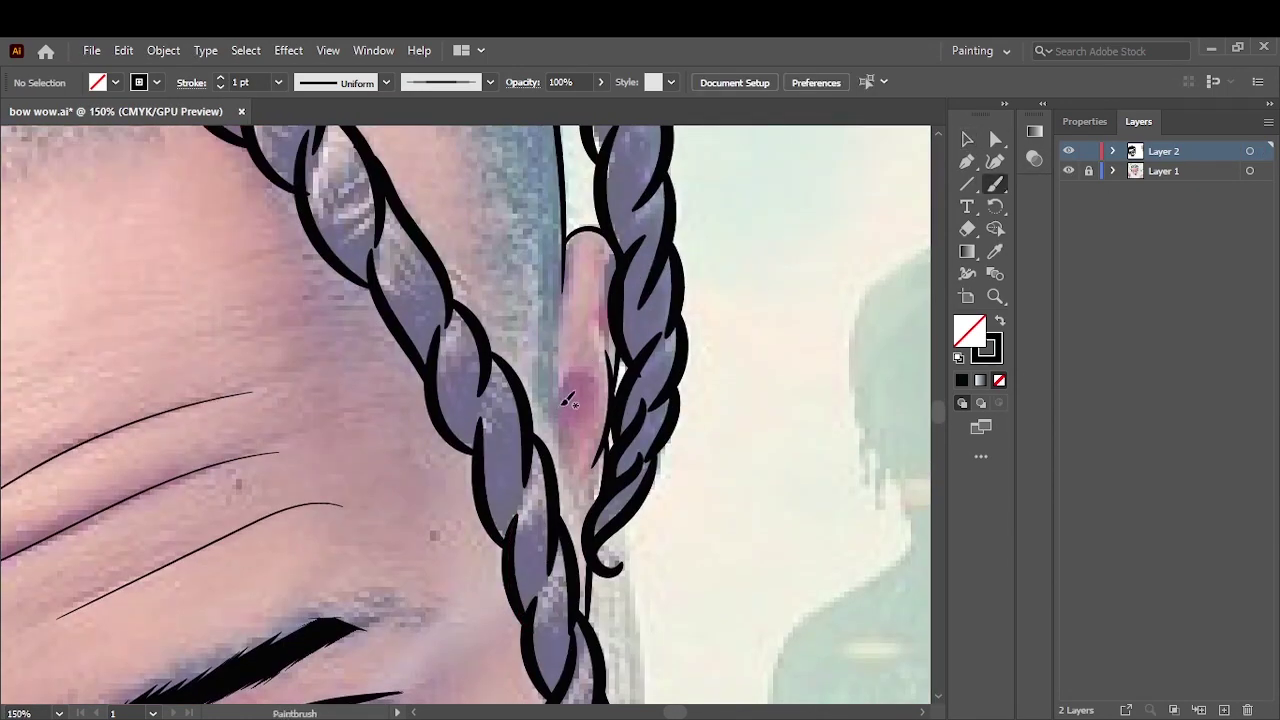
{"action": "left_click_drag", "start_coordinate": [567, 400], "coordinate": [612, 266]}
- Alt-drag copies of the curly stubble marks along the hairline and down the shaved patch
{"action": "scroll", "coordinate": [600, 500], "scroll_direction": "up", "scroll_amount": 6}
{"action": "scroll", "coordinate": [678, 415], "scroll_direction": "up", "scroll_amount": 2}
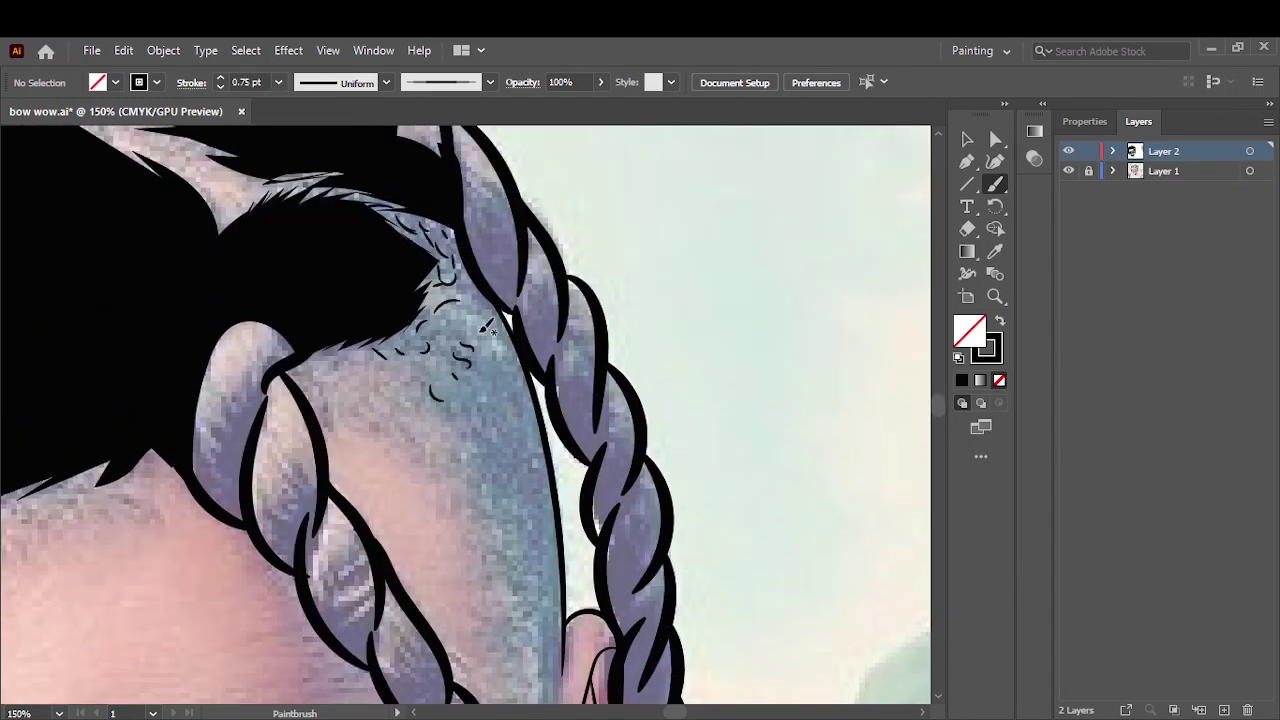
{"action": "key", "text": "v"}
{"action": "left_click", "coordinate": [490, 395]}
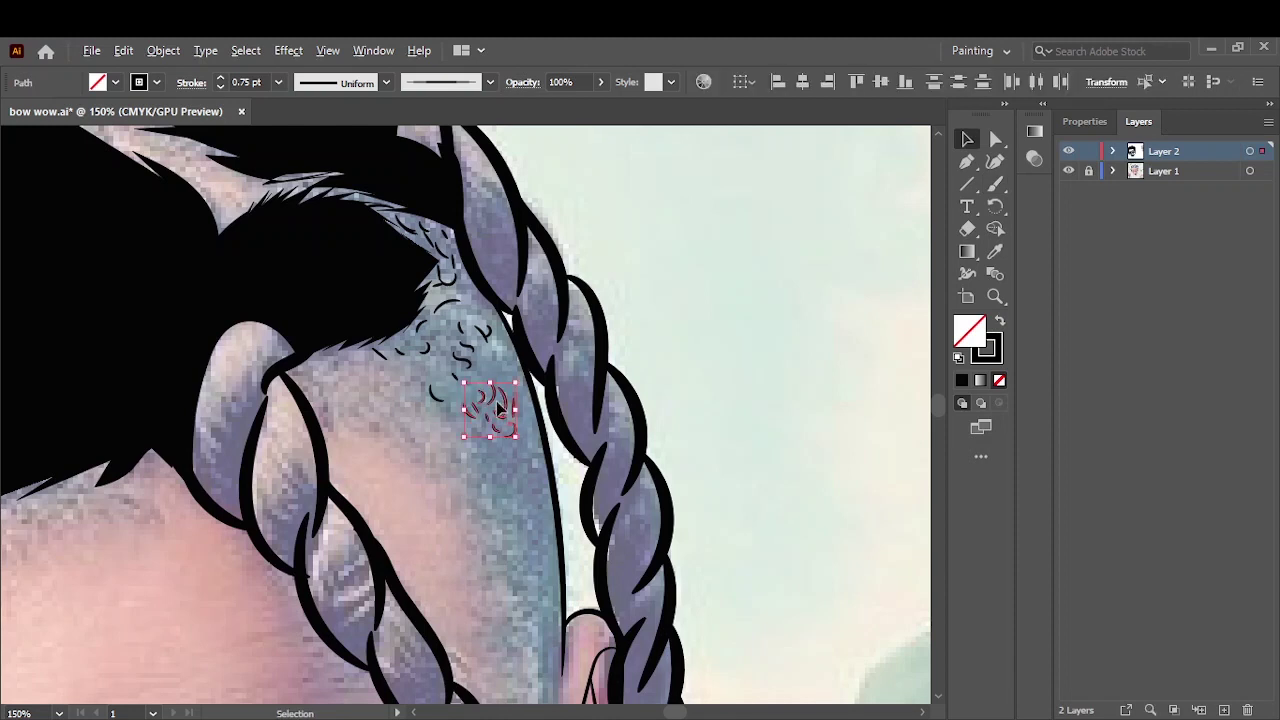
{"action": "mouse_move", "coordinate": [490, 395]}
{"action": "left_mouse_down"}
{"action": "mouse_move", "coordinate": [428, 330]}
{"action": "mouse_move", "coordinate": [357, 190]}
{"action": "left_mouse_up"}
{"action": "mouse_move", "coordinate": [480, 320]}
{"action": "left_mouse_down"}
{"action": "mouse_move", "coordinate": [465, 290]}
{"action": "mouse_move", "coordinate": [508, 457]}
{"action": "left_mouse_up"}
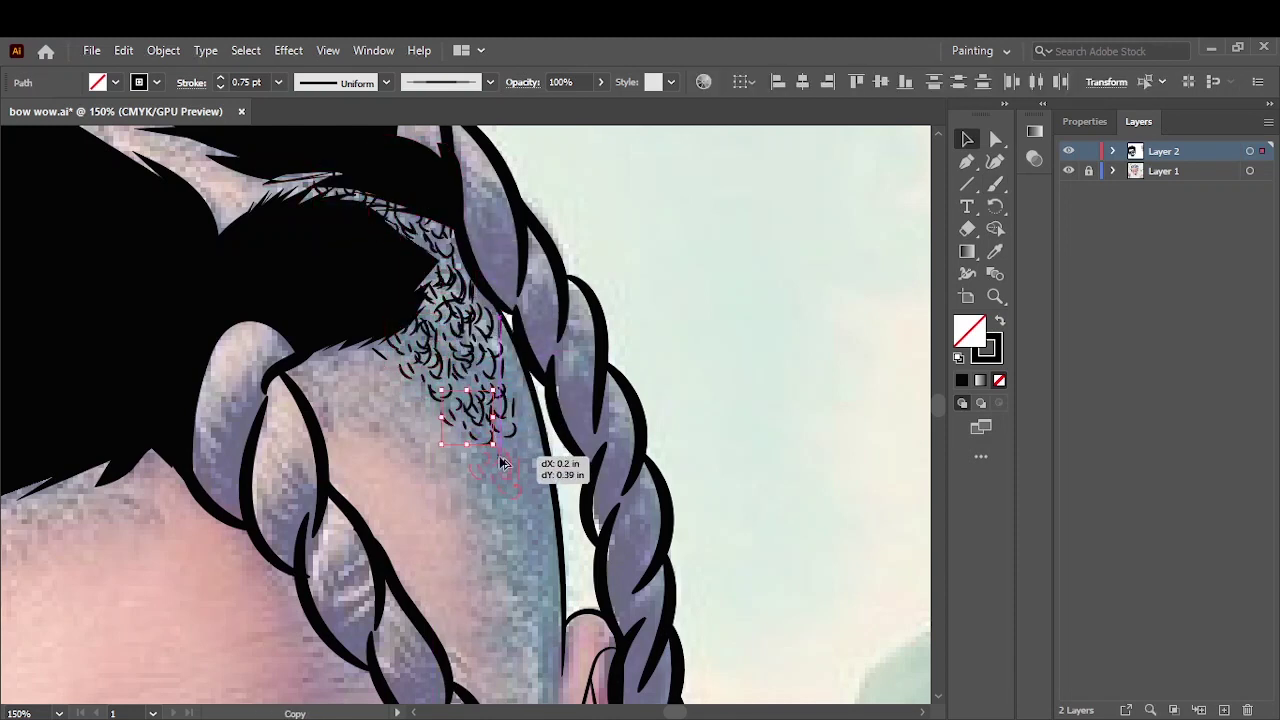
{"action": "mouse_move", "coordinate": [528, 366]}
{"action": "left_mouse_down"}
{"action": "mouse_move", "coordinate": [508, 357]}
{"action": "mouse_move", "coordinate": [528, 505]}
{"action": "mouse_move", "coordinate": [545, 520]}
{"action": "left_mouse_up"}
{"action": "left_click", "coordinate": [739, 323]}
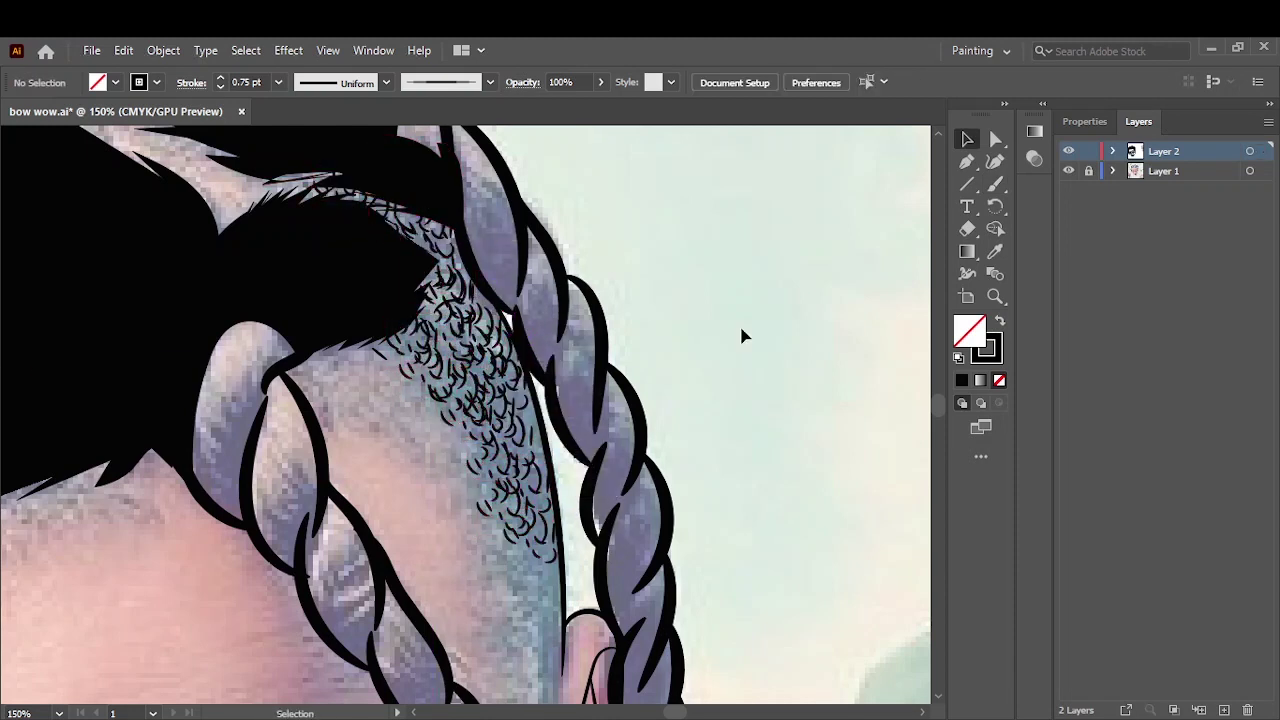
- Return to the Paintbrush and fit the whole portrait in view
{"action": "key", "text": "b"}
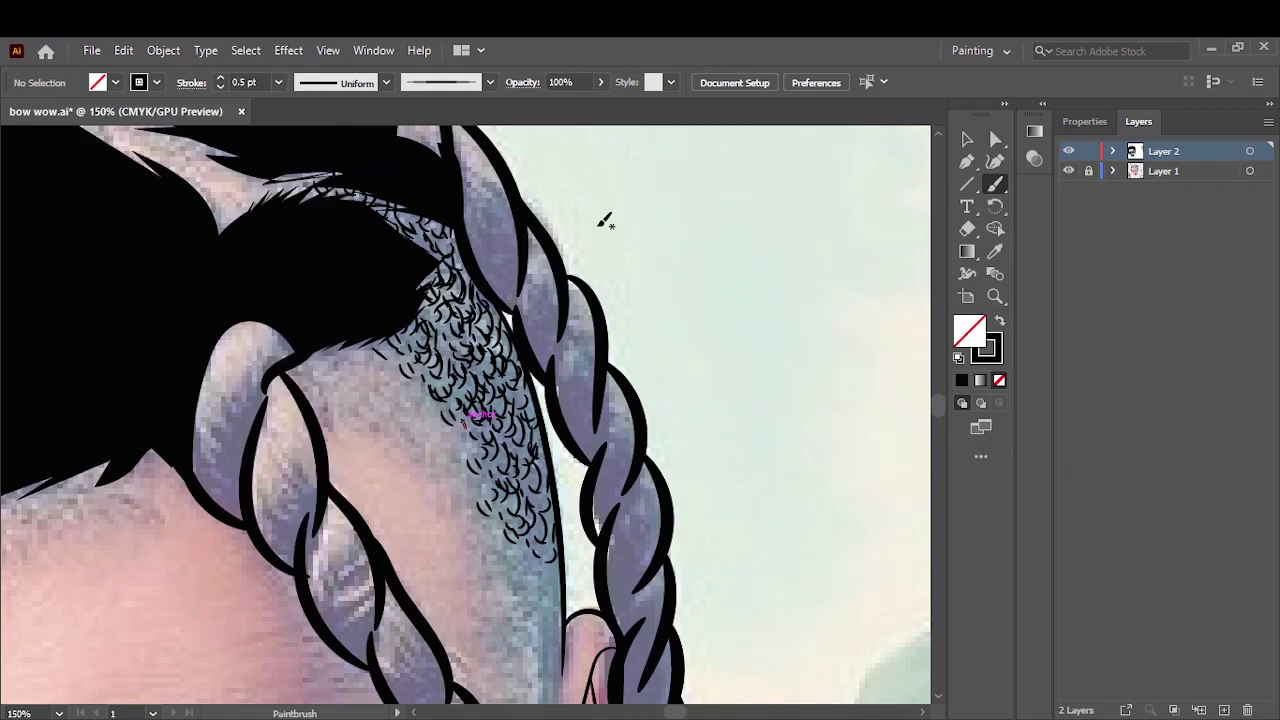
{"action": "scroll", "coordinate": [605, 220], "scroll_direction": "down", "scroll_amount": 5}
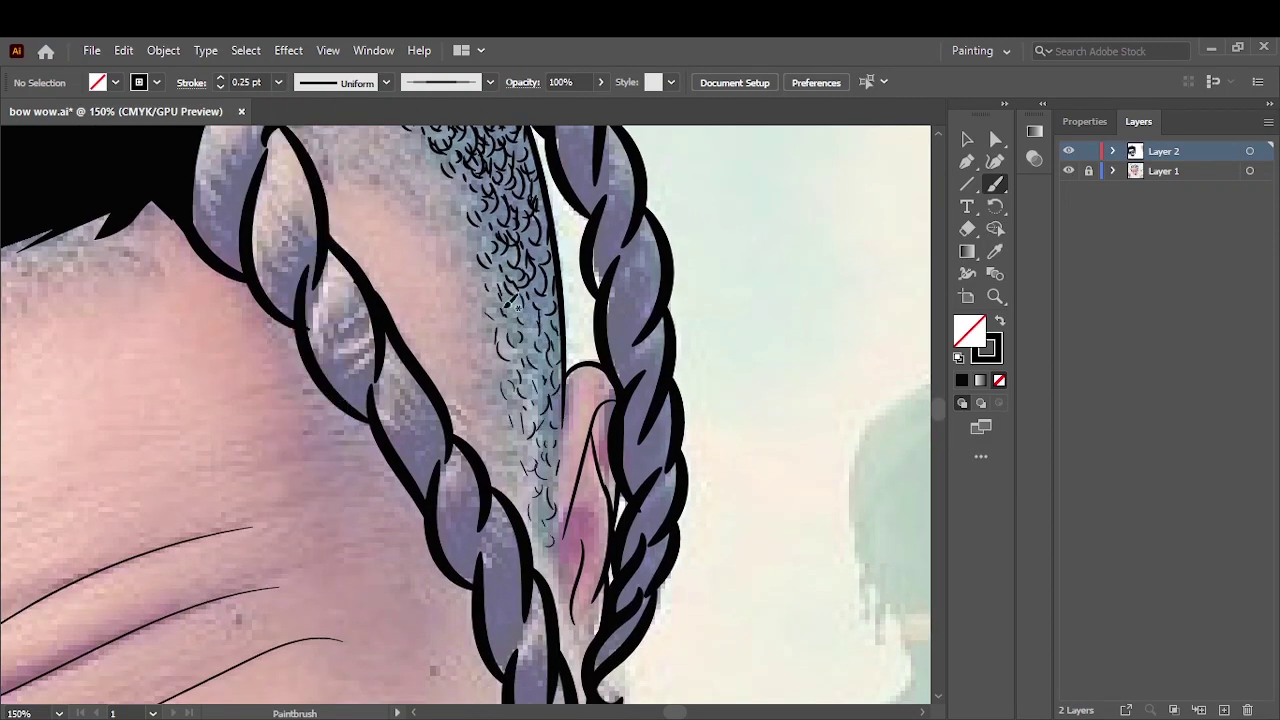
{"action": "scroll", "coordinate": [511, 306], "scroll_direction": "up", "scroll_amount": 4}
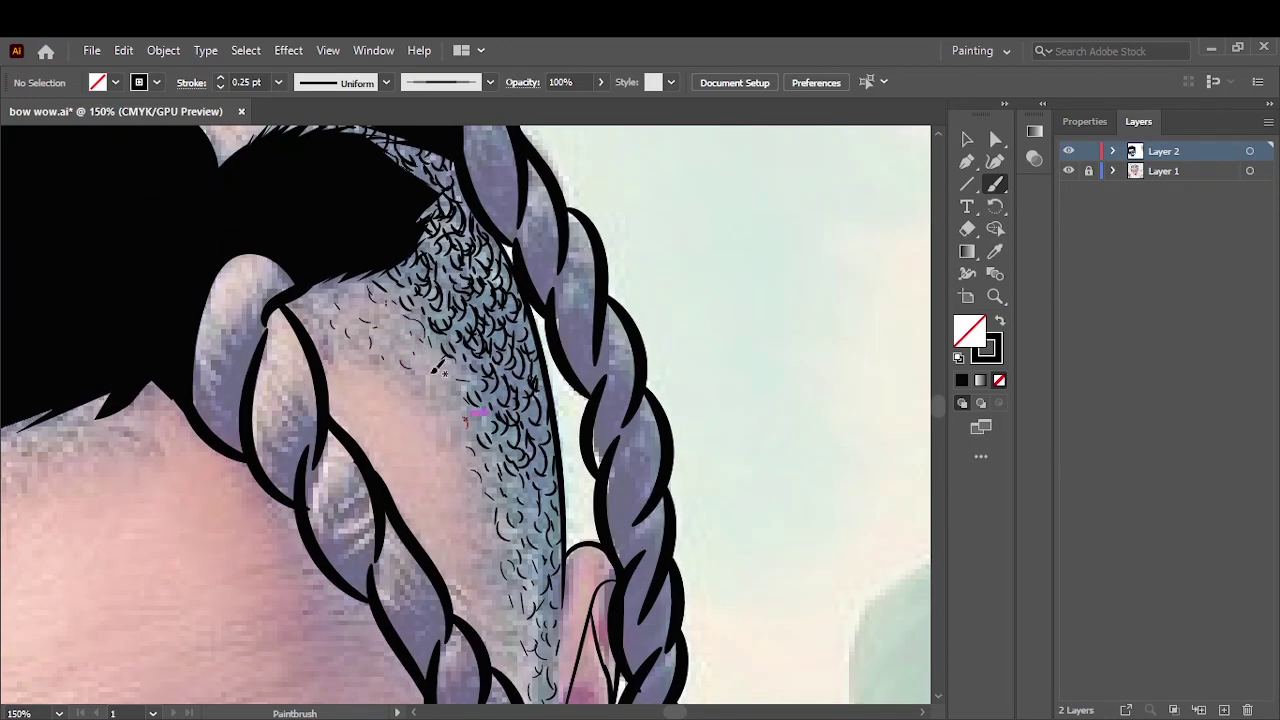
{"action": "key", "text": "ctrl+0"}
- Extend the solid black hair along its left outline, checking the line art against the reference photo
{"action": "left_click", "coordinate": [1068, 171]}
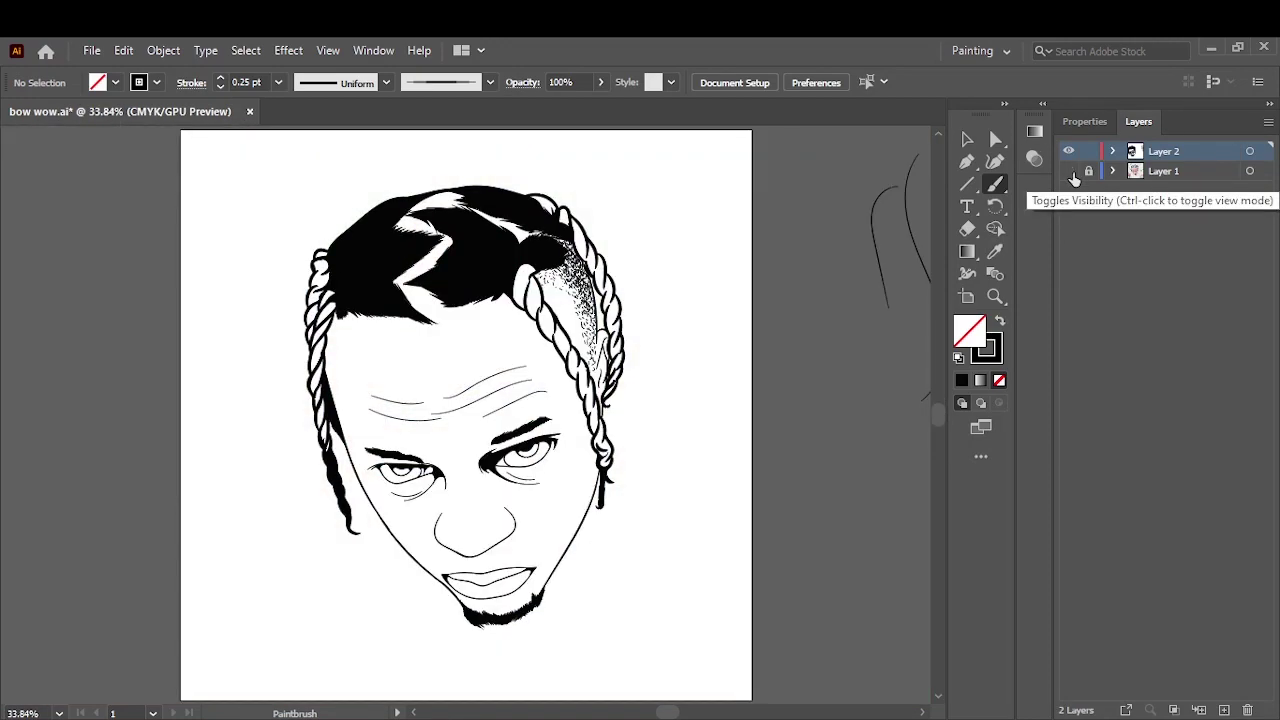
{"action": "left_click", "coordinate": [1068, 171]}
{"action": "scroll", "coordinate": [396, 318], "scroll_direction": "up", "scroll_amount": 3}
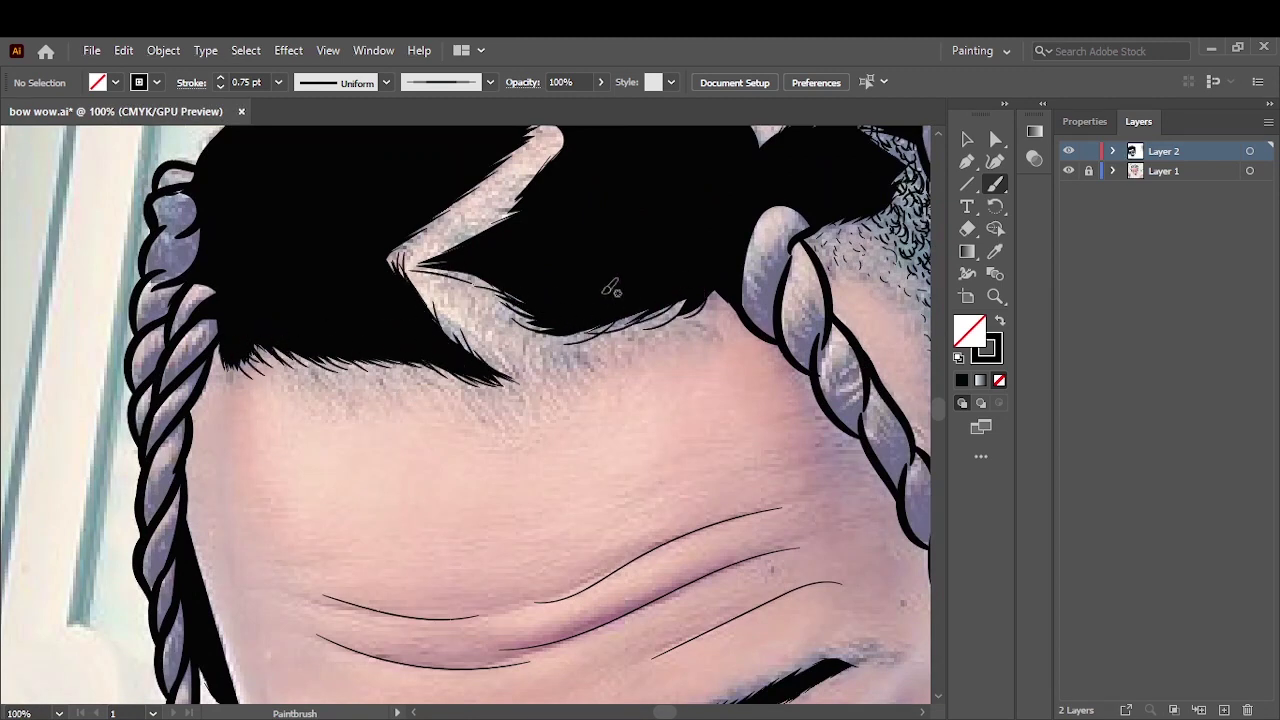
{"action": "scroll", "coordinate": [610, 290], "scroll_direction": "up", "scroll_amount": 3}
{"action": "scroll", "coordinate": [432, 405], "scroll_direction": "up", "scroll_amount": 2}
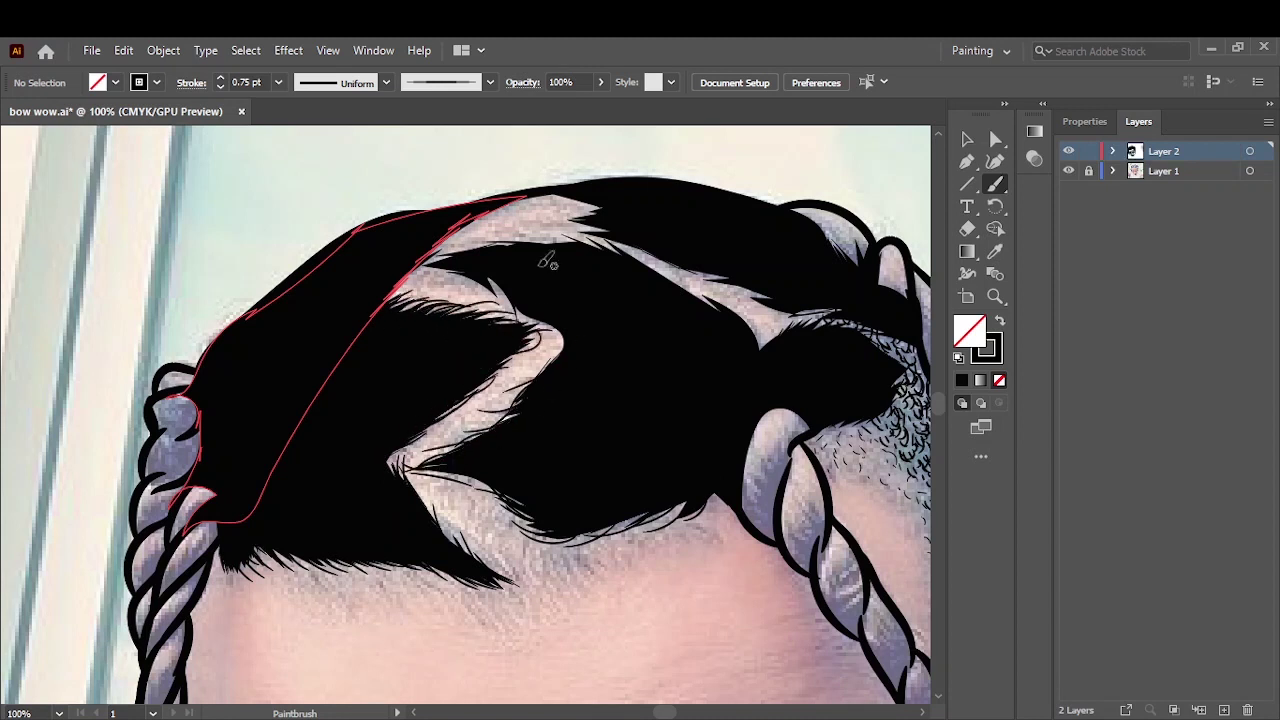
{"action": "left_click_drag", "start_coordinate": [547, 261], "coordinate": [540, 230]}
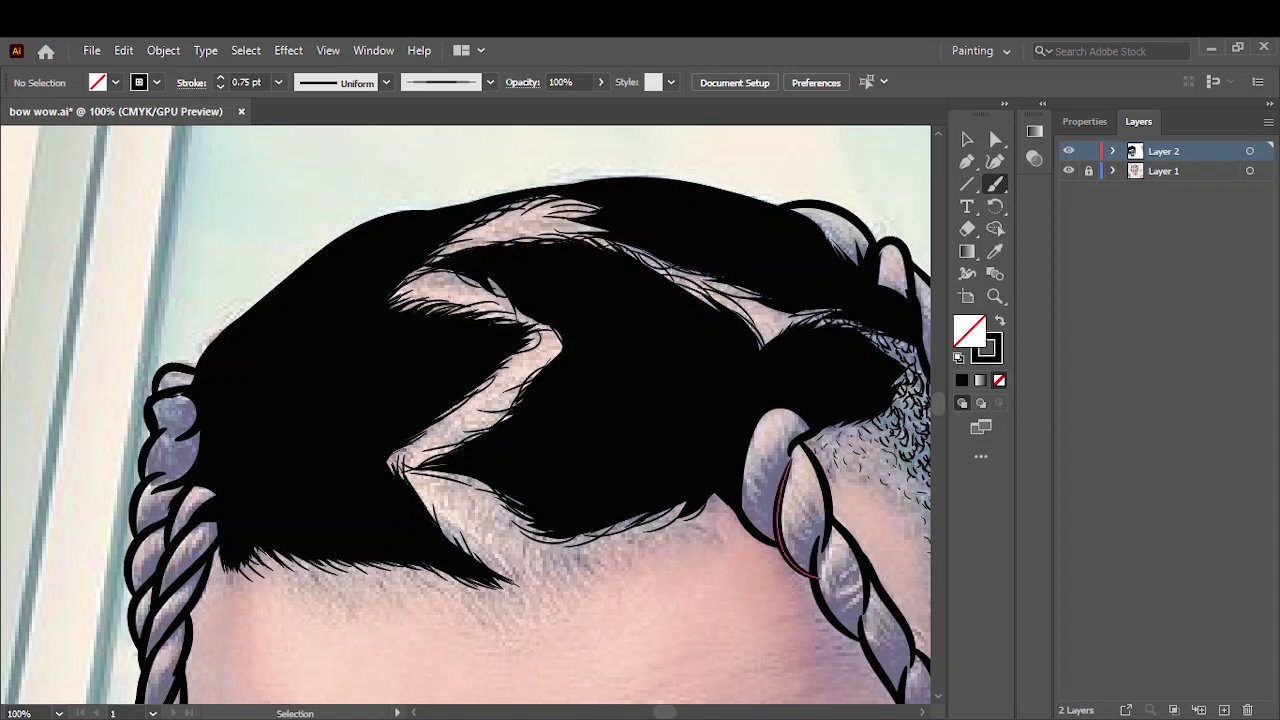
- Paint three runs of fine hair strokes along the forehead hairline
{"action": "scroll", "coordinate": [625, 415], "scroll_direction": "right", "scroll_amount": 5}
{"action": "key", "text": "ctrl+0"}
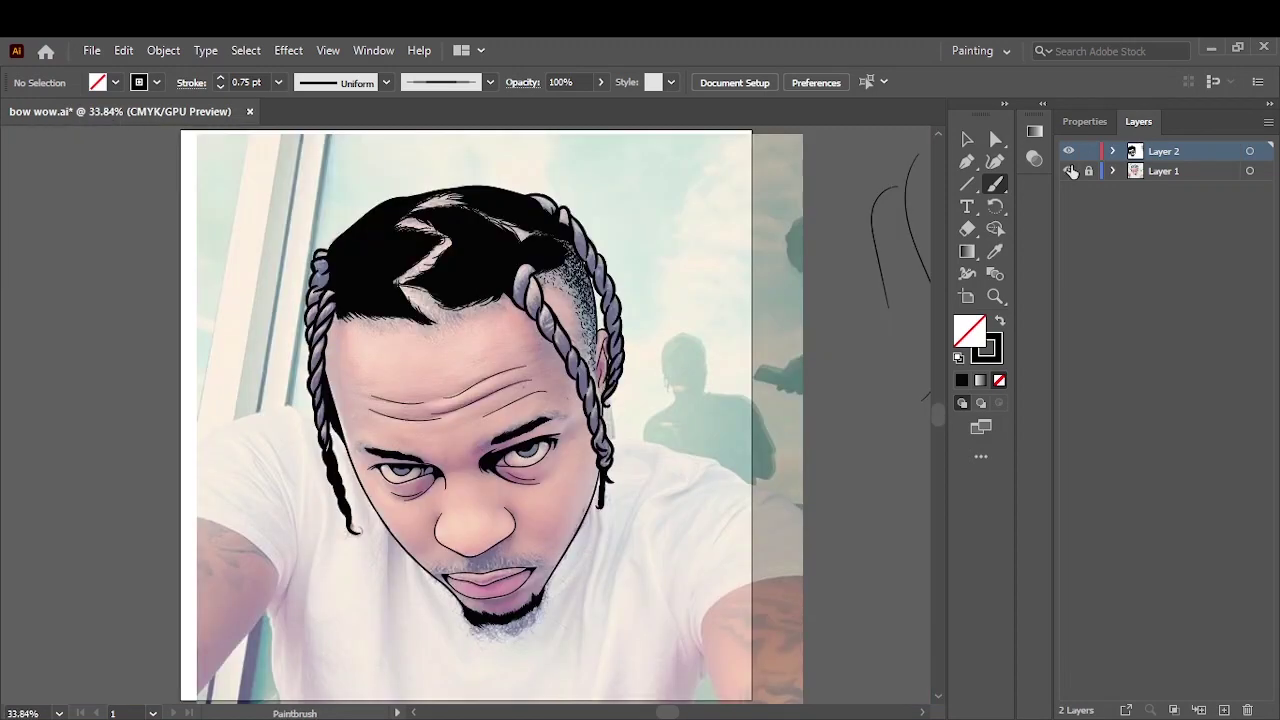
{"action": "left_click", "coordinate": [1068, 171]}
{"action": "scroll", "coordinate": [340, 337], "scroll_direction": "up", "scroll_amount": 5}
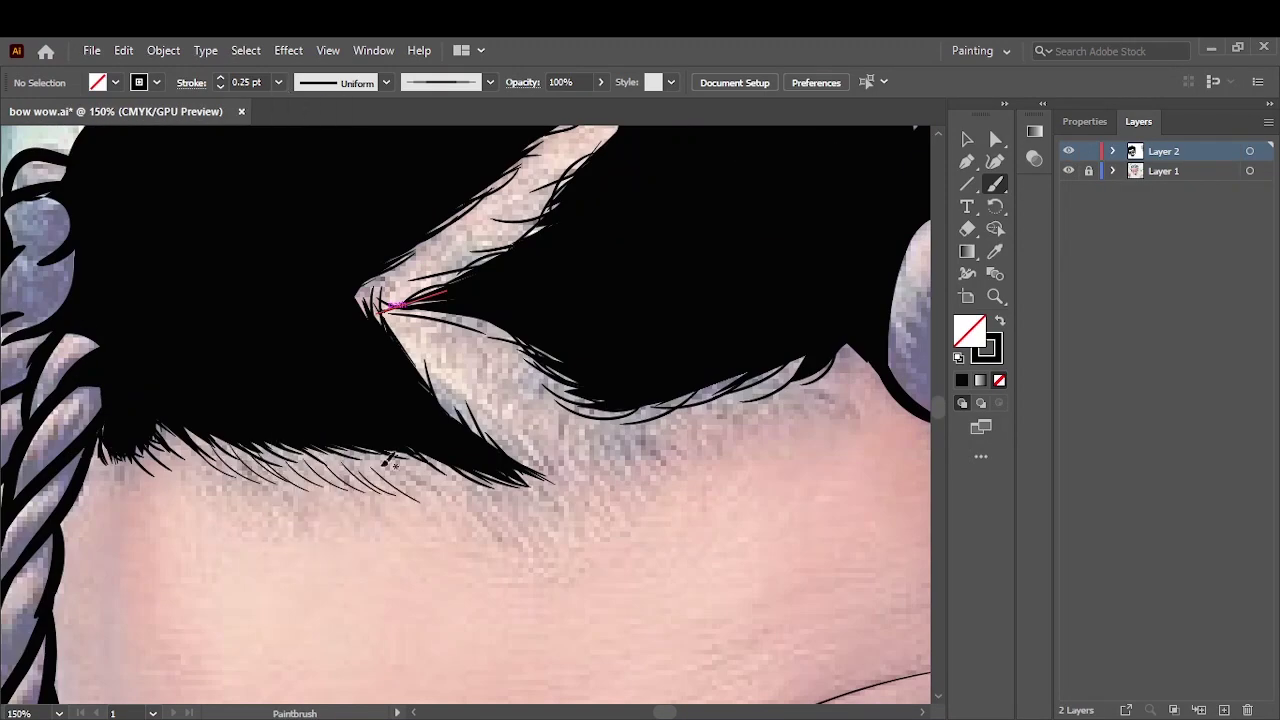
{"action": "left_click_drag", "start_coordinate": [386, 458], "coordinate": [470, 505]}
{"action": "left_click_drag", "start_coordinate": [482, 476], "coordinate": [570, 520]}
{"action": "left_click_drag", "start_coordinate": [548, 420], "coordinate": [640, 456]}
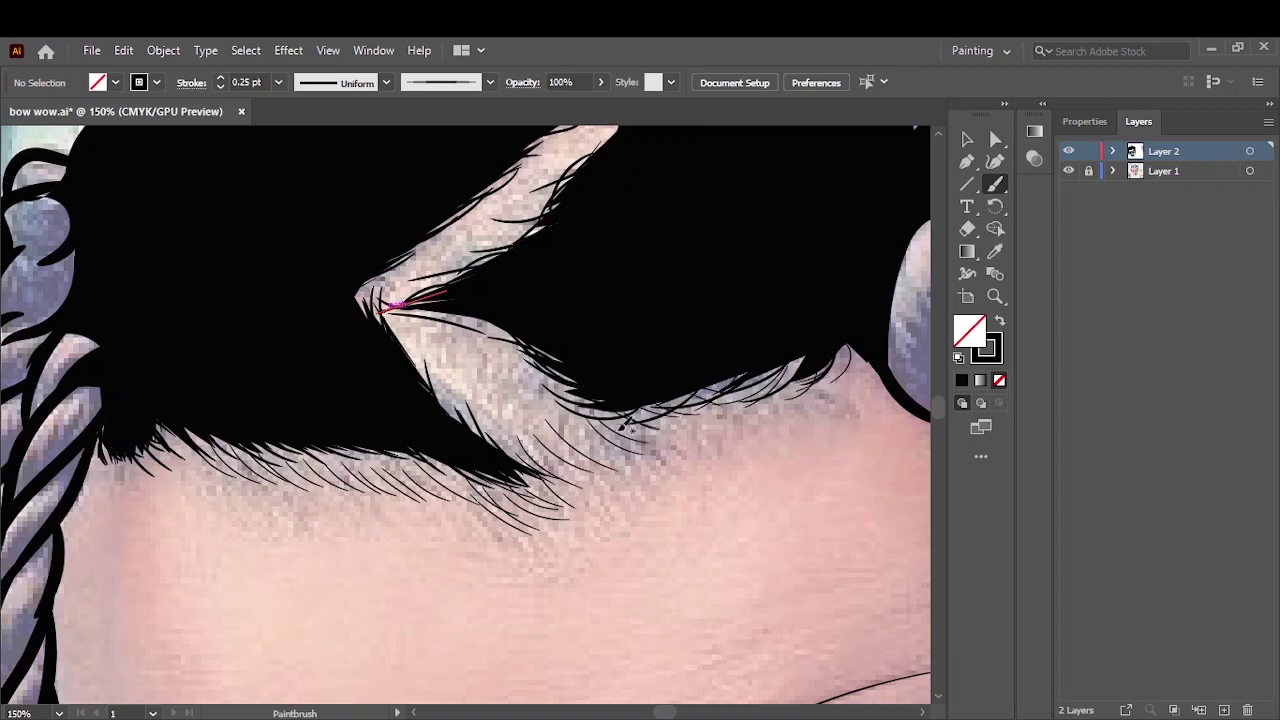
- Feather the zigzag part and the upper hairline with fine hair strokes
{"action": "left_click_drag", "start_coordinate": [445, 296], "coordinate": [518, 396]}
{"action": "left_click_drag", "start_coordinate": [460, 366], "coordinate": [552, 408]}
{"action": "key", "text": "ctrl+0"}
{"action": "key", "text": "v"}
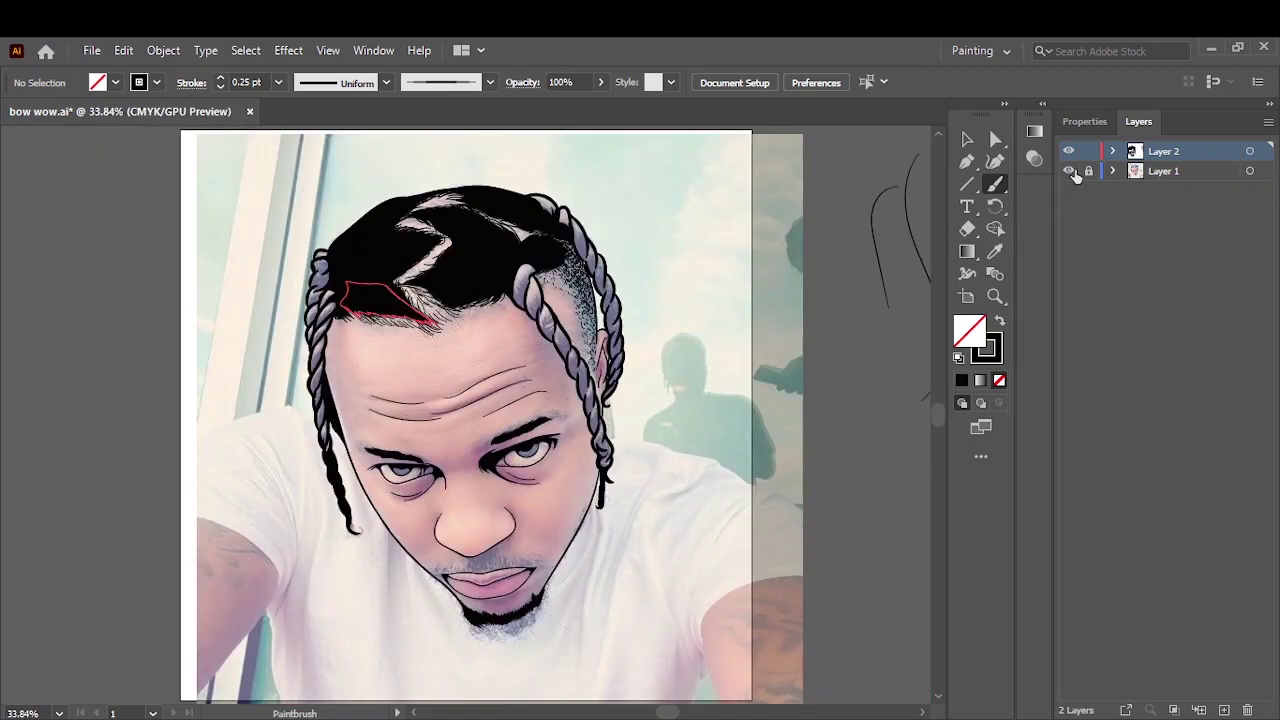
{"action": "left_click", "coordinate": [1068, 171]}
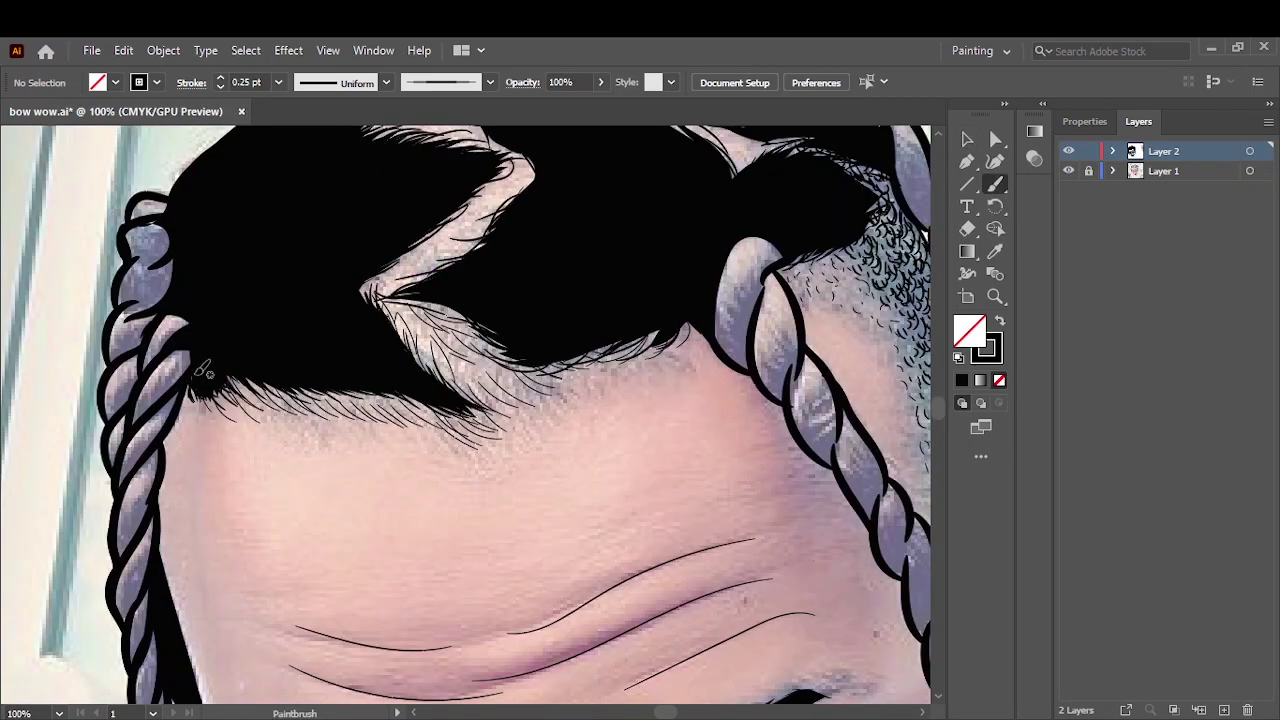
{"action": "scroll", "coordinate": [543, 294], "scroll_direction": "up", "scroll_amount": 2}
{"action": "scroll", "coordinate": [506, 338], "scroll_direction": "up", "scroll_amount": 2}
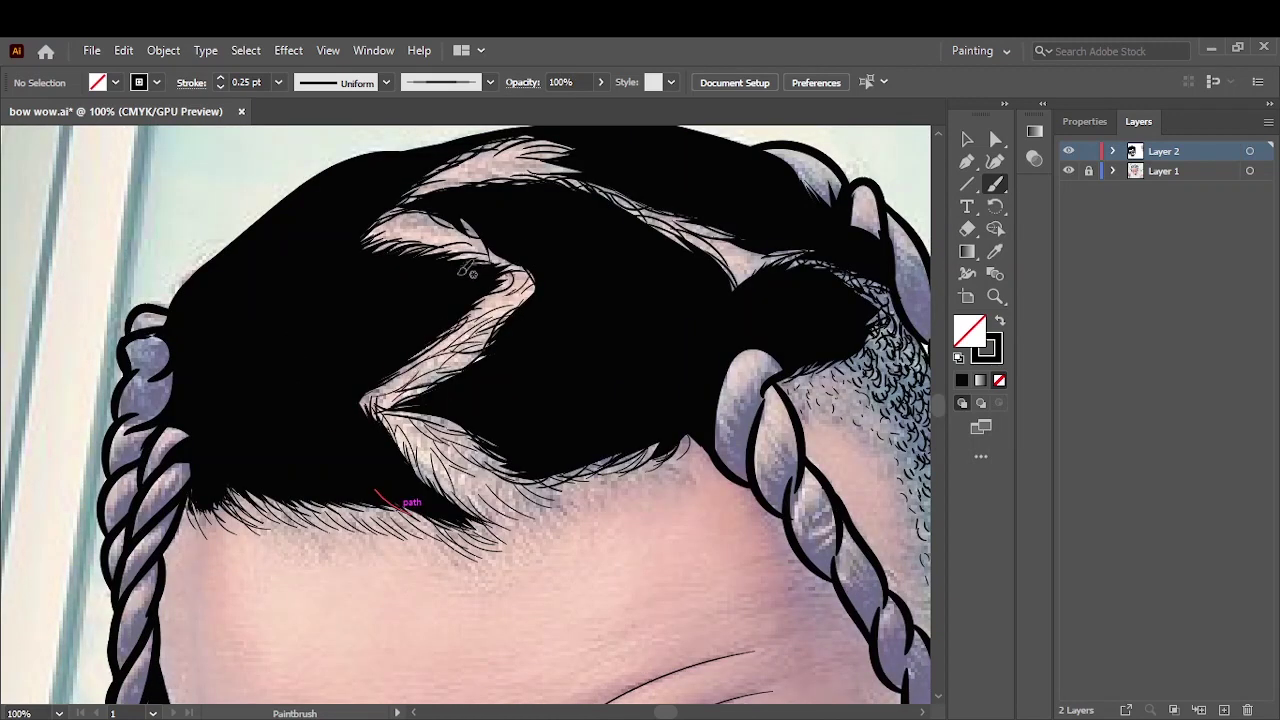
{"action": "left_click_drag", "start_coordinate": [450, 176], "coordinate": [528, 148]}
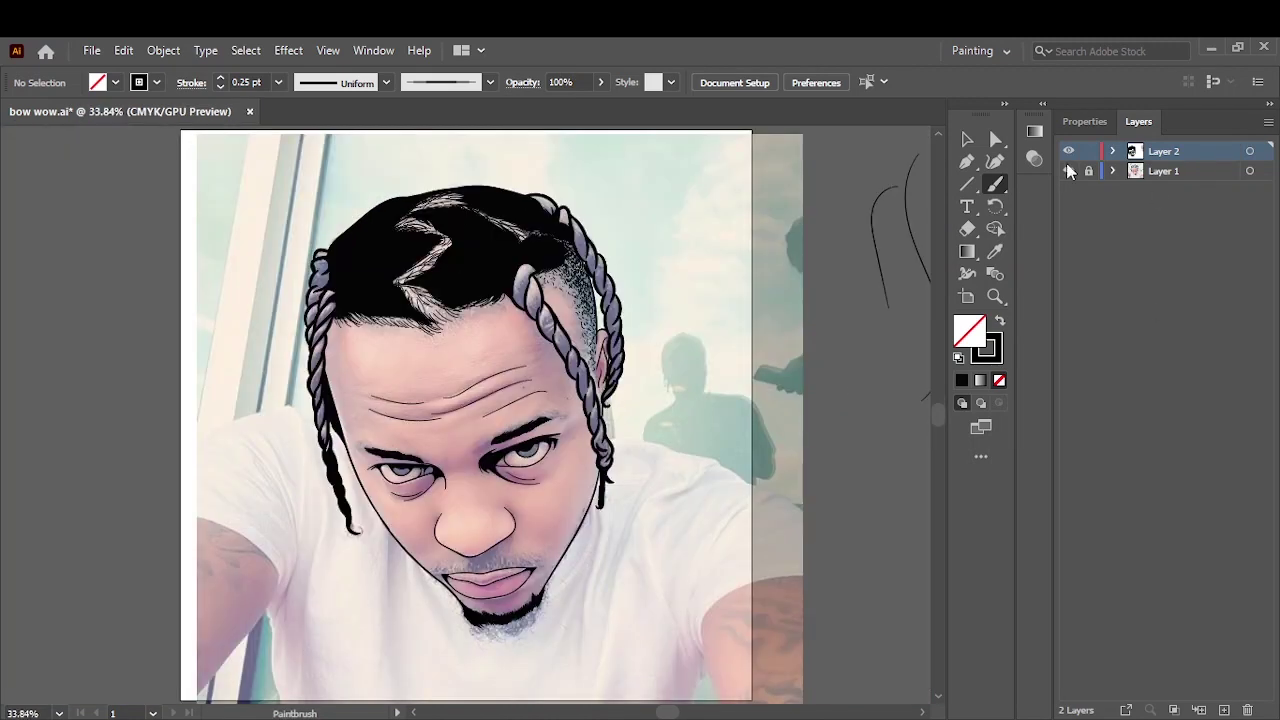
- Paint curly black hair strokes along the beard's lower-left and left edges
{"action": "left_click", "coordinate": [1068, 171]}
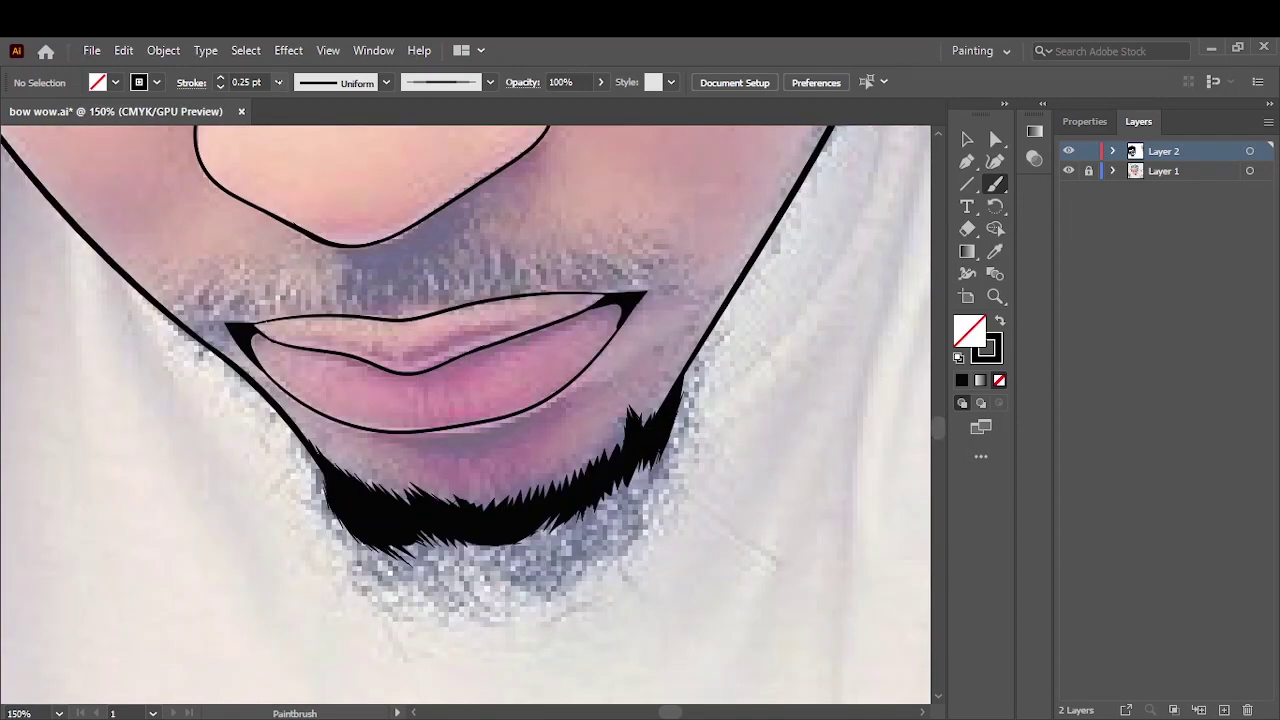
{"action": "mouse_move", "coordinate": [376, 524]}
{"action": "left_mouse_down"}
{"action": "mouse_move", "coordinate": [420, 570]}
{"action": "mouse_move", "coordinate": [470, 592]}
{"action": "left_mouse_up"}
{"action": "left_click_drag", "start_coordinate": [318, 482], "coordinate": [395, 578]}
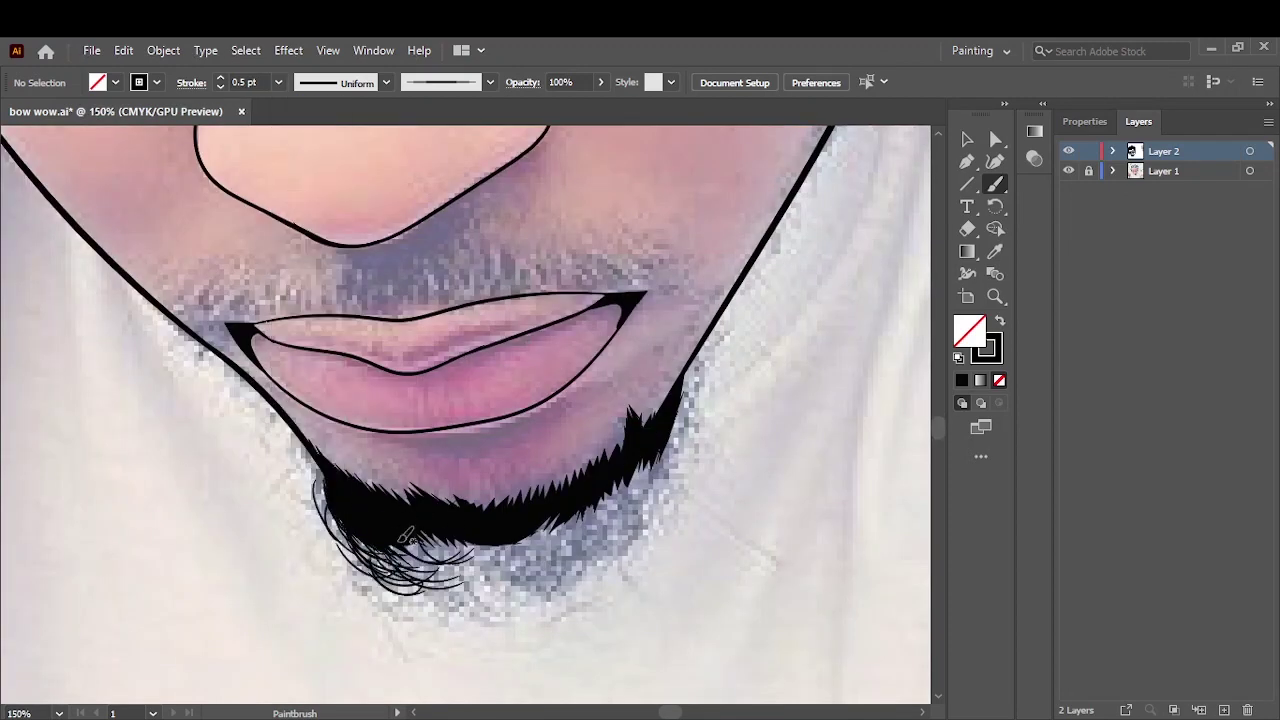
{"action": "mouse_move", "coordinate": [400, 528]}
{"action": "left_mouse_down"}
{"action": "mouse_move", "coordinate": [480, 602]}
{"action": "mouse_move", "coordinate": [550, 518]}
{"action": "left_mouse_up"}
- Fringe the beard's bottom, middle and lower-right with curly strokes, then review with the photo hidden
{"action": "left_click_drag", "start_coordinate": [530, 562], "coordinate": [690, 392]}
{"action": "left_click_drag", "start_coordinate": [592, 537], "coordinate": [468, 596]}
{"action": "left_click_drag", "start_coordinate": [612, 505], "coordinate": [487, 537]}
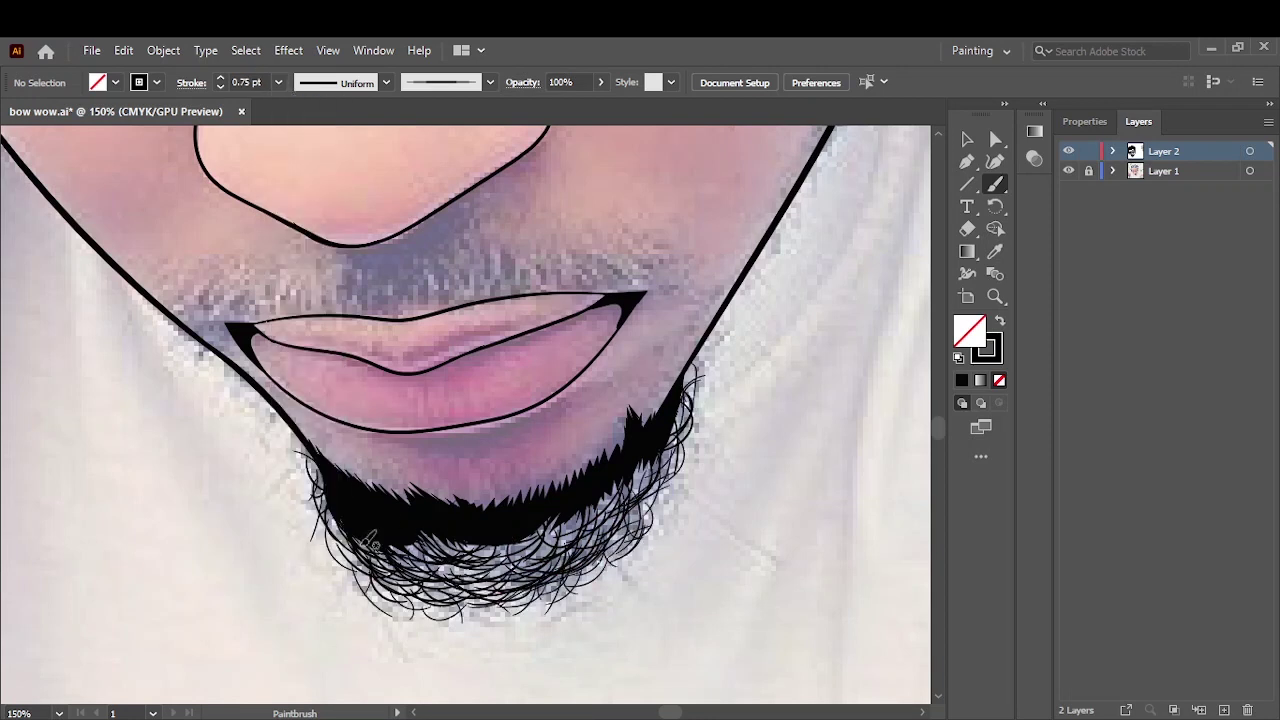
{"action": "left_click_drag", "start_coordinate": [512, 556], "coordinate": [590, 476]}
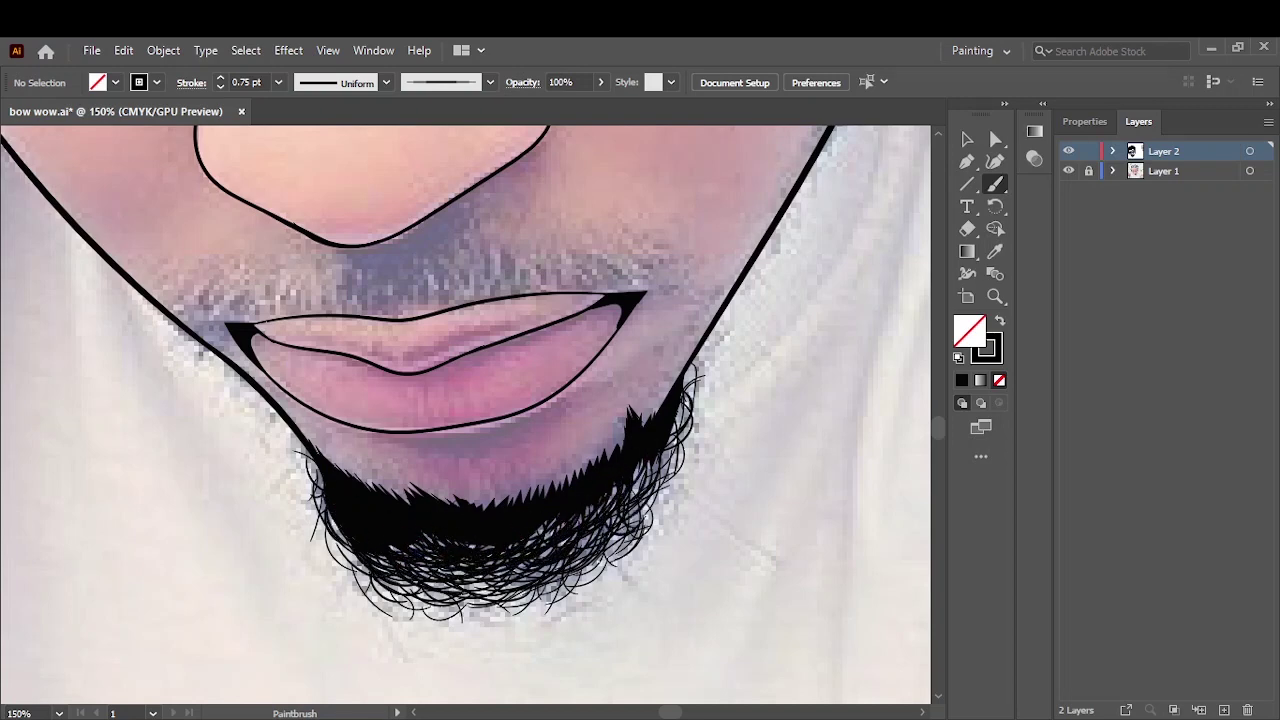
{"action": "key", "text": "ctrl+0"}
{"action": "left_click", "coordinate": [1068, 171]}
{"action": "scroll", "coordinate": [515, 644], "scroll_direction": "up", "scroll_amount": 5}
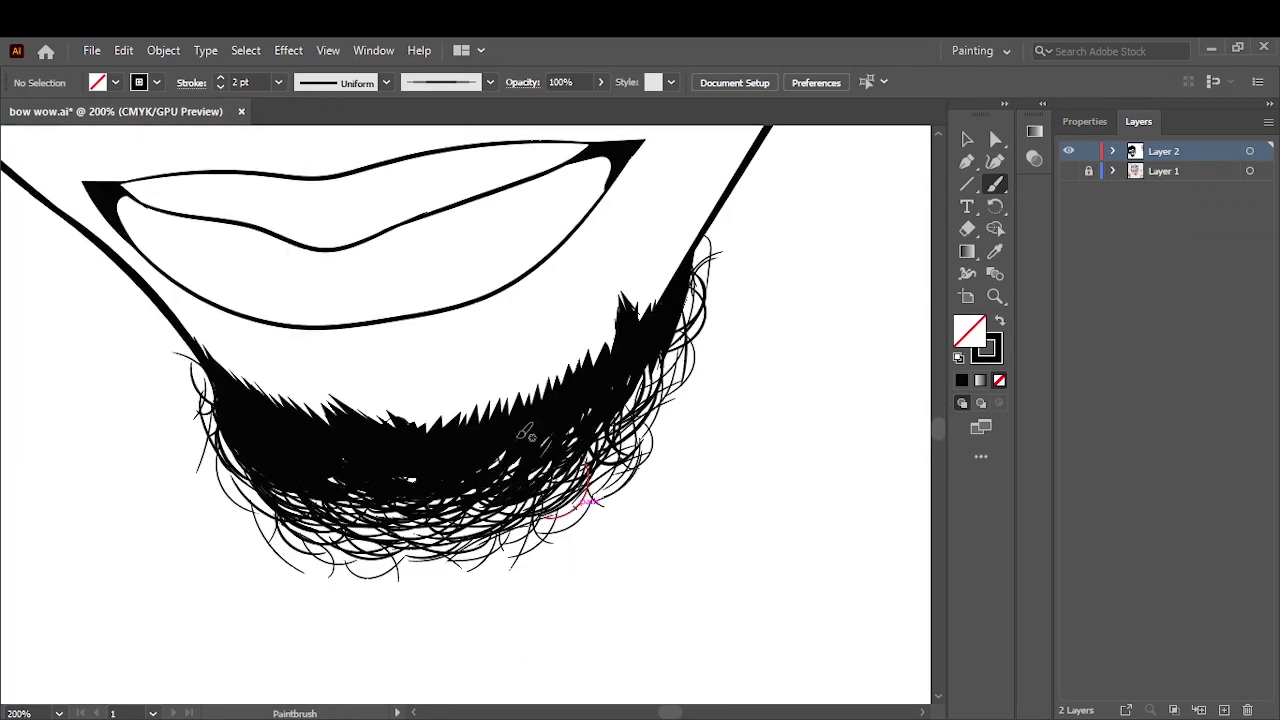
{"action": "key", "text": "ctrl+0"}
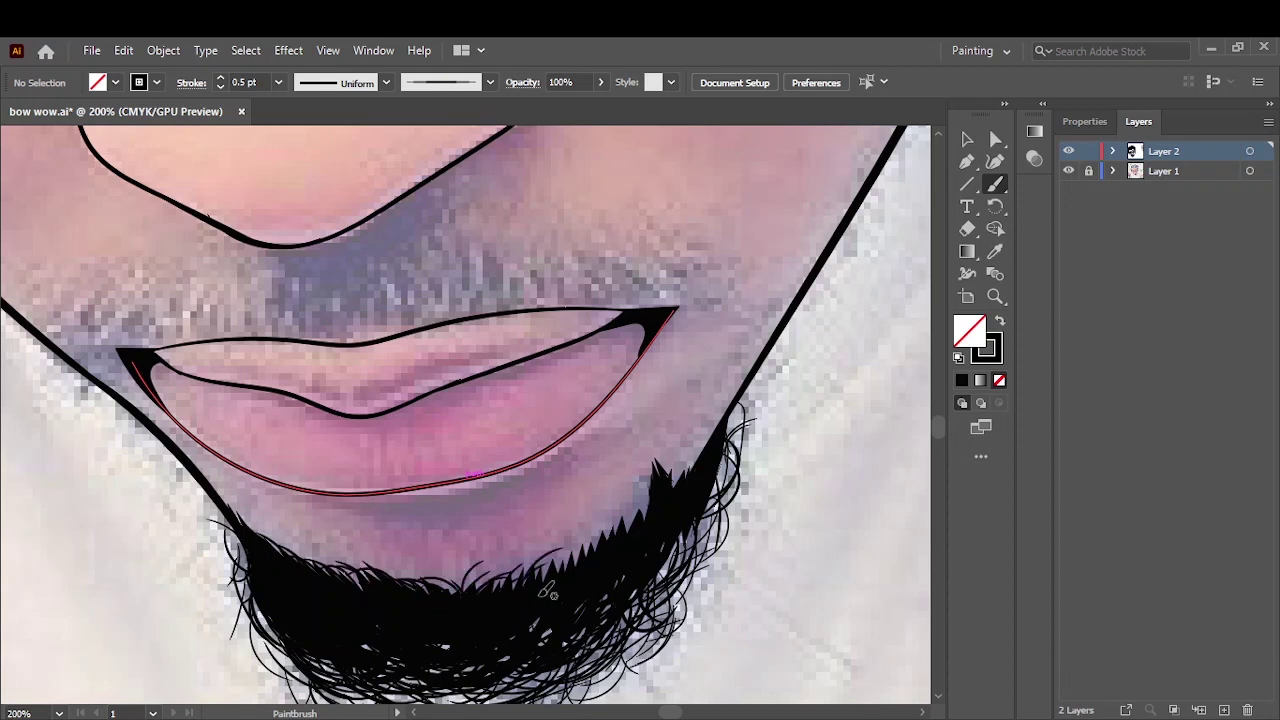
- Trace a thin line along the lower lip edge and compare against the reference photo
{"action": "left_click_drag", "start_coordinate": [589, 443], "coordinate": [325, 496]}
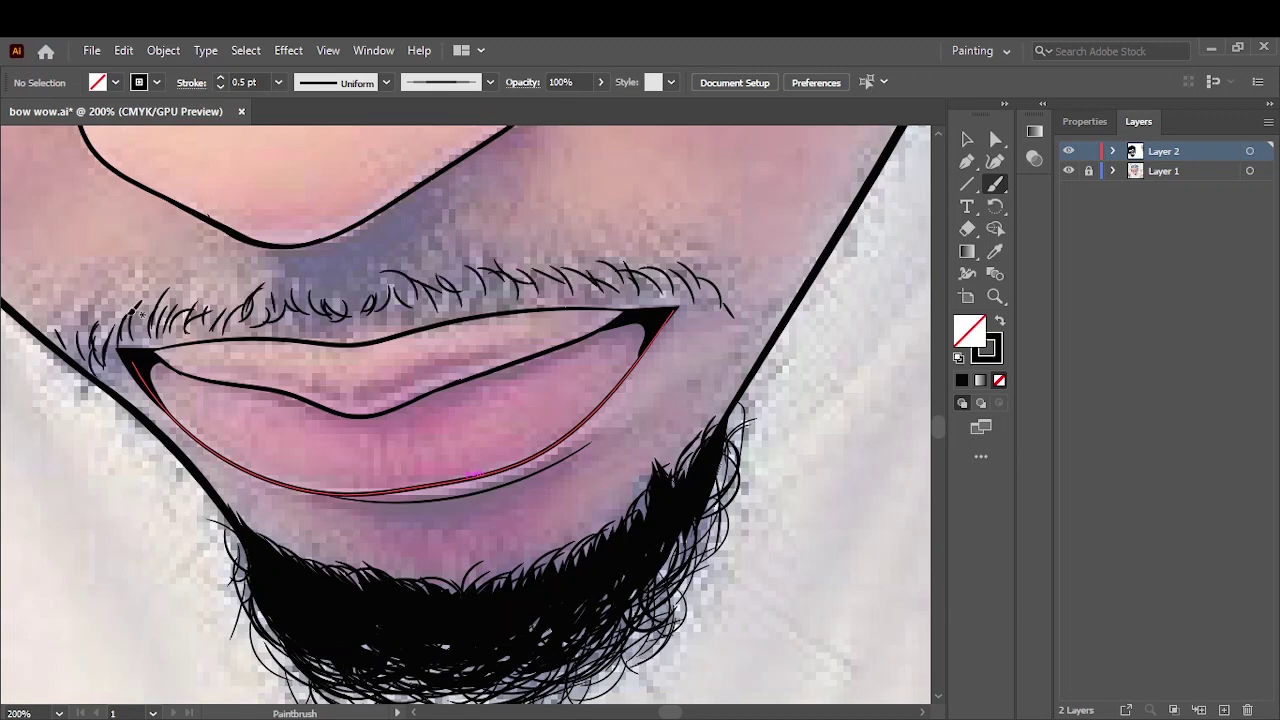
{"action": "key", "text": "ctrl+0"}
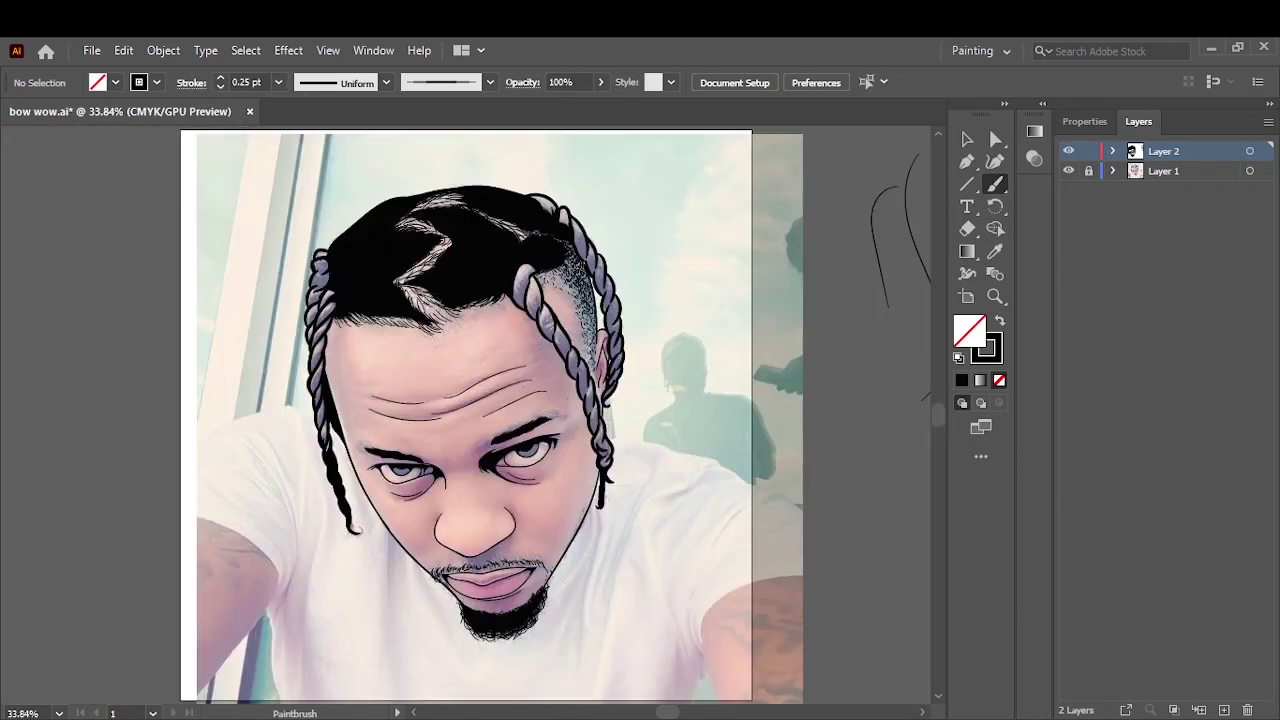
{"action": "left_click", "coordinate": [1068, 171]}
{"action": "left_click", "coordinate": [1068, 171]}
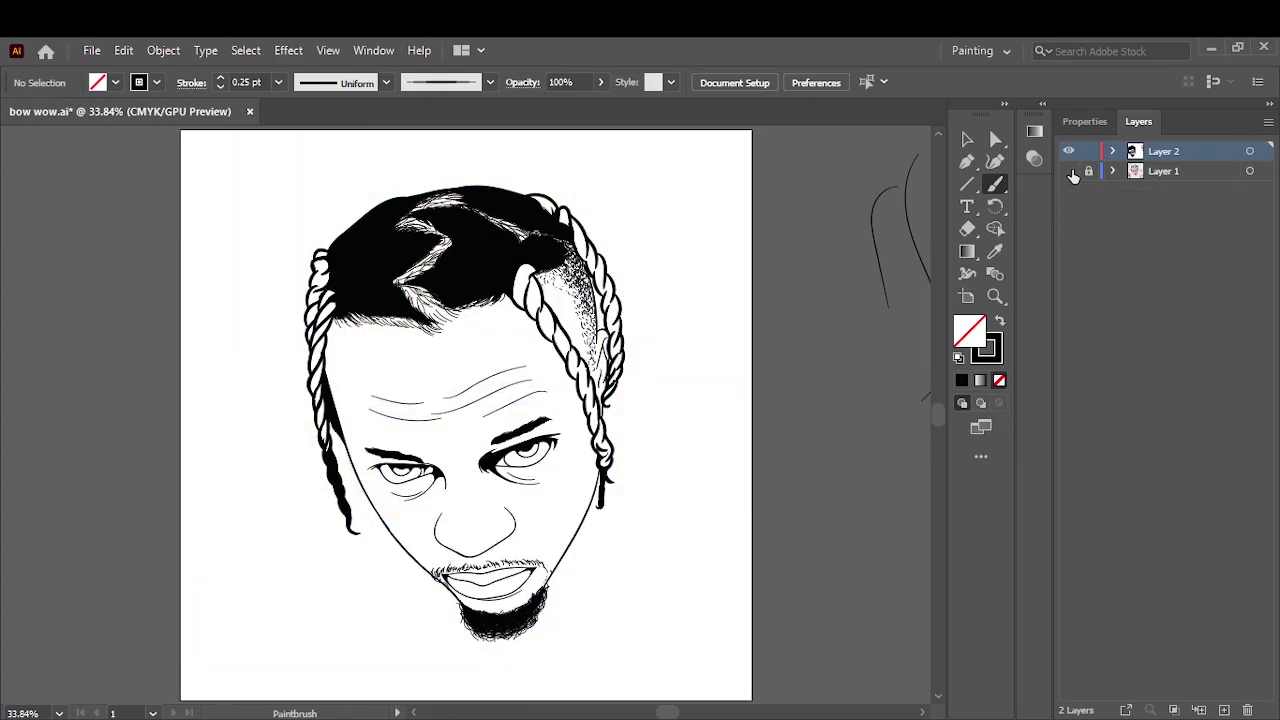
{"action": "left_click", "coordinate": [1068, 171]}
{"action": "scroll", "coordinate": [440, 570], "scroll_direction": "up", "scroll_amount": 5}
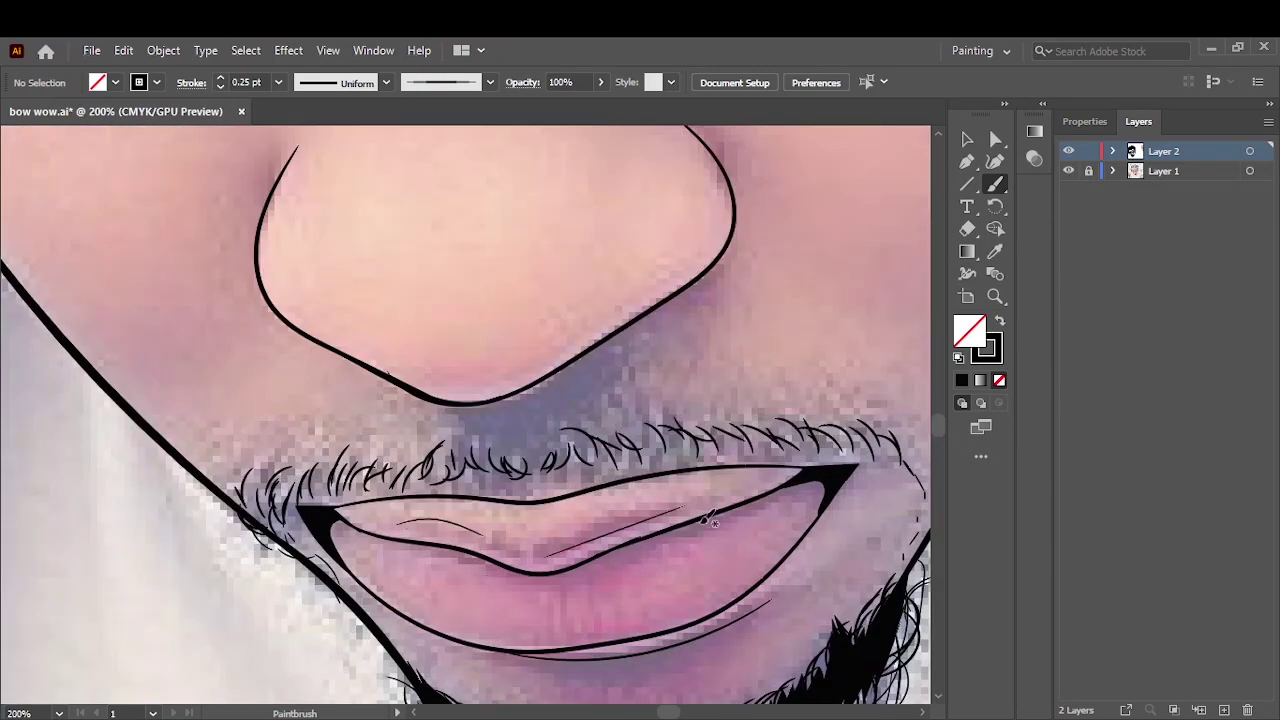
- Select all the line art and expand the brush strokes into filled shapes
{"action": "key", "text": "v"}
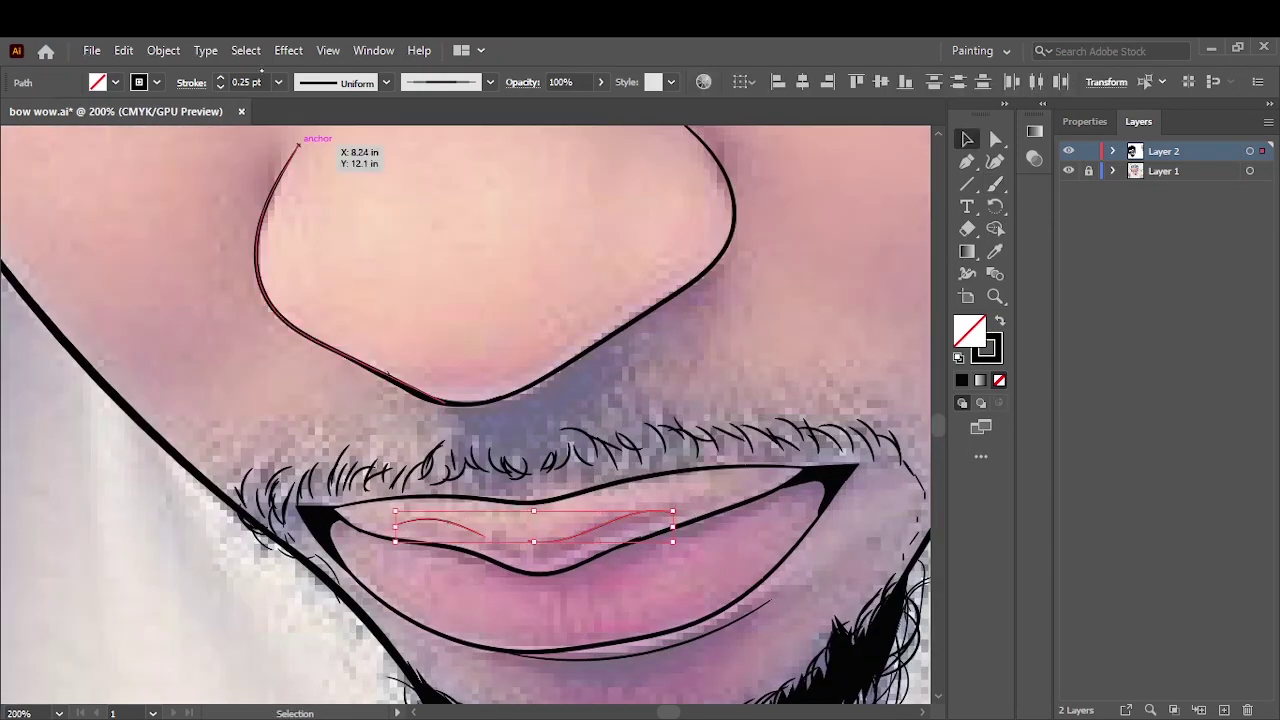
{"action": "key", "text": "ctrl+0"}
{"action": "left_click", "coordinate": [1068, 171]}
{"action": "key", "text": "ctrl+a"}
{"action": "left_click", "coordinate": [163, 50]}
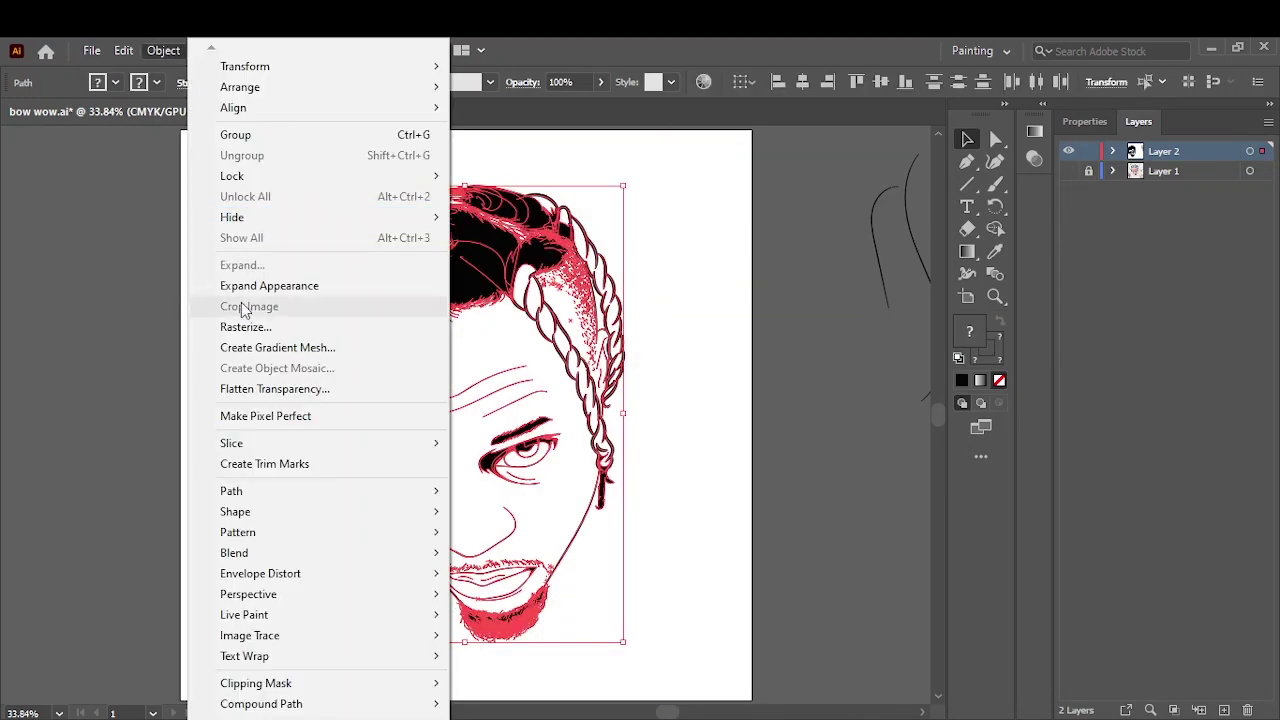
{"action": "left_click", "coordinate": [1085, 121]}
{"action": "left_click", "coordinate": [847, 485]}
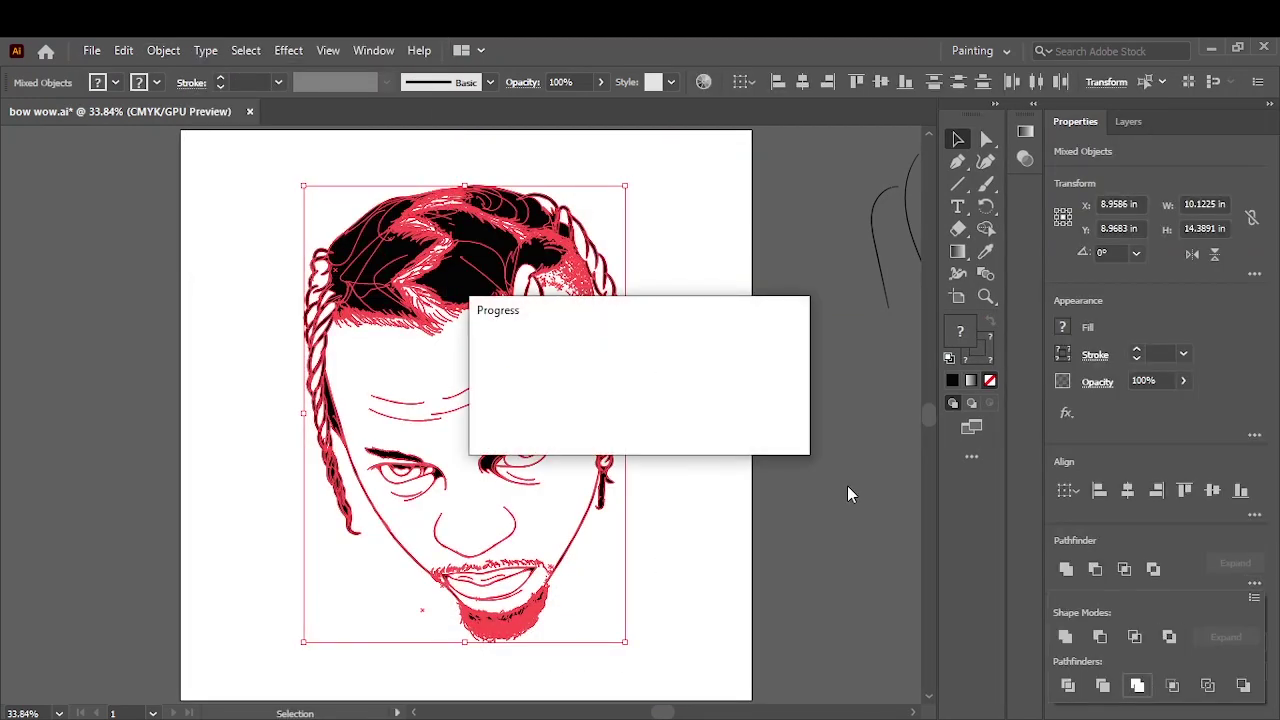
- Duplicate the line-art layer as Layer 2 copy, select the original, and swap fill and stroke
{"action": "left_click", "coordinate": [1128, 121]}
{"action": "left_click_drag", "start_coordinate": [1163, 151], "coordinate": [1224, 710]}
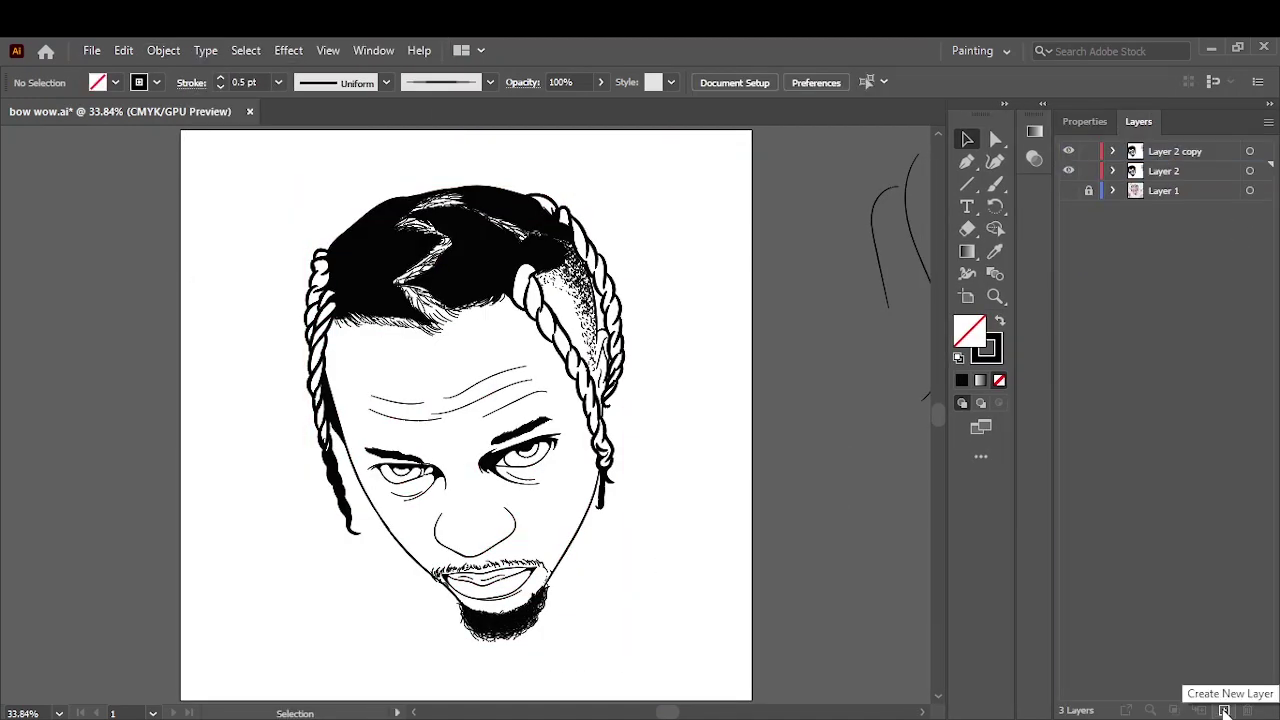
{"action": "left_click", "coordinate": [1170, 171]}
{"action": "left_click", "coordinate": [1000, 322]}
- Set the fill to orange F29251 and draw a rectangle covering the whole portrait
{"action": "double_click", "coordinate": [975, 335]}
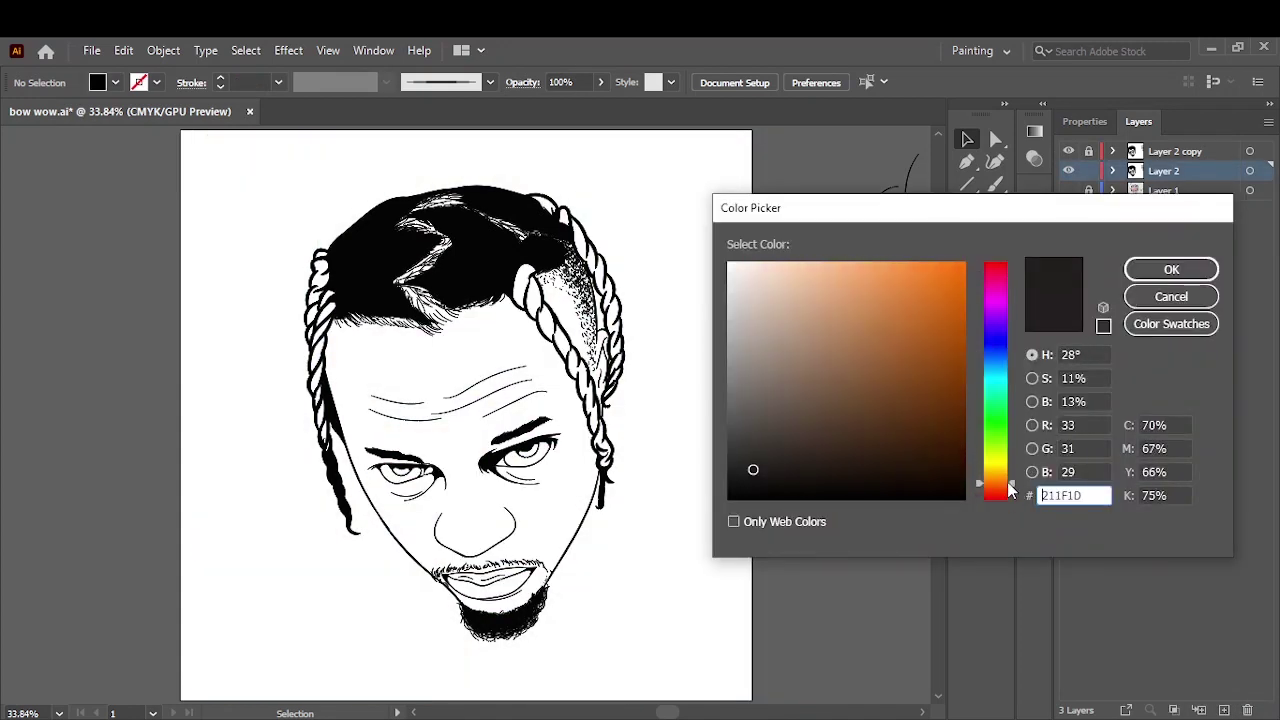
{"action": "left_click", "coordinate": [886, 263]}
{"action": "left_click_drag", "start_coordinate": [886, 263], "coordinate": [883, 277]}
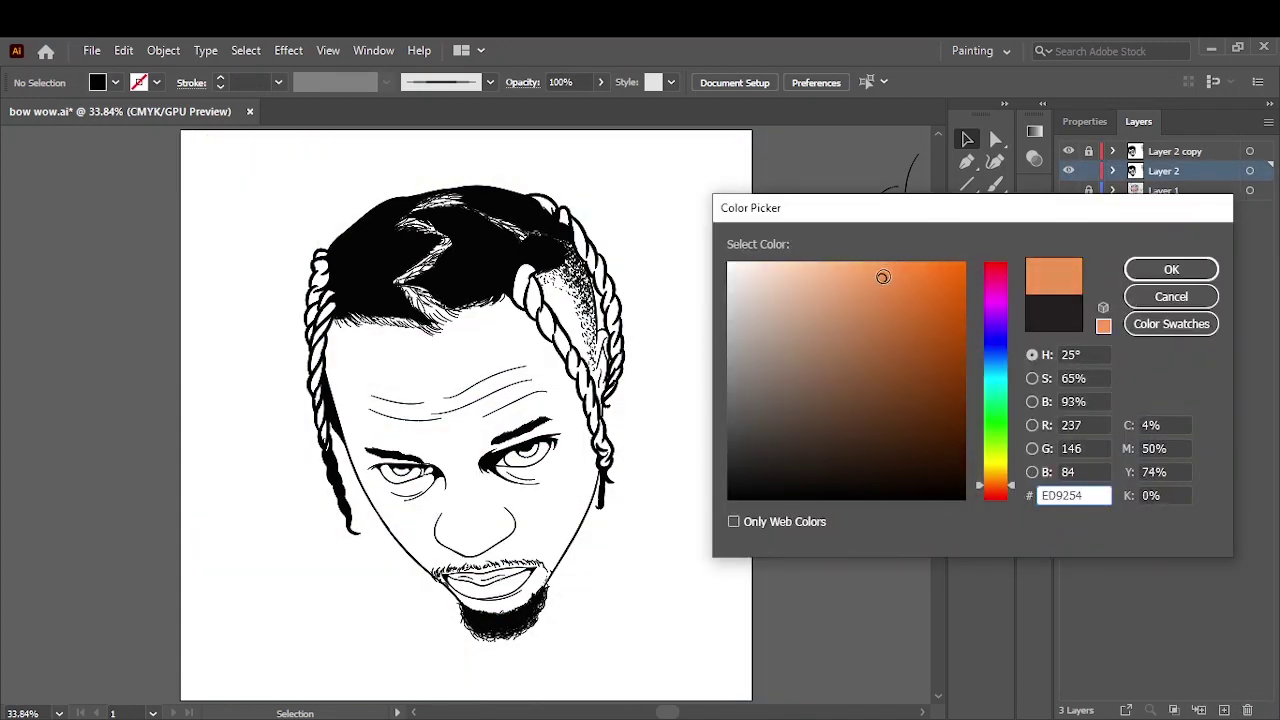
{"action": "left_click", "coordinate": [1171, 269]}
{"action": "key", "text": "m"}
{"action": "left_click_drag", "start_coordinate": [232, 174], "coordinate": [717, 660]}
- Select all and Pathfinder Merge the orange rectangle with the line art
{"action": "right_click", "coordinate": [680, 490]}
{"action": "key", "text": "Escape"}
{"action": "key", "text": "v"}
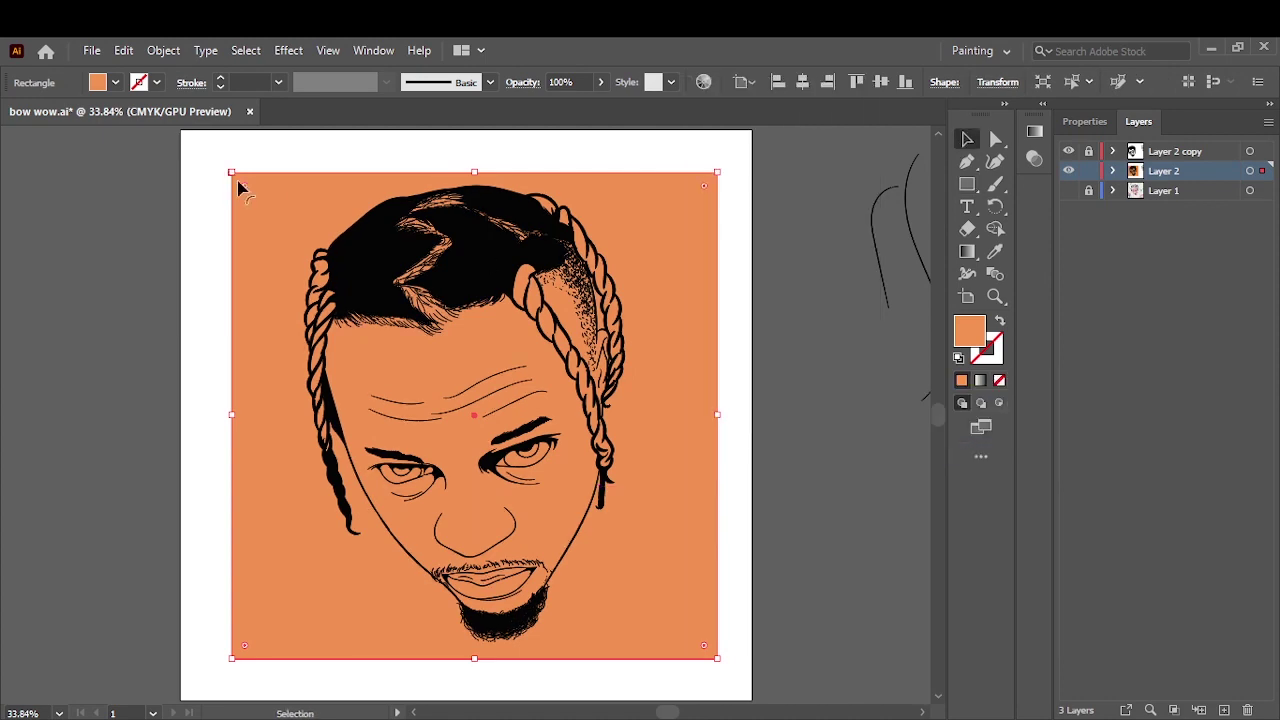
{"action": "key", "text": "ctrl+a"}
{"action": "left_click", "coordinate": [1254, 583]}
{"action": "left_click", "coordinate": [1137, 685]}
- Enter the merged group and delete the orange background outside the head
{"action": "right_click", "coordinate": [703, 468]}
{"action": "double_click", "coordinate": [666, 289]}
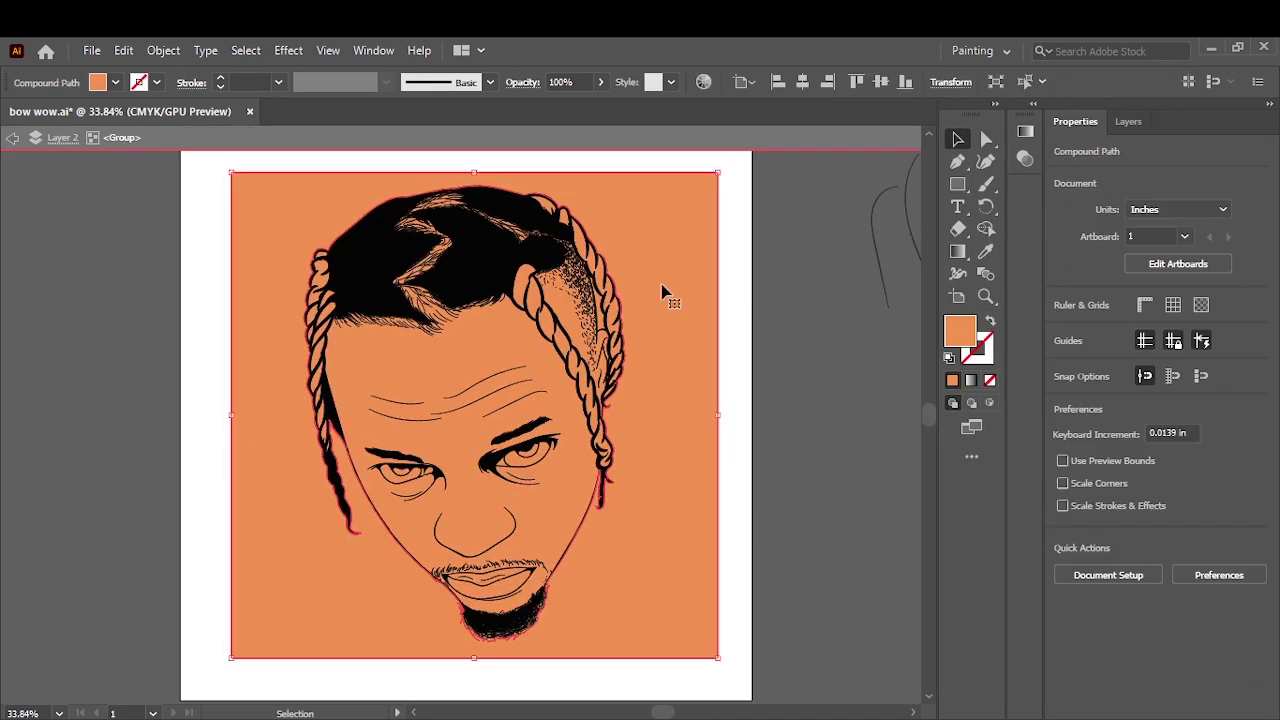
{"action": "key", "text": "Delete"}
{"action": "scroll", "coordinate": [664, 280], "scroll_direction": "up", "scroll_amount": 5}
{"action": "scroll", "coordinate": [657, 362], "scroll_direction": "down", "scroll_amount": 3}
{"action": "scroll", "coordinate": [657, 362], "scroll_direction": "down", "scroll_amount": 1}
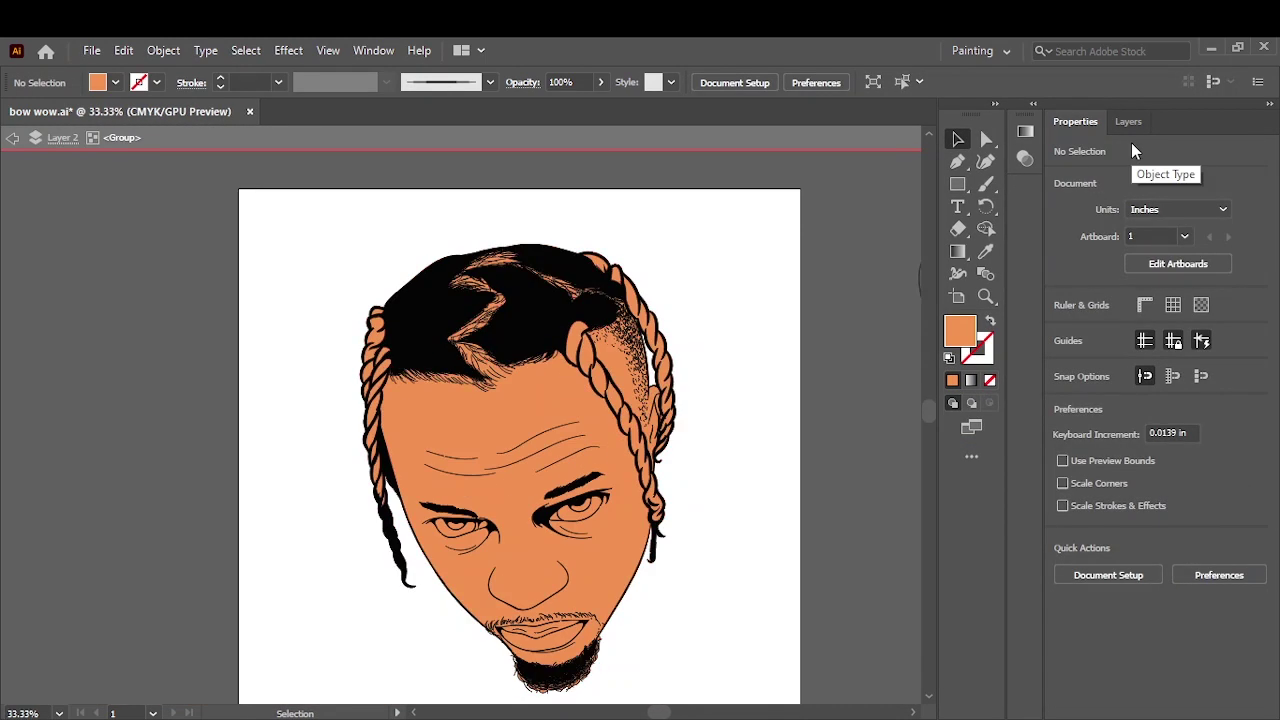
{"action": "left_click", "coordinate": [1128, 121]}
{"action": "left_click_drag", "start_coordinate": [1090, 207], "coordinate": [1090, 698]}
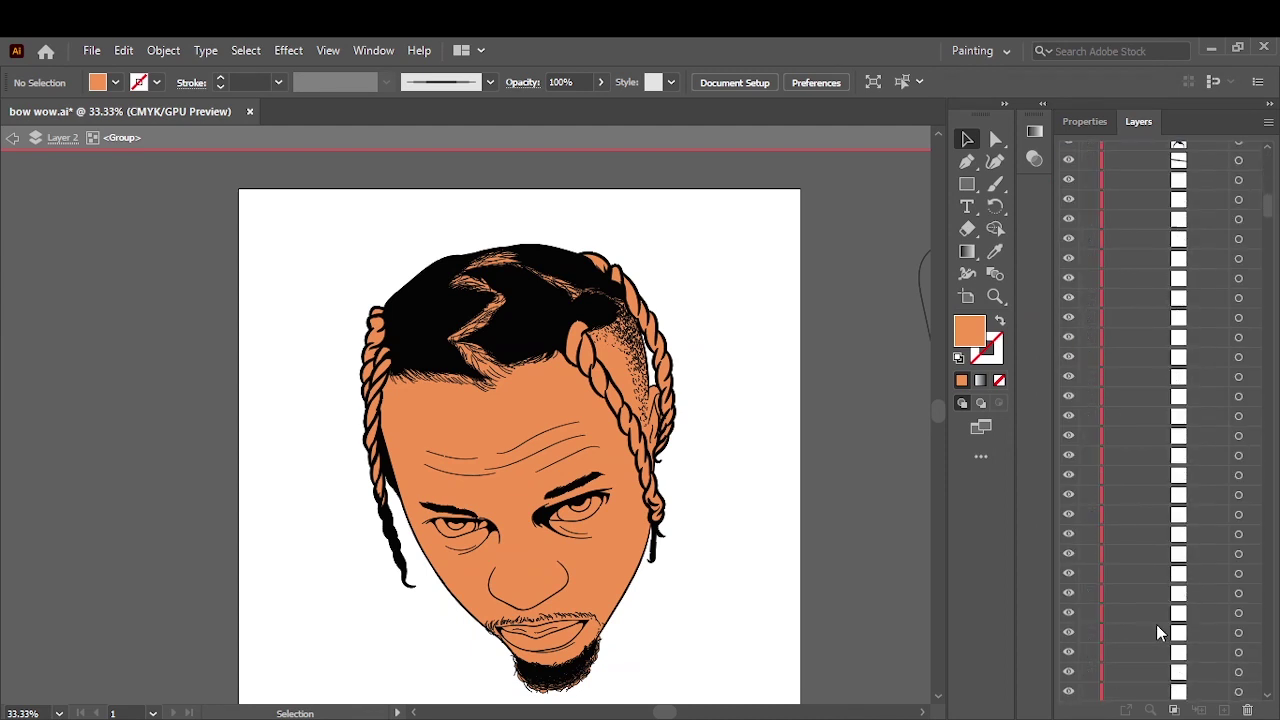
- Lock most line-art sublayers and select the remaining unlocked artwork
{"action": "scroll", "coordinate": [1156, 624], "scroll_direction": "down", "scroll_amount": 3}
{"action": "scroll", "coordinate": [1080, 286], "scroll_direction": "up", "scroll_amount": 3}
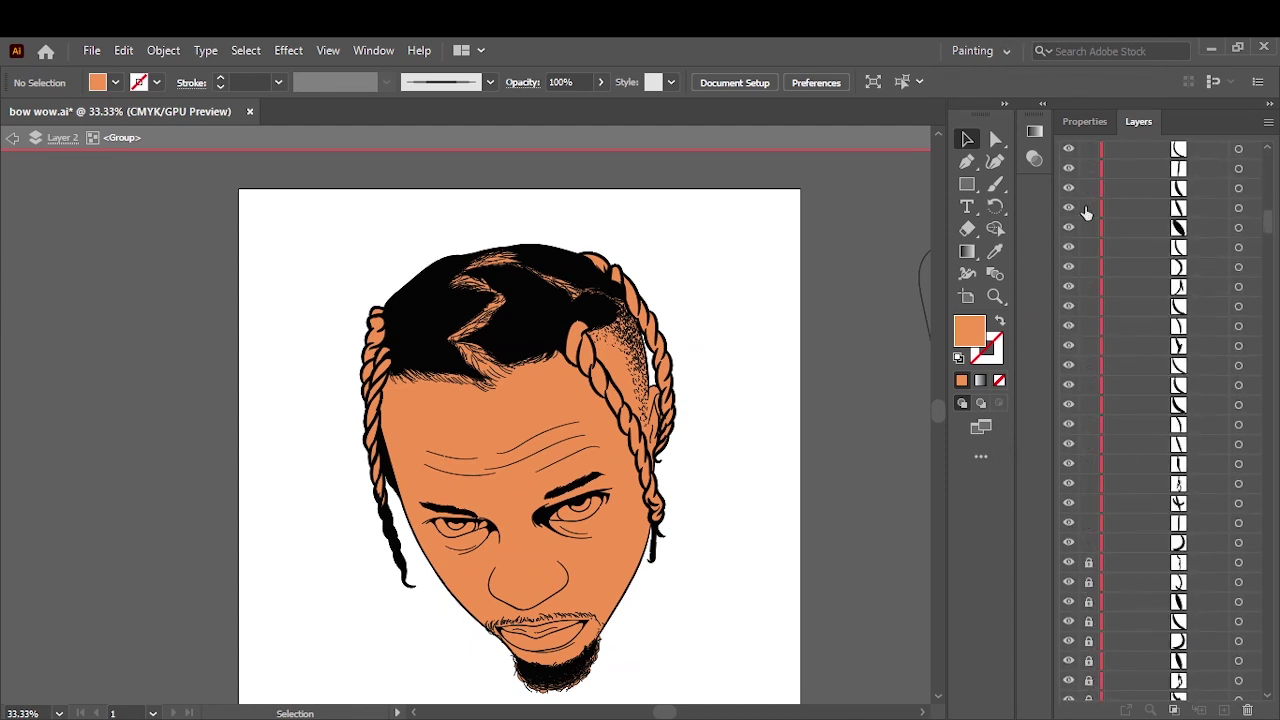
{"action": "scroll", "coordinate": [1096, 260], "scroll_direction": "up", "scroll_amount": 3}
{"action": "scroll", "coordinate": [1096, 261], "scroll_direction": "up", "scroll_amount": 2}
{"action": "scroll", "coordinate": [1120, 365], "scroll_direction": "up", "scroll_amount": 3}
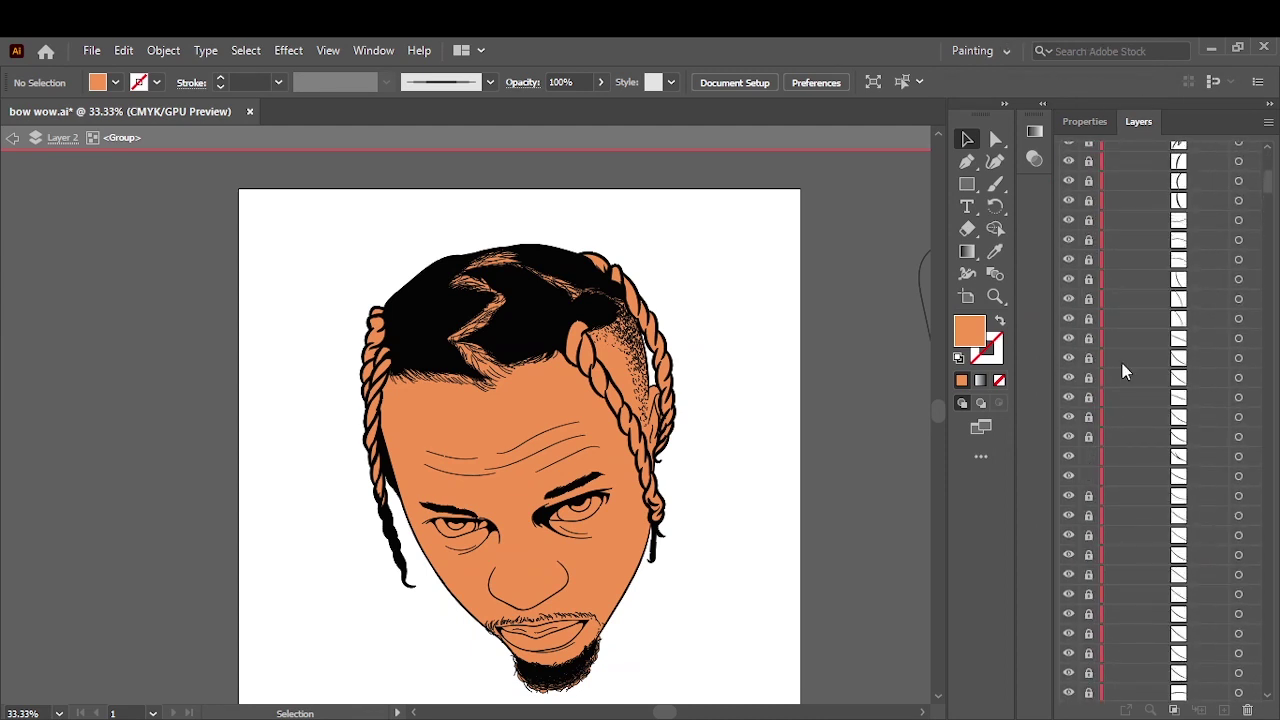
{"action": "key", "text": "a"}
{"action": "left_click_drag", "start_coordinate": [294, 280], "coordinate": [771, 655]}
{"action": "key", "text": "ctrl+plus"}
{"action": "key", "text": "ctrl+plus"}
{"action": "key", "text": "v"}
- Apply Adjust Colors with Black −3%, Yellow +2% and Magenta −1%
{"action": "left_click", "coordinate": [124, 50]}
{"action": "mouse_move", "coordinate": [167, 380]}
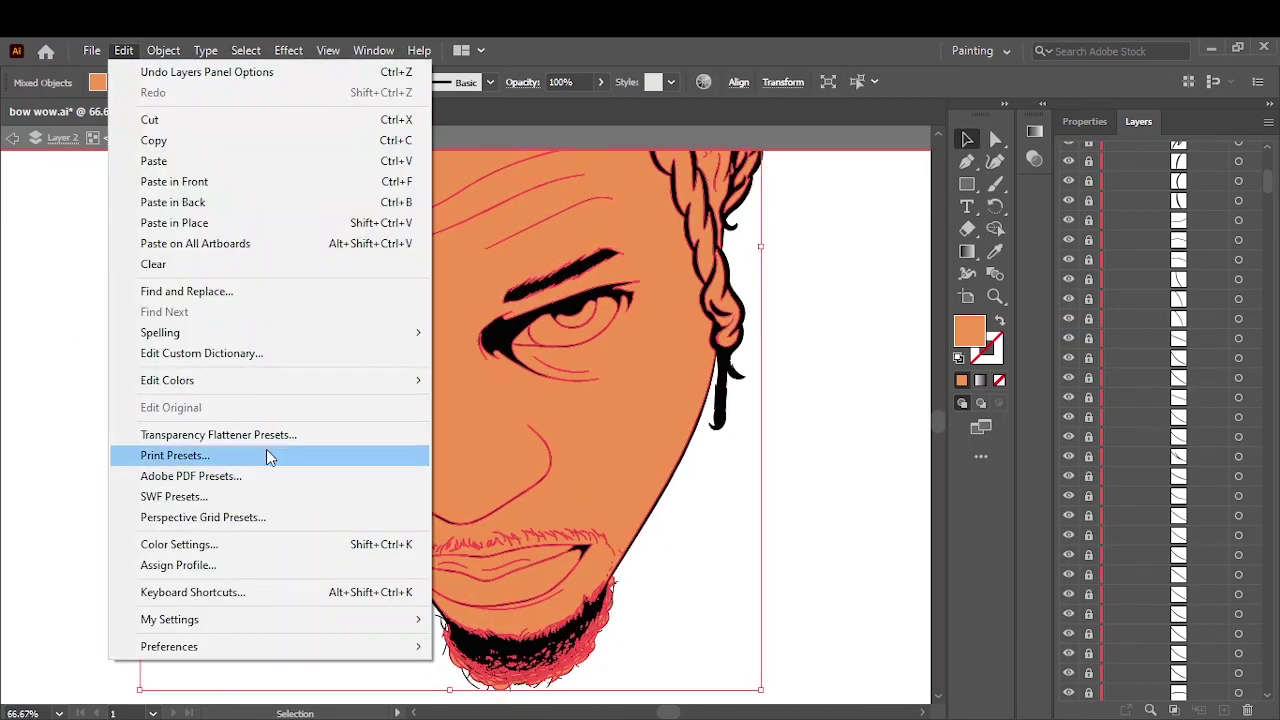
{"action": "left_click", "coordinate": [533, 430]}
{"action": "left_click", "coordinate": [822, 428]}
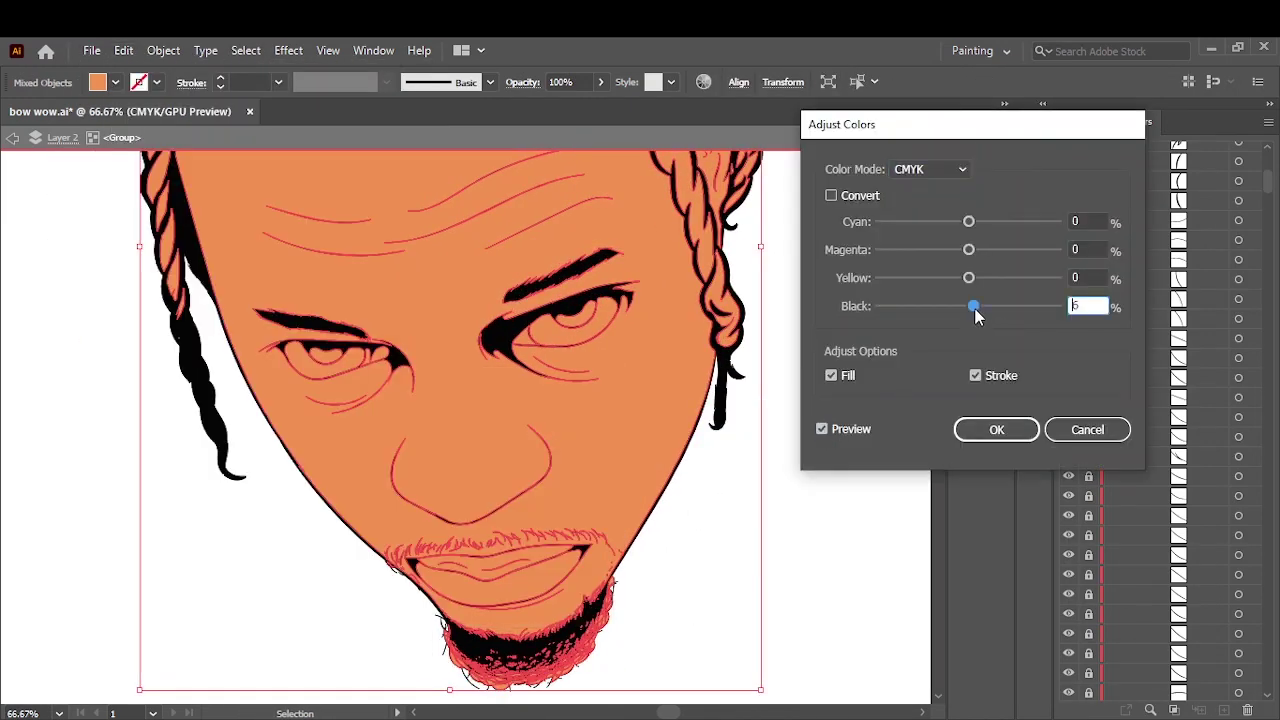
{"action": "left_click_drag", "start_coordinate": [968, 306], "coordinate": [966, 306]}
{"action": "left_click", "coordinate": [970, 278]}
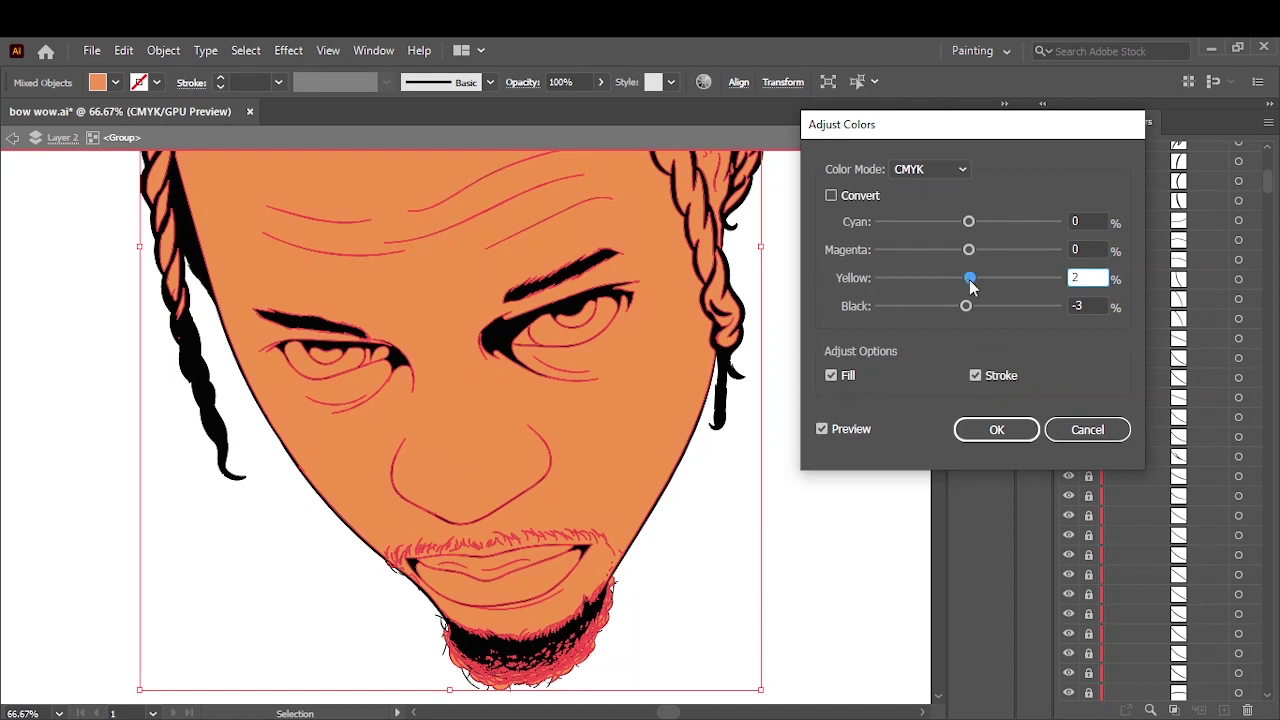
{"action": "left_click_drag", "start_coordinate": [969, 250], "coordinate": [966, 250]}
{"action": "left_click", "coordinate": [970, 222]}
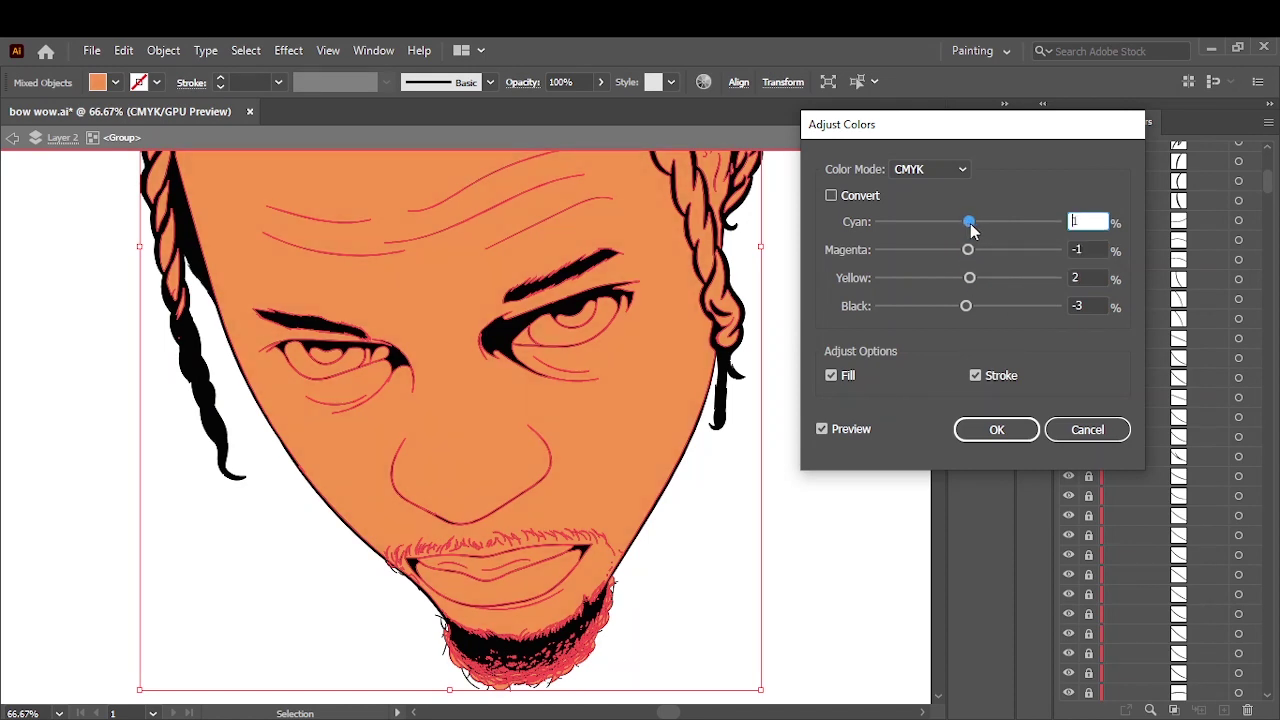
{"action": "left_click", "coordinate": [997, 429]}
{"action": "key", "text": "ctrl+0"}
{"action": "key", "text": "a"}
{"action": "scroll", "coordinate": [497, 617], "scroll_direction": "up", "scroll_amount": 3}
- Marquee-select and delete the stray orange fill around and below the beard
{"action": "scroll", "coordinate": [497, 617], "scroll_direction": "up", "scroll_amount": 5}
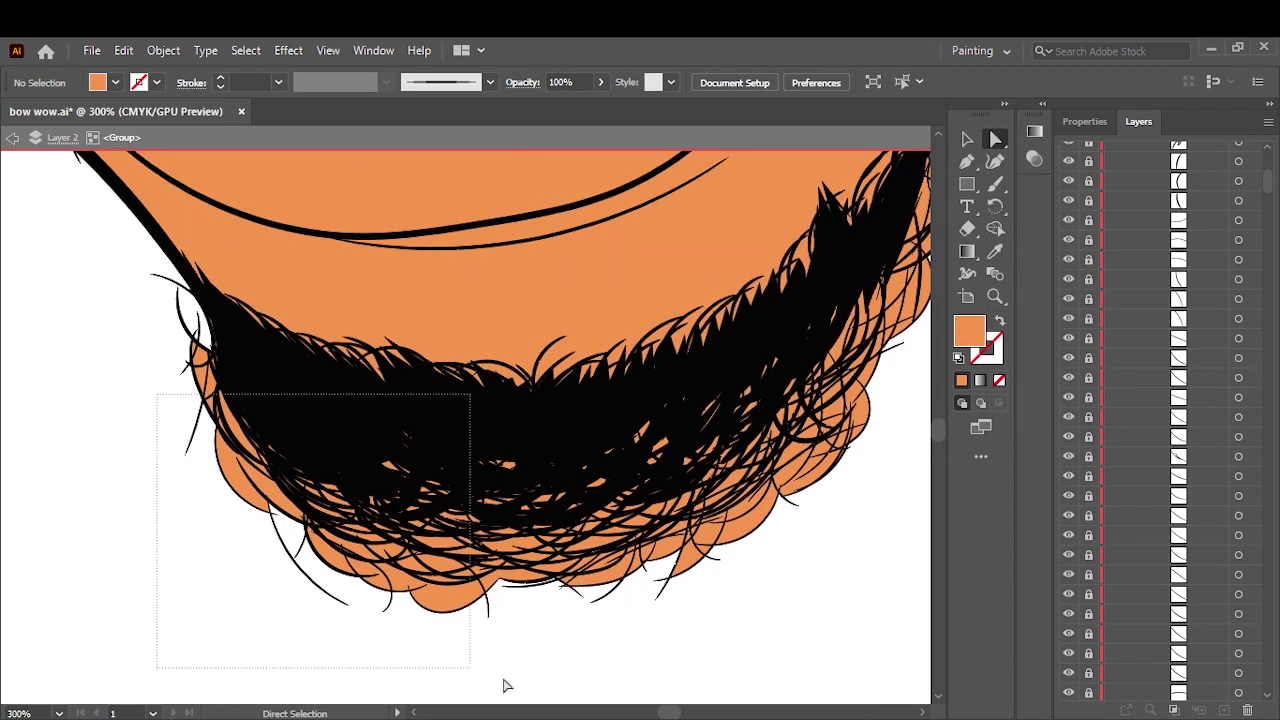
{"action": "left_click_drag", "start_coordinate": [505, 686], "coordinate": [686, 666]}
{"action": "scroll", "coordinate": [686, 666], "scroll_direction": "right", "scroll_amount": 3}
{"action": "scroll", "coordinate": [160, 360], "scroll_direction": "up", "scroll_amount": 3}
{"action": "left_click_drag", "start_coordinate": [804, 195], "coordinate": [740, 312]}
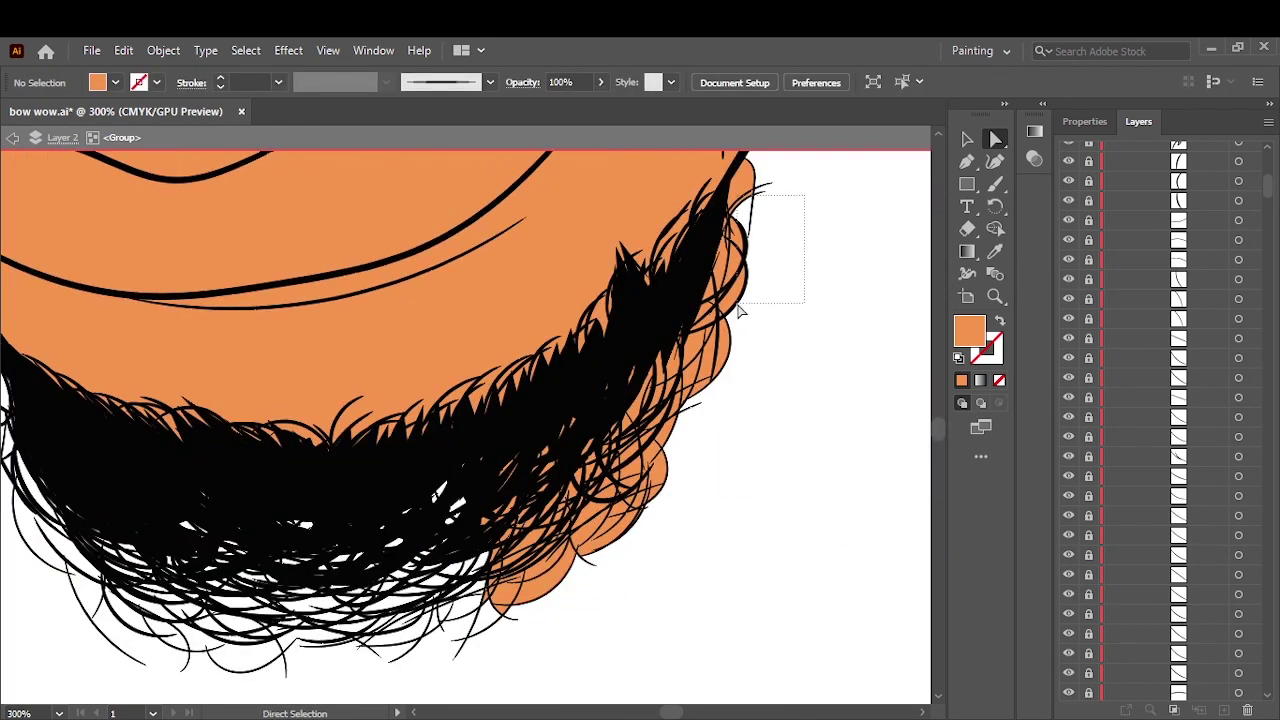
{"action": "key", "text": "Delete"}
{"action": "left_click_drag", "start_coordinate": [757, 268], "coordinate": [612, 371]}
{"action": "key", "text": "Delete"}
{"action": "left_click_drag", "start_coordinate": [651, 457], "coordinate": [457, 606]}
{"action": "key", "text": "Delete"}
{"action": "left_click_drag", "start_coordinate": [566, 450], "coordinate": [420, 610]}
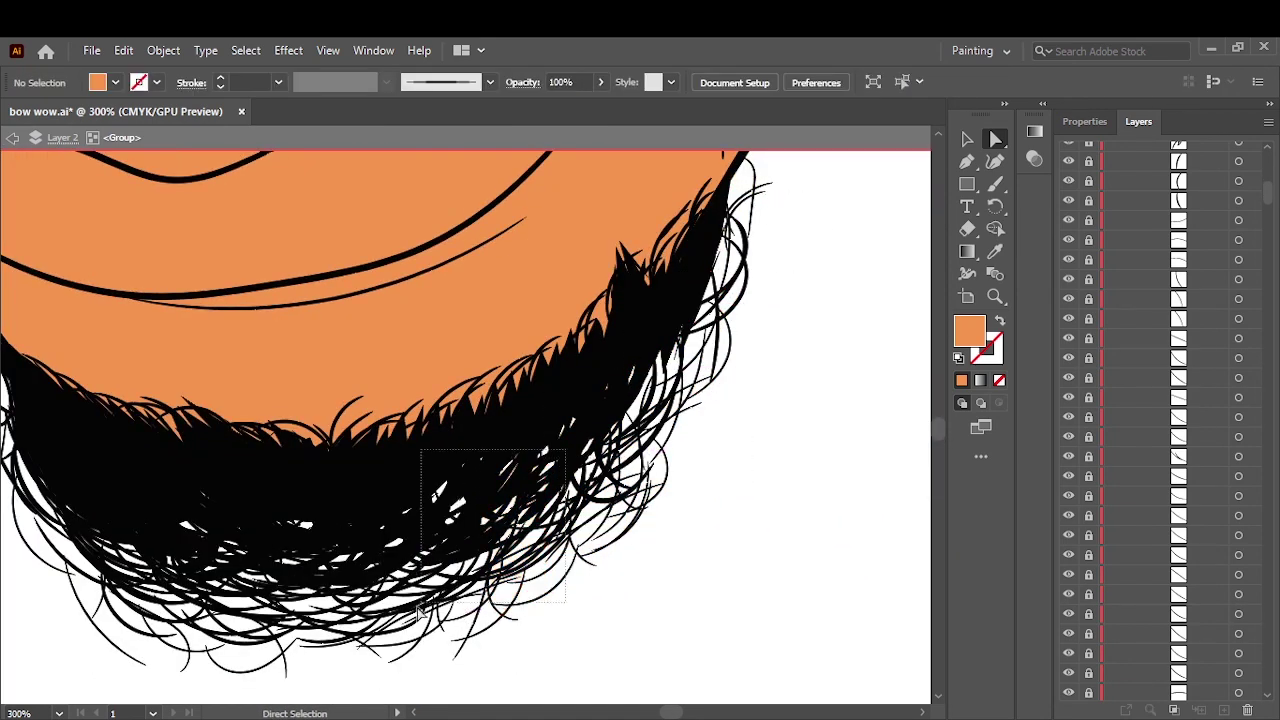
{"action": "key", "text": "ctrl+0"}
- Isolate the braid group and fill all its paths with a very dark red
{"action": "key", "text": "v"}
{"action": "scroll", "coordinate": [570, 470], "scroll_direction": "up", "scroll_amount": 10}
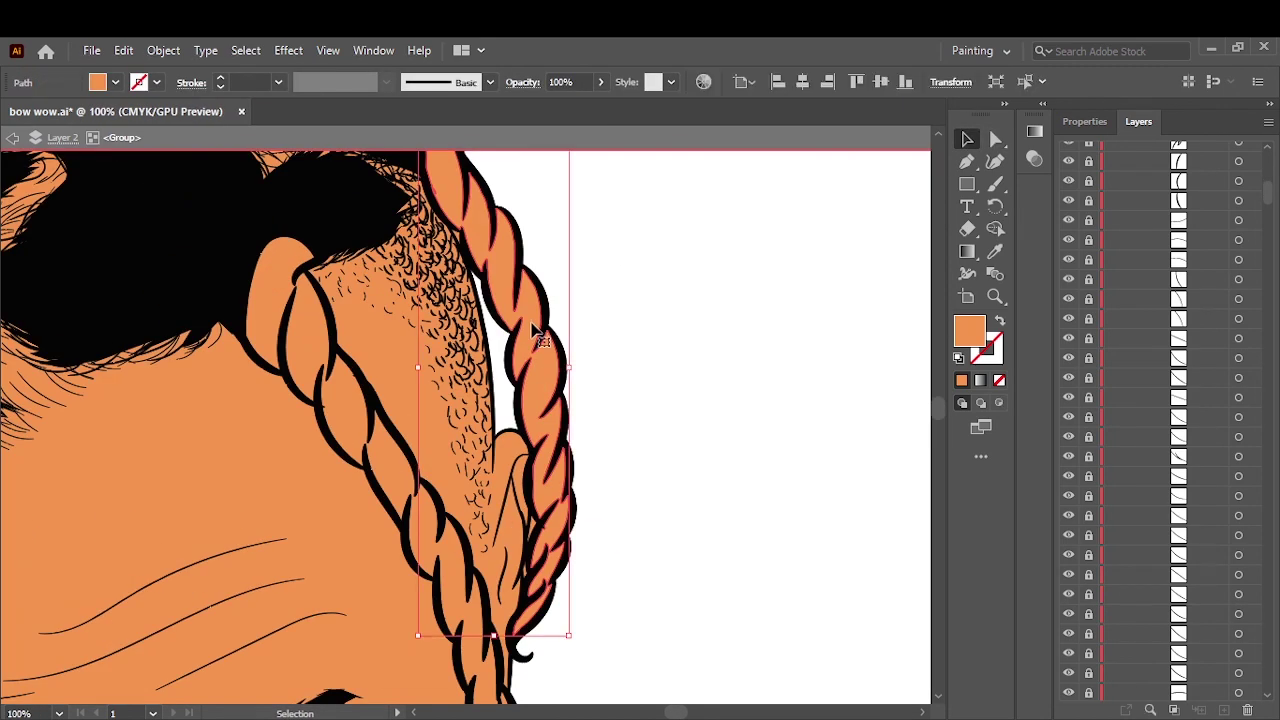
{"action": "double_click", "coordinate": [456, 485]}
{"action": "key", "text": "Escape"}
{"action": "double_click", "coordinate": [703, 471]}
{"action": "scroll", "coordinate": [703, 471], "scroll_direction": "down", "scroll_amount": 3}
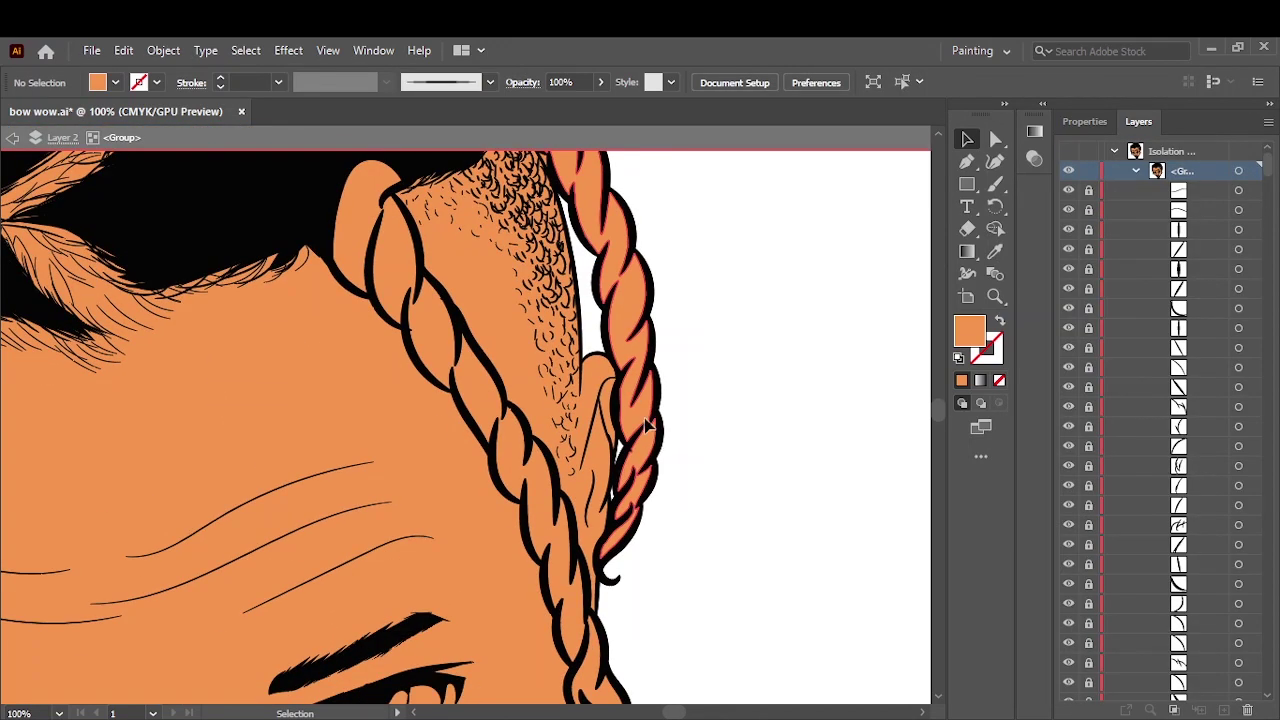
{"action": "key", "text": "ctrl+a"}
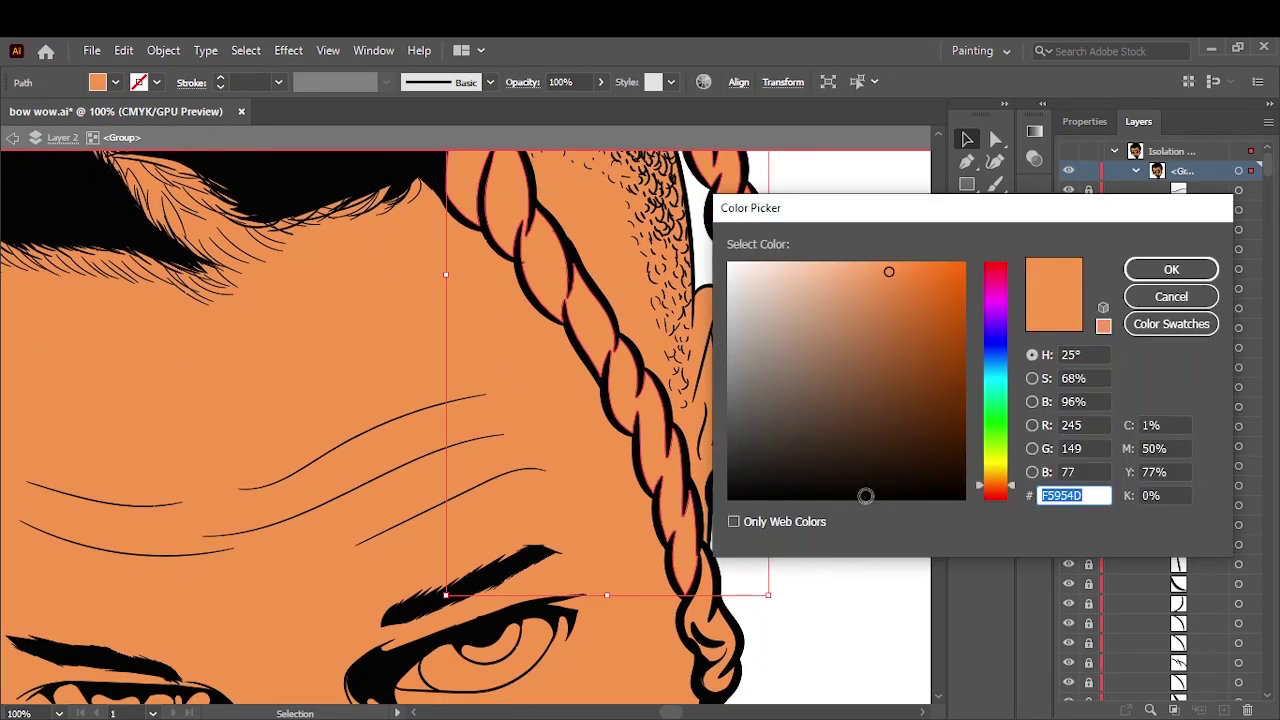
{"action": "left_click_drag", "start_coordinate": [996, 470], "coordinate": [996, 496]}
{"action": "mouse_move", "coordinate": [886, 446]}
{"action": "left_mouse_down"}
{"action": "mouse_move", "coordinate": [940, 437]}
{"action": "mouse_move", "coordinate": [920, 463]}
{"action": "left_mouse_up"}
{"action": "left_click", "coordinate": [1171, 269]}
{"action": "scroll", "coordinate": [908, 294], "scroll_direction": "down", "scroll_amount": 5}
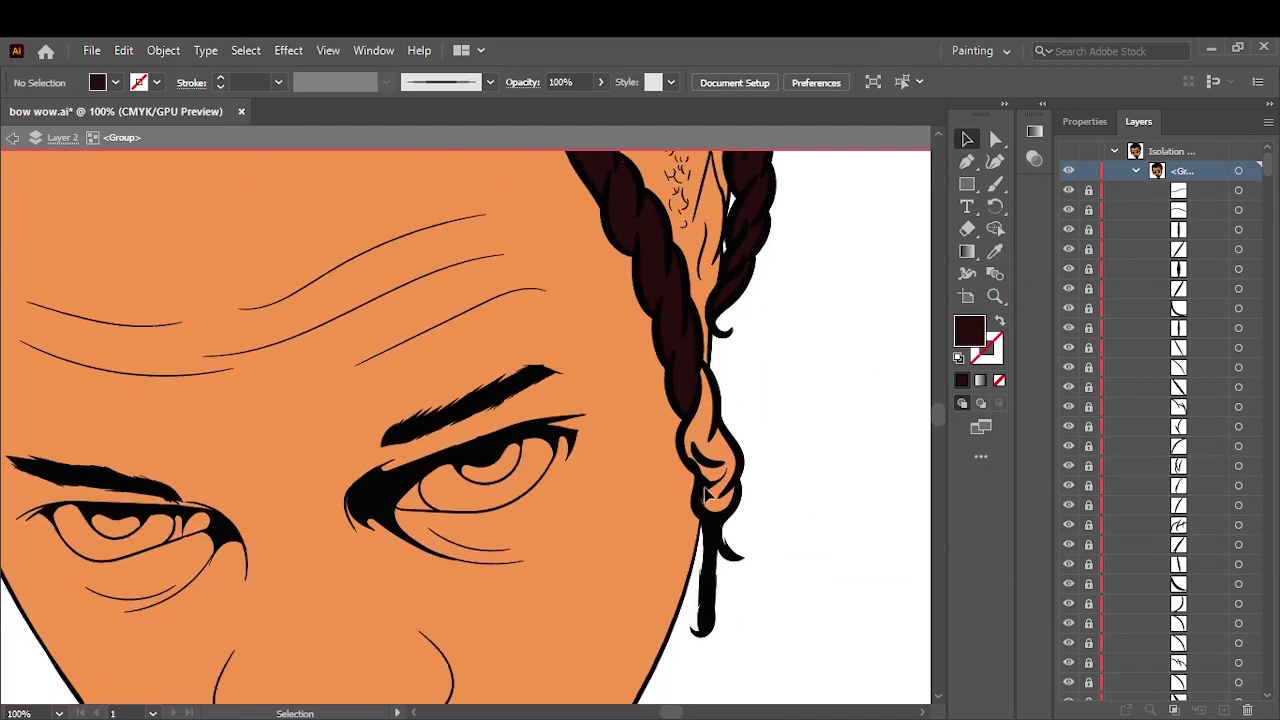
- Select the braid group's pieces and a small orange piece at the hairline
{"action": "key", "text": "i"}
{"action": "key", "text": "v"}
{"action": "left_click", "coordinate": [851, 297]}
{"action": "scroll", "coordinate": [491, 471], "scroll_direction": "up", "scroll_amount": 5}
{"action": "key", "text": "ctrl+a"}
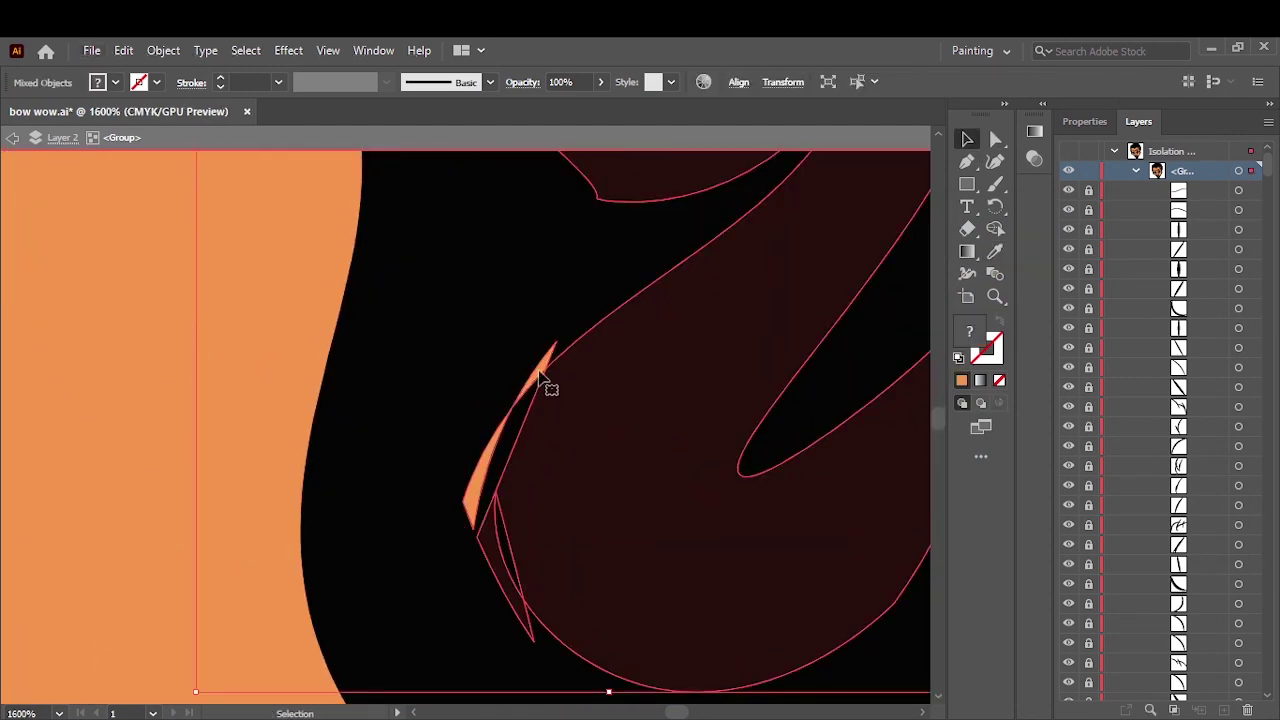
{"action": "key", "text": "ctrl+0"}
{"action": "scroll", "coordinate": [470, 240], "scroll_direction": "up", "scroll_amount": 5}
{"action": "left_click", "coordinate": [470, 240]}
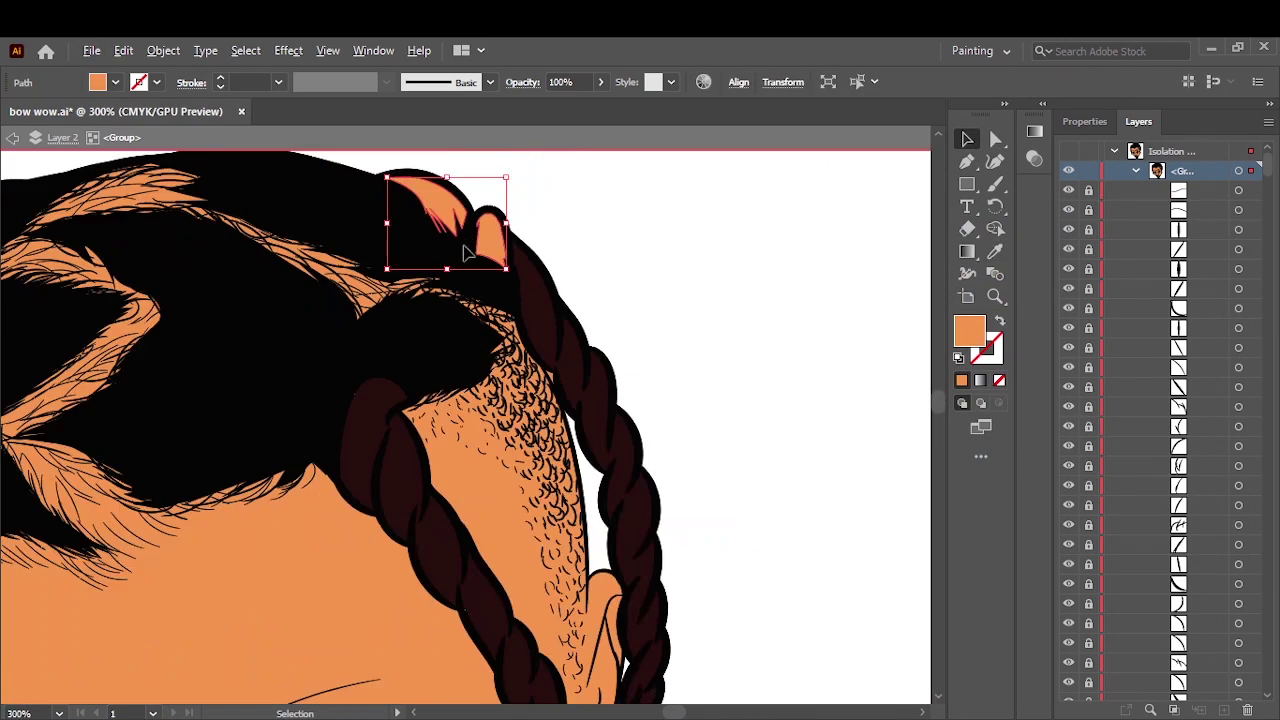
{"action": "scroll", "coordinate": [390, 388], "scroll_direction": "down", "scroll_amount": 1}
{"action": "scroll", "coordinate": [390, 388], "scroll_direction": "down", "scroll_amount": 2}
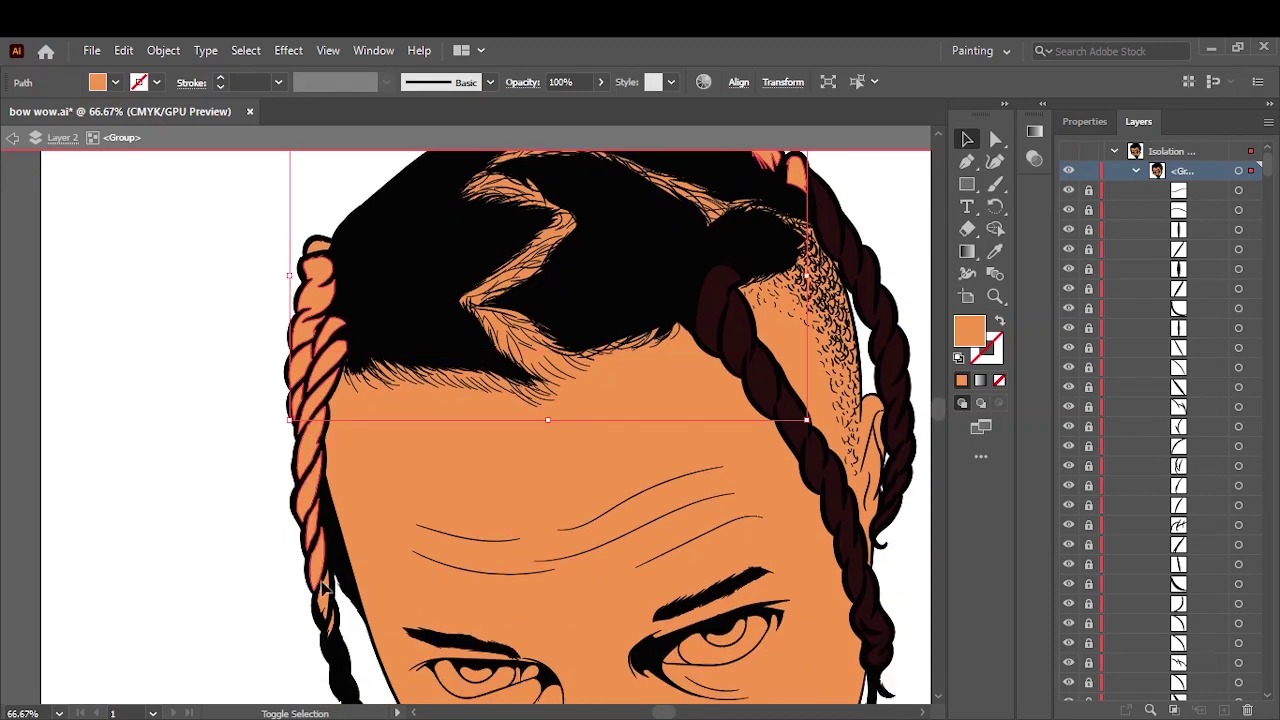
- Eyedrop the dark brown onto the left braid pieces and a small orange braid piece
{"action": "key", "text": "i"}
{"action": "left_click", "coordinate": [760, 378]}
{"action": "scroll", "coordinate": [310, 300], "scroll_direction": "up", "scroll_amount": 3}
{"action": "left_click", "coordinate": [320, 265], "text": "ctrl"}
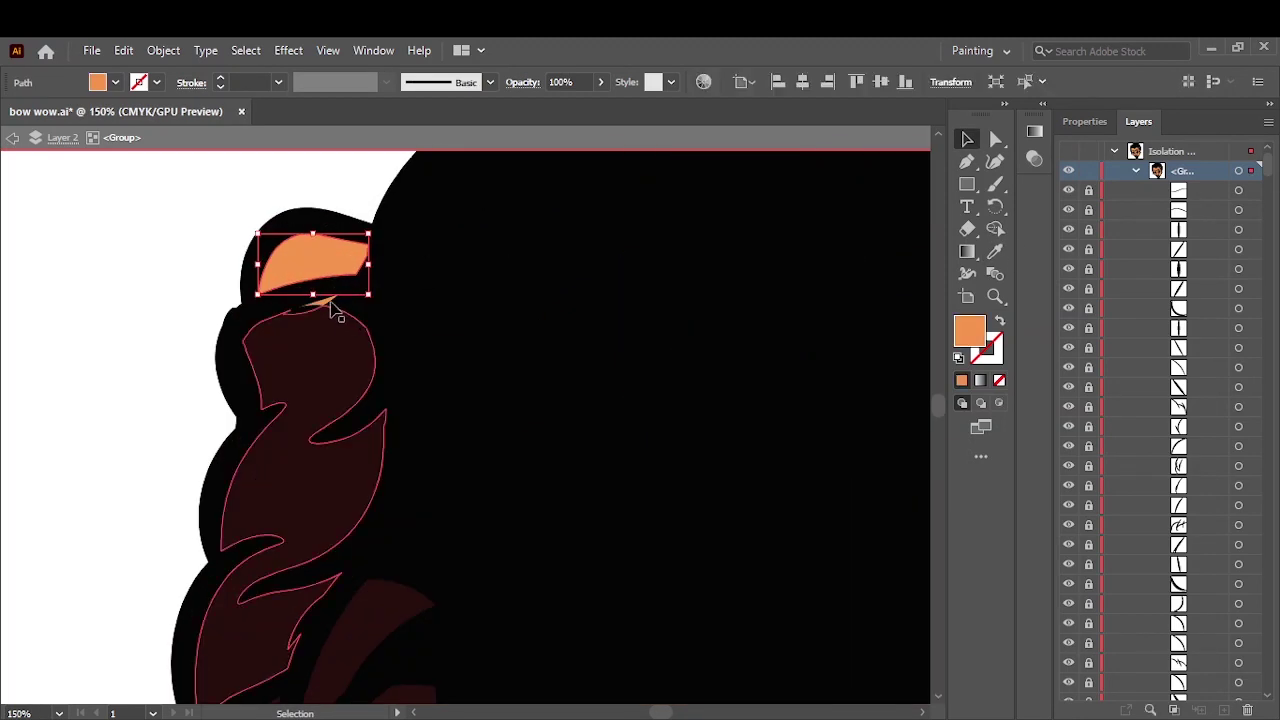
{"action": "left_click", "coordinate": [334, 330]}
{"action": "left_click", "coordinate": [967, 139]}
{"action": "left_click", "coordinate": [314, 371]}
{"action": "scroll", "coordinate": [330, 450], "scroll_direction": "down", "scroll_amount": 1}
- Lighten the braid's dark brown via Adjust Colors with Black −6% and Yellow +3%
{"action": "left_click", "coordinate": [123, 50]}
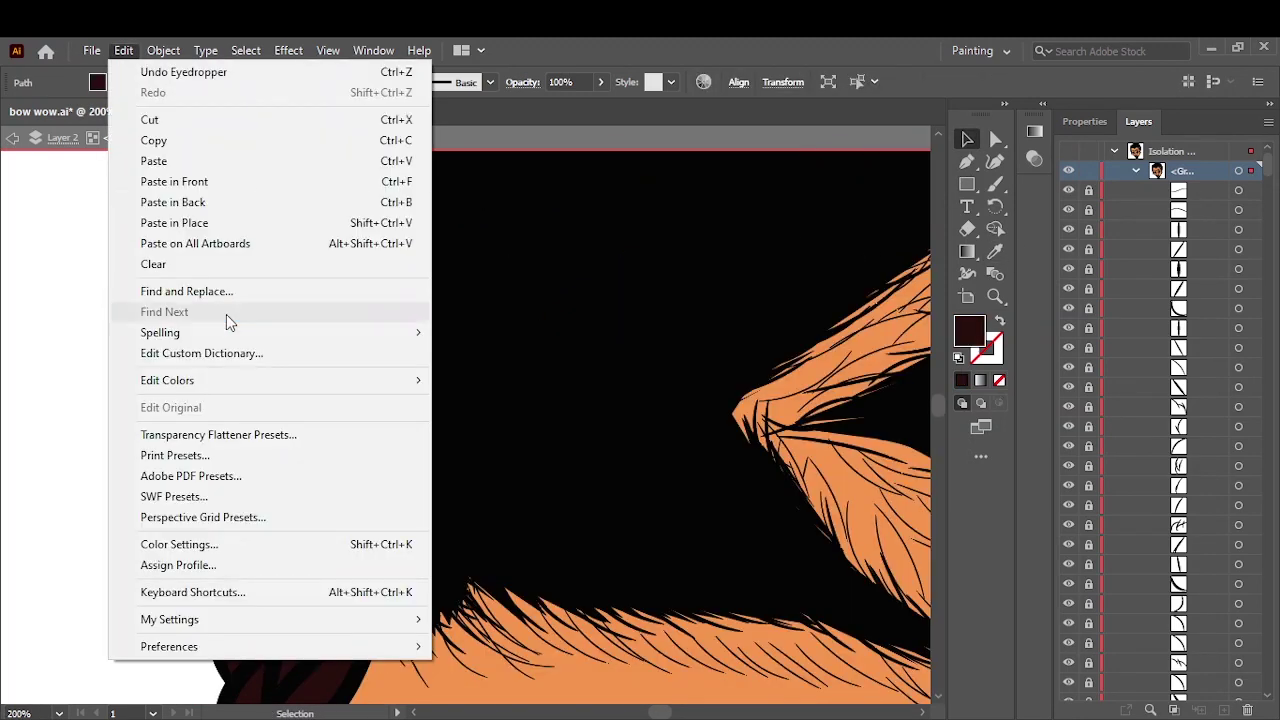
{"action": "left_click", "coordinate": [465, 421]}
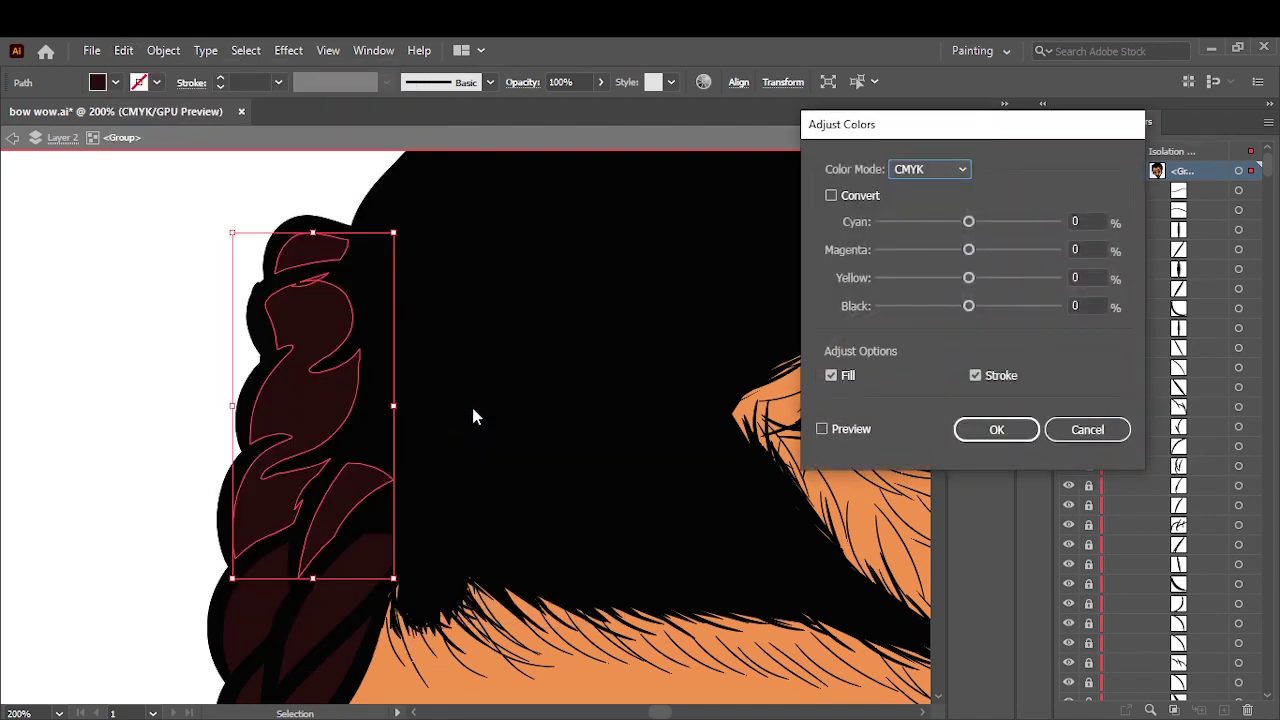
{"action": "left_click_drag", "start_coordinate": [968, 306], "coordinate": [977, 224]}
{"action": "left_click", "coordinate": [822, 429]}
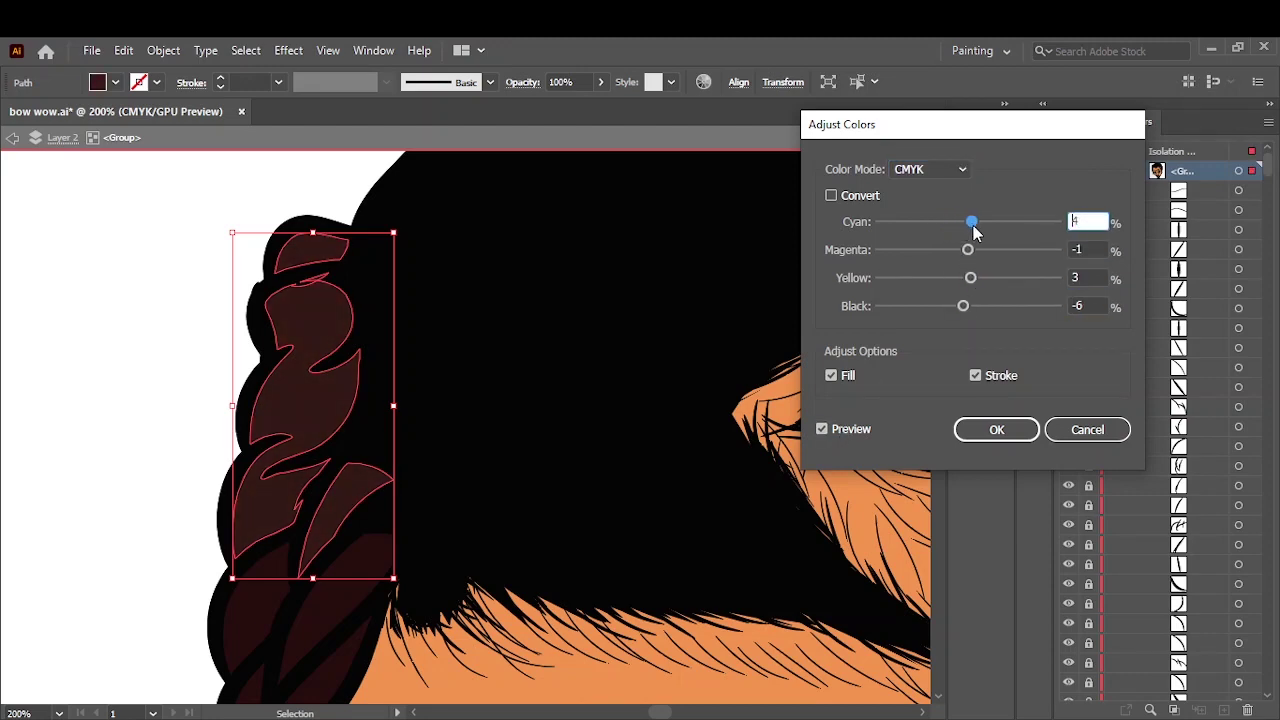
{"action": "left_click", "coordinate": [997, 429]}
{"action": "scroll", "coordinate": [600, 337], "scroll_direction": "down", "scroll_amount": 3}
{"action": "scroll", "coordinate": [463, 363], "scroll_direction": "up", "scroll_amount": 3}
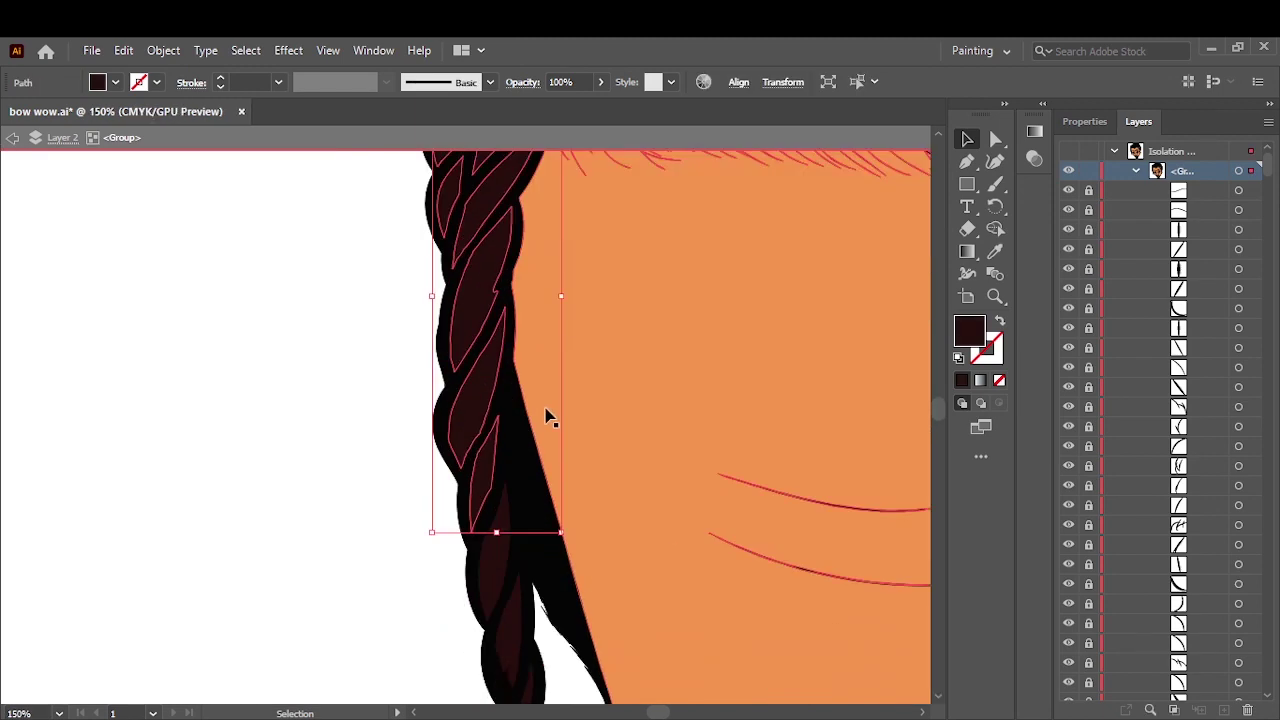
{"action": "scroll", "coordinate": [540, 500], "scroll_direction": "down", "scroll_amount": 3}
- Clear the braid selection and return to the Selection tool over the mouth
{"action": "key", "text": "i"}
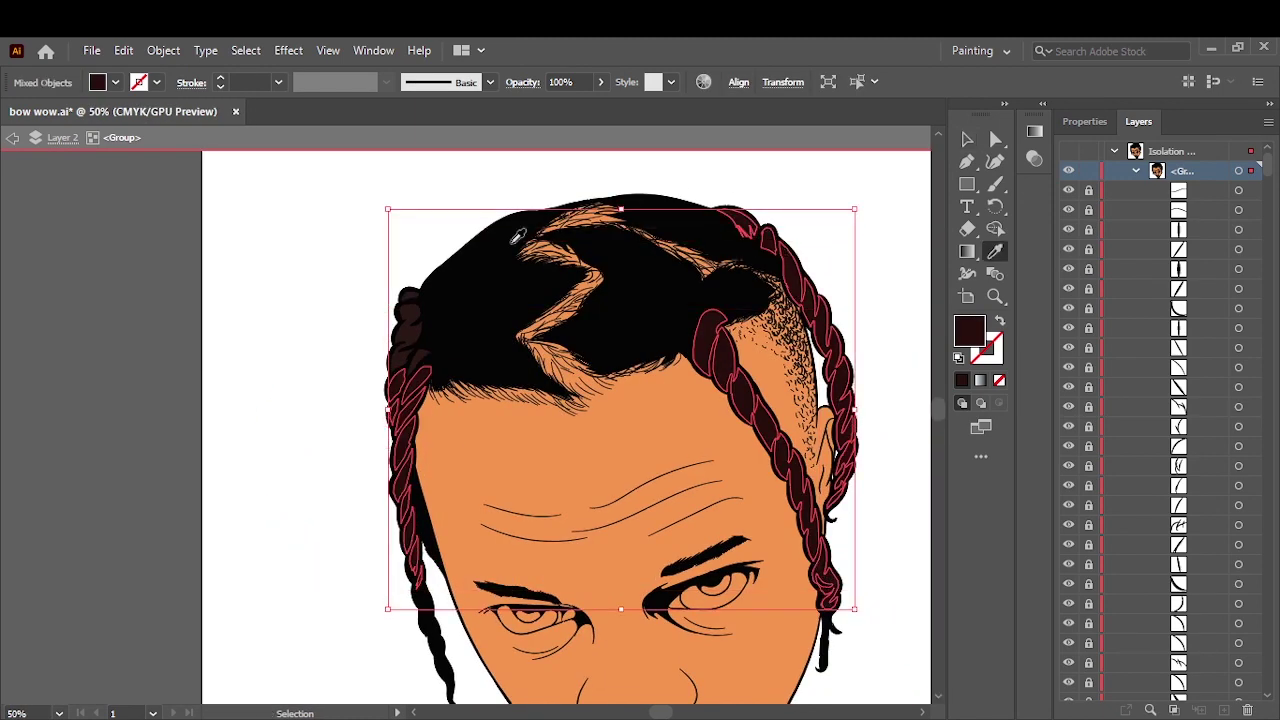
{"action": "key", "text": "ctrl+shift+a"}
{"action": "scroll", "coordinate": [721, 481], "scroll_direction": "up", "scroll_amount": 5}
{"action": "scroll", "coordinate": [543, 514], "scroll_direction": "up", "scroll_amount": 3}
{"action": "left_click", "coordinate": [540, 512], "text": "ctrl"}
{"action": "scroll", "coordinate": [668, 489], "scroll_direction": "down", "scroll_amount": 8}
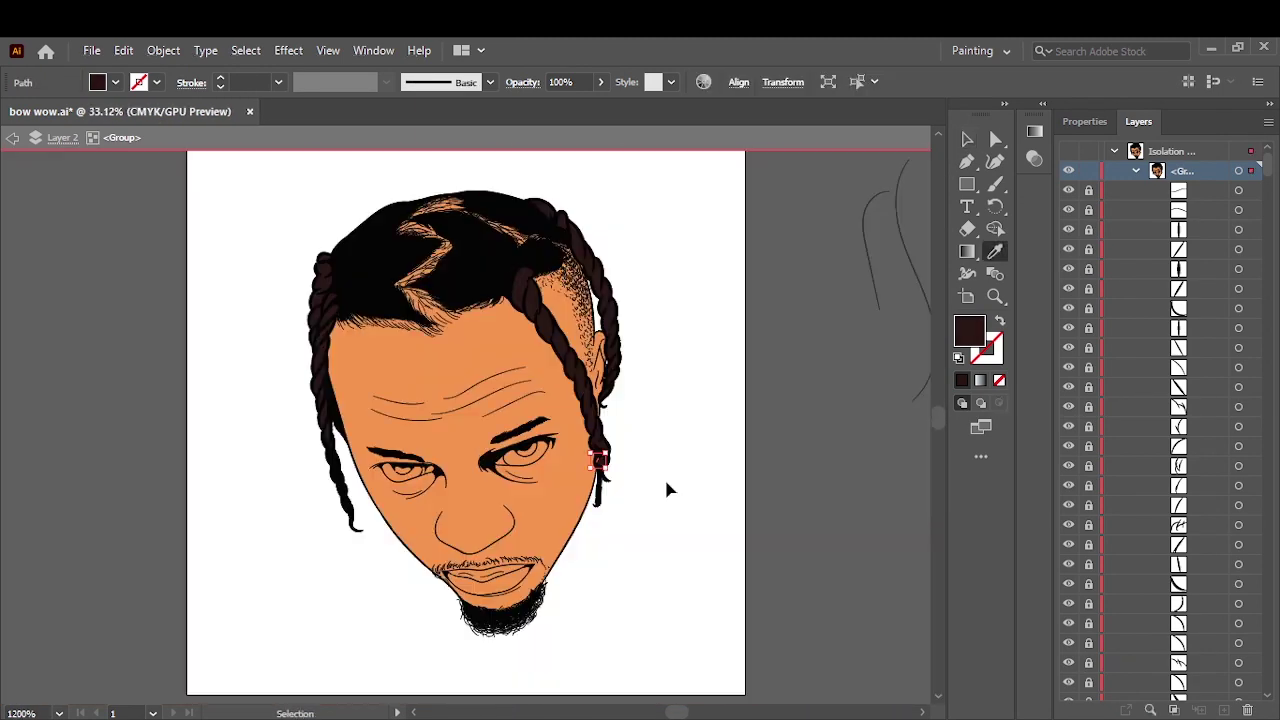
{"action": "key", "text": "ctrl+shift+a"}
{"action": "key", "text": "v"}
{"action": "scroll", "coordinate": [490, 595], "scroll_direction": "up", "scroll_amount": 5}
- Fill the lower lip reddish and the upper lip red-orange, undoing a trial purple
{"action": "left_click", "coordinate": [457, 486]}
{"action": "double_click", "coordinate": [969, 330]}
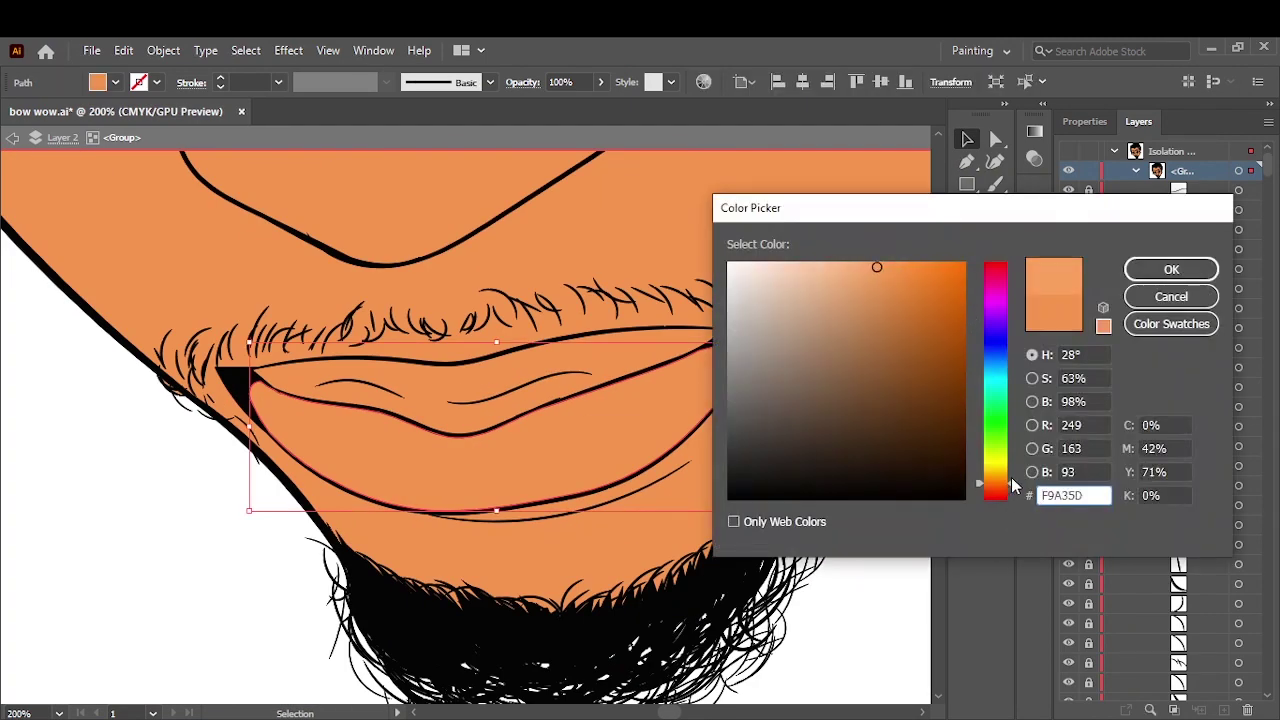
{"action": "left_click", "coordinate": [1171, 269]}
{"action": "left_click_drag", "start_coordinate": [1015, 485], "coordinate": [1014, 491]}
{"action": "left_click", "coordinate": [634, 360]}
{"action": "double_click", "coordinate": [969, 330]}
{"action": "left_click", "coordinate": [1171, 269]}
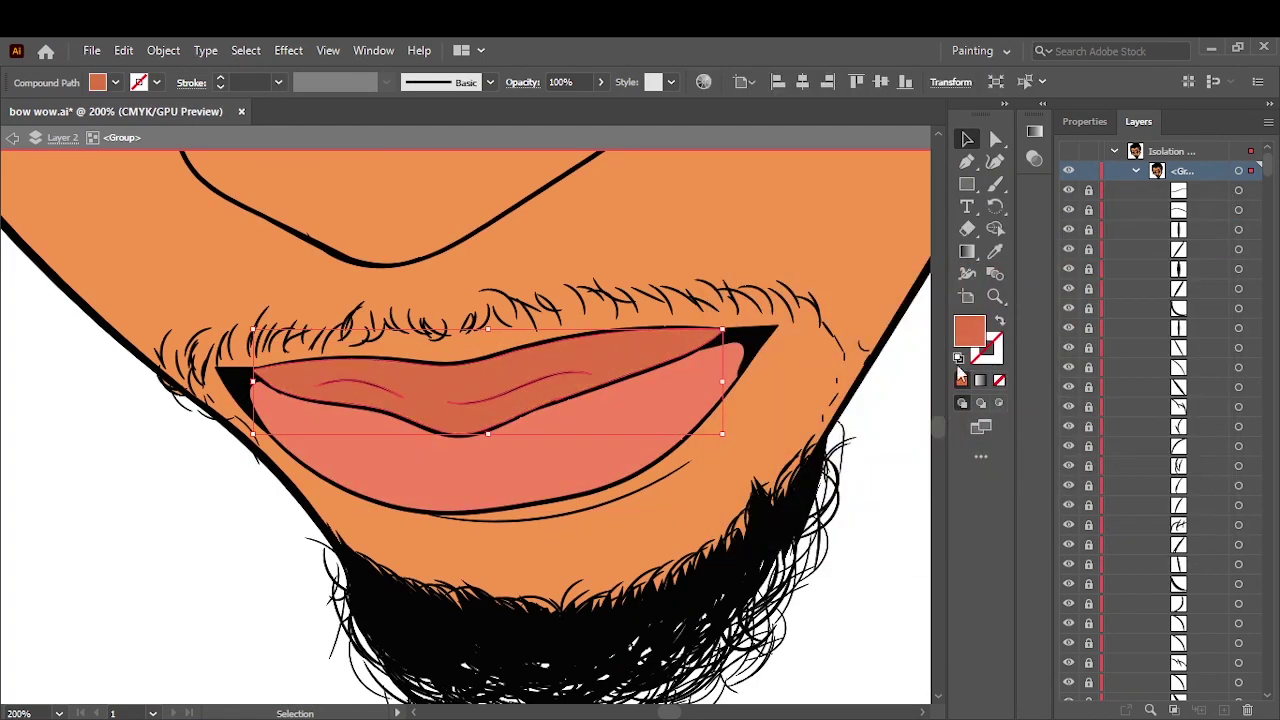
{"action": "double_click", "coordinate": [969, 330]}
{"action": "left_click", "coordinate": [877, 417]}
{"action": "left_click", "coordinate": [1171, 269]}
{"action": "key", "text": "ctrl+z"}
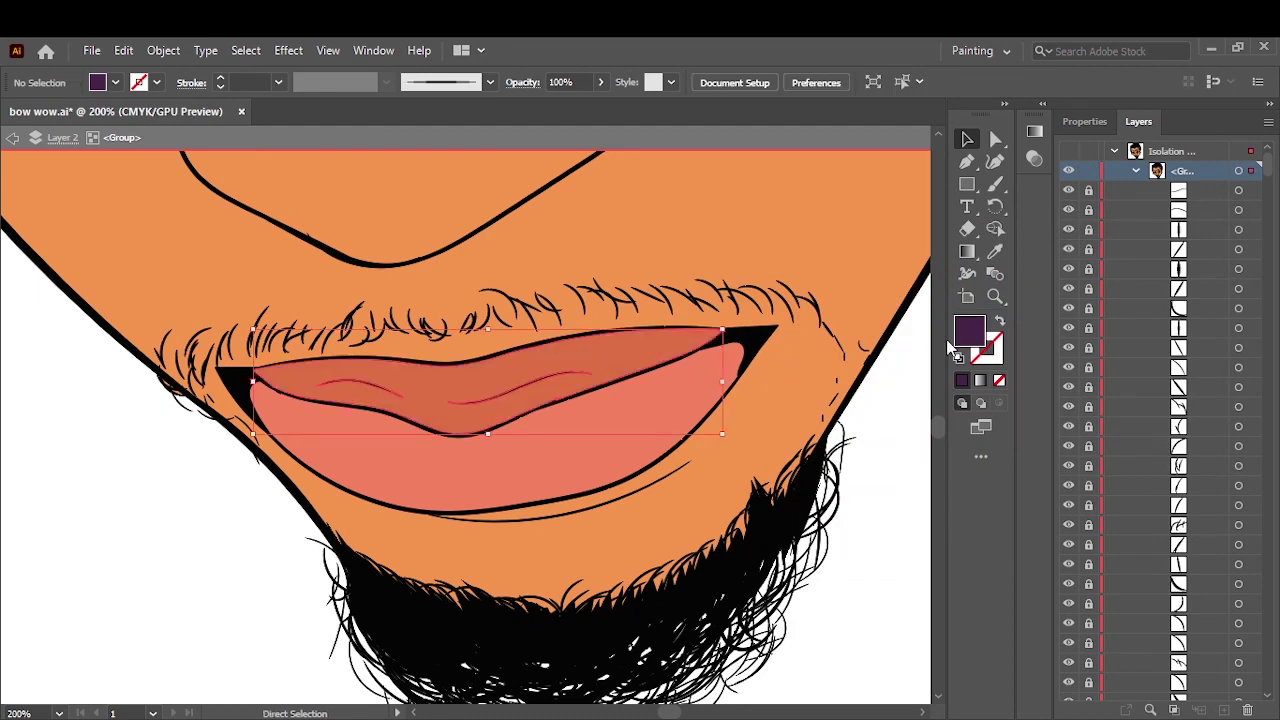
{"action": "double_click", "coordinate": [969, 330]}
{"action": "left_click", "coordinate": [1166, 266]}
- Fill the eye whites light grey
{"action": "key", "text": "ctrl+shift+a"}
{"action": "scroll", "coordinate": [923, 434], "scroll_direction": "down", "scroll_amount": 3}
{"action": "scroll", "coordinate": [875, 440], "scroll_direction": "up", "scroll_amount": 3}
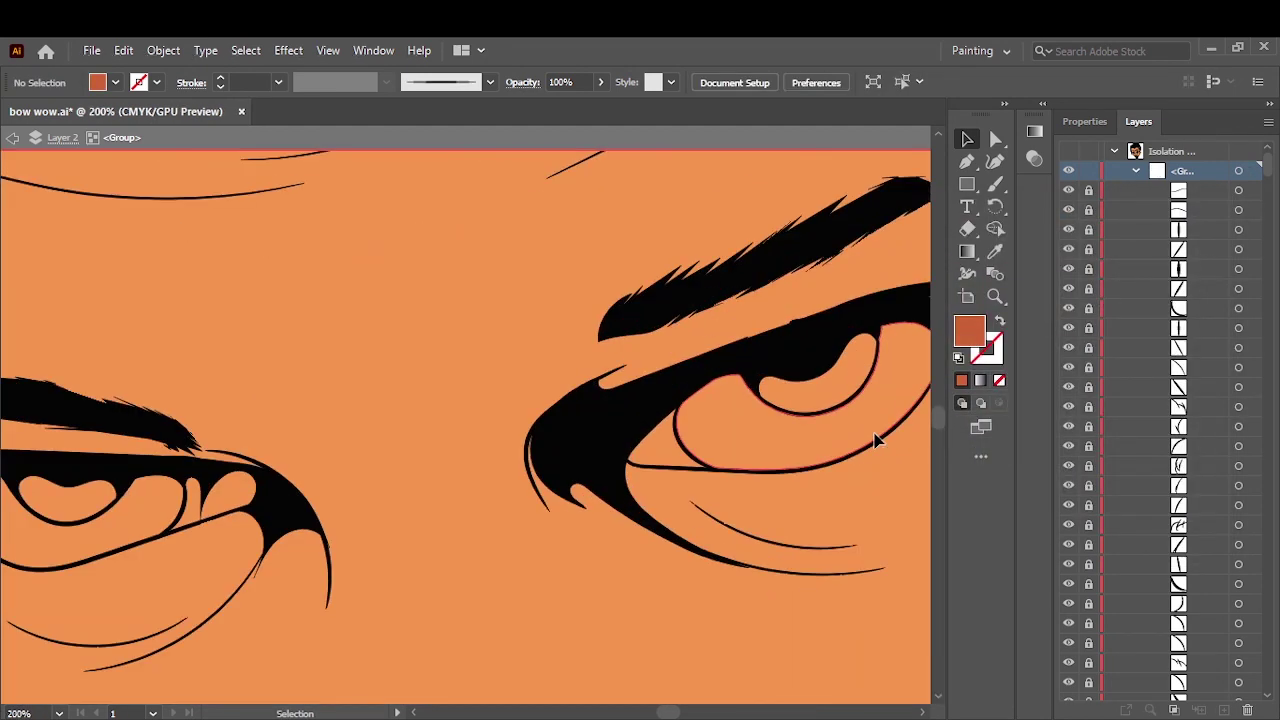
{"action": "scroll", "coordinate": [875, 440], "scroll_direction": "down", "scroll_amount": 2}
{"action": "left_click", "coordinate": [720, 420]}
{"action": "double_click", "coordinate": [969, 330]}
{"action": "left_click", "coordinate": [1171, 269]}
- Fill both inner eye corners red and the irises dark brown
{"action": "left_click", "coordinate": [614, 443]}
{"action": "left_click", "coordinate": [250, 490], "text": "shift"}
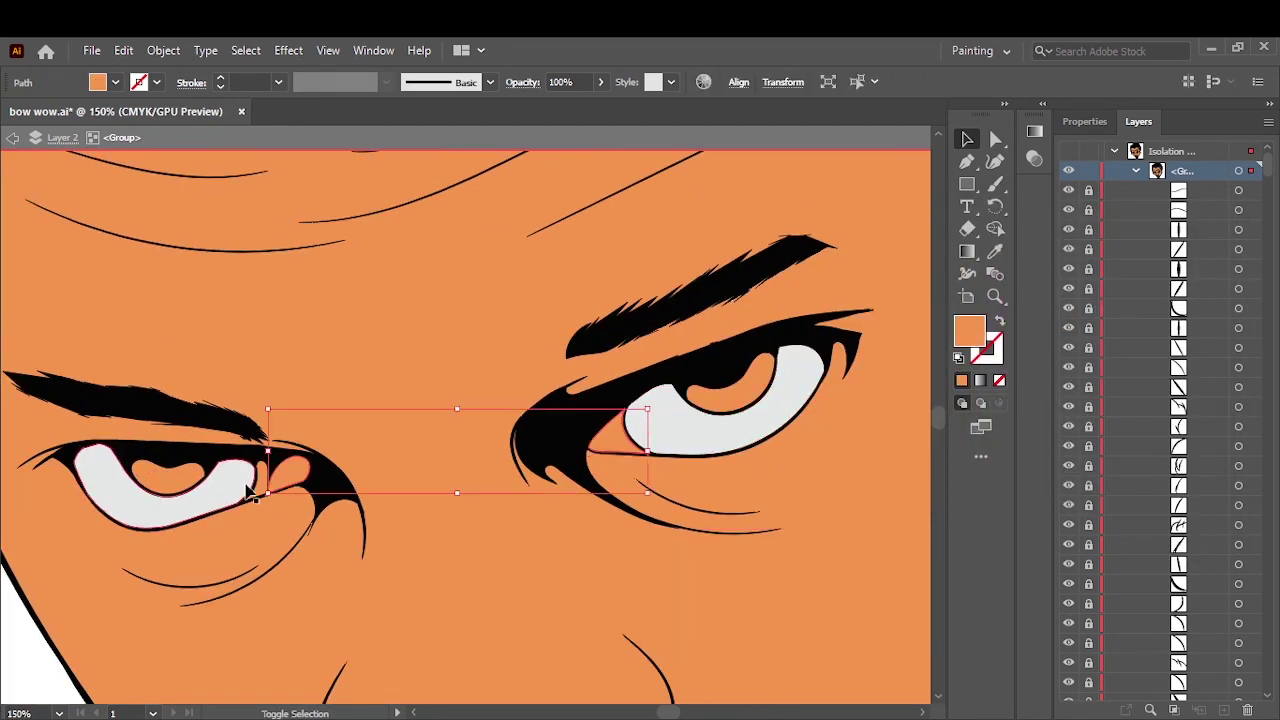
{"action": "double_click", "coordinate": [969, 330]}
{"action": "left_click", "coordinate": [1171, 269]}
{"action": "left_click", "coordinate": [760, 375]}
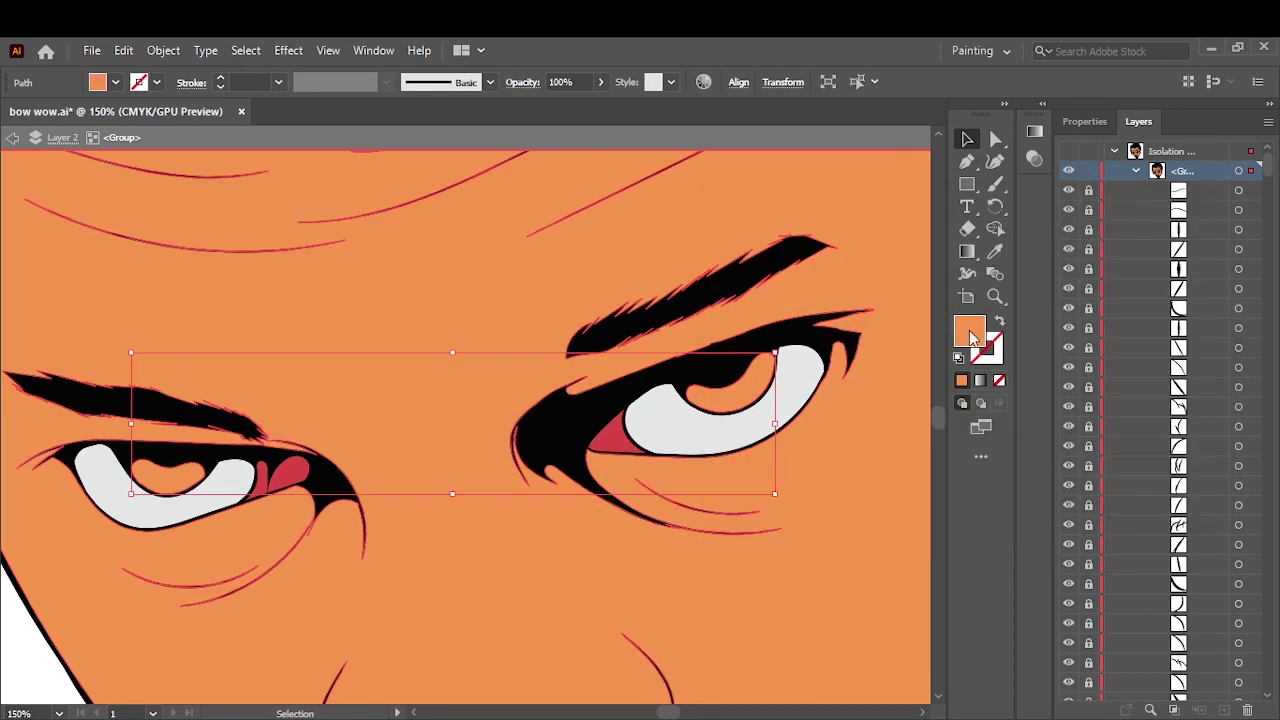
{"action": "double_click", "coordinate": [969, 330]}
{"action": "left_click", "coordinate": [1169, 269]}
- Deselect, leave isolation mode and fit the whole artboard in view
{"action": "scroll", "coordinate": [840, 604], "scroll_direction": "down", "scroll_amount": 2}
{"action": "key", "text": "ctrl+shift+a"}
{"action": "scroll", "coordinate": [840, 604], "scroll_direction": "down", "scroll_amount": 1}
{"action": "scroll", "coordinate": [697, 365], "scroll_direction": "up", "scroll_amount": 3}
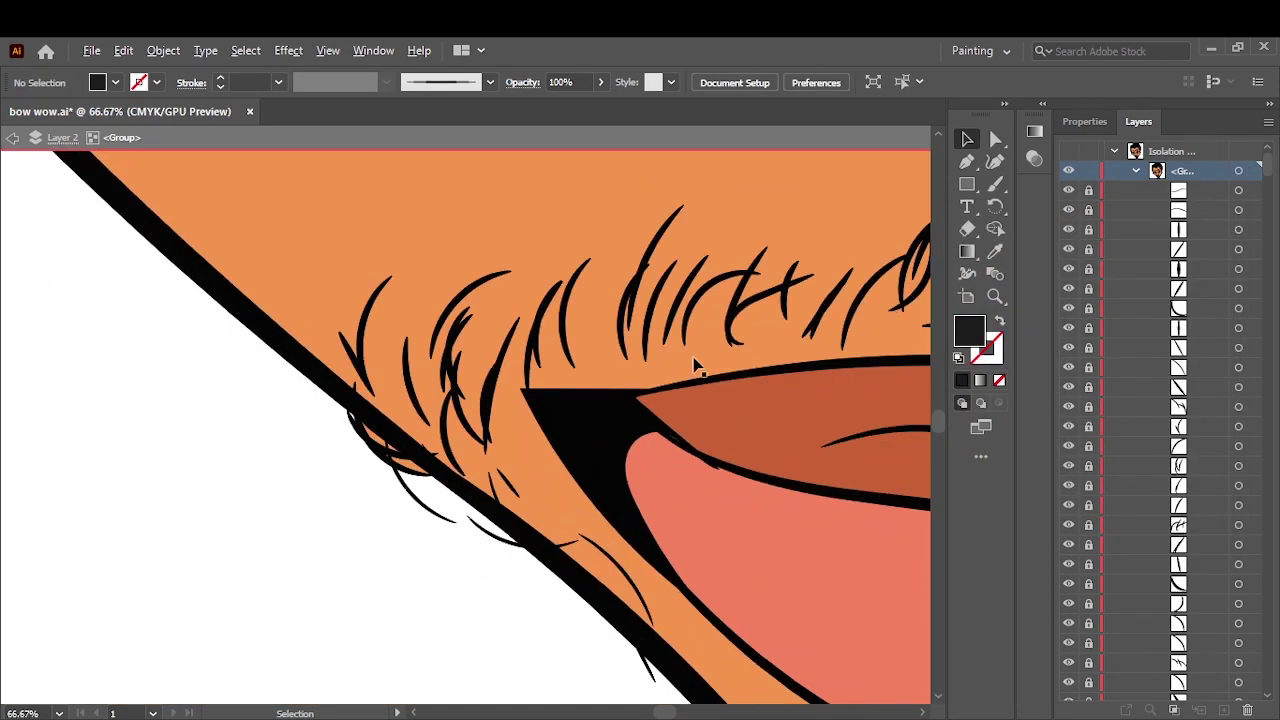
{"action": "scroll", "coordinate": [697, 365], "scroll_direction": "up", "scroll_amount": 2}
{"action": "left_click", "coordinate": [529, 471]}
{"action": "key", "text": "Escape"}
{"action": "key", "text": "ctrl+0"}
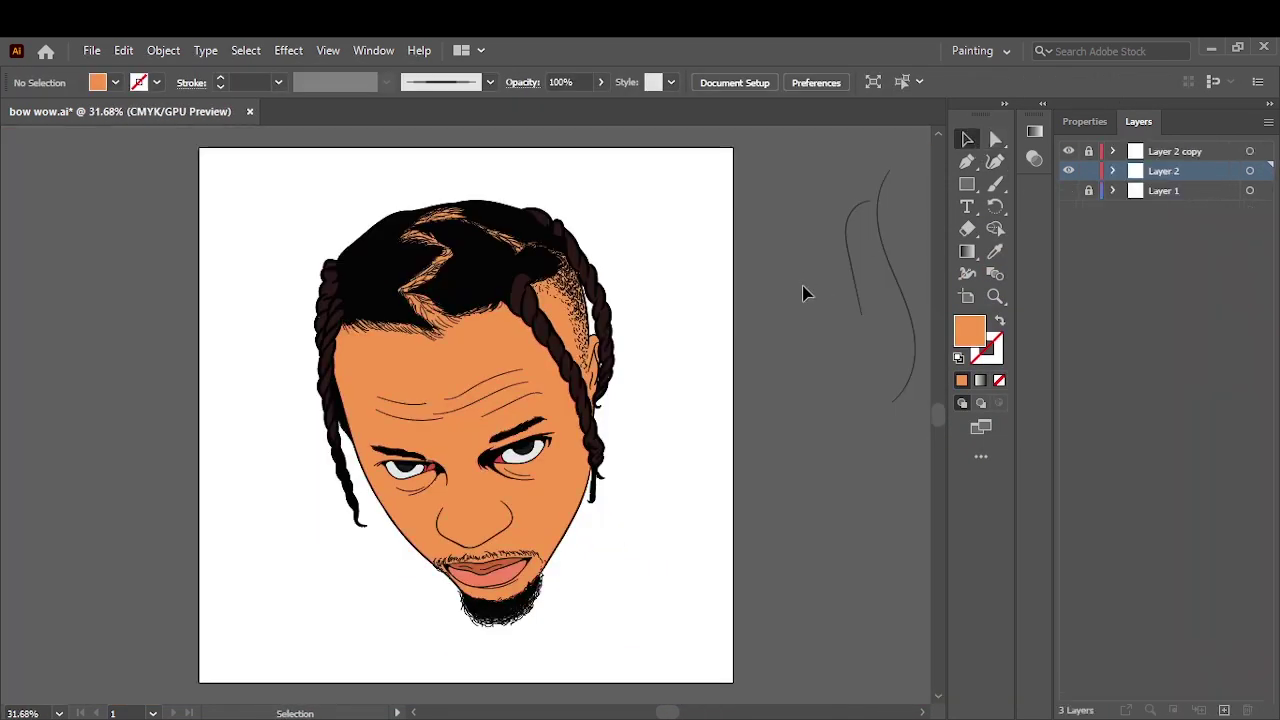
- Duplicate Layer 2, hide and lock the original, and work on Layer 2 copy 2
{"action": "left_click_drag", "start_coordinate": [1163, 170], "coordinate": [1224, 710]}
{"action": "left_click", "coordinate": [1068, 190]}
{"action": "left_click", "coordinate": [1088, 190]}
{"action": "left_click", "coordinate": [495, 341]}
{"action": "scroll", "coordinate": [532, 598], "scroll_direction": "up", "scroll_amount": 3}
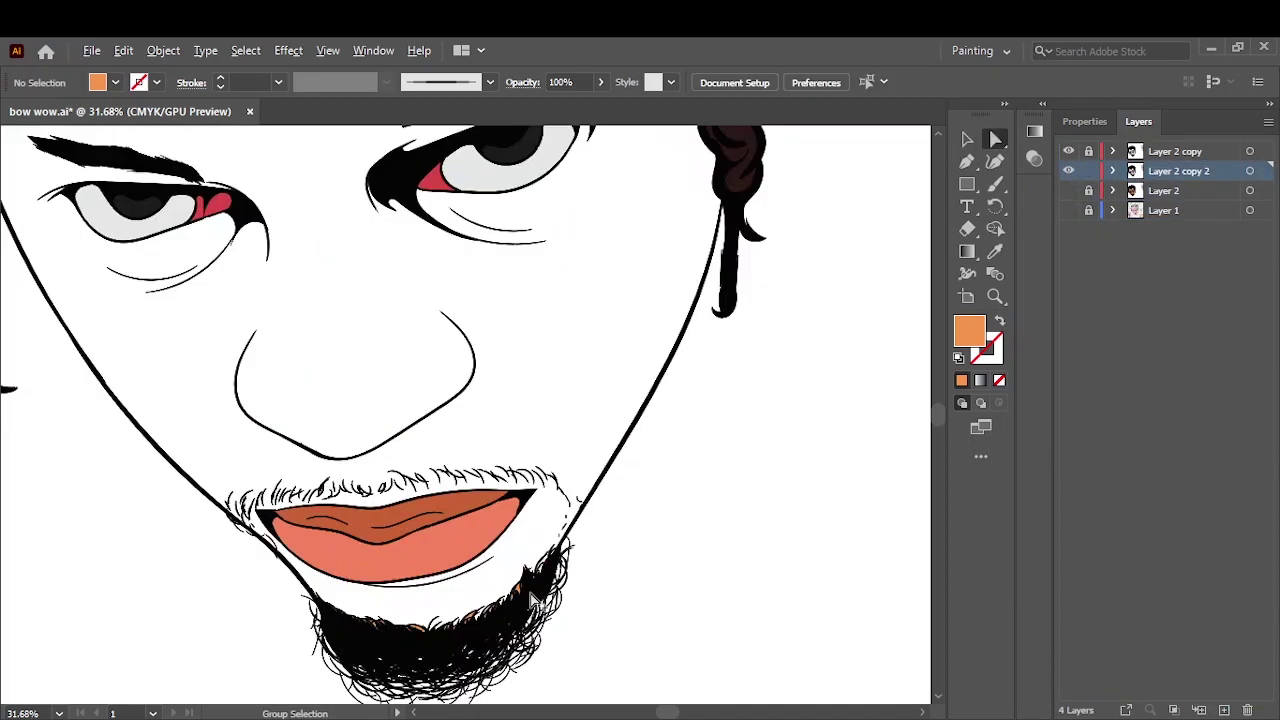
{"action": "scroll", "coordinate": [533, 598], "scroll_direction": "up", "scroll_amount": 3}
{"action": "scroll", "coordinate": [400, 480], "scroll_direction": "up", "scroll_amount": 2}
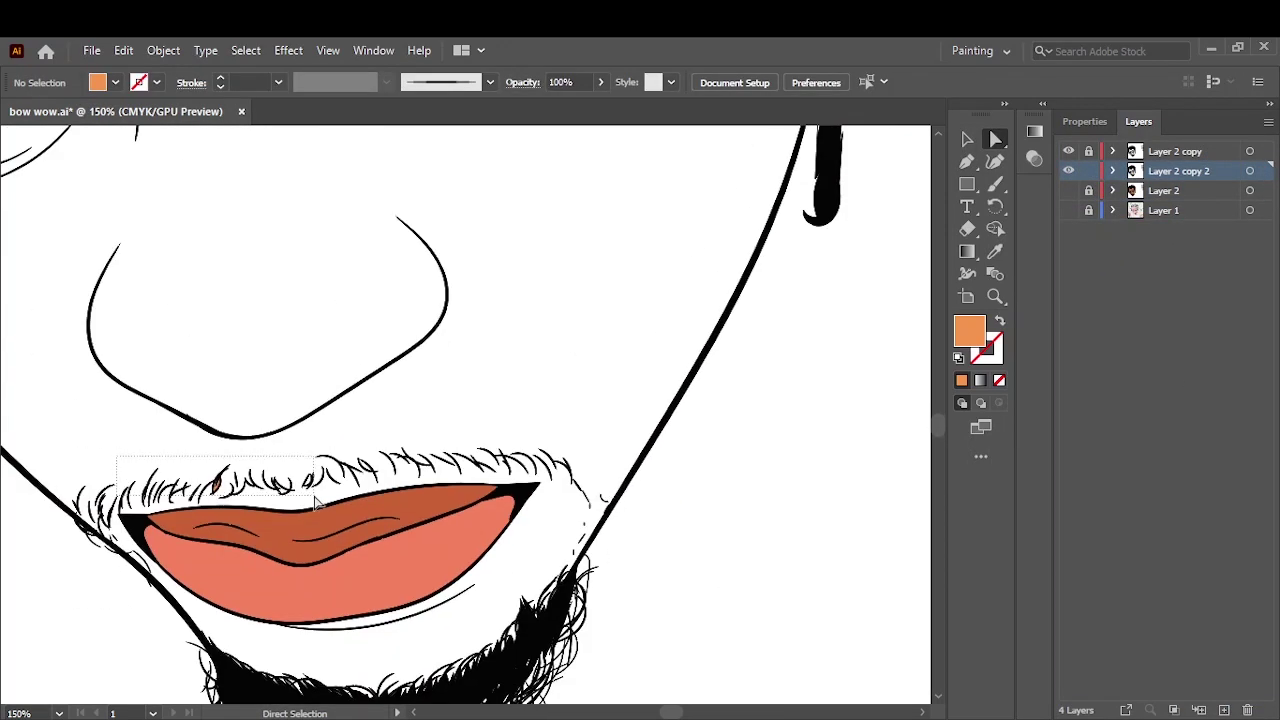
{"action": "scroll", "coordinate": [466, 652], "scroll_direction": "down", "scroll_amount": 3}
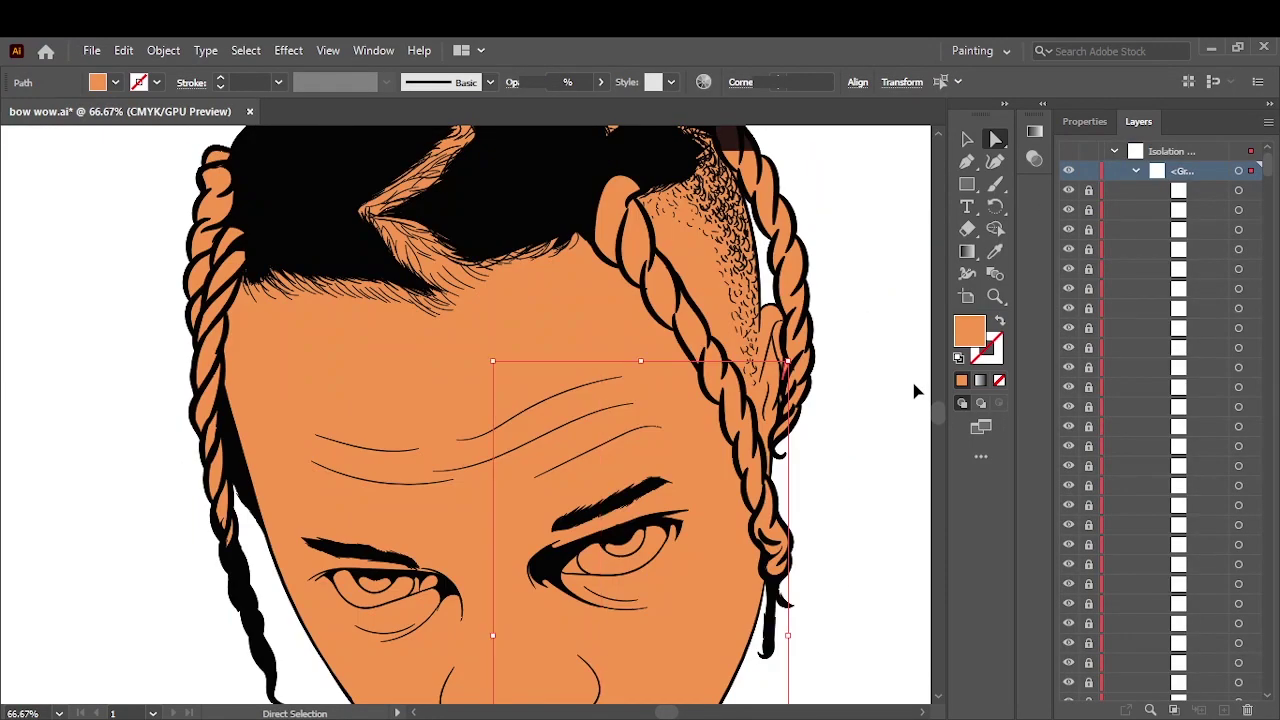
{"action": "scroll", "coordinate": [557, 223], "scroll_direction": "up", "scroll_amount": 2}
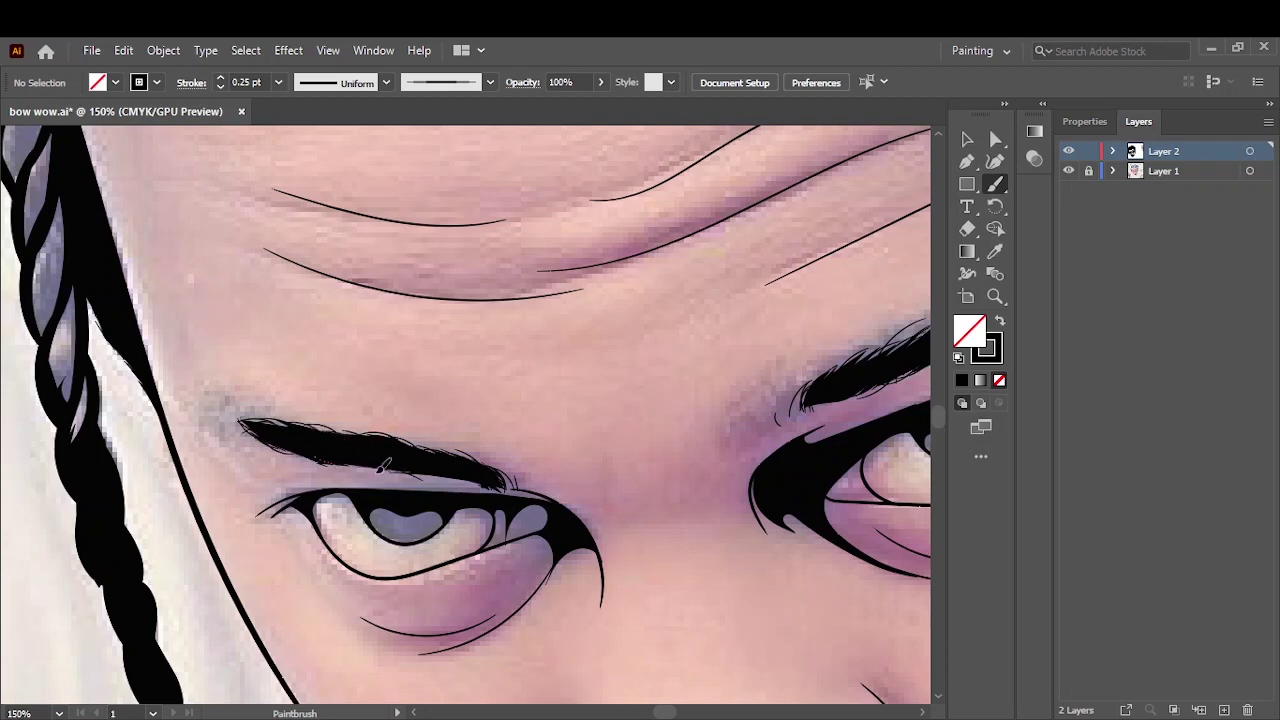
- Hide the Layer 1 reference photo, merge all the line art, and lock Layer 2 copy
{"action": "key", "text": "ctrl+0"}
{"action": "left_click", "coordinate": [1068, 171]}
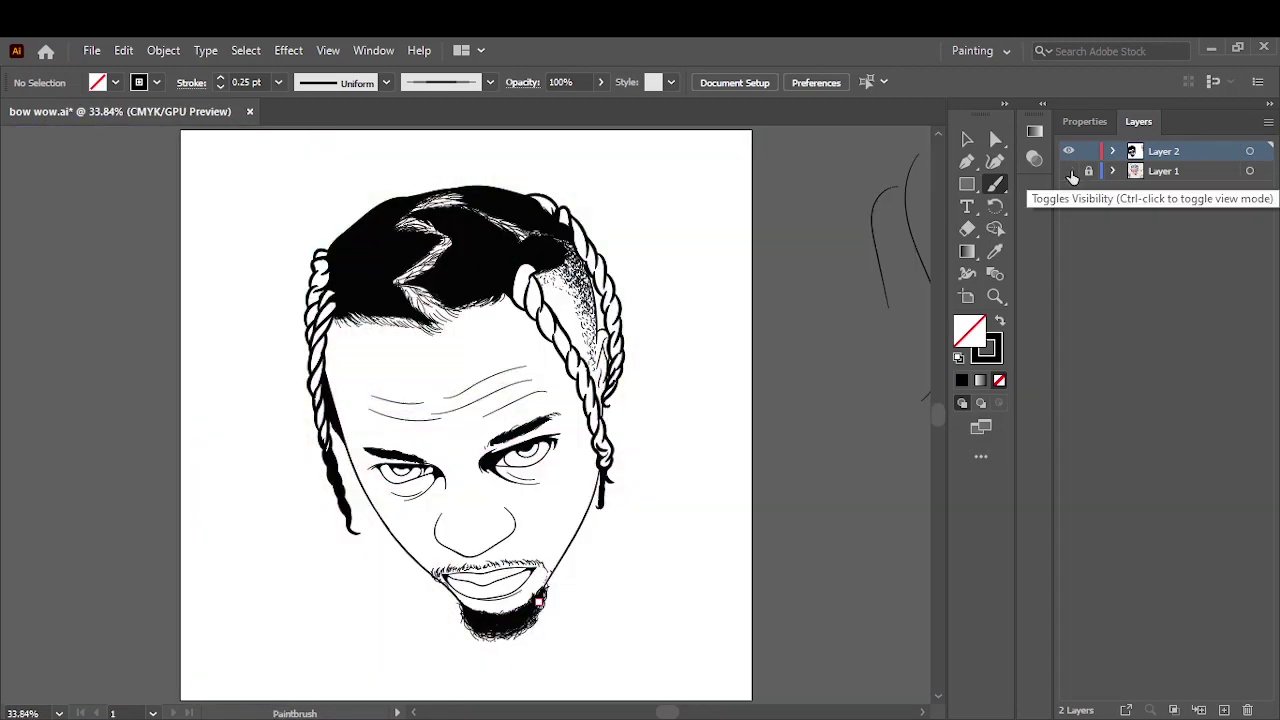
{"action": "key", "text": "ctrl+plus"}
{"action": "key", "text": "ctrl+plus"}
{"action": "key", "text": "ctrl+plus"}
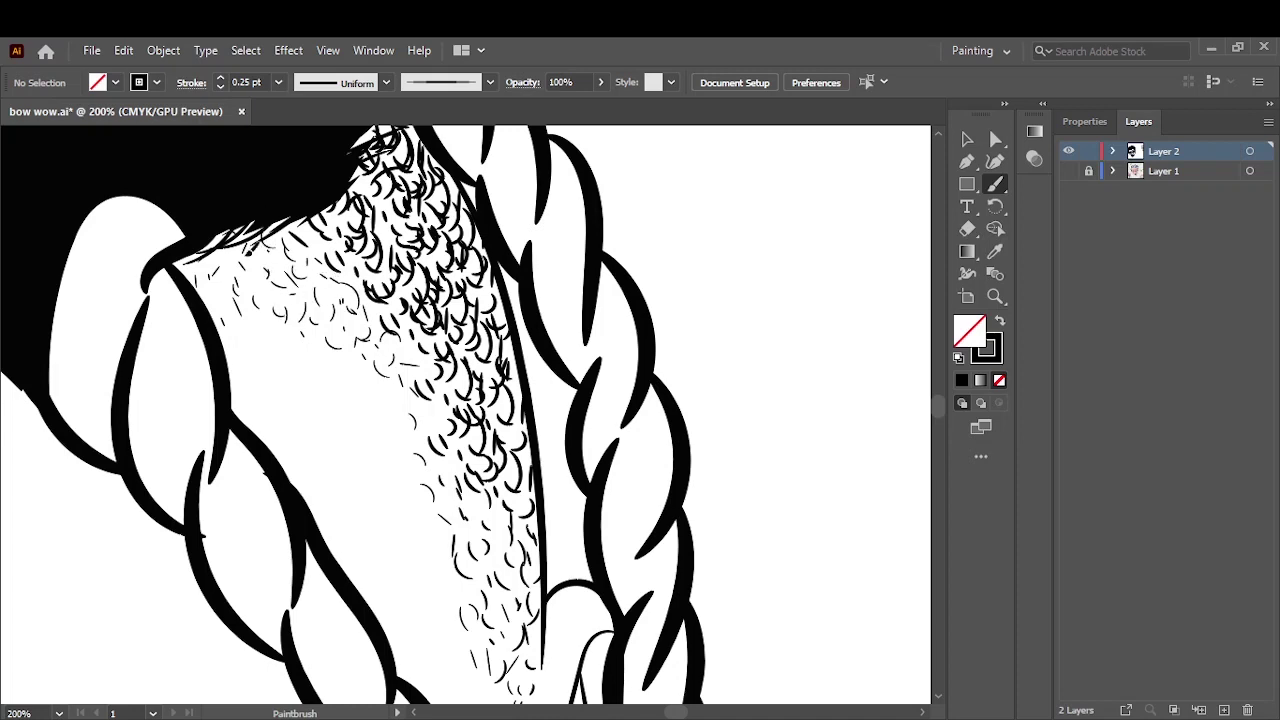
{"action": "key", "text": "ctrl+0"}
{"action": "left_click", "coordinate": [967, 139]}
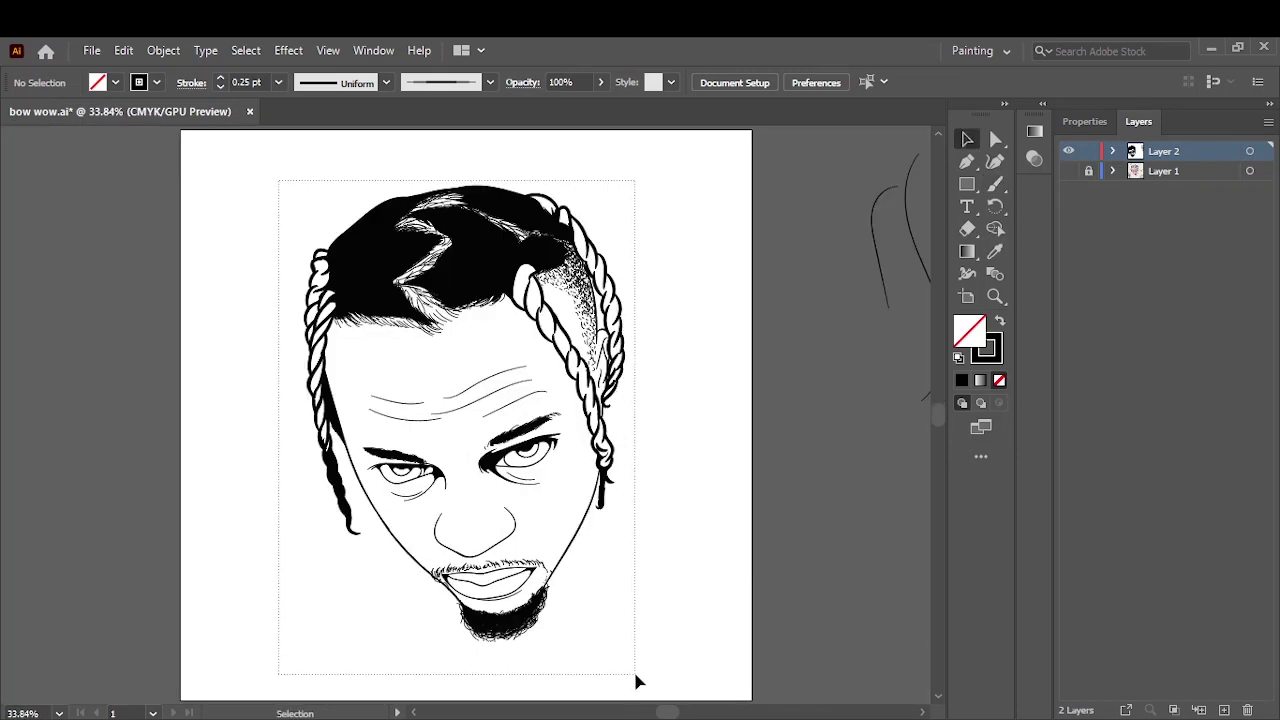
{"action": "key", "text": "ctrl+a"}
{"action": "left_click", "coordinate": [1137, 685]}
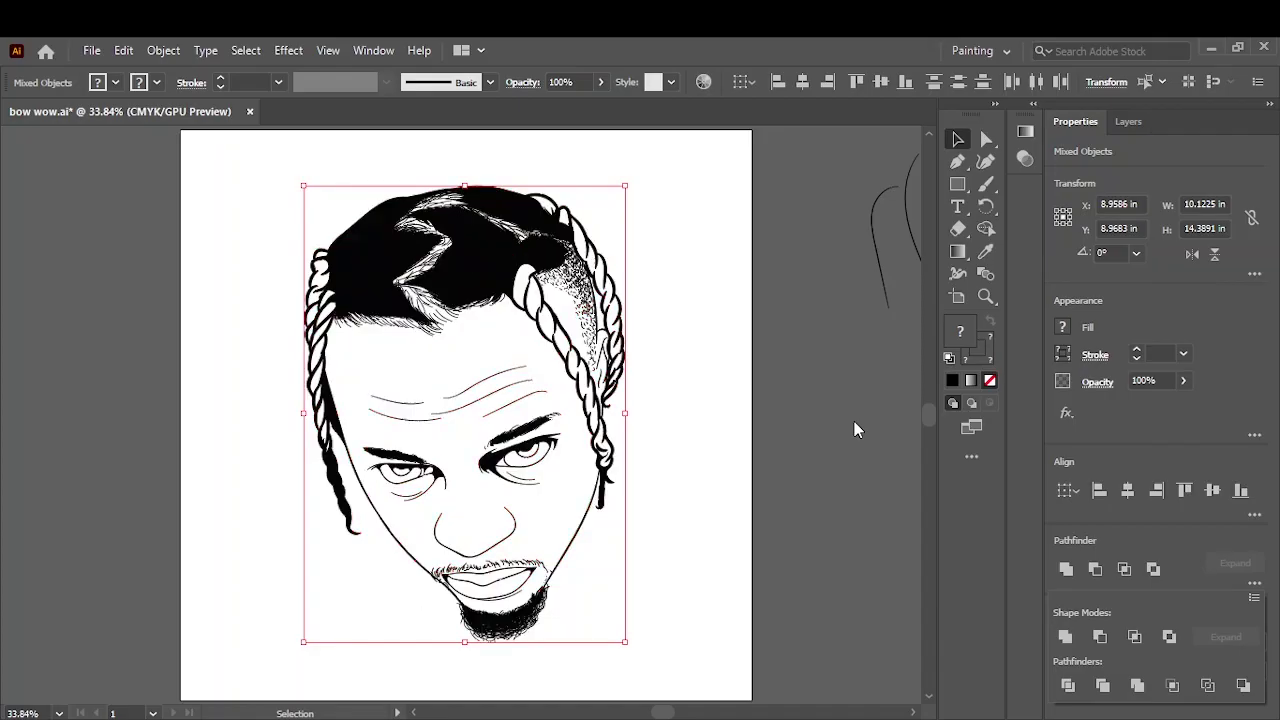
{"action": "left_click", "coordinate": [560, 600]}
{"action": "left_click", "coordinate": [1138, 121]}
{"action": "left_click", "coordinate": [1089, 152]}
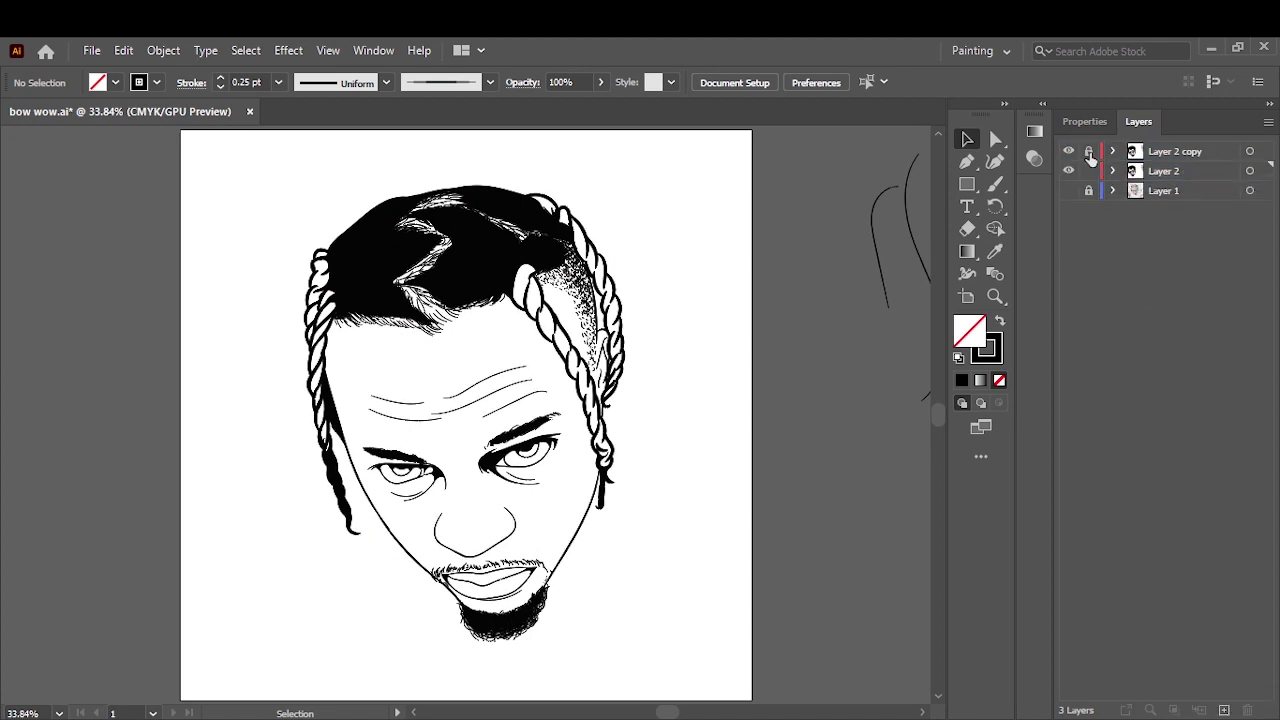
- Draw an orange skin-tone rectangle covering the artboard behind the line art
{"action": "left_click", "coordinate": [999, 320]}
{"action": "double_click", "coordinate": [969, 330]}
{"action": "left_click", "coordinate": [891, 275]}
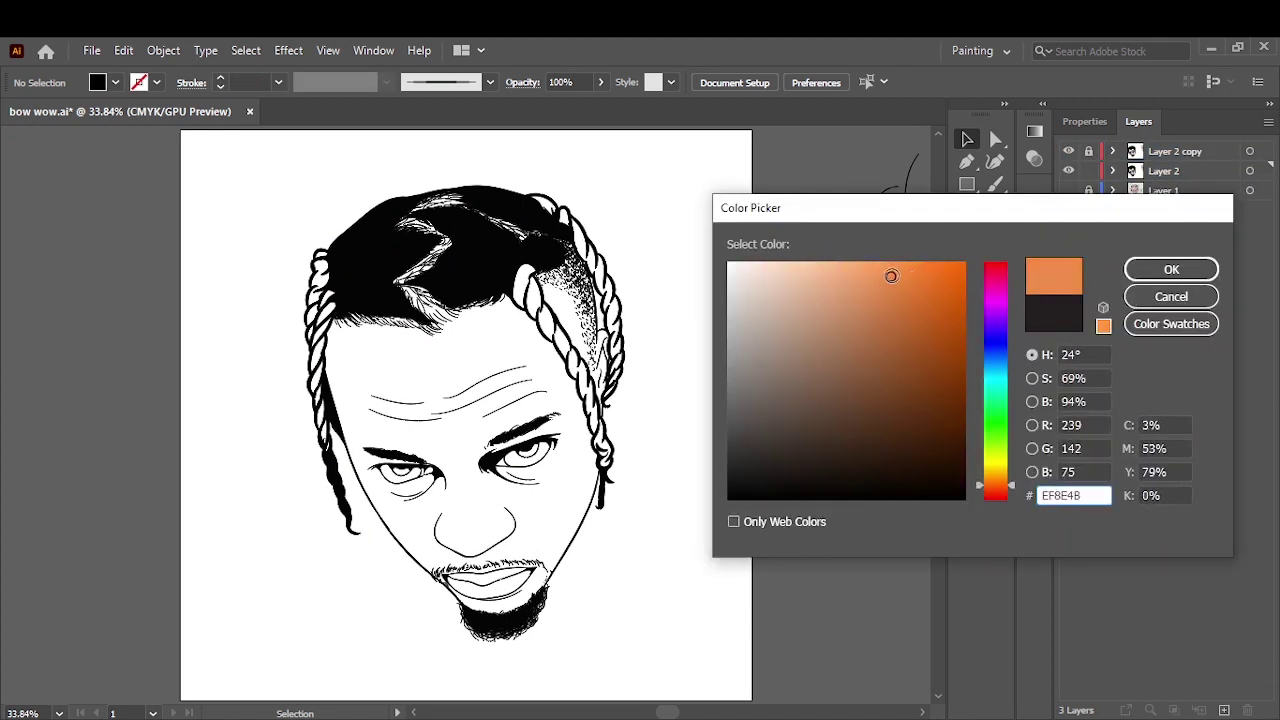
{"action": "left_click", "coordinate": [1171, 269]}
{"action": "key", "text": "m"}
{"action": "left_click_drag", "start_coordinate": [260, 153], "coordinate": [705, 673]}
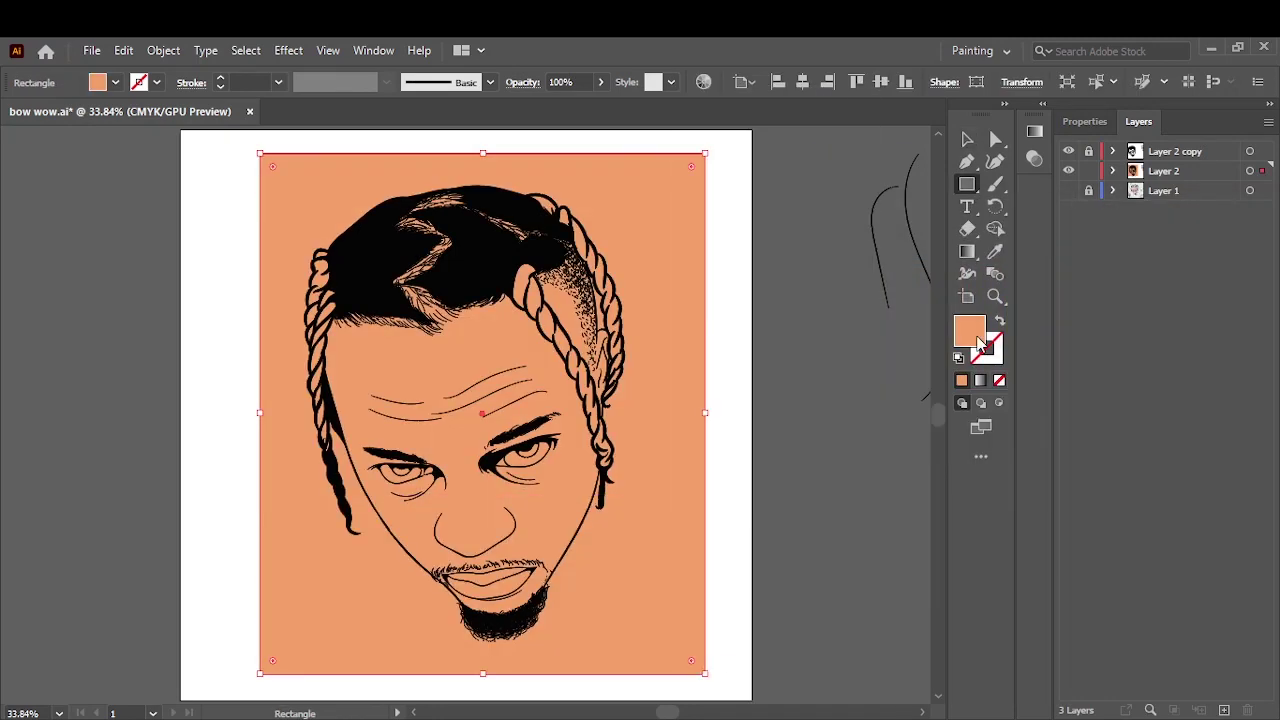
{"action": "double_click", "coordinate": [969, 330]}
{"action": "left_click", "coordinate": [875, 272]}
{"action": "left_click", "coordinate": [1171, 269]}
- Trim the orange rectangle to areas inside the line art and lock the layers
{"action": "key", "text": "v"}
{"action": "left_click_drag", "start_coordinate": [212, 177], "coordinate": [735, 495]}
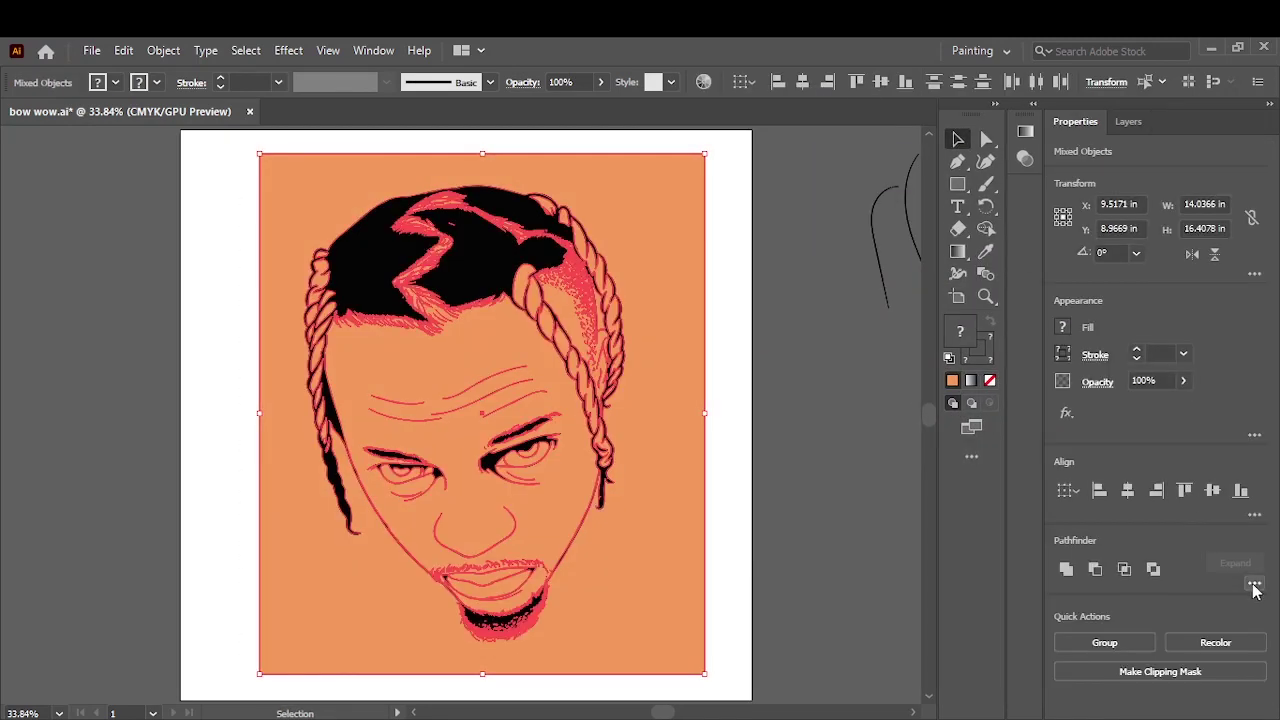
{"action": "left_click", "coordinate": [1138, 121]}
{"action": "scroll", "coordinate": [1241, 255], "scroll_direction": "down", "scroll_amount": 5}
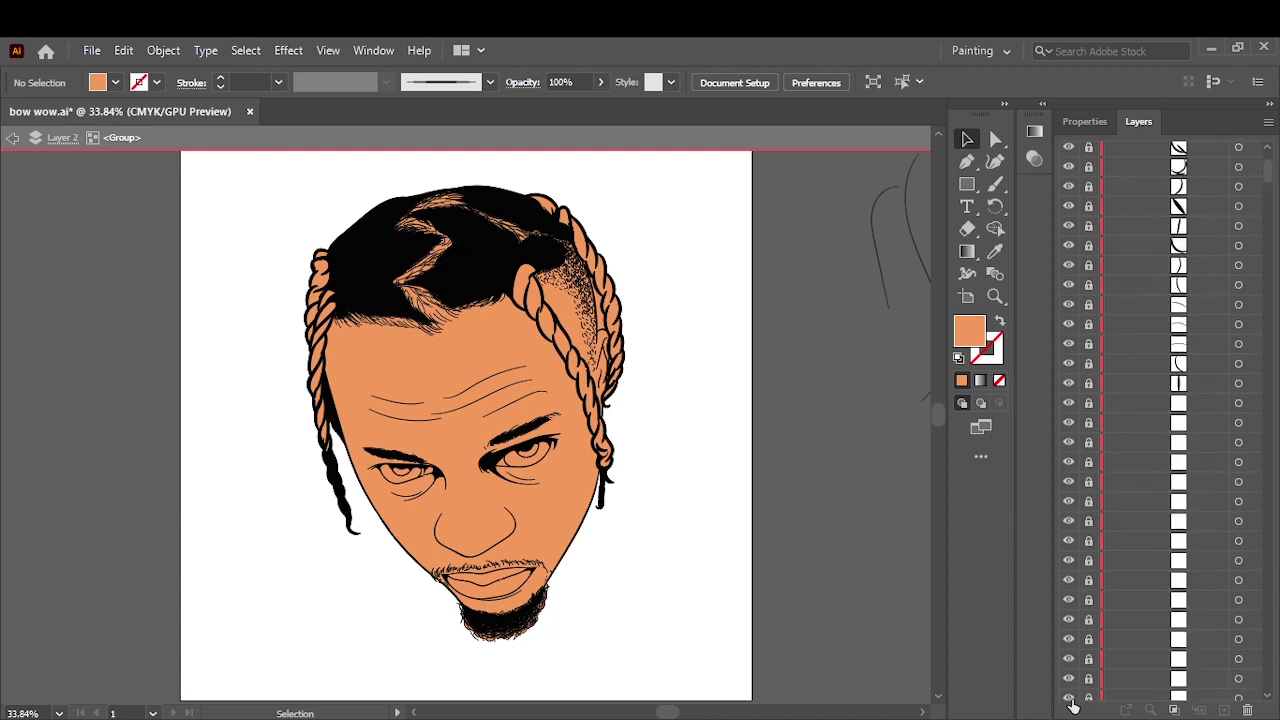
{"action": "left_click_drag", "start_coordinate": [1088, 330], "coordinate": [1143, 103]}
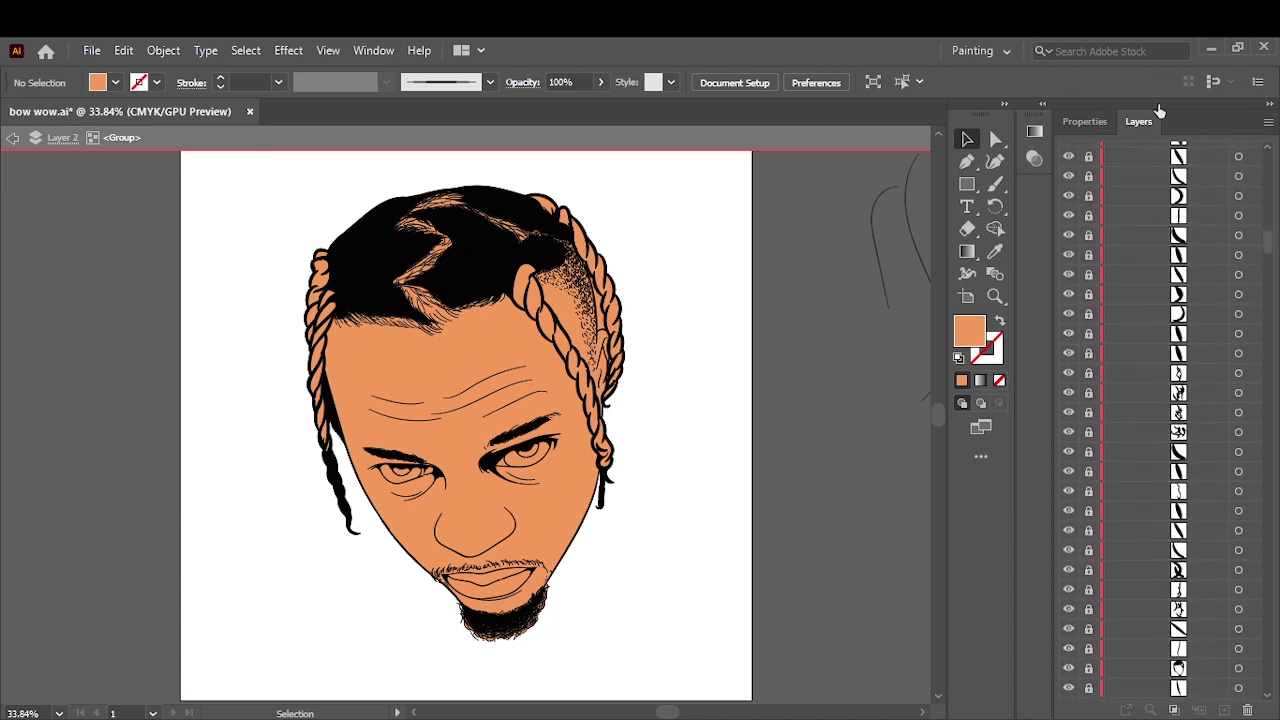
{"action": "scroll", "coordinate": [1094, 486], "scroll_direction": "up", "scroll_amount": 5}
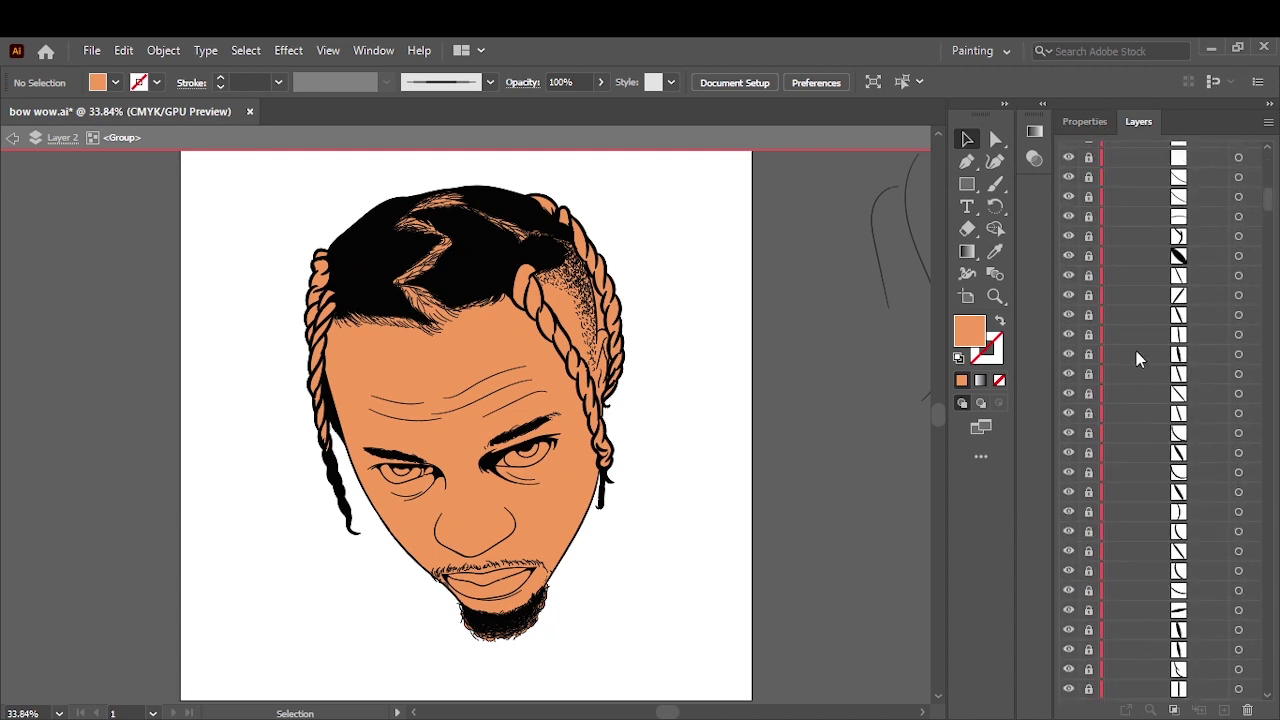
{"action": "scroll", "coordinate": [1137, 357], "scroll_direction": "up", "scroll_amount": 5}
{"action": "scroll", "coordinate": [1100, 150], "scroll_direction": "up", "scroll_amount": 3}
{"action": "left_click_drag", "start_coordinate": [1088, 588], "coordinate": [1093, 636]}
{"action": "scroll", "coordinate": [500, 600], "scroll_direction": "up", "scroll_amount": 5}
- Clean up stray orange pieces along the beard edge and near the mouth corner
{"action": "left_click_drag", "start_coordinate": [300, 343], "coordinate": [517, 528]}
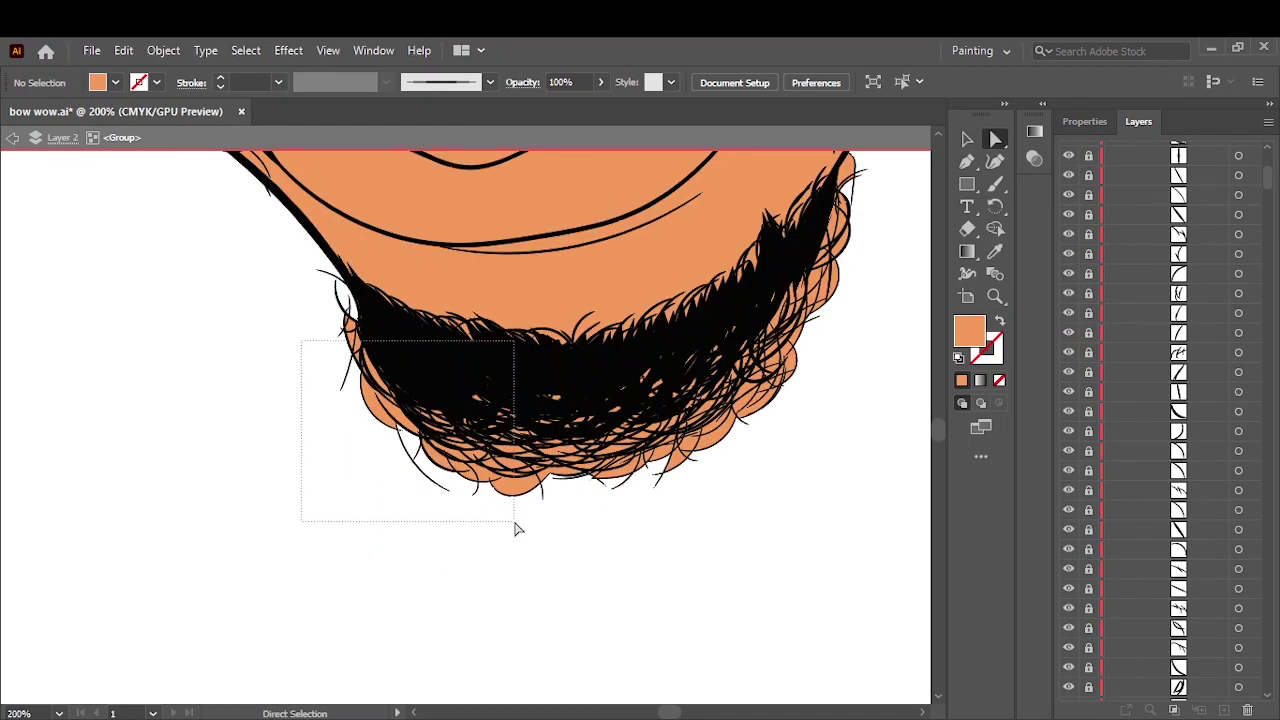
{"action": "left_click", "coordinate": [748, 337]}
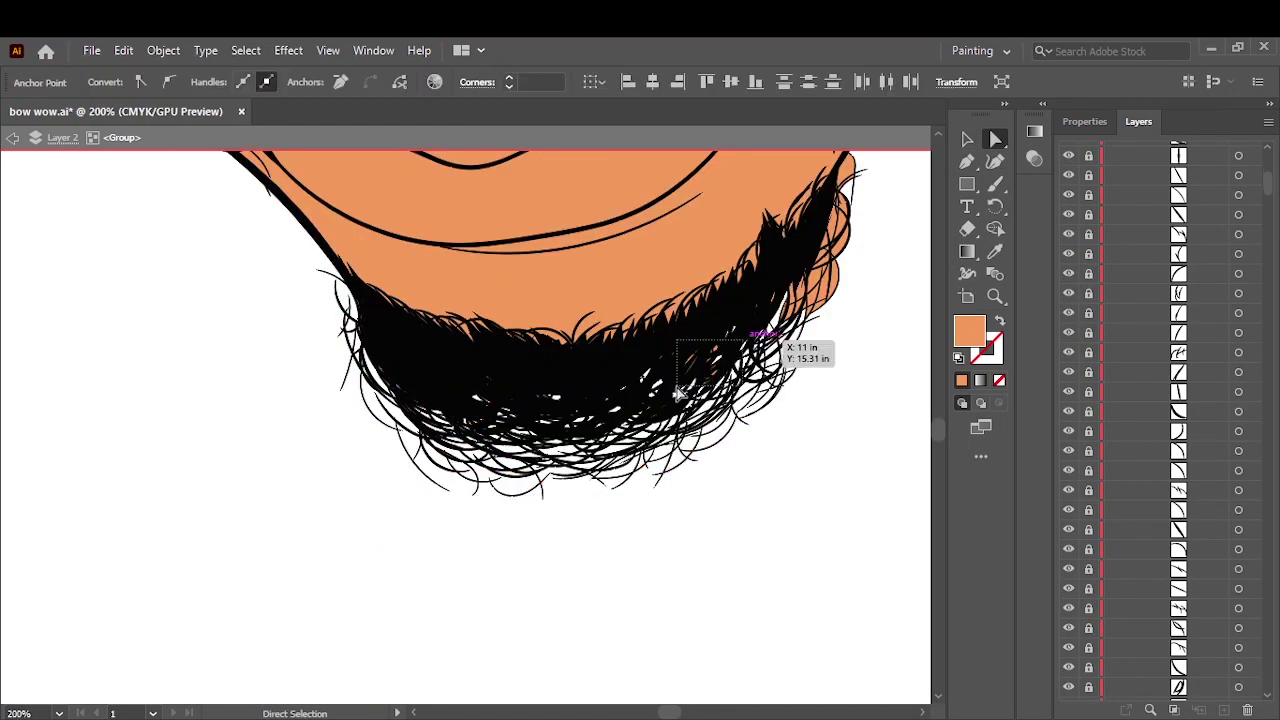
{"action": "left_click", "coordinate": [820, 272]}
{"action": "scroll", "coordinate": [820, 272], "scroll_direction": "up", "scroll_amount": 5}
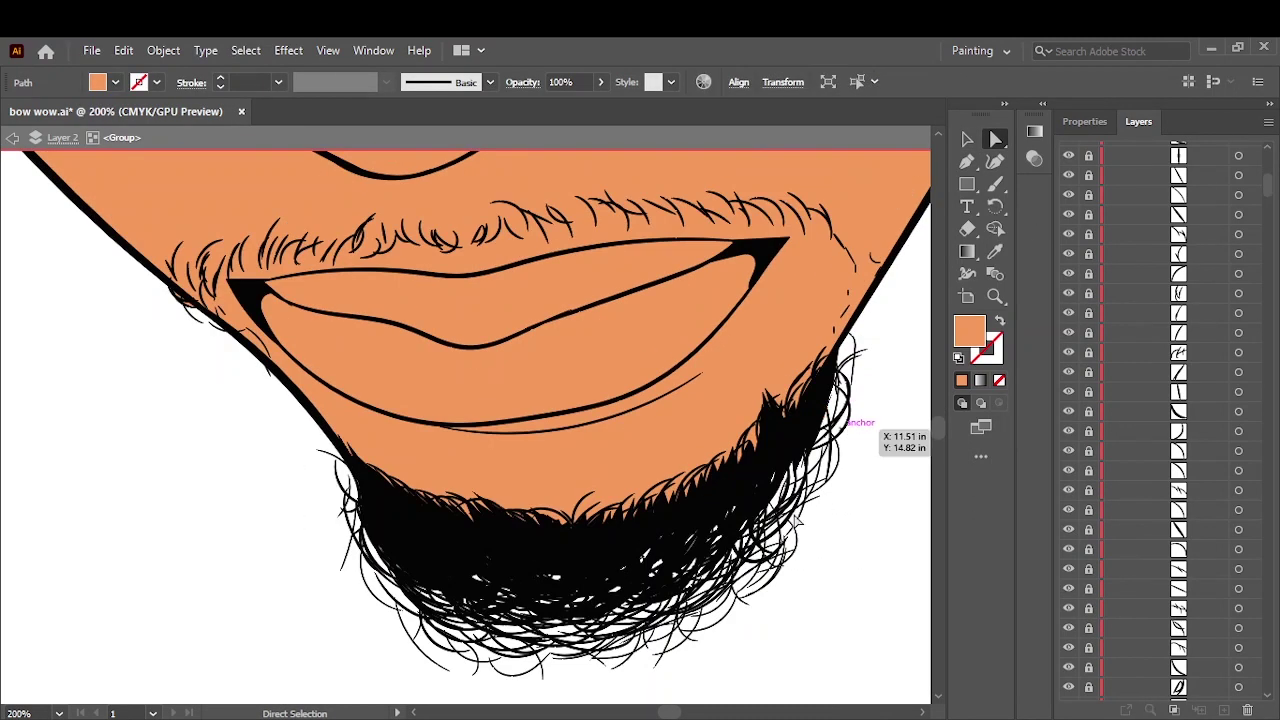
{"action": "scroll", "coordinate": [186, 400], "scroll_direction": "up", "scroll_amount": 3}
{"action": "left_click", "coordinate": [180, 420]}
{"action": "scroll", "coordinate": [180, 420], "scroll_direction": "up", "scroll_amount": 5}
{"action": "key", "text": "ctrl+shift+a"}
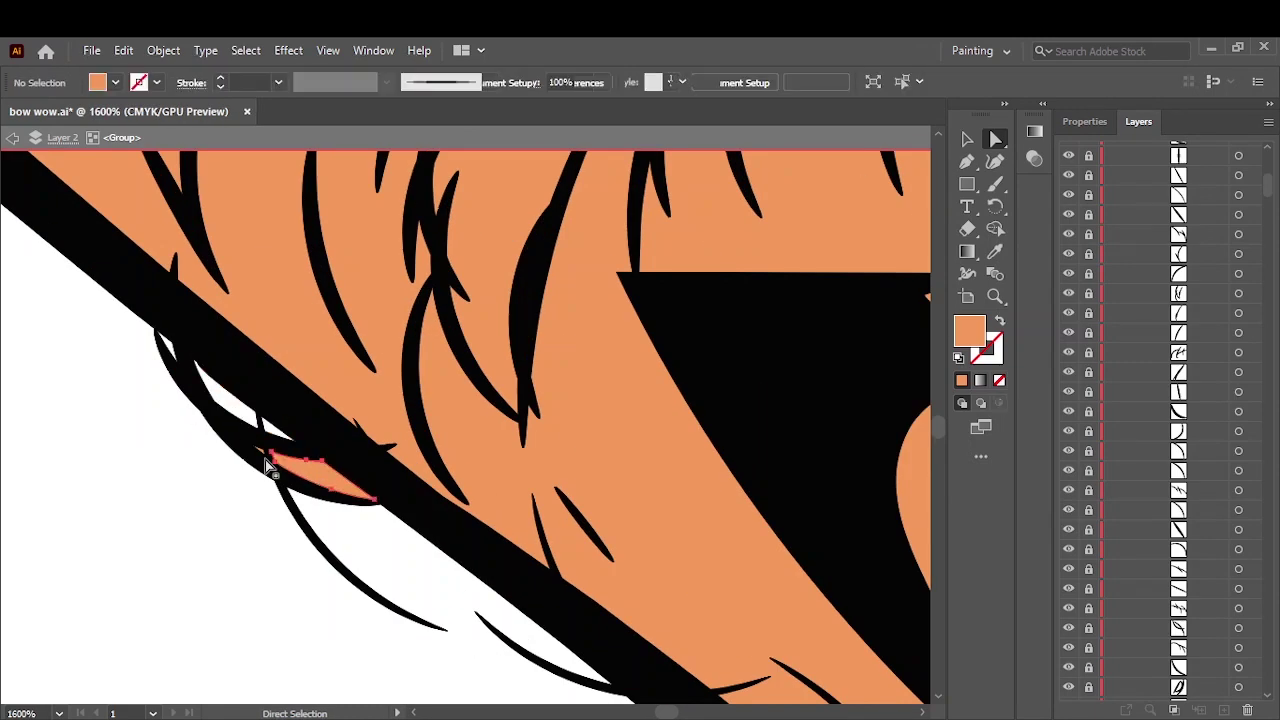
{"action": "key", "text": "ctrl+0"}
{"action": "scroll", "coordinate": [480, 591], "scroll_direction": "up", "scroll_amount": 5}
- Recolour the lower lip pink and give the upper lip a new fill
{"action": "key", "text": "v"}
{"action": "left_click", "coordinate": [480, 591]}
{"action": "double_click", "coordinate": [969, 330]}
{"action": "left_click", "coordinate": [865, 269]}
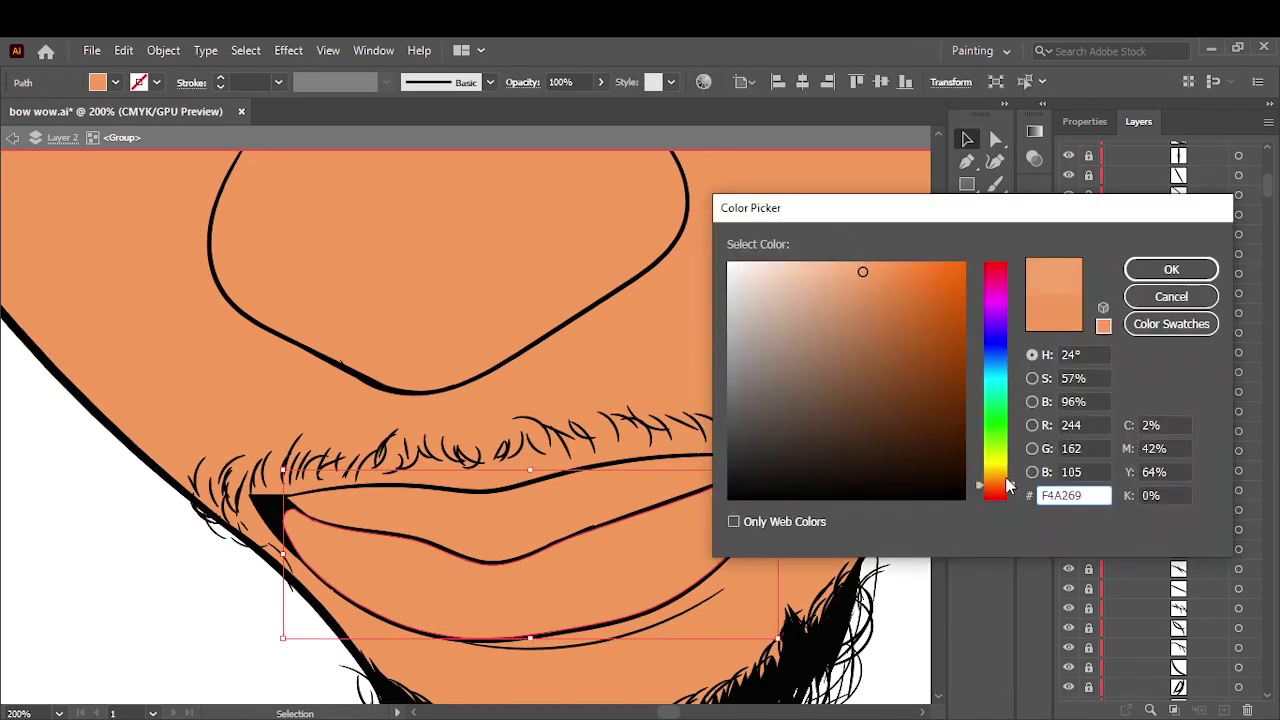
{"action": "key", "text": "Return"}
{"action": "left_click", "coordinate": [657, 491]}
{"action": "double_click", "coordinate": [969, 330]}
{"action": "left_click", "coordinate": [883, 302]}
{"action": "key", "text": "Return"}
{"action": "key", "text": "ctrl+shift+a"}
- Fill the eye whites light, the inner corners red and the irises near-black
{"action": "scroll", "coordinate": [783, 420], "scroll_direction": "up", "scroll_amount": 10}
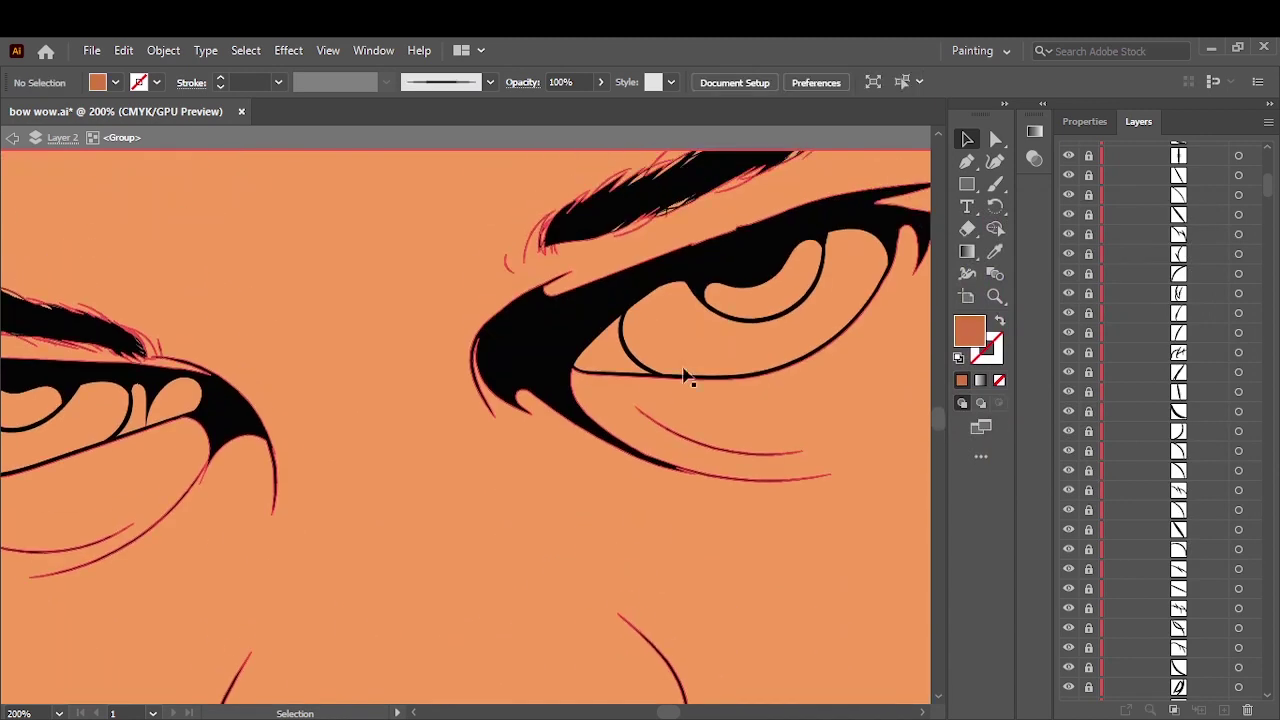
{"action": "left_click", "coordinate": [690, 350]}
{"action": "double_click", "coordinate": [969, 330]}
{"action": "key", "text": "Return"}
{"action": "left_click", "coordinate": [612, 354]}
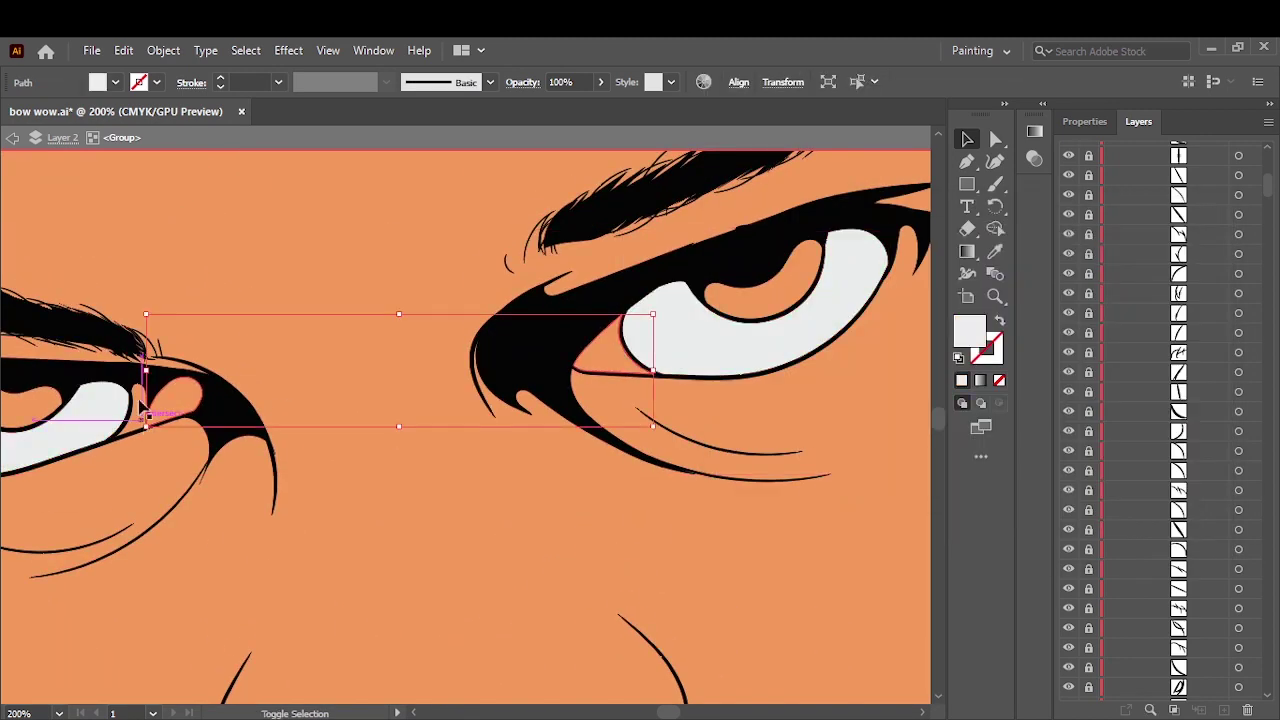
{"action": "double_click", "coordinate": [969, 330]}
{"action": "key", "text": "Return"}
{"action": "double_click", "coordinate": [969, 330]}
{"action": "left_click", "coordinate": [748, 470]}
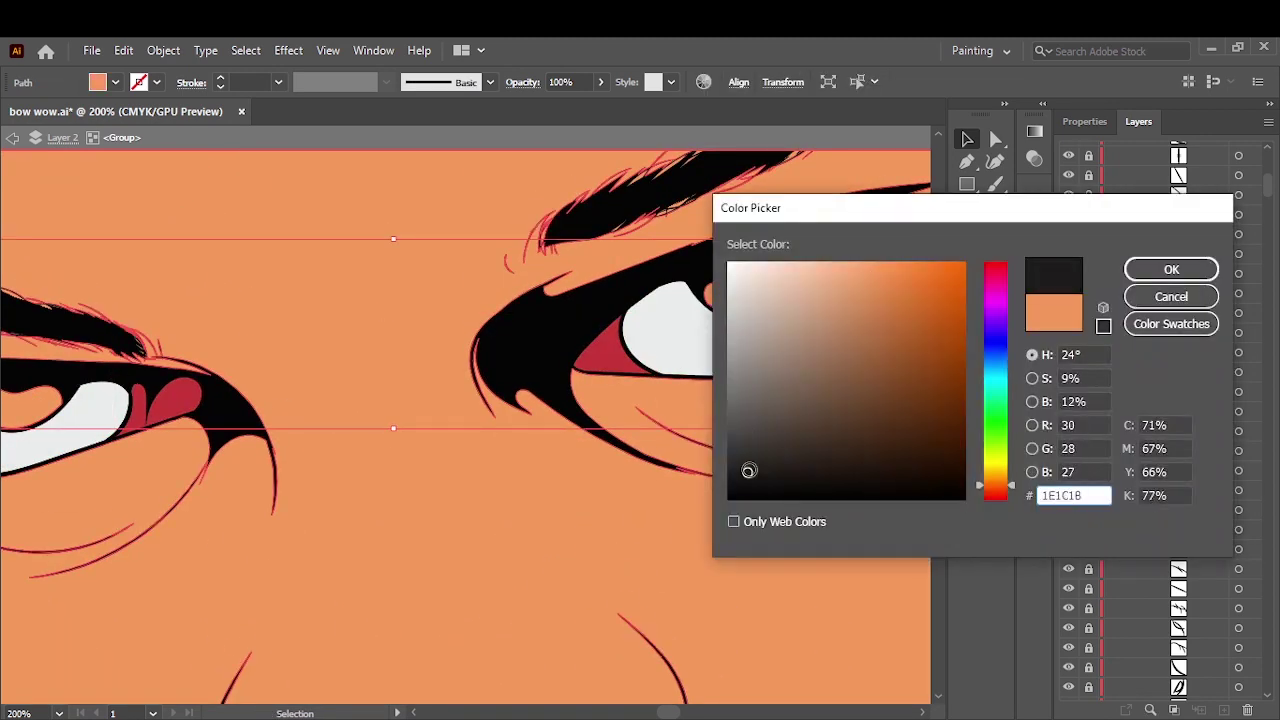
{"action": "key", "text": "Return"}
{"action": "scroll", "coordinate": [640, 420], "scroll_direction": "down", "scroll_amount": 5}
{"action": "key", "text": "ctrl+shift+a"}
{"action": "scroll", "coordinate": [898, 541], "scroll_direction": "up", "scroll_amount": 5}
- Fill the first braid strand with a dark reddish brown from the Color Picker
{"action": "left_click", "coordinate": [750, 478]}
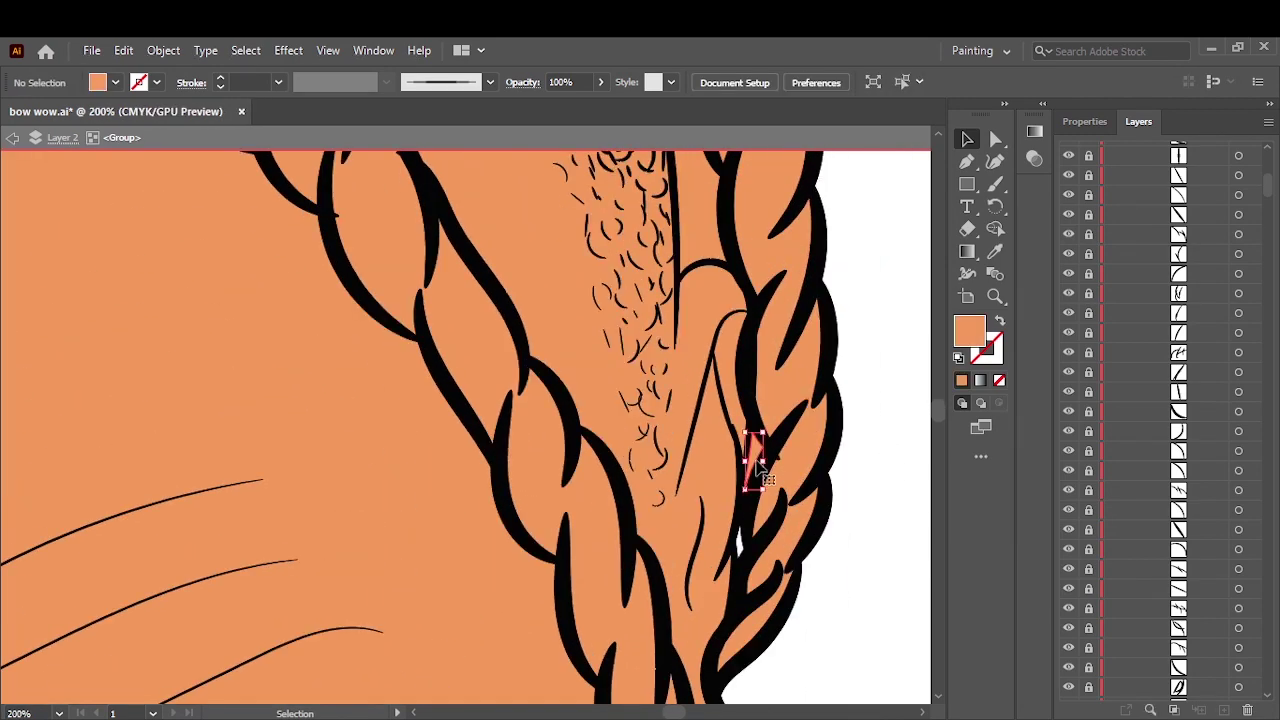
{"action": "scroll", "coordinate": [757, 451], "scroll_direction": "down", "scroll_amount": 3}
{"action": "scroll", "coordinate": [651, 349], "scroll_direction": "down", "scroll_amount": 2}
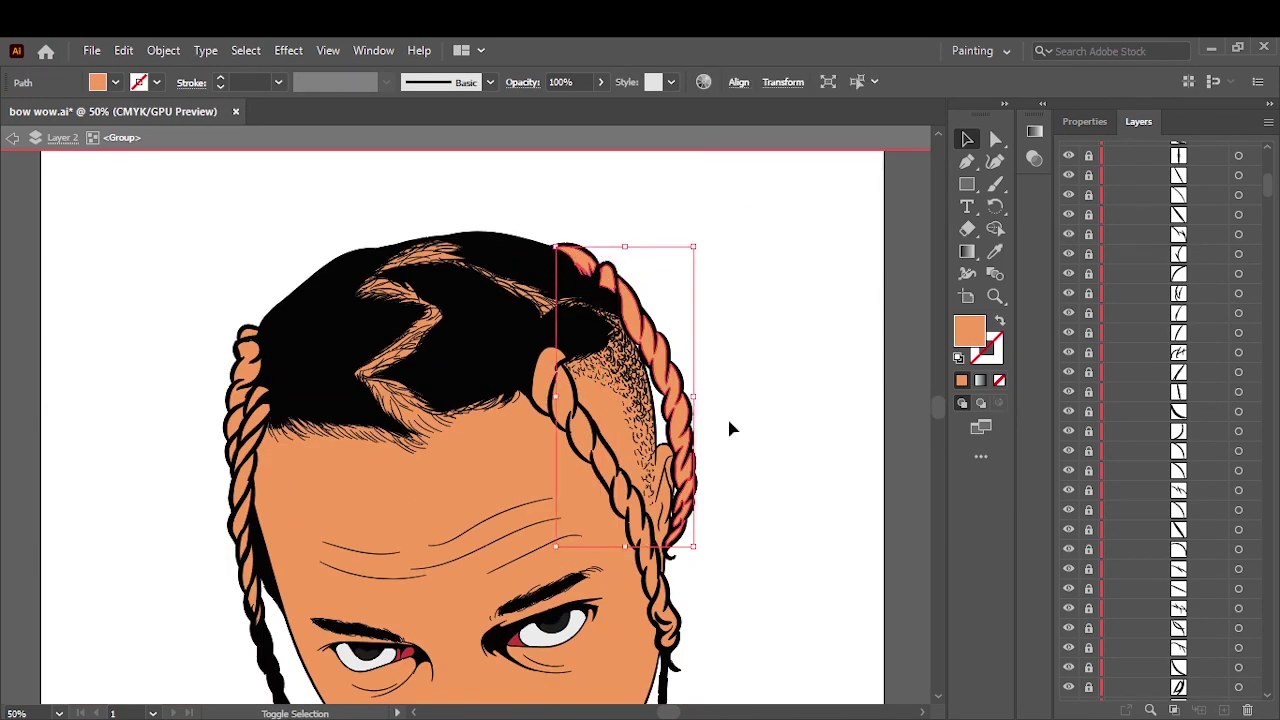
{"action": "scroll", "coordinate": [727, 415], "scroll_direction": "up", "scroll_amount": 4}
{"action": "double_click", "coordinate": [969, 330]}
{"action": "left_click", "coordinate": [996, 491]}
{"action": "left_click", "coordinate": [826, 430]}
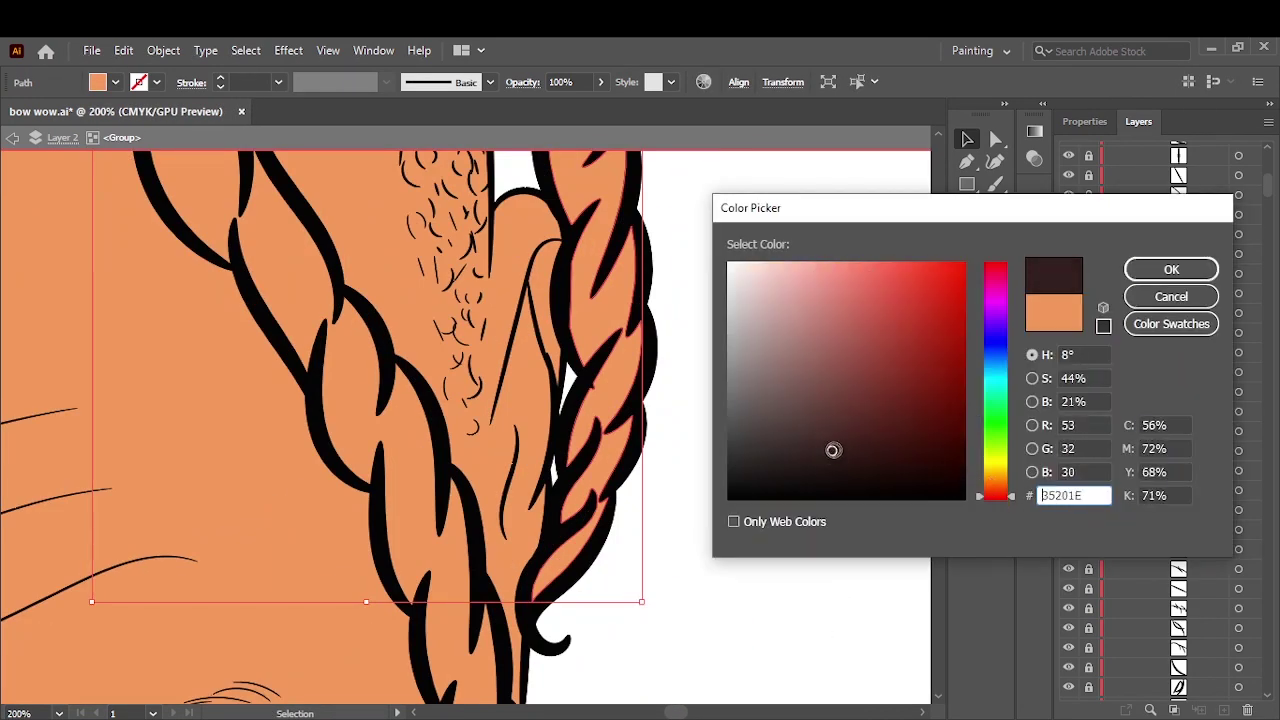
{"action": "key", "text": "Return"}
{"action": "scroll", "coordinate": [861, 409], "scroll_direction": "down", "scroll_amount": 3}
- Give the left braid pieces the same dark brown with the Eyedropper
{"action": "left_click", "coordinate": [765, 545]}
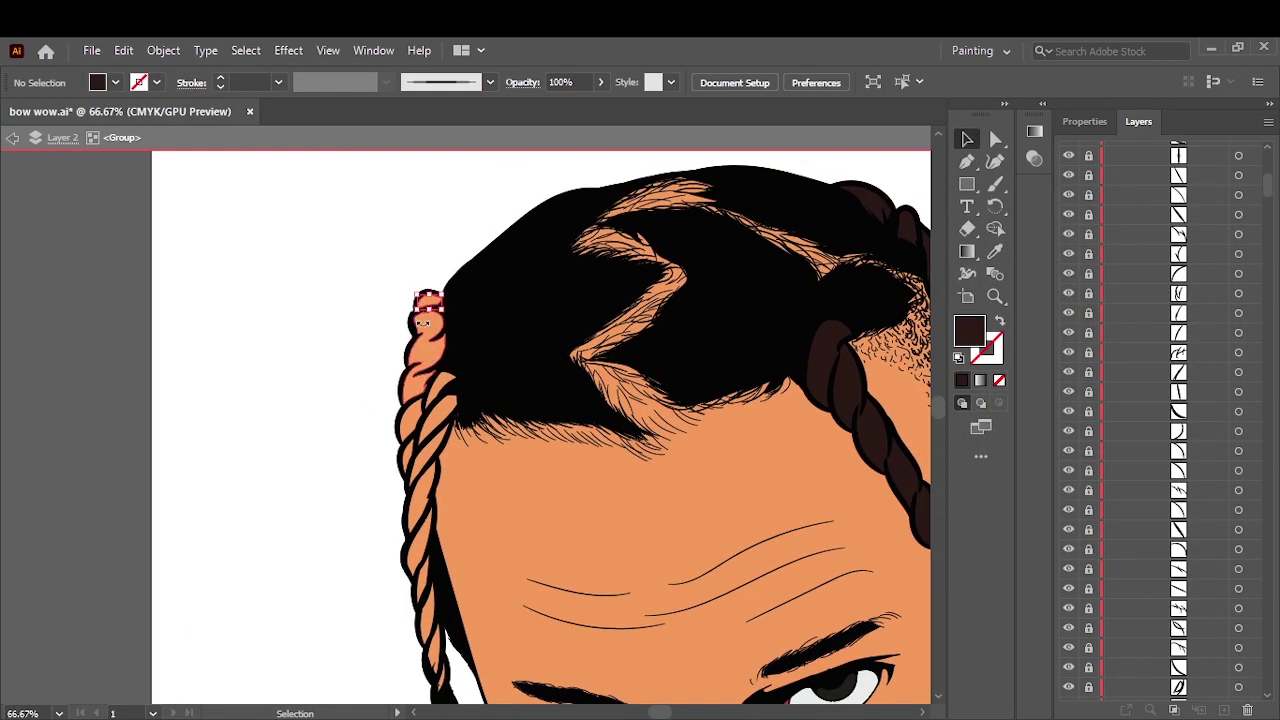
{"action": "scroll", "coordinate": [430, 420], "scroll_direction": "up", "scroll_amount": 4}
{"action": "left_click", "coordinate": [420, 480]}
{"action": "scroll", "coordinate": [417, 618], "scroll_direction": "down", "scroll_amount": 2}
{"action": "scroll", "coordinate": [417, 618], "scroll_direction": "down", "scroll_amount": 3}
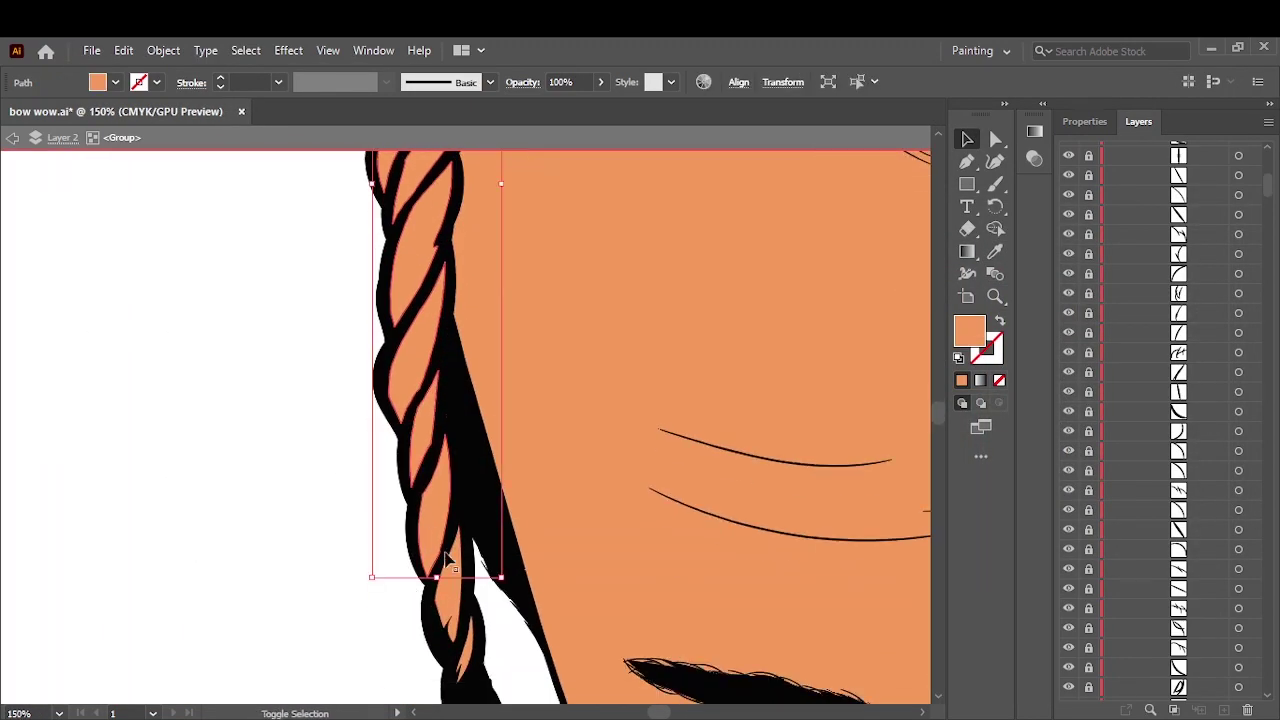
{"action": "scroll", "coordinate": [417, 618], "scroll_direction": "down", "scroll_amount": 5}
{"action": "key", "text": "i"}
{"action": "scroll", "coordinate": [590, 440], "scroll_direction": "up", "scroll_amount": 4}
{"action": "scroll", "coordinate": [590, 440], "scroll_direction": "up", "scroll_amount": 3}
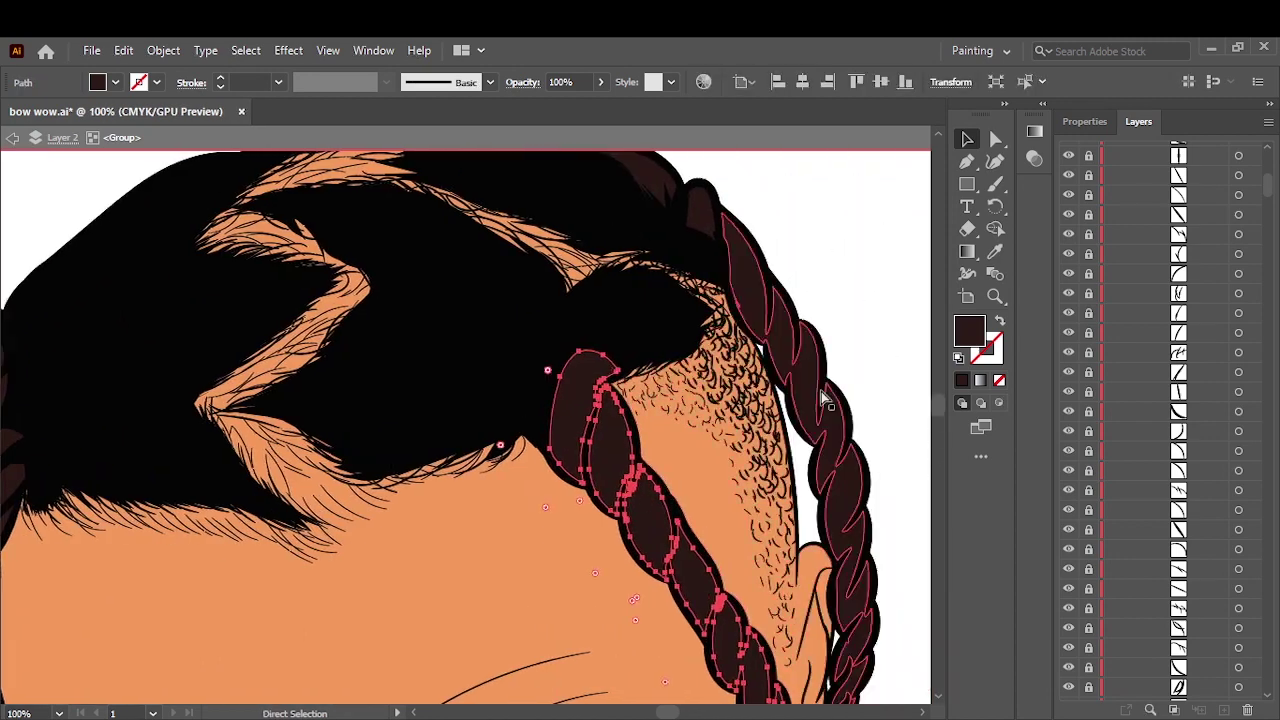
- Fill the small shape atop the head with the dark brown
{"action": "left_click", "coordinate": [655, 290]}
{"action": "double_click", "coordinate": [968, 330]}
{"action": "key", "text": "Return"}
{"action": "scroll", "coordinate": [838, 273], "scroll_direction": "down", "scroll_amount": 3}
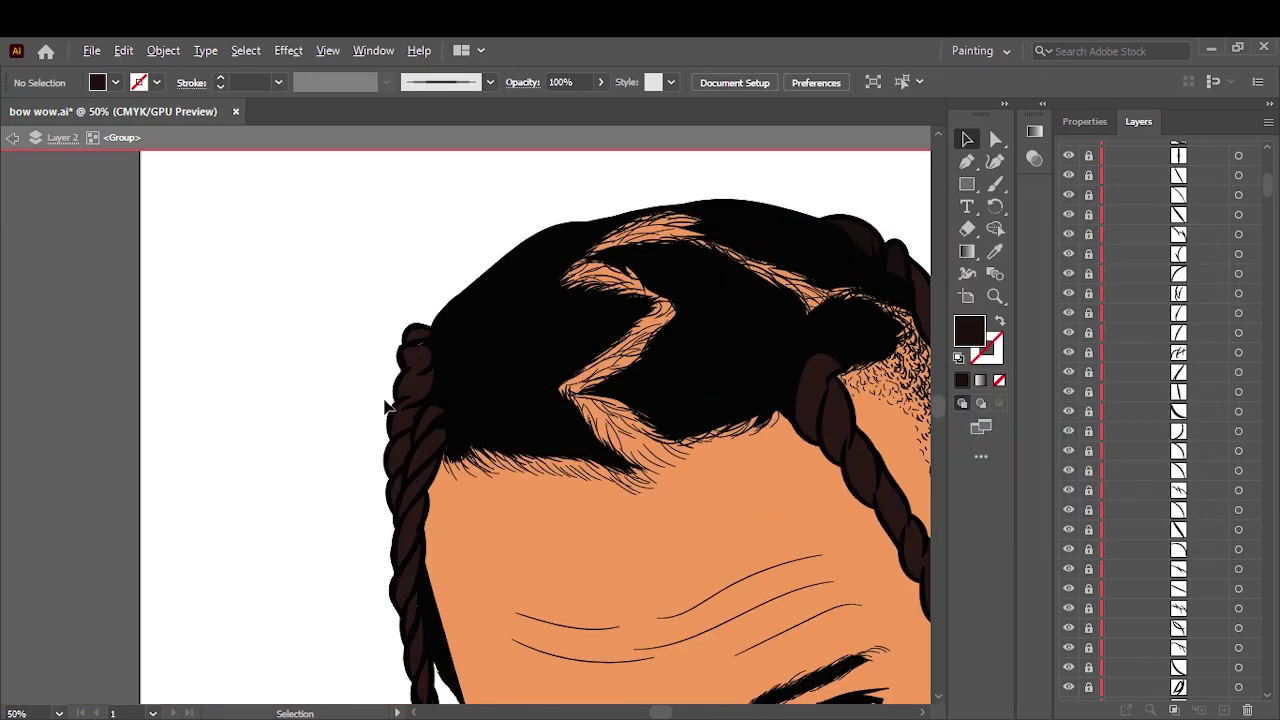
{"action": "scroll", "coordinate": [457, 300], "scroll_direction": "up", "scroll_amount": 3}
- Fill the remaining left braid pieces with the darker brown
{"action": "left_click", "coordinate": [457, 265]}
{"action": "left_click", "coordinate": [490, 480], "text": "shift"}
{"action": "key", "text": "i"}
{"action": "left_click", "coordinate": [430, 620]}
{"action": "double_click", "coordinate": [968, 330]}
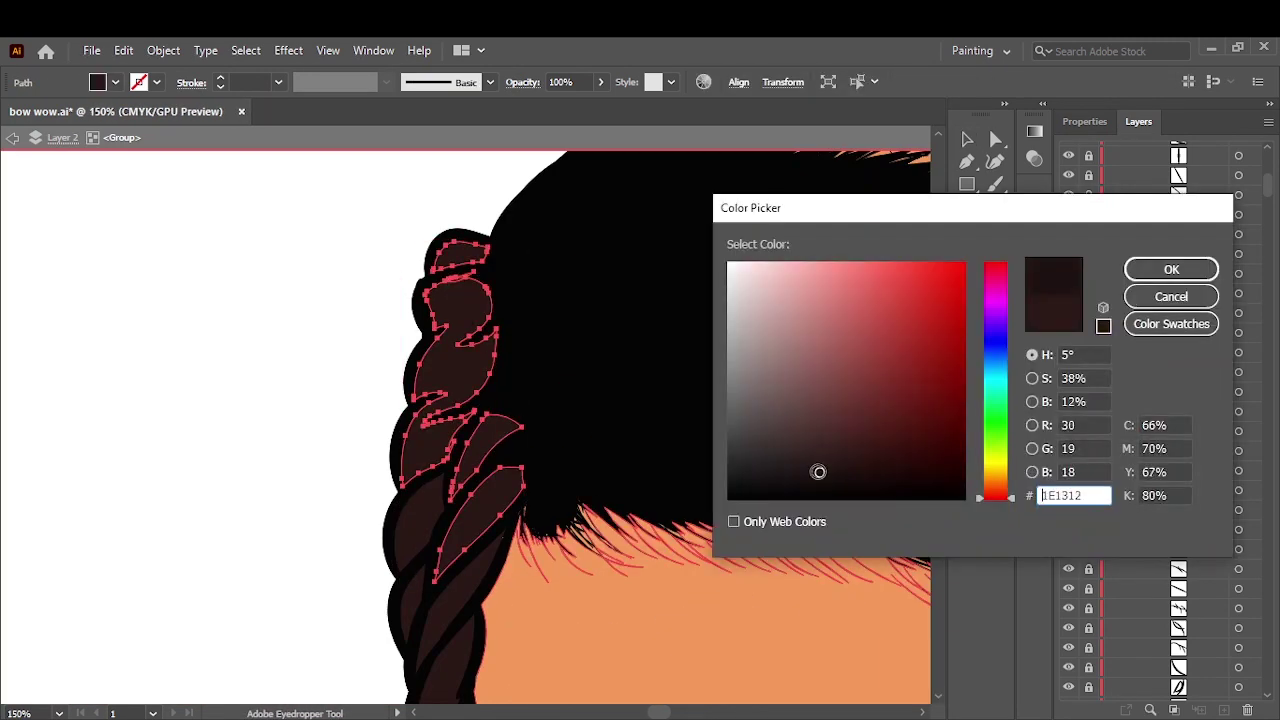
{"action": "left_click", "coordinate": [1186, 269]}
- Deselect everything, fit the whole portrait in view and exit the isolated group
{"action": "scroll", "coordinate": [760, 365], "scroll_direction": "right", "scroll_amount": 5}
{"action": "key", "text": "v"}
{"action": "left_click", "coordinate": [876, 223]}
{"action": "key", "text": "ctrl+0"}
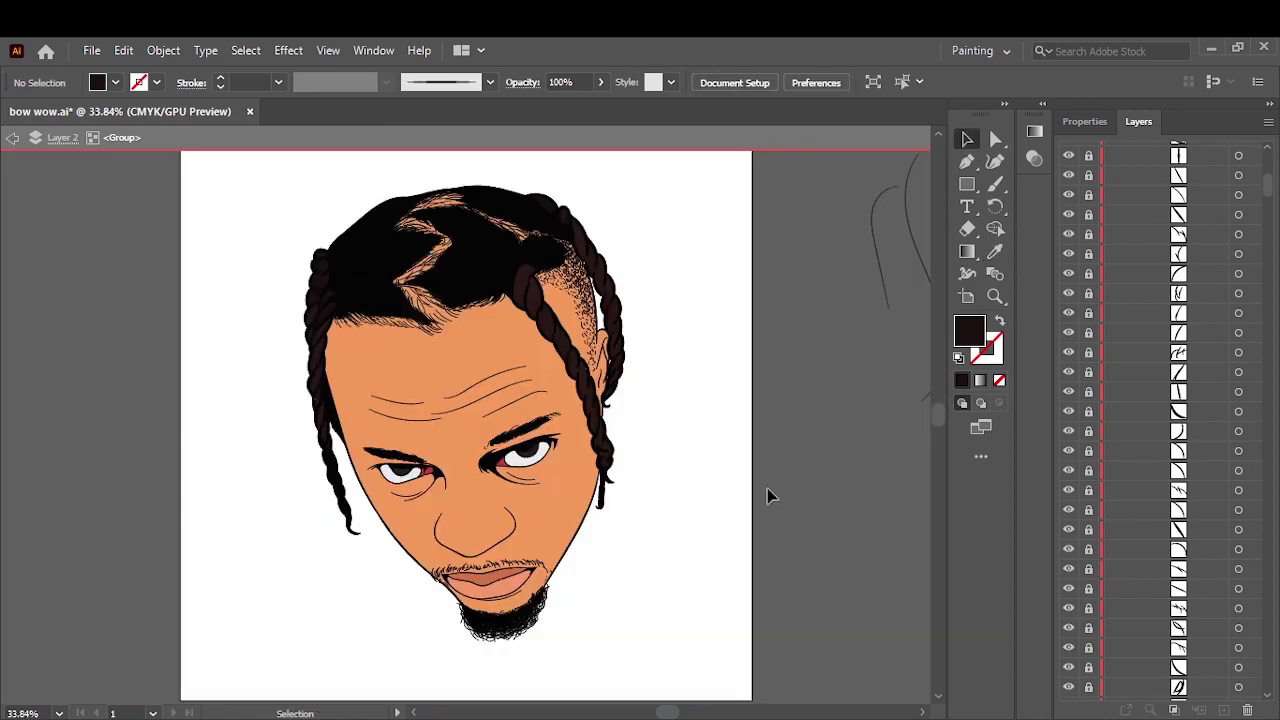
{"action": "double_click", "coordinate": [767, 488]}
- Hide Layer 2 and select the leftover orange pieces along the hairline
{"action": "left_click", "coordinate": [1068, 190]}
{"action": "key", "text": "a"}
{"action": "scroll", "coordinate": [470, 495], "scroll_direction": "up", "scroll_amount": 3}
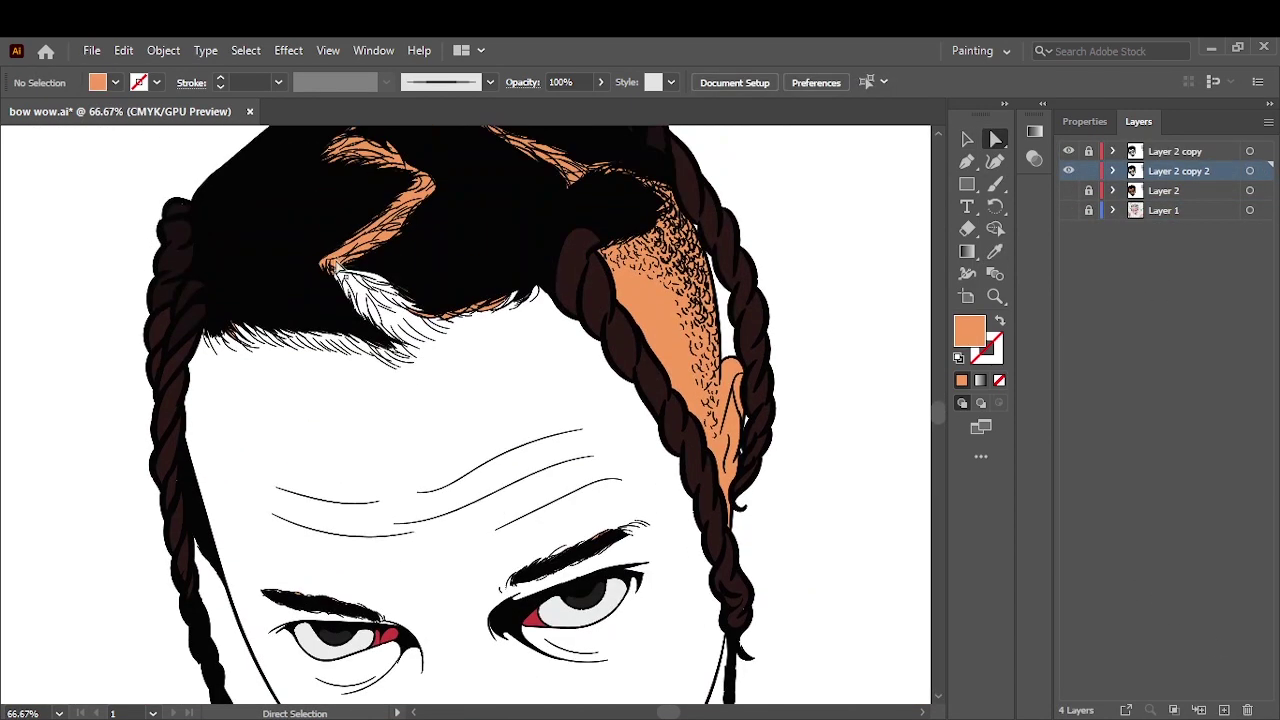
{"action": "left_click_drag", "start_coordinate": [229, 257], "coordinate": [500, 451]}
{"action": "key", "text": "ctrl+plus"}
{"action": "key", "text": "ctrl+plus"}
{"action": "key", "text": "ctrl+plus"}
{"action": "left_click", "coordinate": [135, 479]}
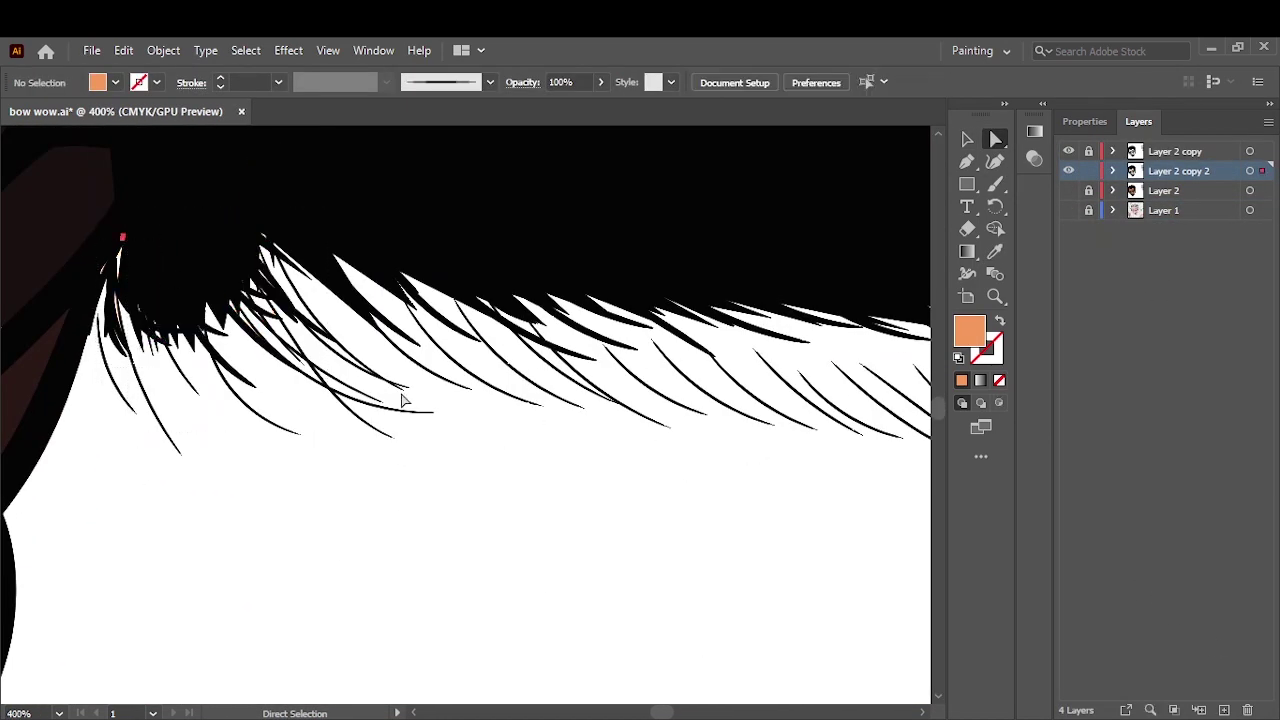
{"action": "key", "text": "ctrl+minus"}
{"action": "key", "text": "ctrl+minus"}
{"action": "key", "text": "ctrl+minus"}
{"action": "left_click_drag", "start_coordinate": [428, 214], "coordinate": [757, 557]}
{"action": "scroll", "coordinate": [749, 549], "scroll_direction": "right", "scroll_amount": 5}
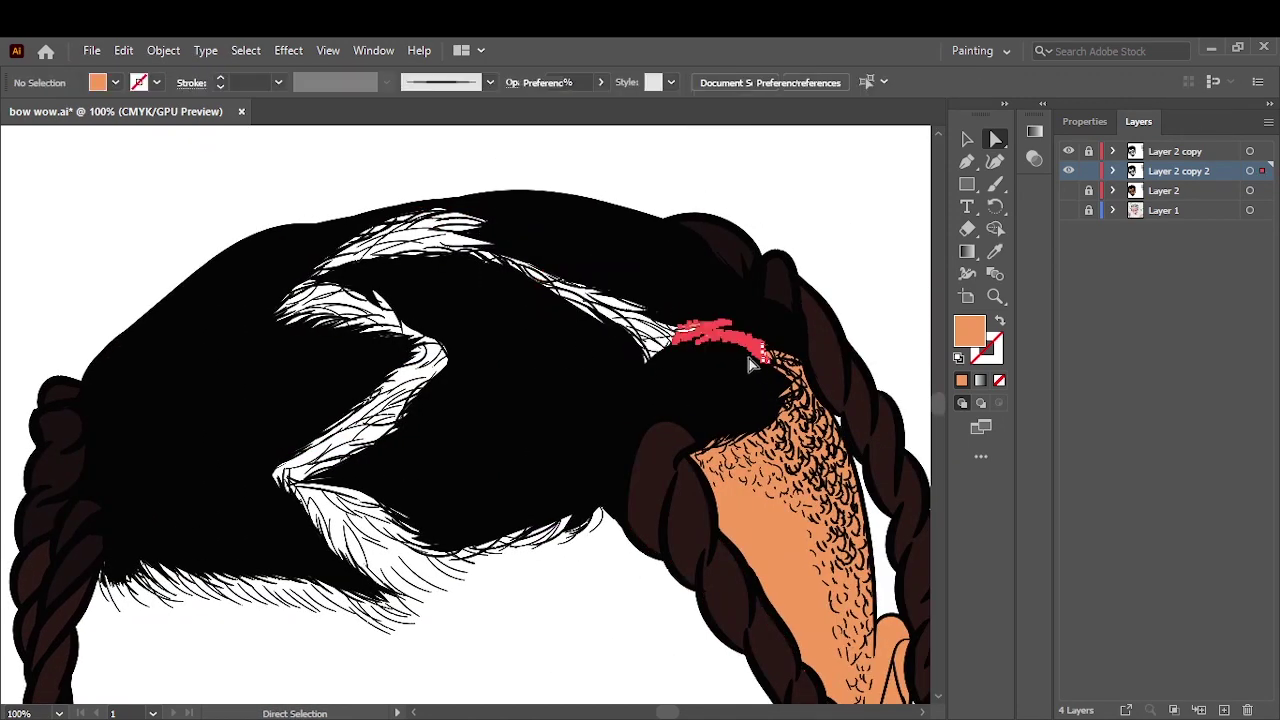
- Remove stray orange bits near the right braid and shaved area
{"action": "left_click_drag", "start_coordinate": [737, 363], "coordinate": [818, 425]}
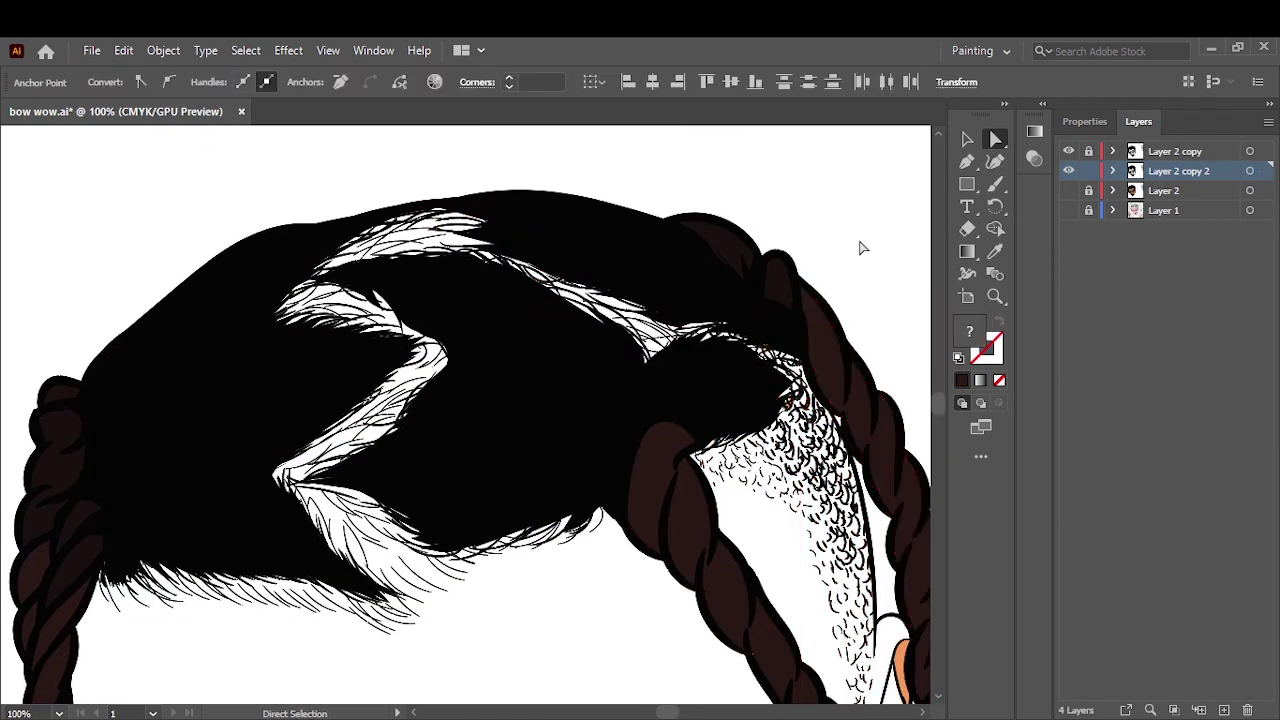
{"action": "key", "text": "ctrl+plus"}
{"action": "key", "text": "ctrl+plus"}
{"action": "key", "text": "ctrl+plus"}
{"action": "scroll", "coordinate": [834, 526], "scroll_direction": "up", "scroll_amount": 3}
{"action": "left_click_drag", "start_coordinate": [453, 237], "coordinate": [735, 530]}
{"action": "key", "text": "ctrl+minus"}
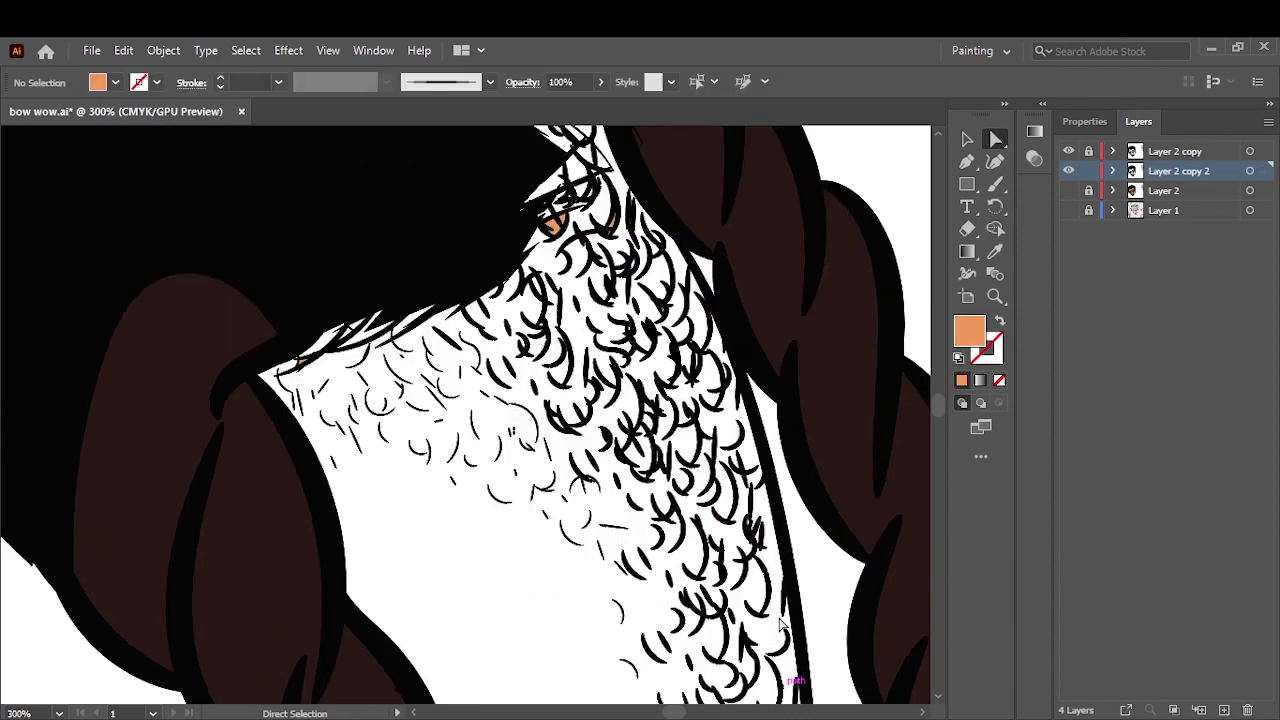
{"action": "key", "text": "ctrl+minus"}
{"action": "key", "text": "ctrl+minus"}
{"action": "key", "text": "ctrl+minus"}
- Clear stray orange from the eyebrow and mustache, then add a new Layer 5
{"action": "key", "text": "ctrl+plus"}
{"action": "key", "text": "ctrl+plus"}
{"action": "key", "text": "ctrl+plus"}
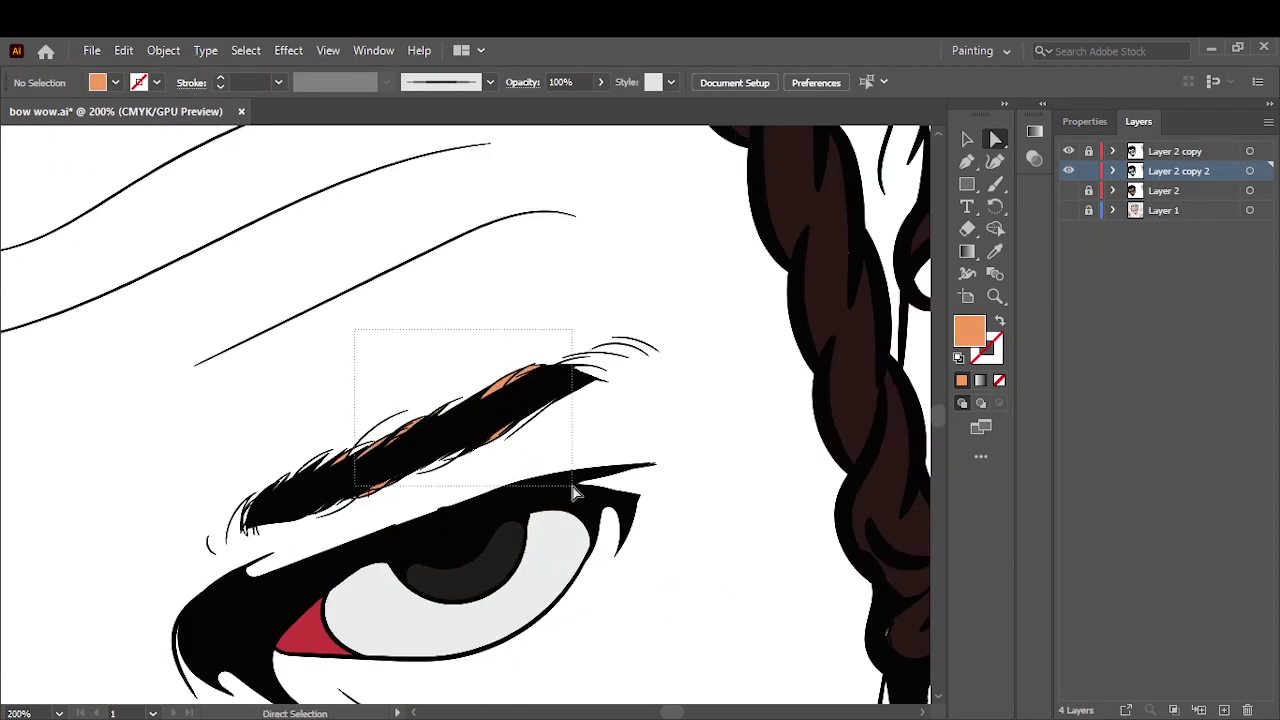
{"action": "left_click_drag", "start_coordinate": [566, 550], "coordinate": [553, 570]}
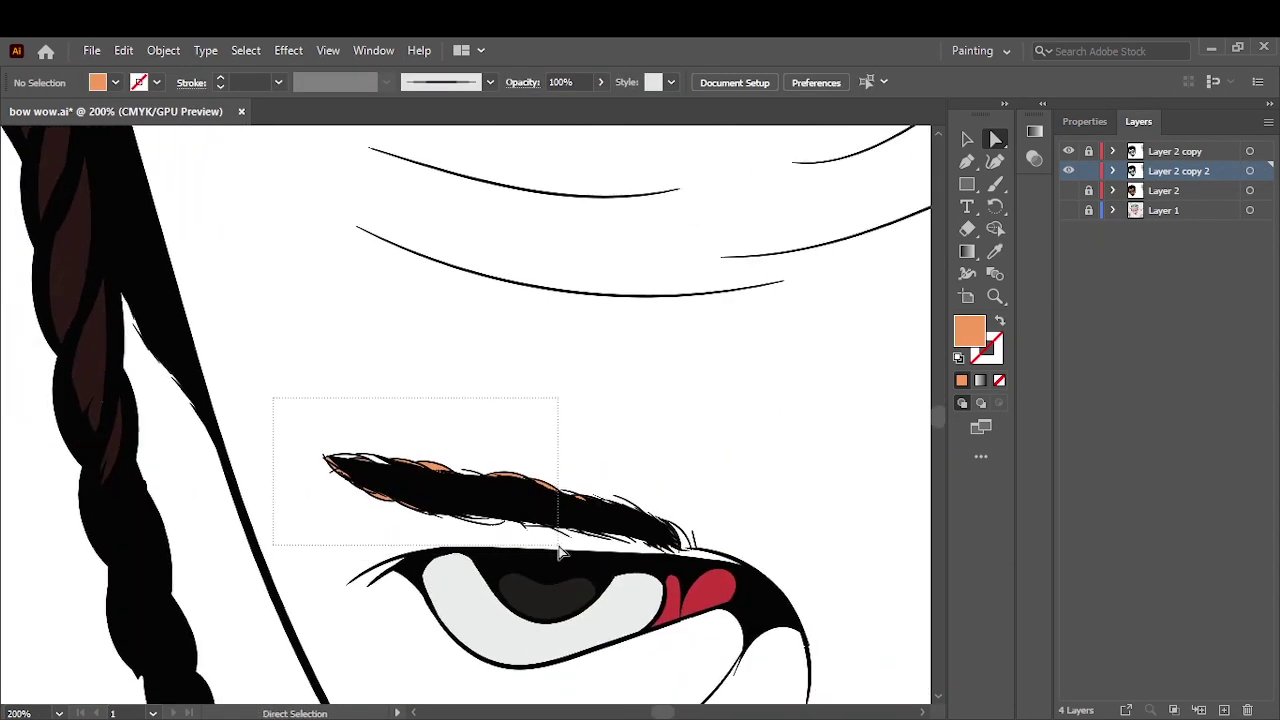
{"action": "scroll", "coordinate": [553, 570], "scroll_direction": "down", "scroll_amount": 10}
{"action": "left_click_drag", "start_coordinate": [153, 393], "coordinate": [233, 567]}
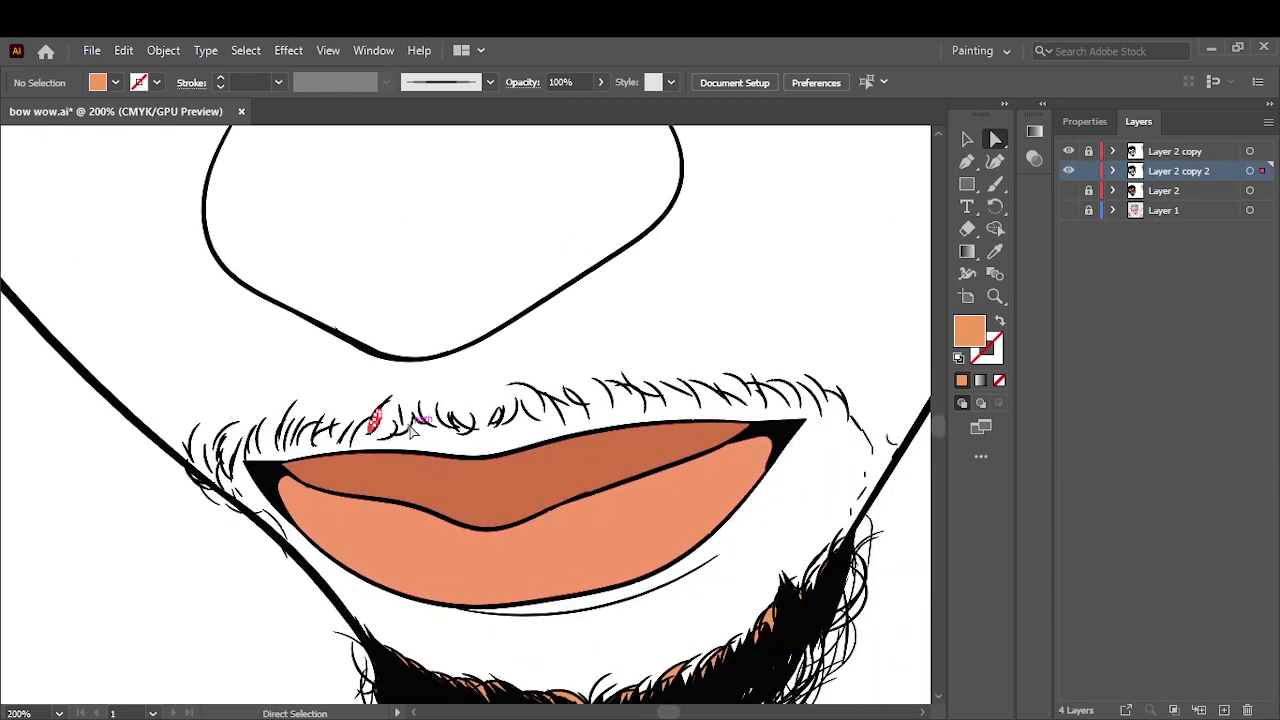
{"action": "scroll", "coordinate": [865, 400], "scroll_direction": "down", "scroll_amount": 3}
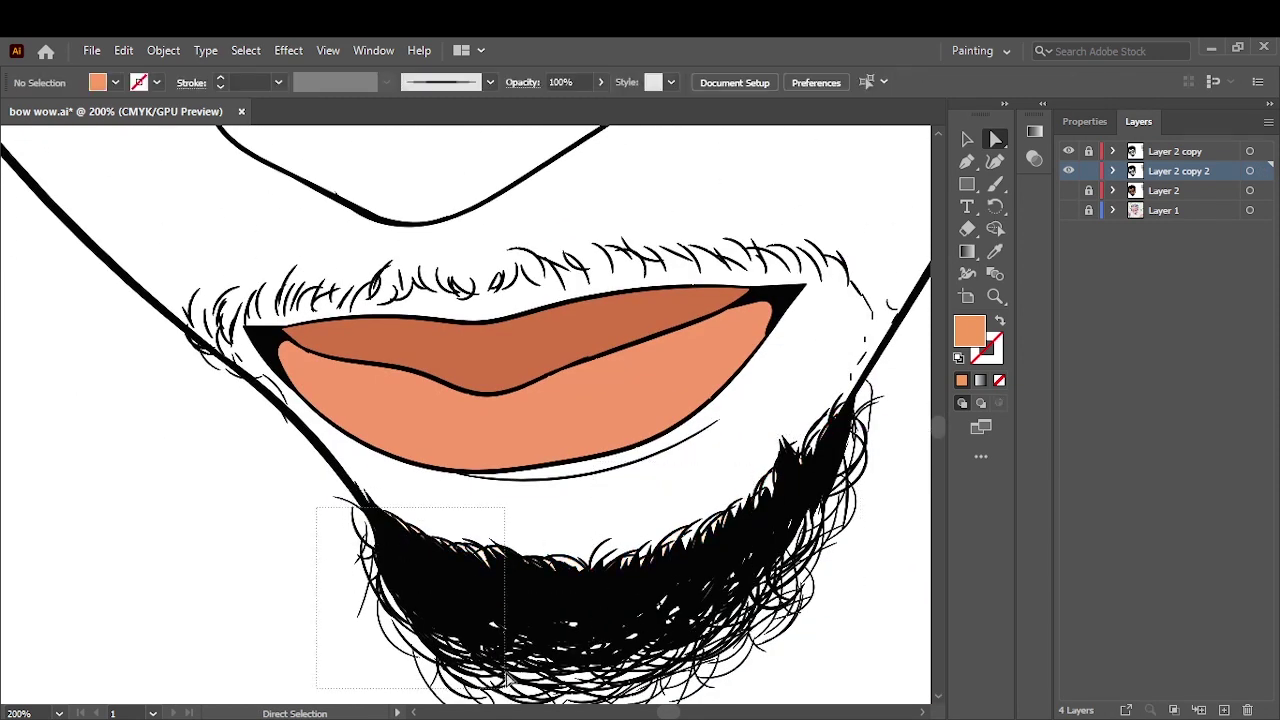
{"action": "scroll", "coordinate": [777, 634], "scroll_direction": "down", "scroll_amount": 2}
{"action": "key", "text": "ctrl+0"}
{"action": "left_click", "coordinate": [1170, 190]}
- Make Layer 5 active with the orange skin fill and the Pencil tool ready
{"action": "left_click", "coordinate": [1224, 710]}
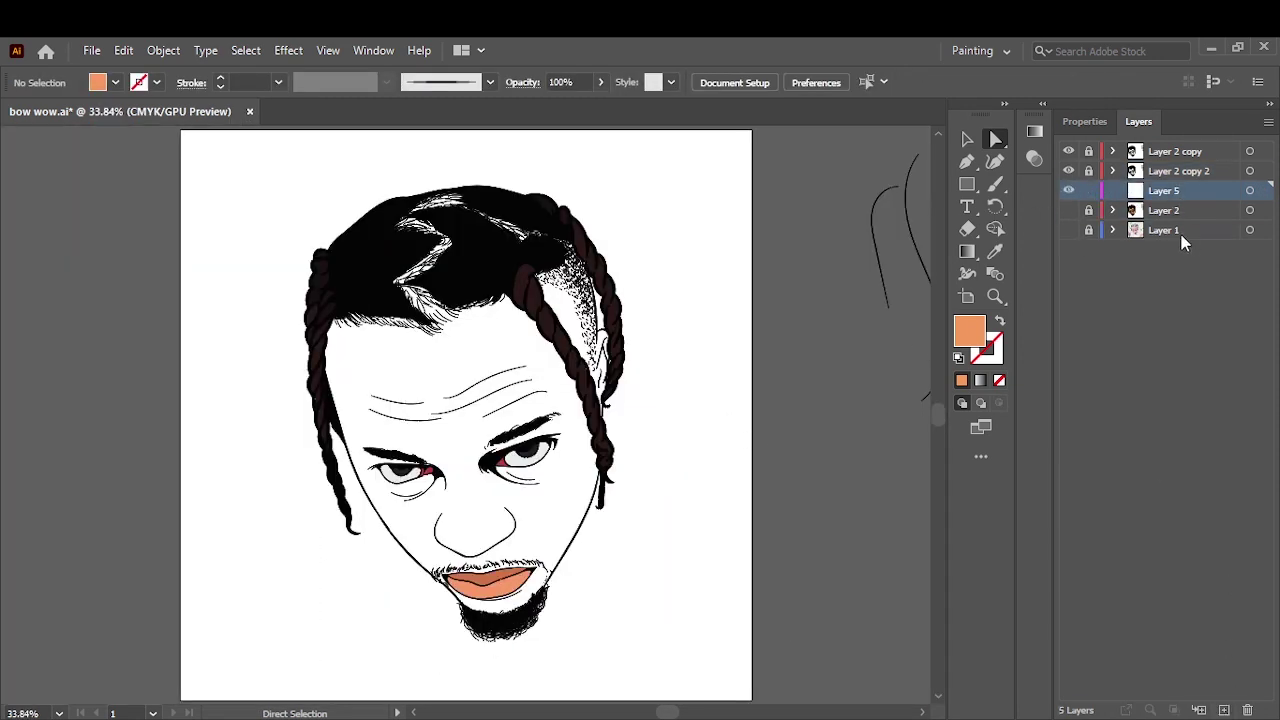
{"action": "left_click", "coordinate": [1068, 230]}
{"action": "double_click", "coordinate": [968, 332]}
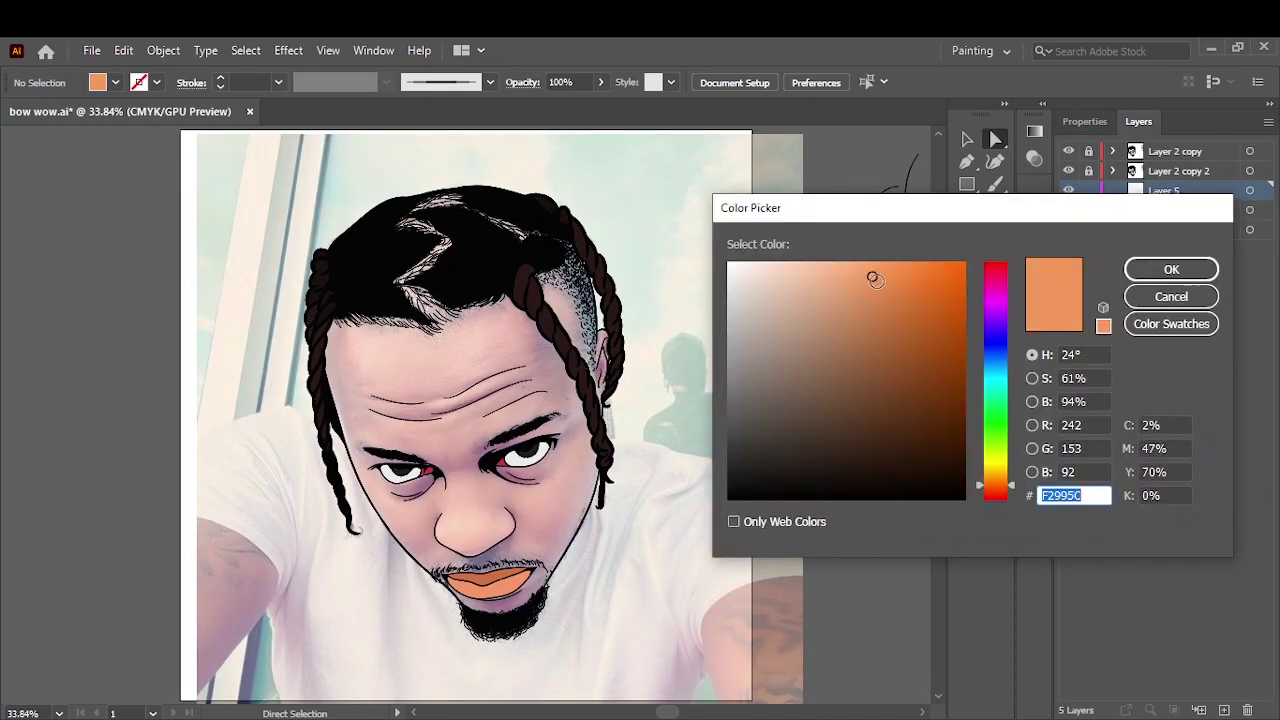
{"action": "left_click", "coordinate": [1171, 269]}
{"action": "key", "text": "ctrl+equal"}
{"action": "key", "text": "ctrl+equal"}
{"action": "key", "text": "n"}
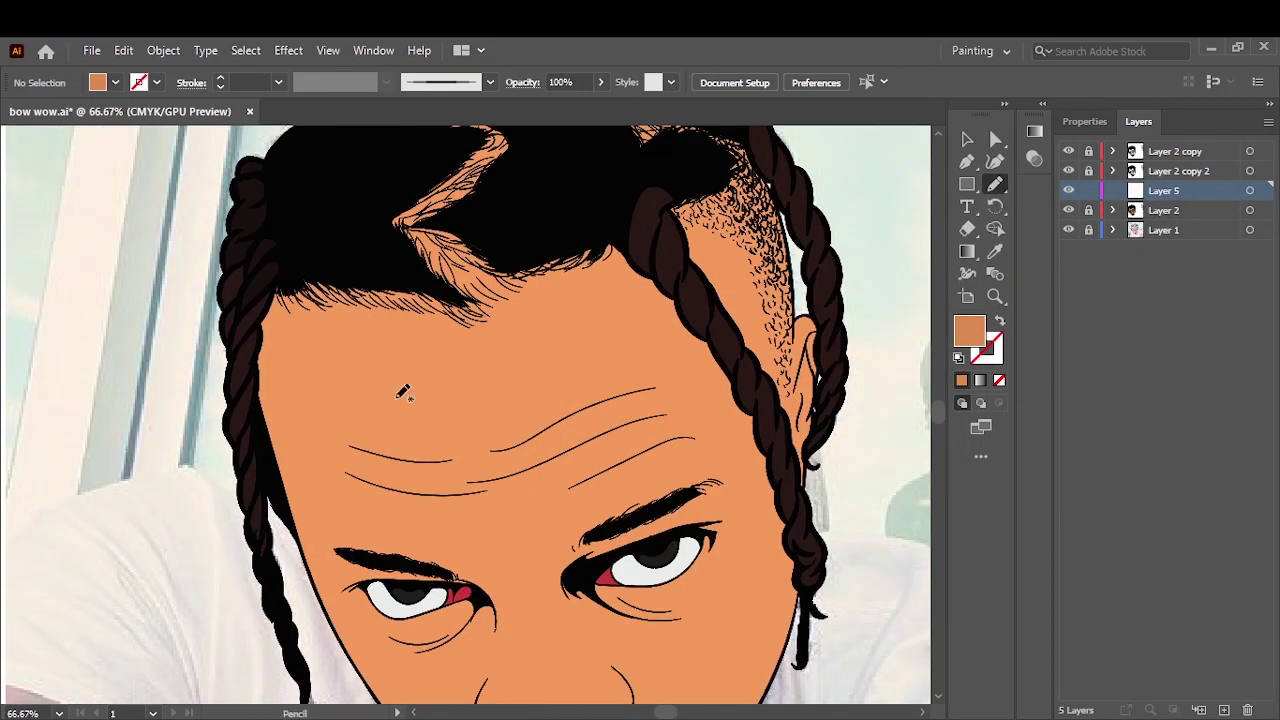
{"action": "key", "text": "i"}
{"action": "double_click", "coordinate": [968, 332]}
{"action": "left_click", "coordinate": [1171, 269]}
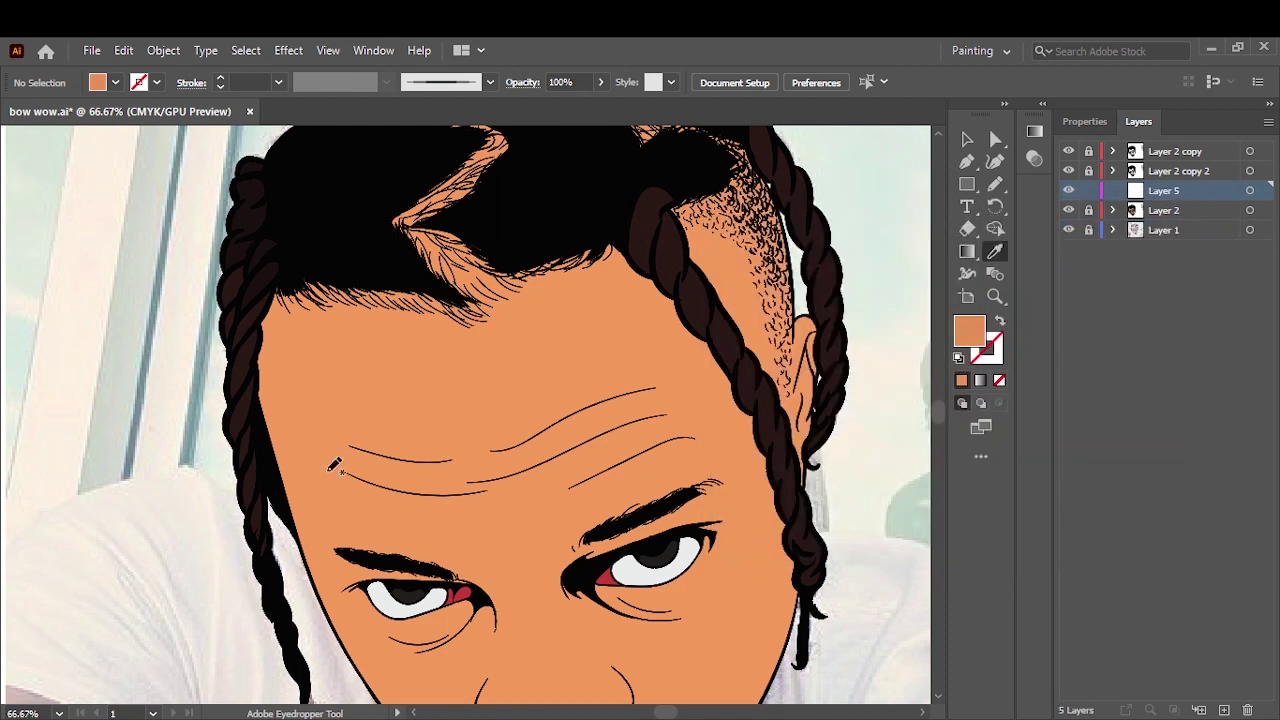
{"action": "key", "text": "n"}
{"action": "left_click", "coordinate": [1068, 210]}
{"action": "key", "text": "ctrl+equal"}
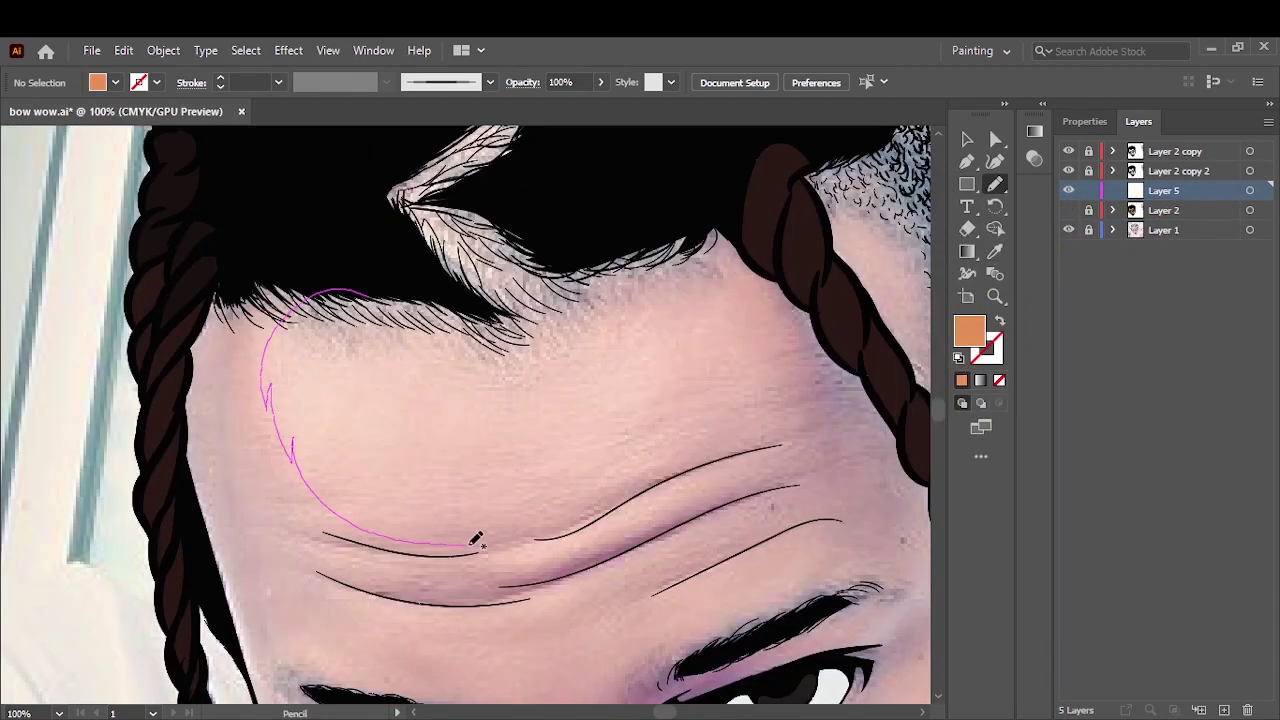
- Draw orange shading shapes along the brow and around the left eye
{"action": "left_click_drag", "start_coordinate": [178, 315], "coordinate": [330, 292]}
{"action": "scroll", "coordinate": [288, 345], "scroll_direction": "down", "scroll_amount": 5}
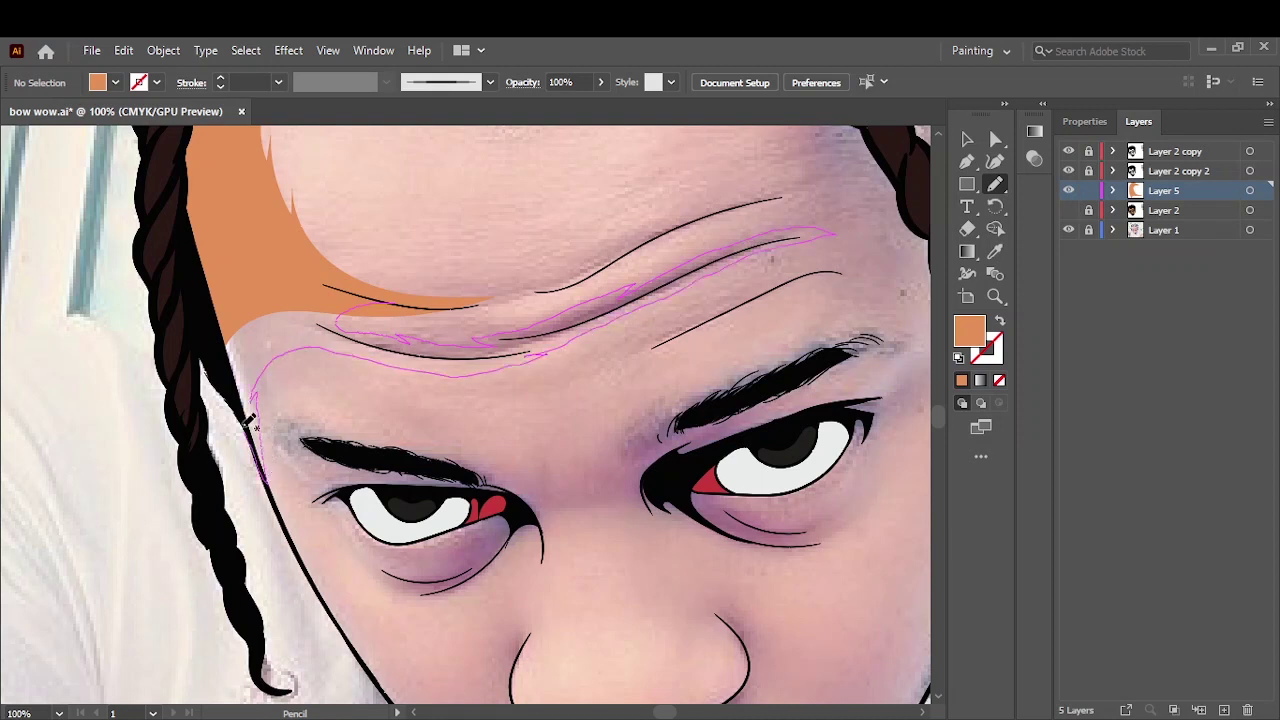
{"action": "left_click_drag", "start_coordinate": [250, 420], "coordinate": [355, 345]}
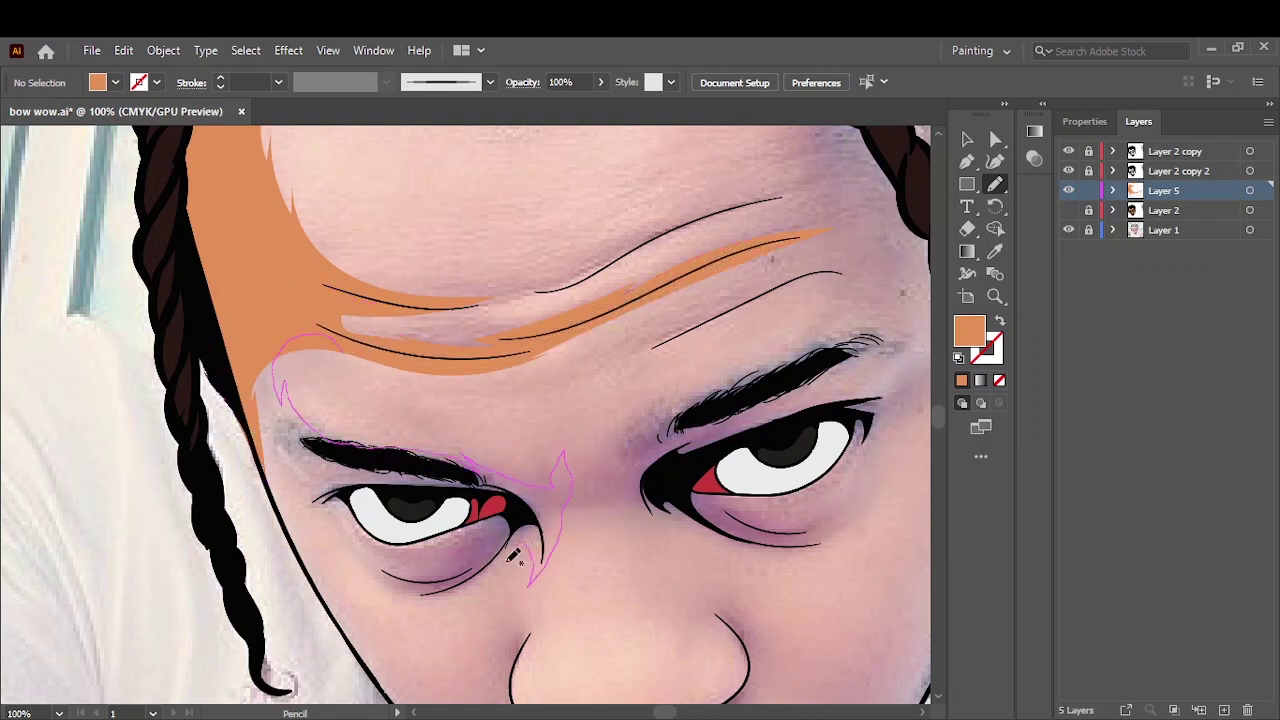
{"action": "left_click_drag", "start_coordinate": [270, 480], "coordinate": [300, 560]}
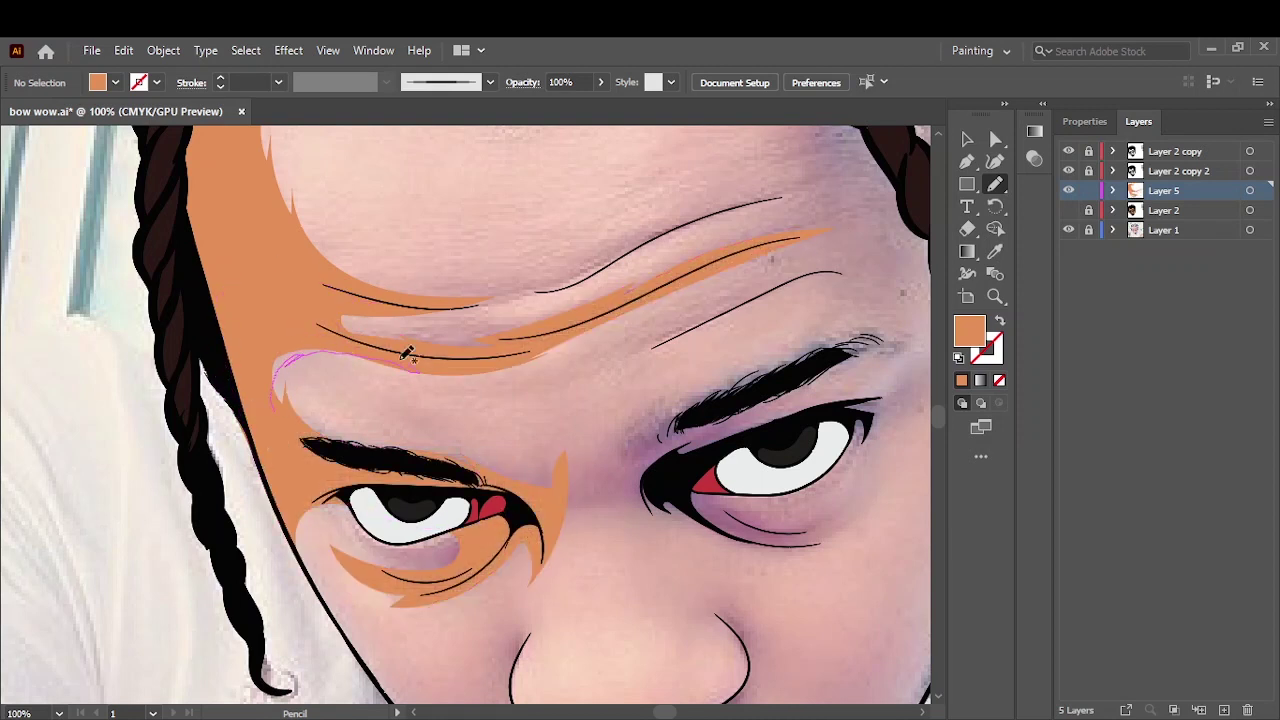
{"action": "key", "text": "ctrl+0"}
{"action": "left_click", "coordinate": [1068, 230]}
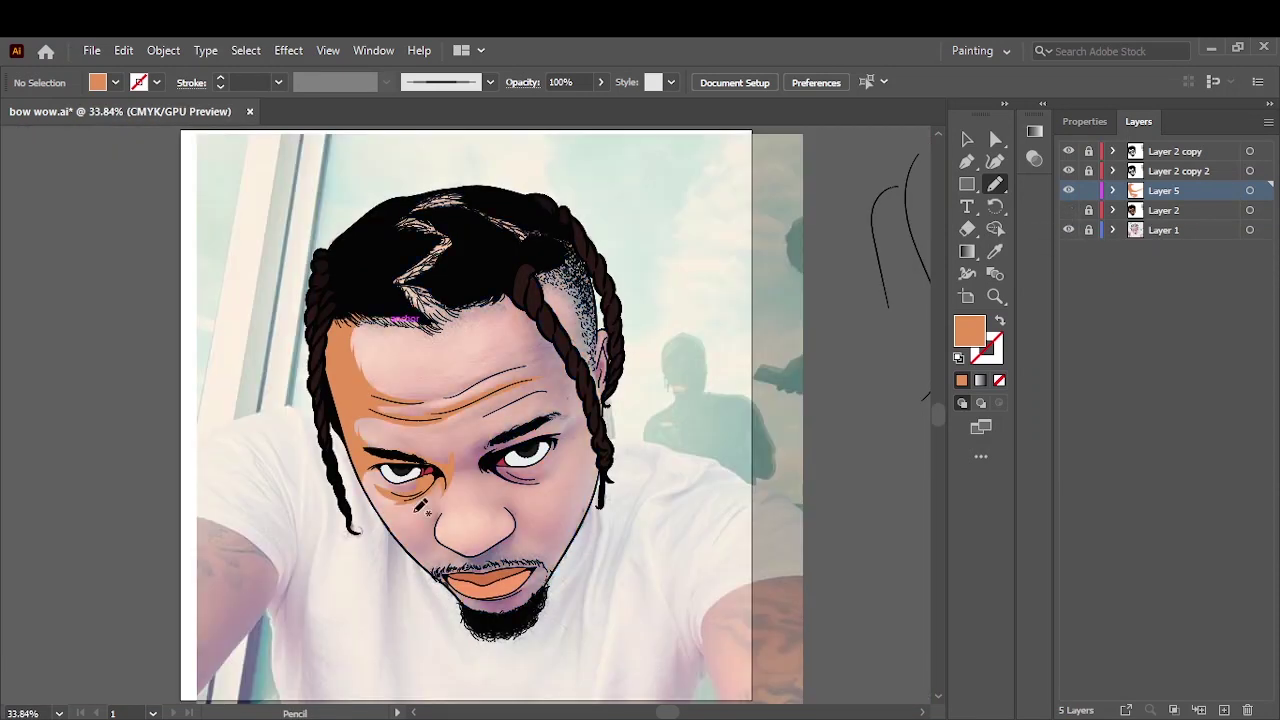
{"action": "scroll", "coordinate": [407, 531], "scroll_direction": "up", "scroll_amount": 5}
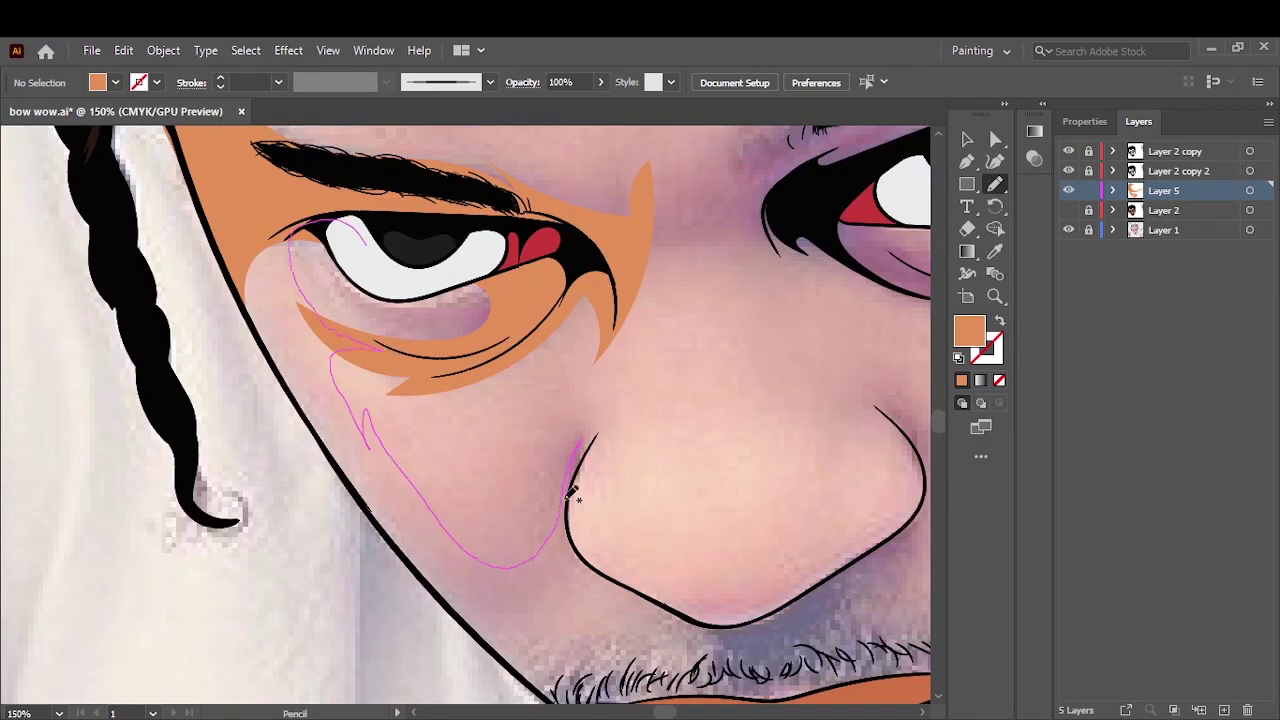
- Draw orange skin shapes down the cheek, under the eye and around the nose
{"action": "left_click_drag", "start_coordinate": [250, 310], "coordinate": [288, 240]}
{"action": "left_click_drag", "start_coordinate": [357, 256], "coordinate": [312, 231]}
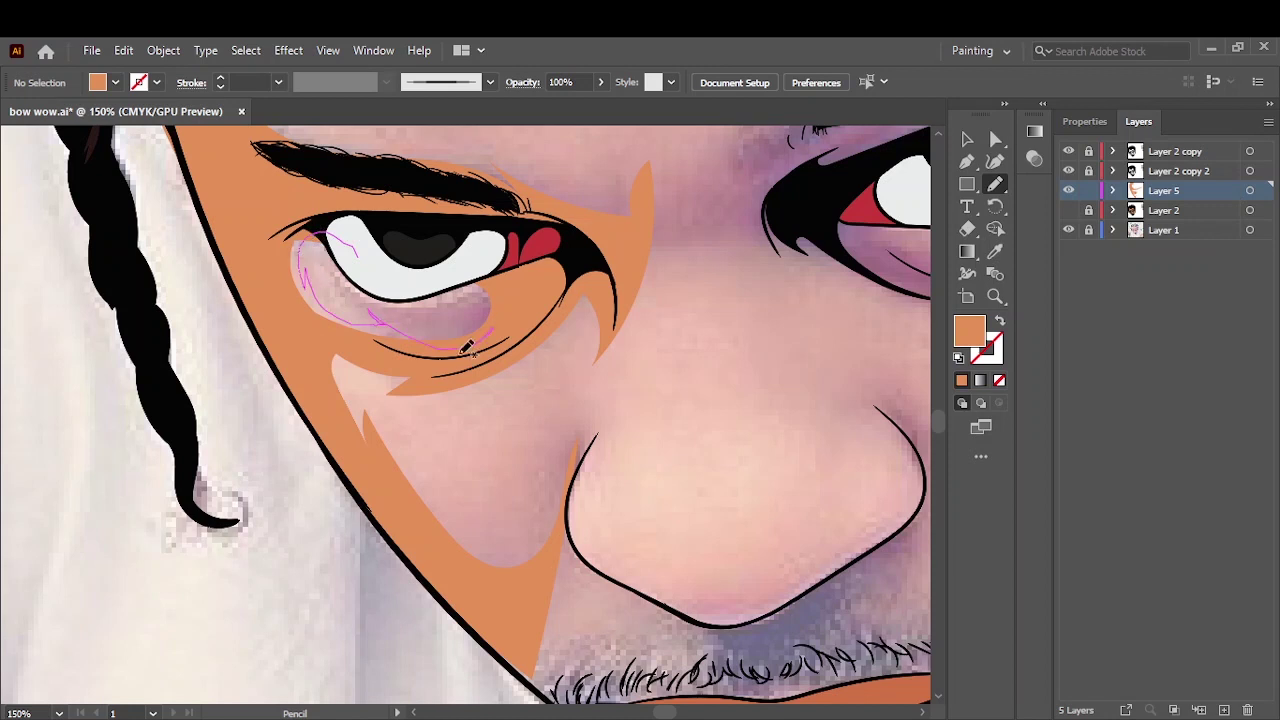
{"action": "left_click_drag", "start_coordinate": [466, 347], "coordinate": [310, 250]}
{"action": "left_click_drag", "start_coordinate": [380, 345], "coordinate": [356, 314]}
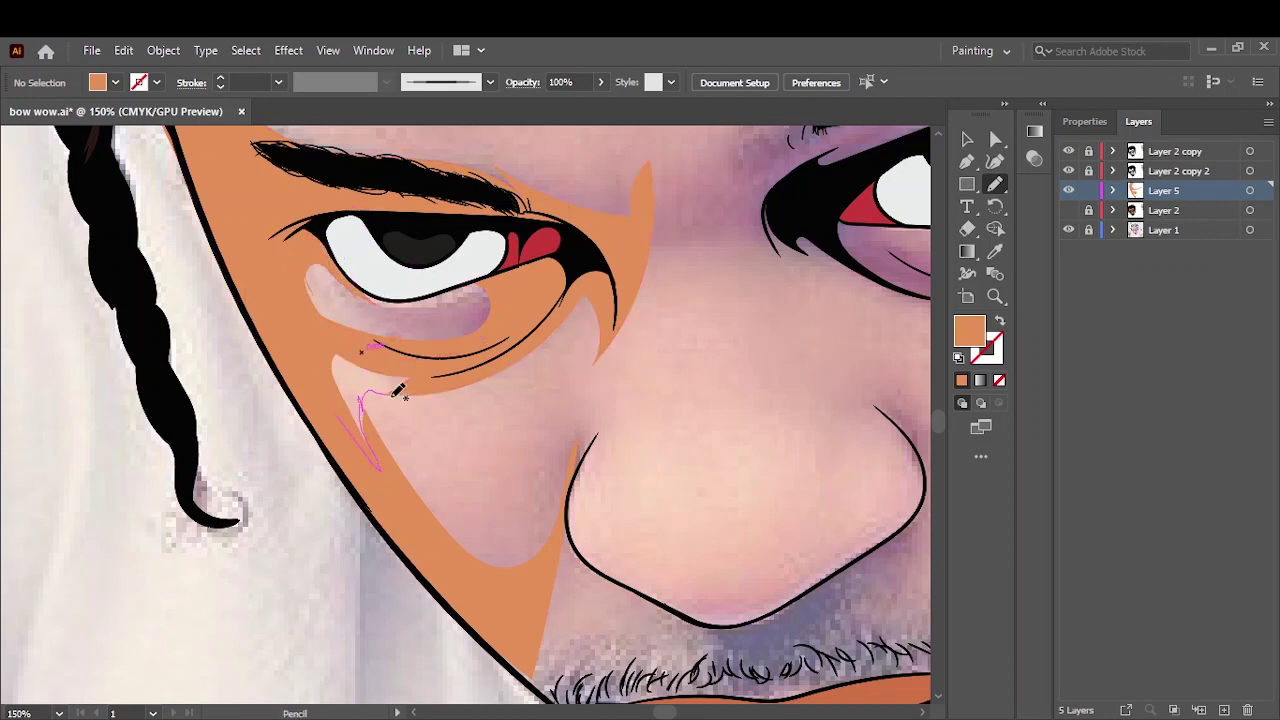
{"action": "left_click_drag", "start_coordinate": [396, 393], "coordinate": [376, 426]}
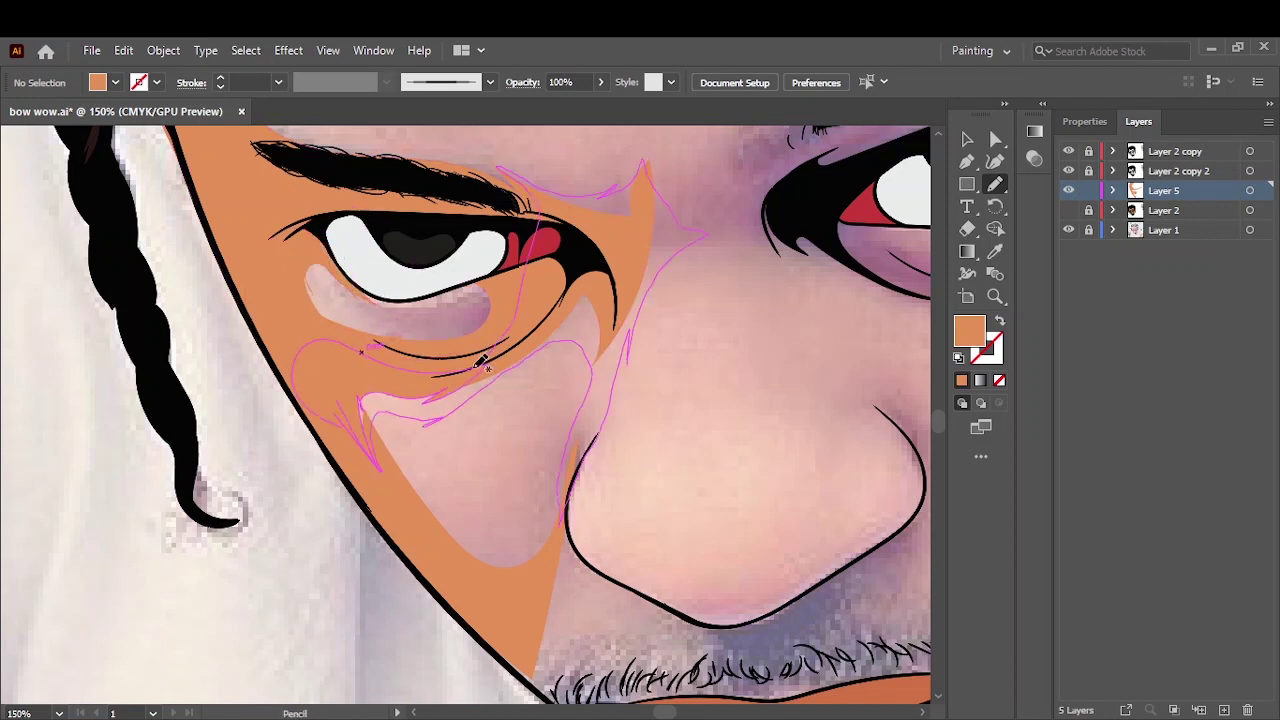
{"action": "left_click_drag", "start_coordinate": [480, 362], "coordinate": [420, 385]}
{"action": "left_click_drag", "start_coordinate": [577, 345], "coordinate": [588, 362]}
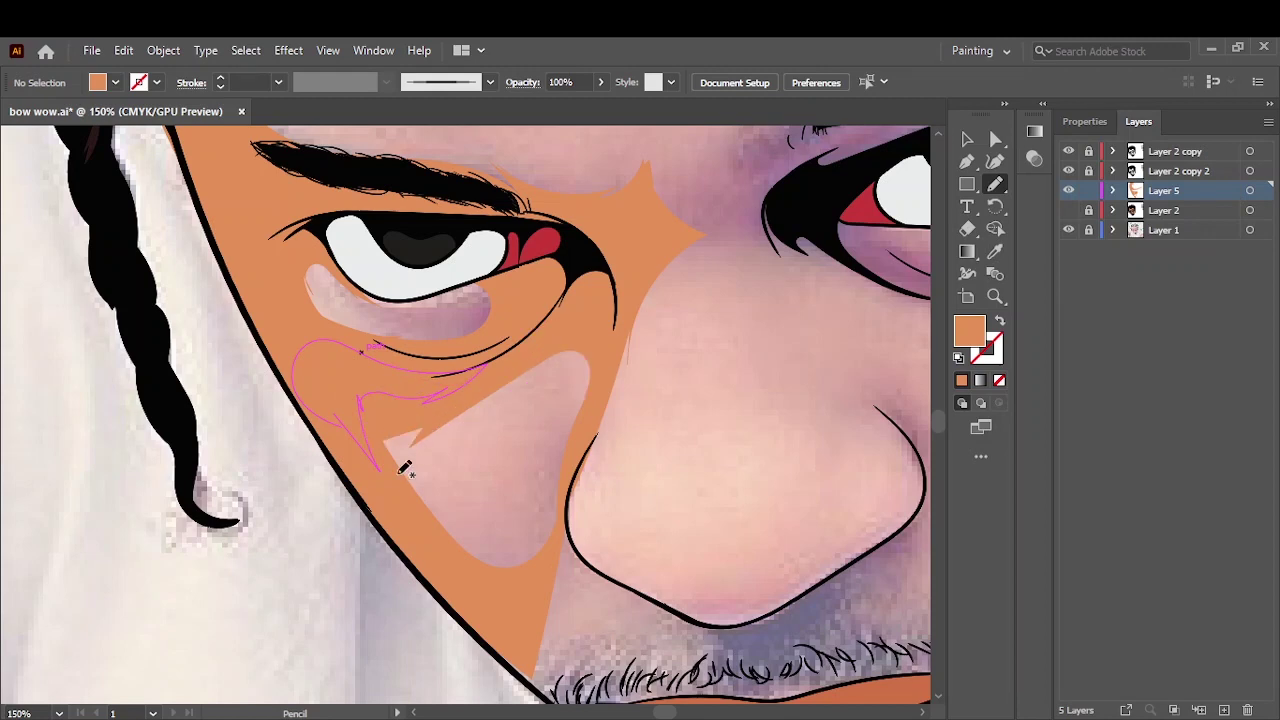
- Fill the cheek beside the nose, upper lip, under the lower lip, moustache and chin orange
{"action": "key", "text": "ctrl+0"}
{"action": "left_click", "coordinate": [1068, 230]}
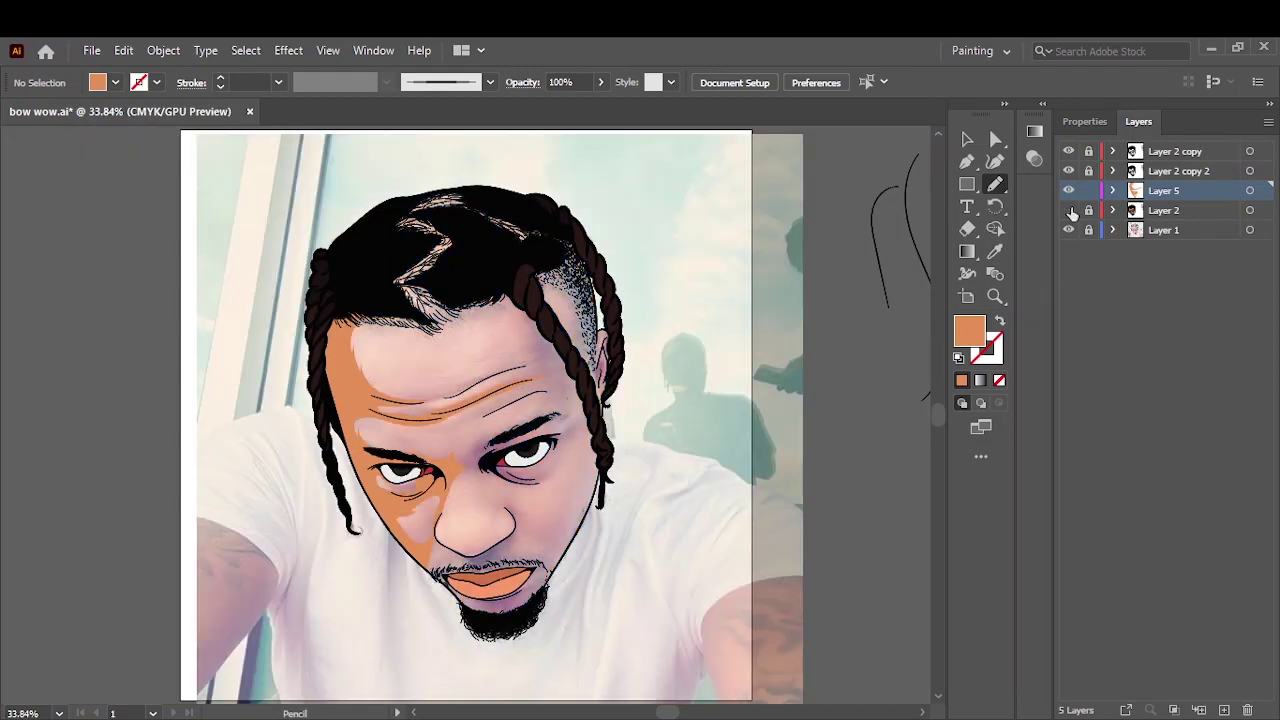
{"action": "scroll", "coordinate": [748, 424], "scroll_direction": "down", "scroll_amount": 1}
{"action": "scroll", "coordinate": [470, 530], "scroll_direction": "up", "scroll_amount": 4}
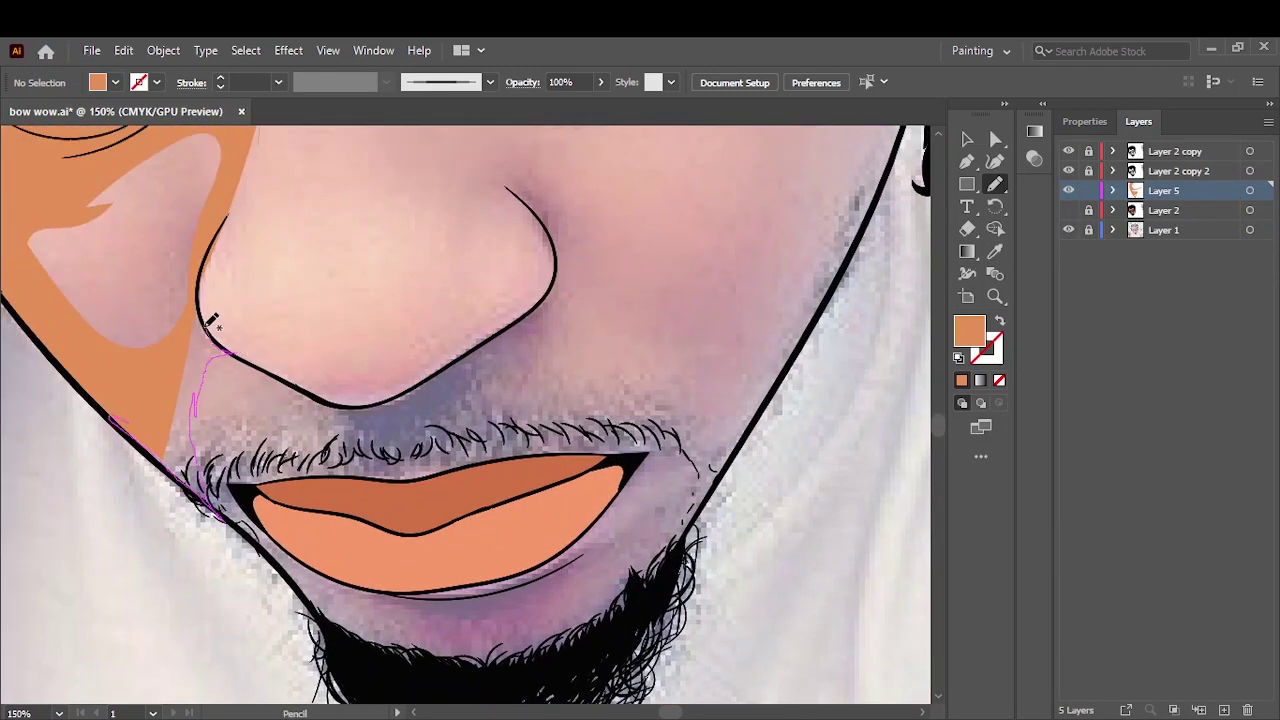
{"action": "left_click_drag", "start_coordinate": [208, 325], "coordinate": [230, 352]}
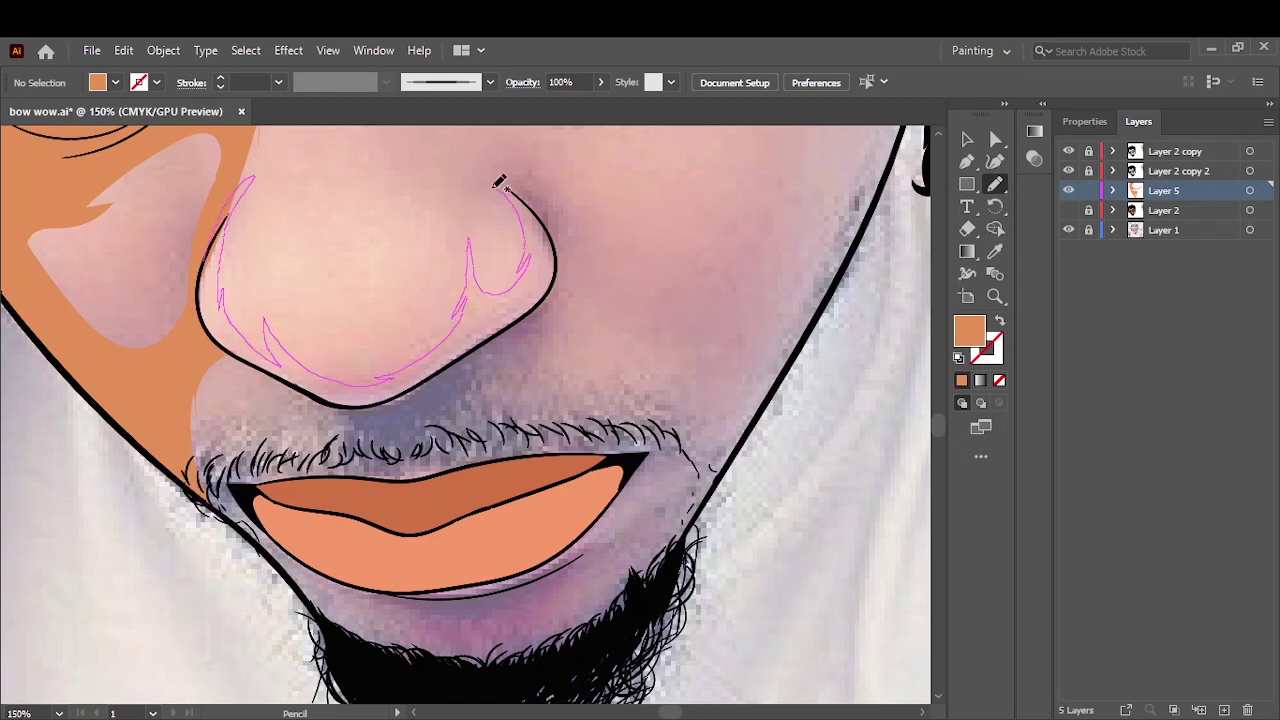
{"action": "mouse_move", "coordinate": [205, 402]}
{"action": "left_mouse_down"}
{"action": "mouse_move", "coordinate": [195, 425]}
{"action": "mouse_move", "coordinate": [206, 404]}
{"action": "left_mouse_up"}
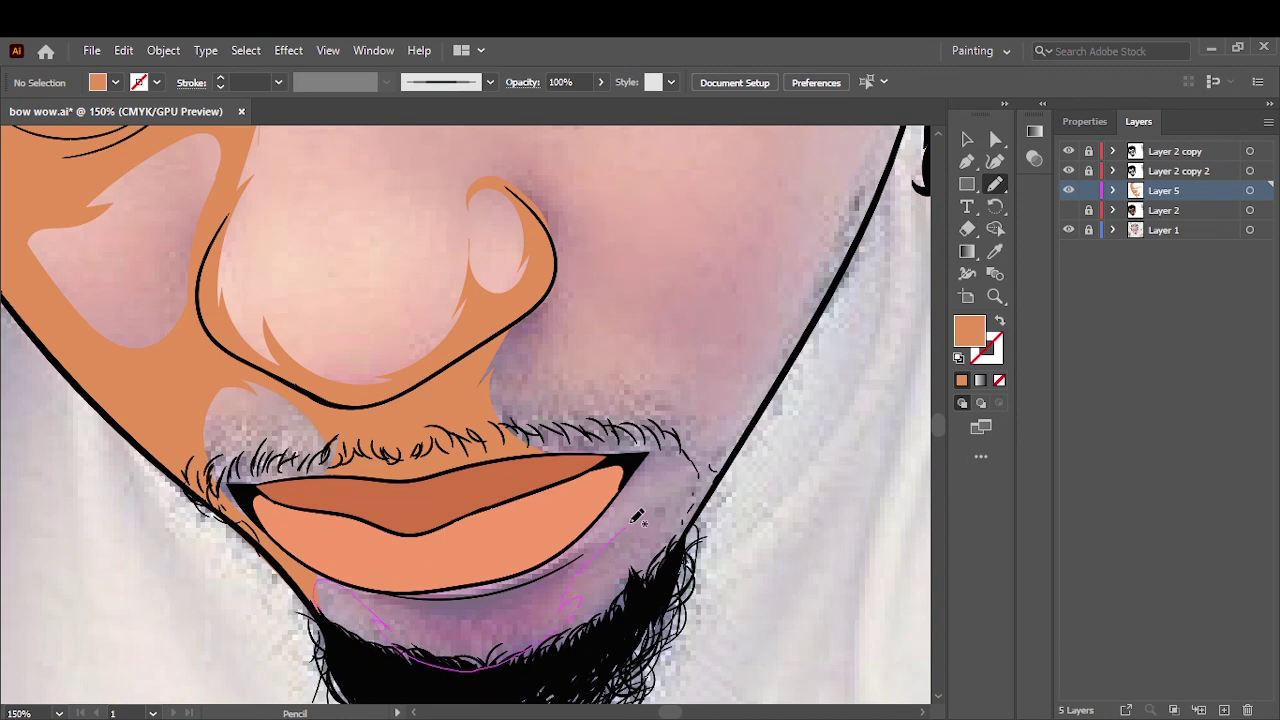
{"action": "left_click_drag", "start_coordinate": [637, 516], "coordinate": [630, 522]}
{"action": "left_click_drag", "start_coordinate": [745, 438], "coordinate": [537, 322]}
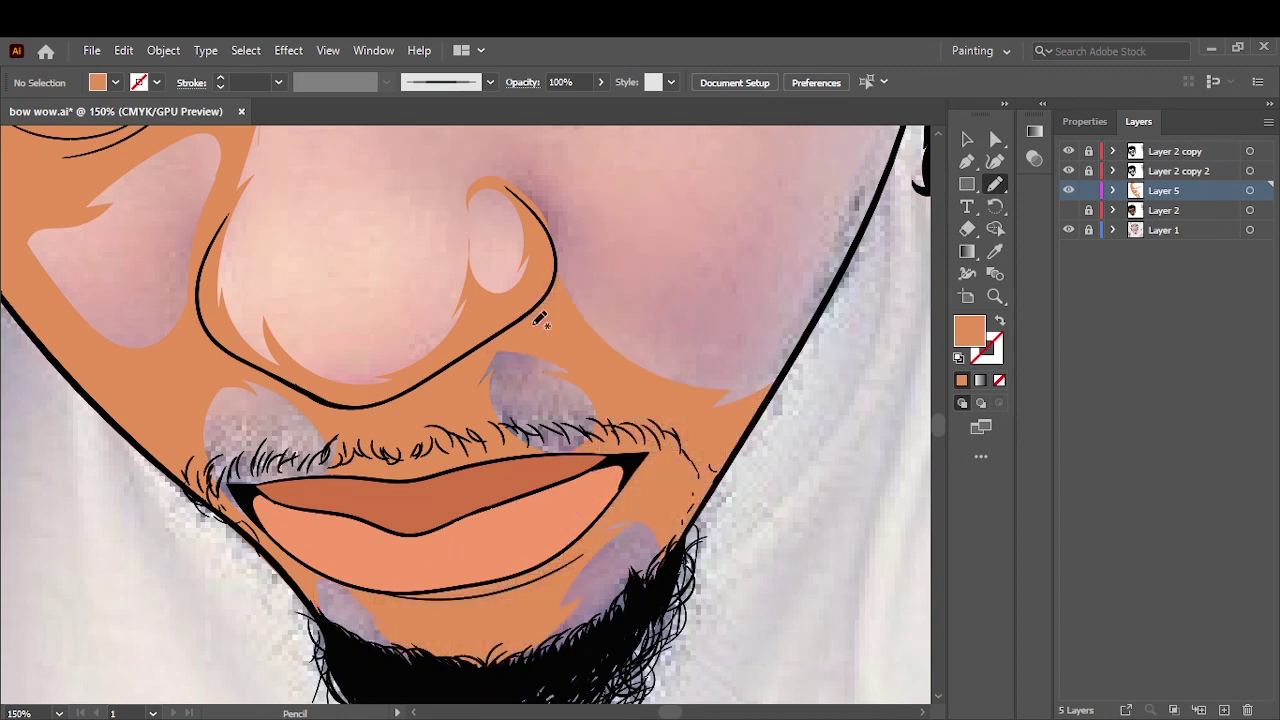
- Fill under both eyes, two cheek sections and the hair edge orange
{"action": "key", "text": "ctrl+0"}
{"action": "left_click", "coordinate": [1068, 230]}
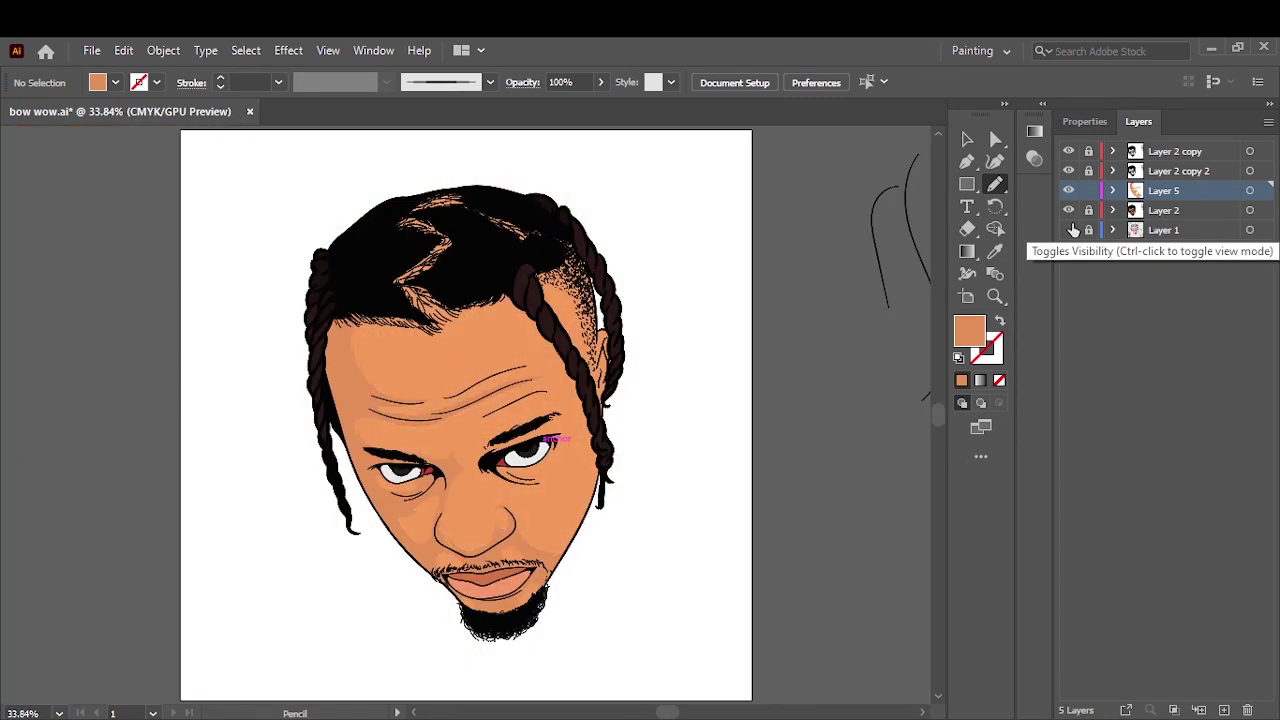
{"action": "scroll", "coordinate": [523, 500], "scroll_direction": "up", "scroll_amount": 3}
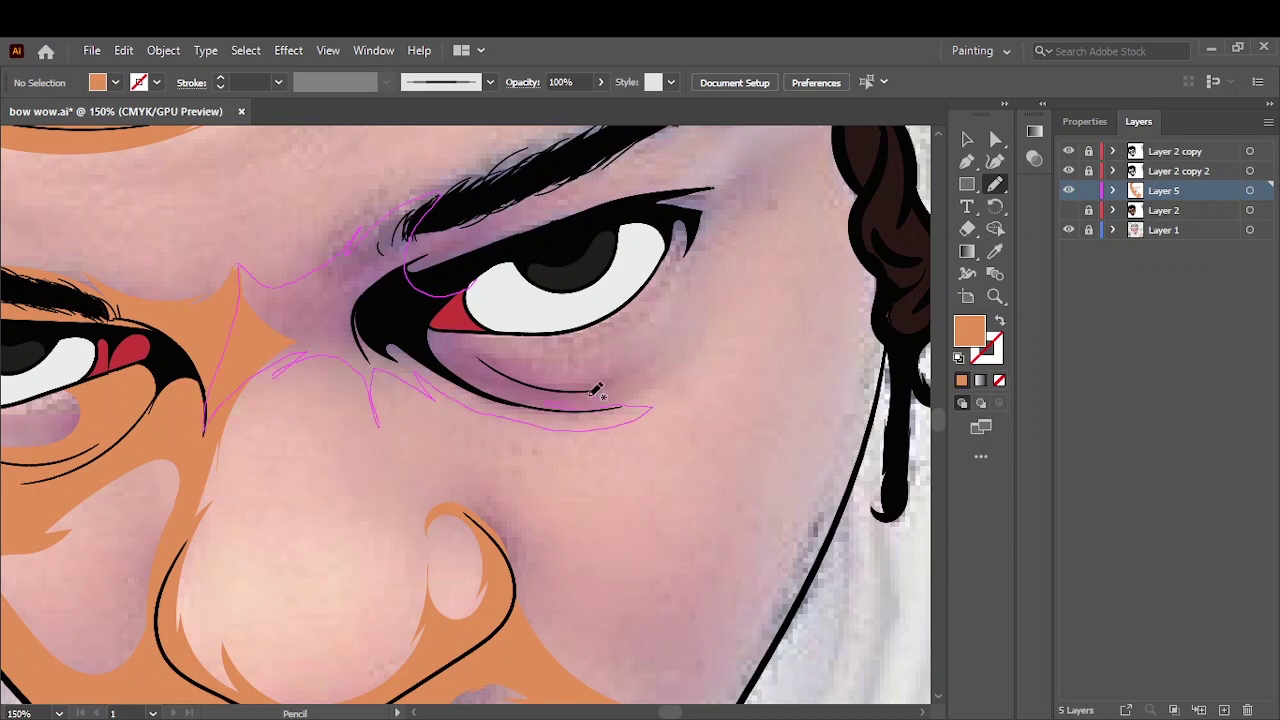
{"action": "left_click_drag", "start_coordinate": [597, 390], "coordinate": [590, 392]}
{"action": "left_click_drag", "start_coordinate": [393, 444], "coordinate": [386, 440]}
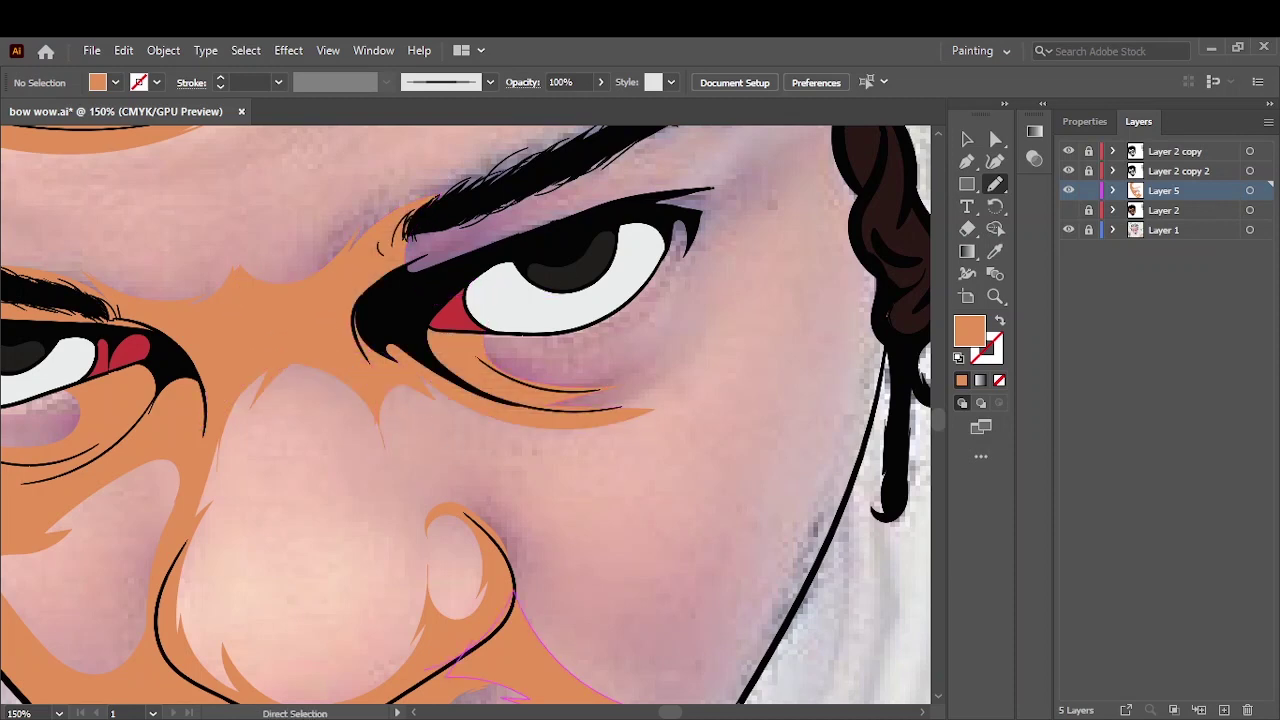
{"action": "key", "text": "ctrl+minus"}
{"action": "left_click_drag", "start_coordinate": [492, 622], "coordinate": [302, 472]}
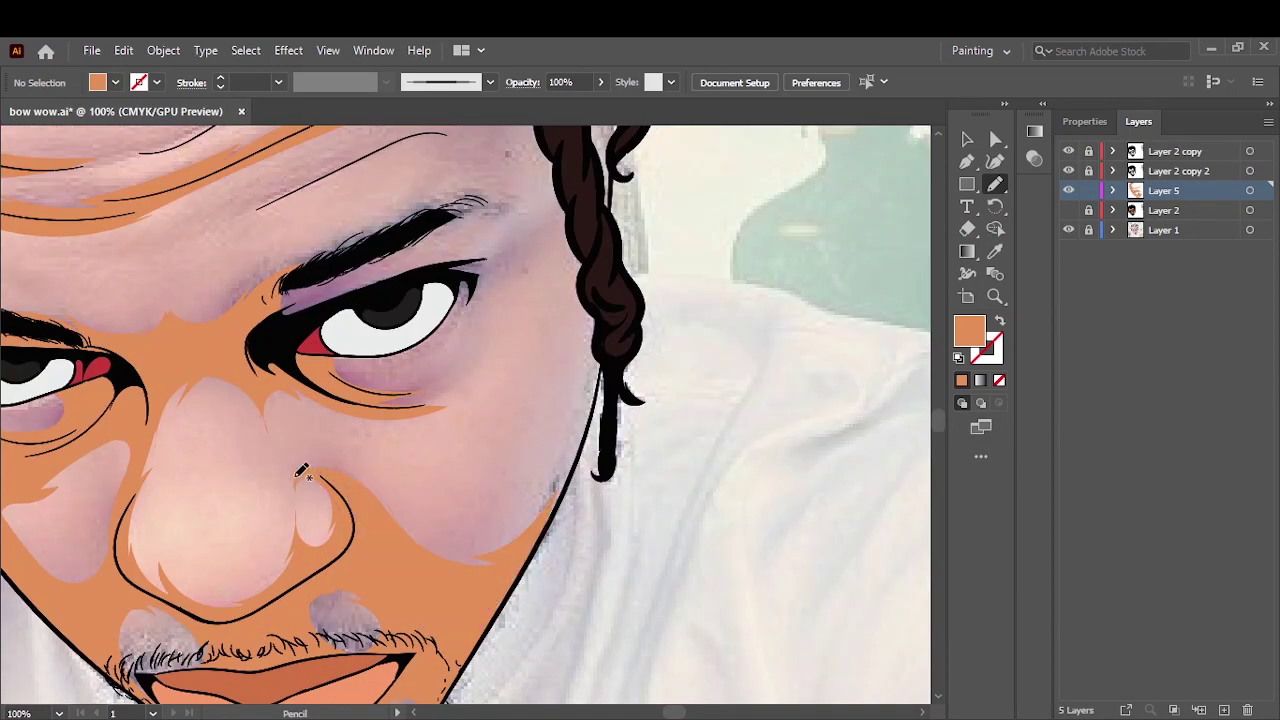
{"action": "left_click_drag", "start_coordinate": [440, 520], "coordinate": [521, 470]}
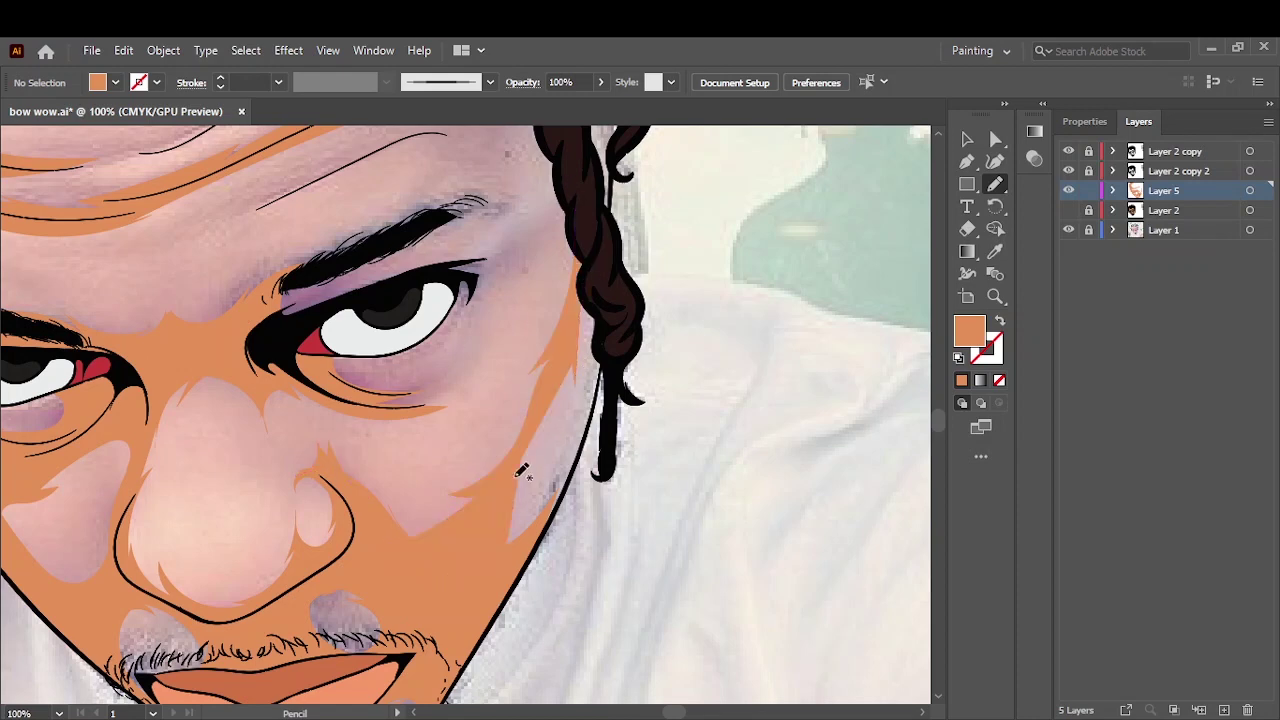
{"action": "left_click_drag", "start_coordinate": [563, 389], "coordinate": [594, 310]}
- Fill the skin beside the eyebrow and the forehead along the hair edge orange
{"action": "key", "text": "ctrl+minus"}
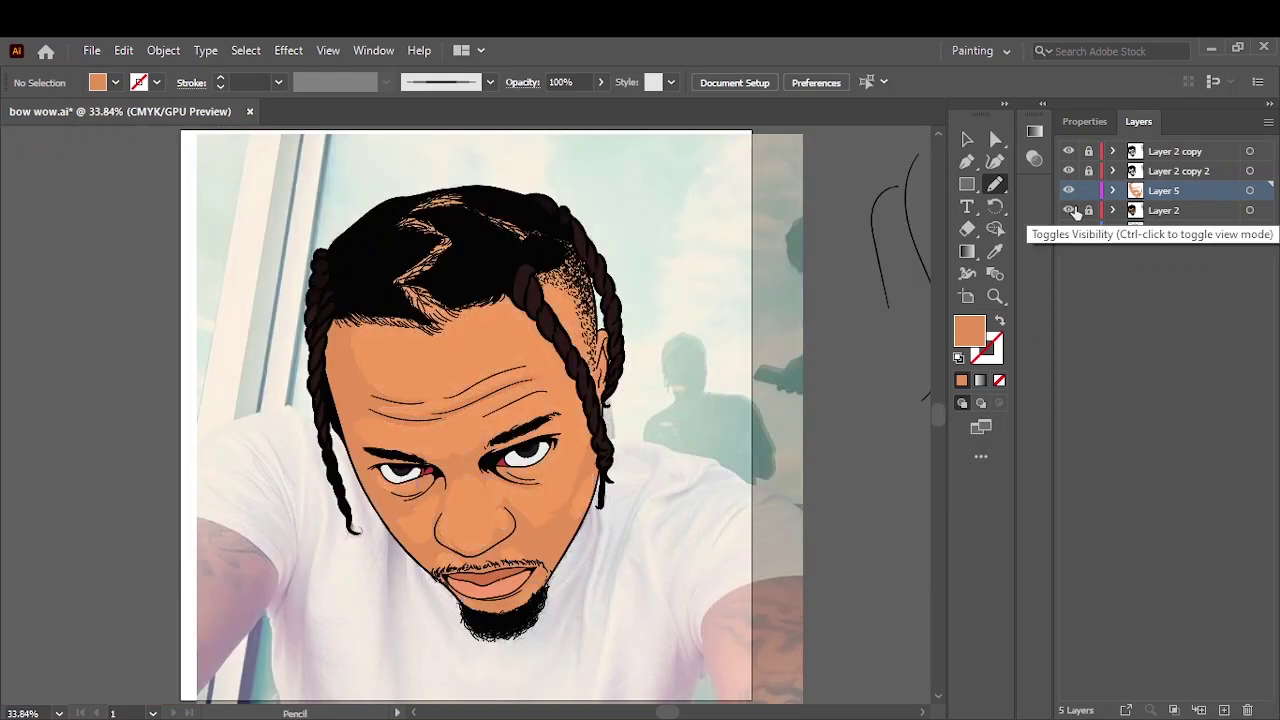
{"action": "key", "text": "ctrl+plus"}
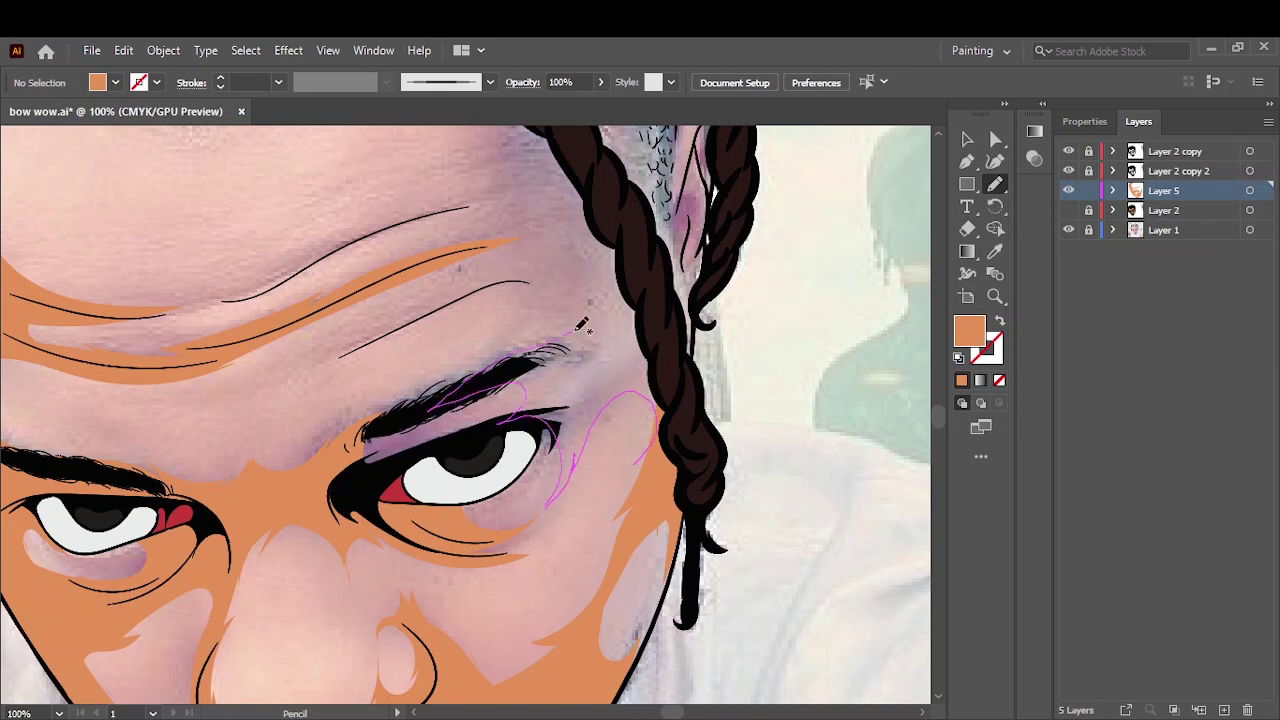
{"action": "left_click_drag", "start_coordinate": [578, 327], "coordinate": [653, 376]}
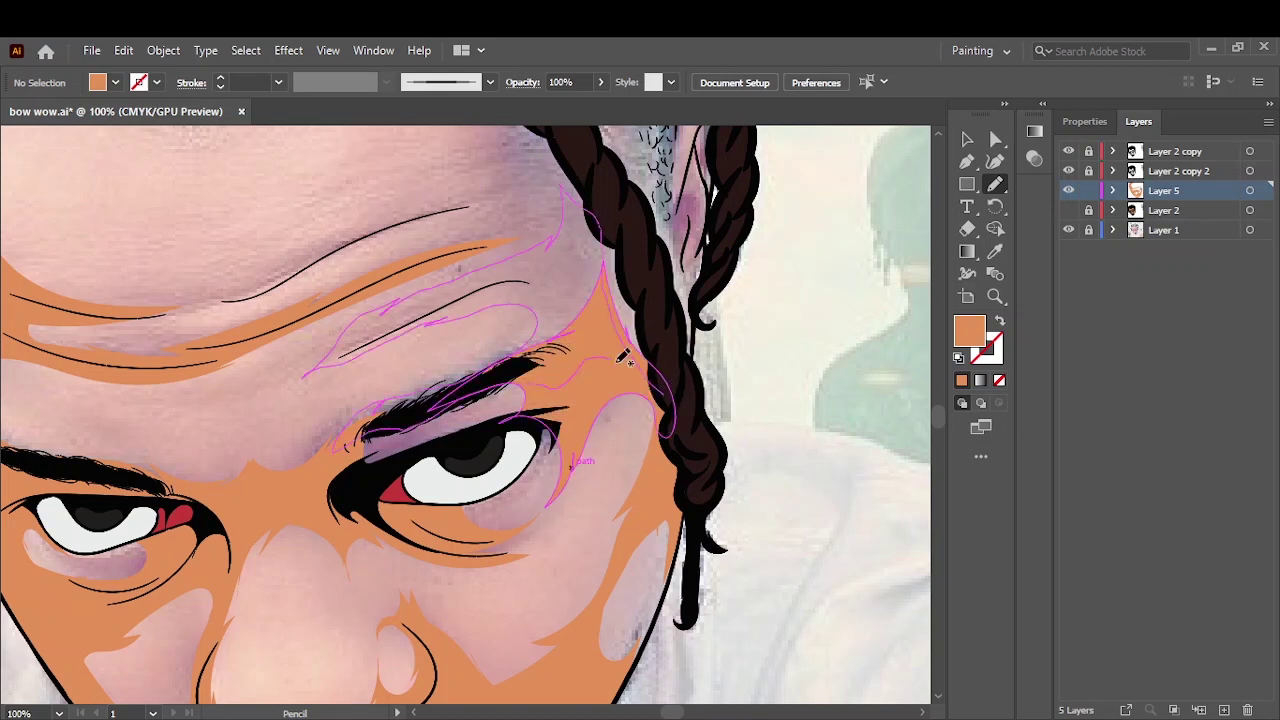
{"action": "scroll", "coordinate": [468, 567], "scroll_direction": "up", "scroll_amount": 5}
{"action": "left_click_drag", "start_coordinate": [593, 466], "coordinate": [465, 410]}
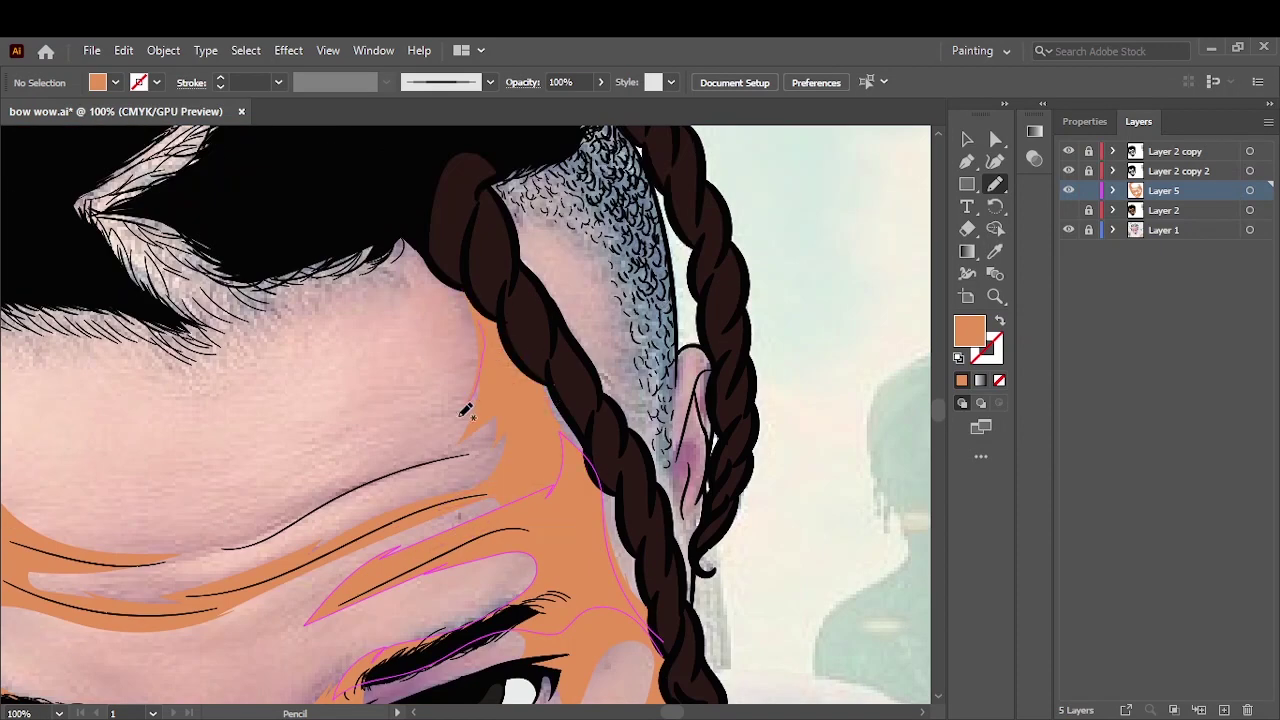
{"action": "left_click_drag", "start_coordinate": [224, 548], "coordinate": [210, 552]}
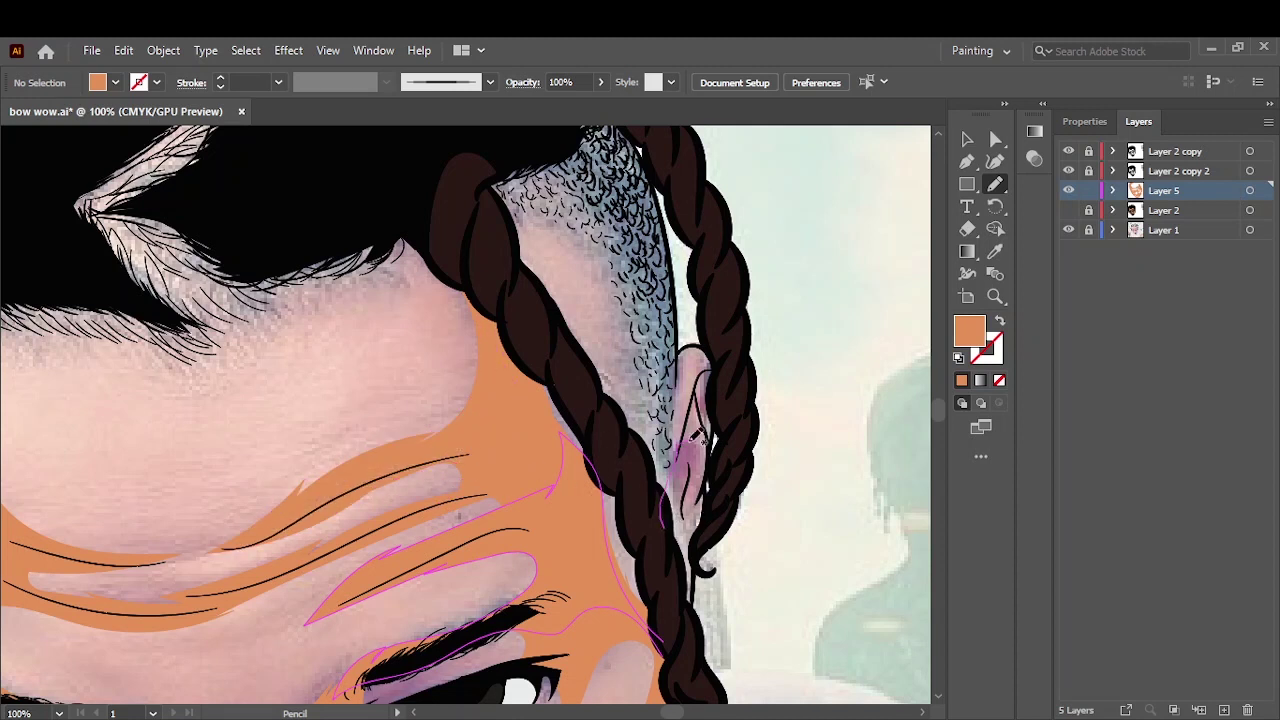
- Fill the ear and the shaved patch beside the braid orange
{"action": "left_click_drag", "start_coordinate": [700, 572], "coordinate": [662, 463]}
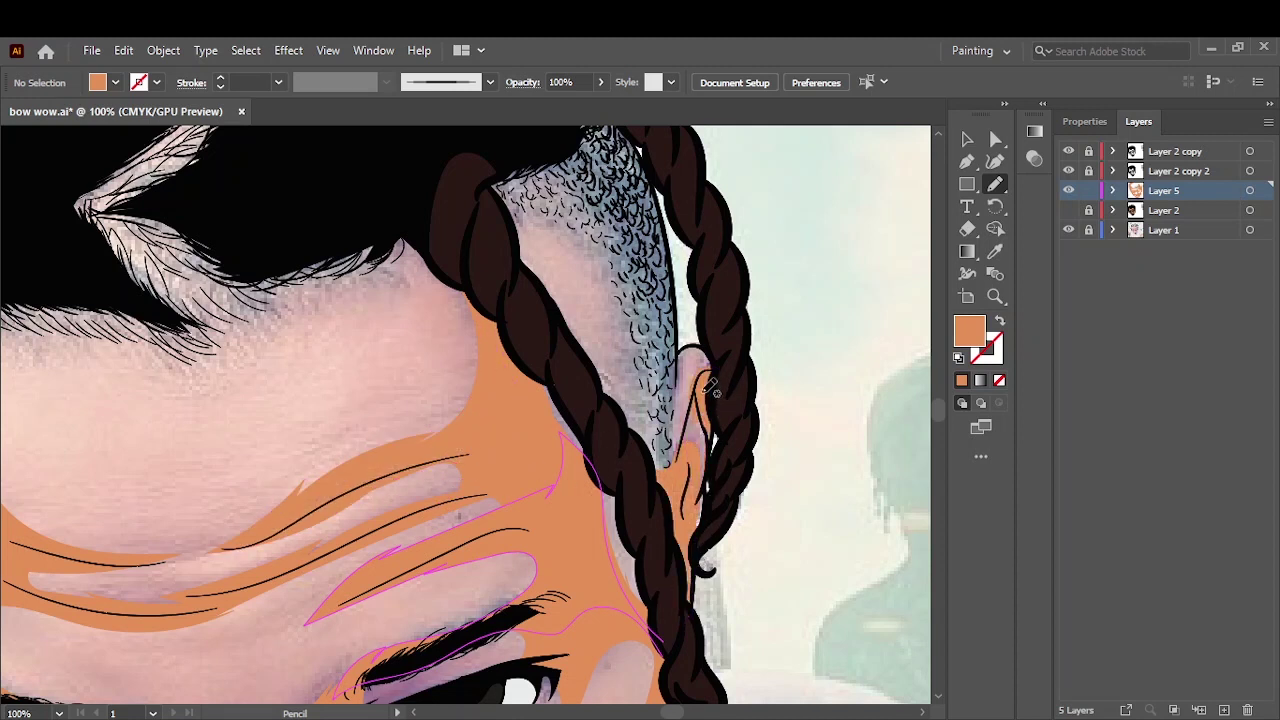
{"action": "left_click_drag", "start_coordinate": [694, 394], "coordinate": [682, 425]}
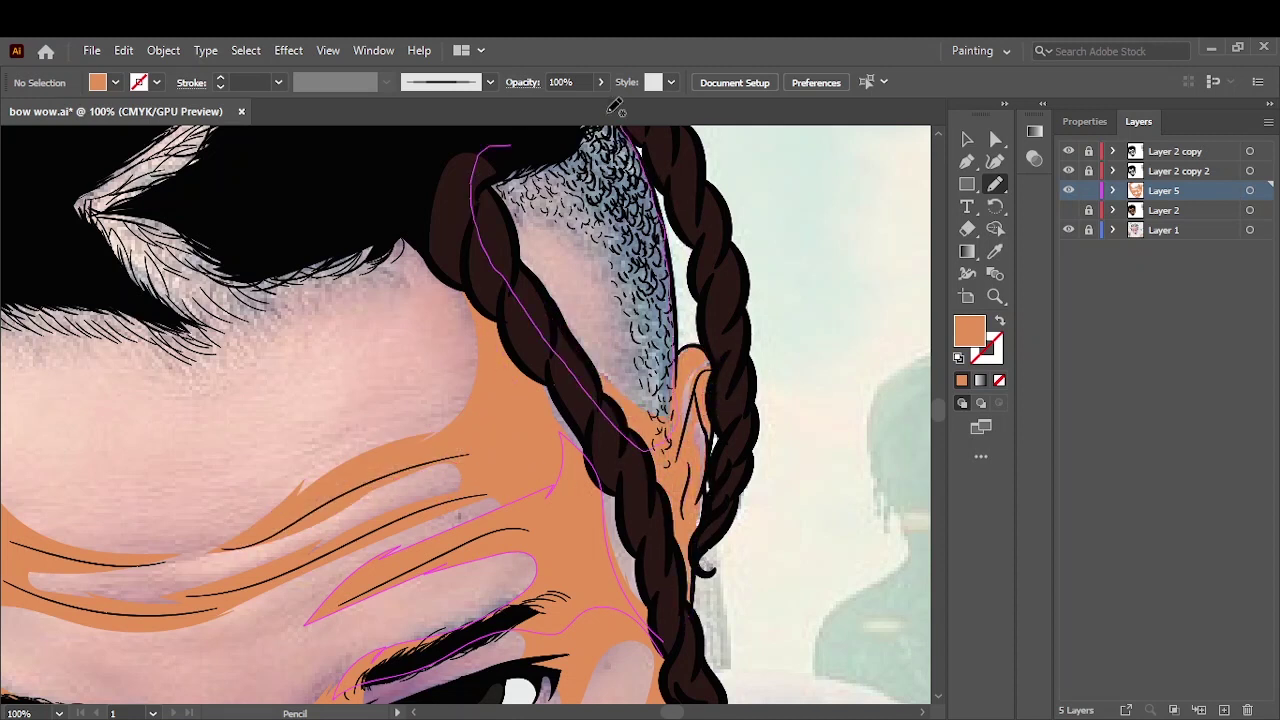
{"action": "left_click_drag", "start_coordinate": [615, 107], "coordinate": [640, 135]}
{"action": "scroll", "coordinate": [477, 447], "scroll_direction": "up", "scroll_amount": 1}
{"action": "scroll", "coordinate": [477, 447], "scroll_direction": "up", "scroll_amount": 5}
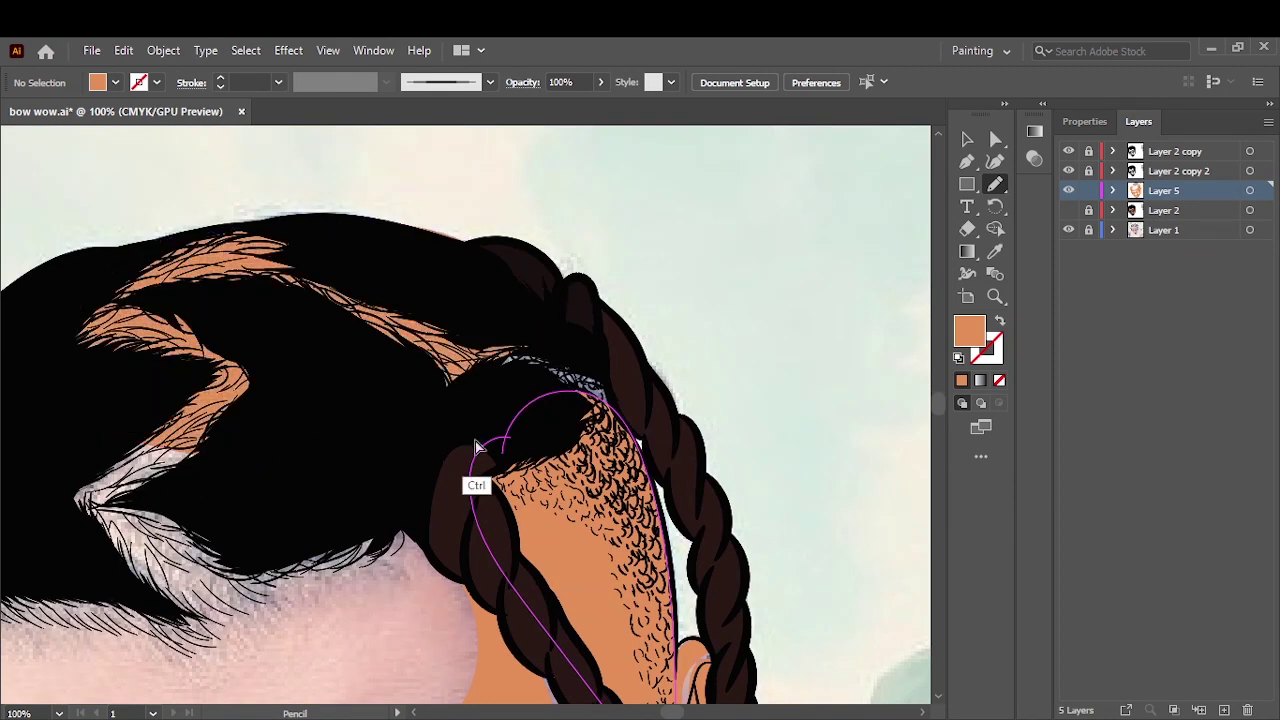
- Add orange skin along the left hairline and fit the artboard in view
{"action": "left_click_drag", "start_coordinate": [350, 230], "coordinate": [100, 470]}
{"action": "left_click_drag", "start_coordinate": [100, 390], "coordinate": [170, 570]}
{"action": "scroll", "coordinate": [138, 402], "scroll_direction": "down", "scroll_amount": 2}
{"action": "scroll", "coordinate": [138, 402], "scroll_direction": "left", "scroll_amount": 3}
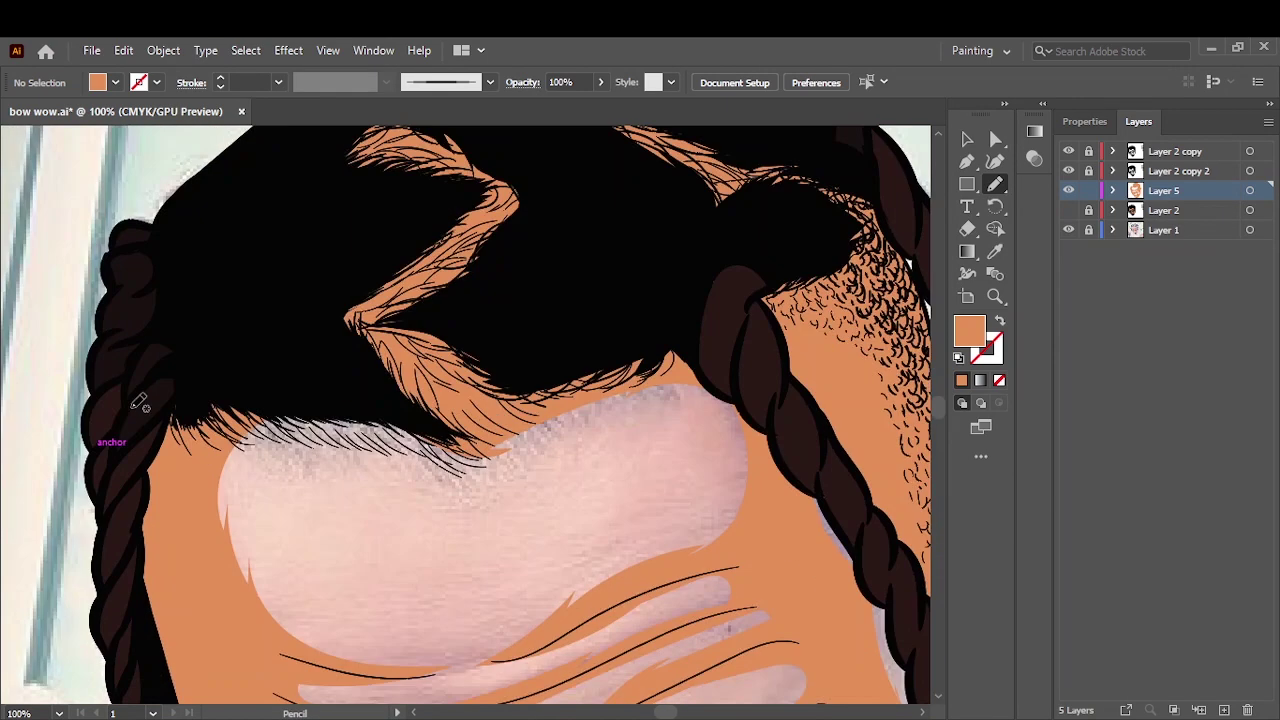
{"action": "key", "text": "ctrl+0"}
- Hide the reference photo, add a new shading layer and sample a darker skin-tone fill
{"action": "left_click", "coordinate": [1068, 230]}
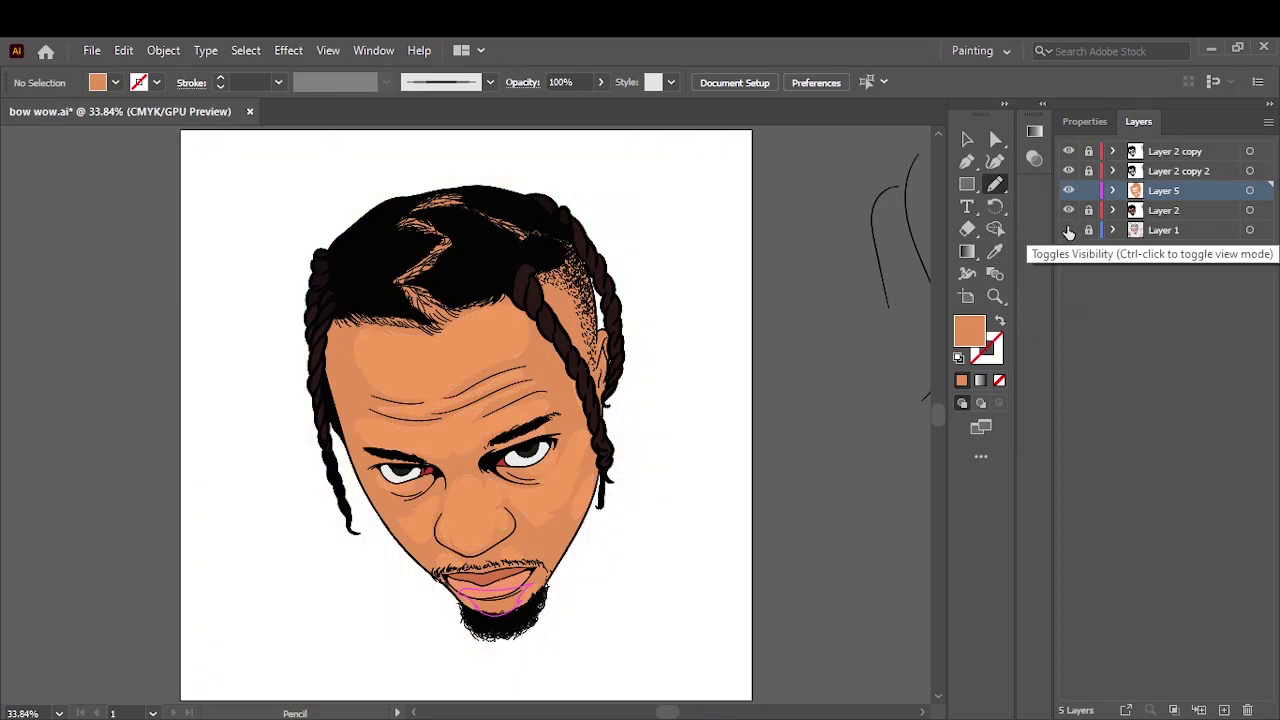
{"action": "key", "text": "ctrl+l"}
{"action": "double_click", "coordinate": [969, 331]}
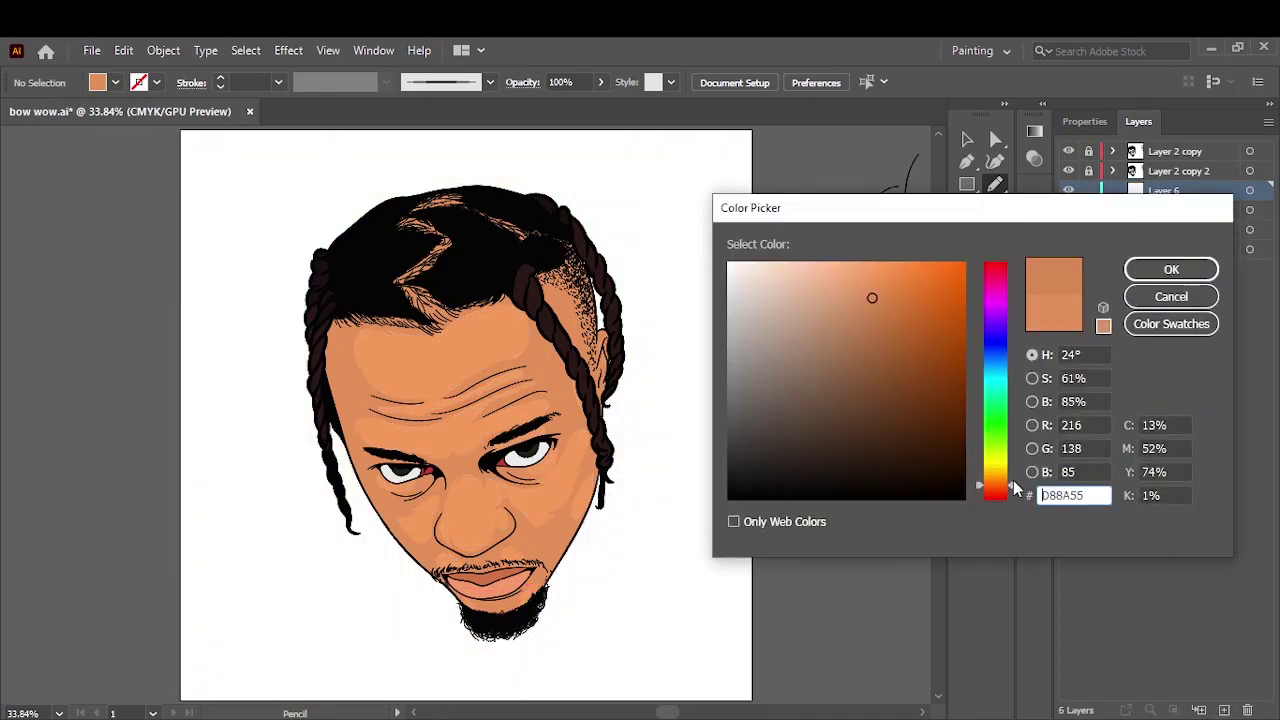
{"action": "left_click", "coordinate": [1171, 296]}
{"action": "scroll", "coordinate": [368, 468], "scroll_direction": "up", "scroll_amount": 5}
{"action": "key", "text": "i"}
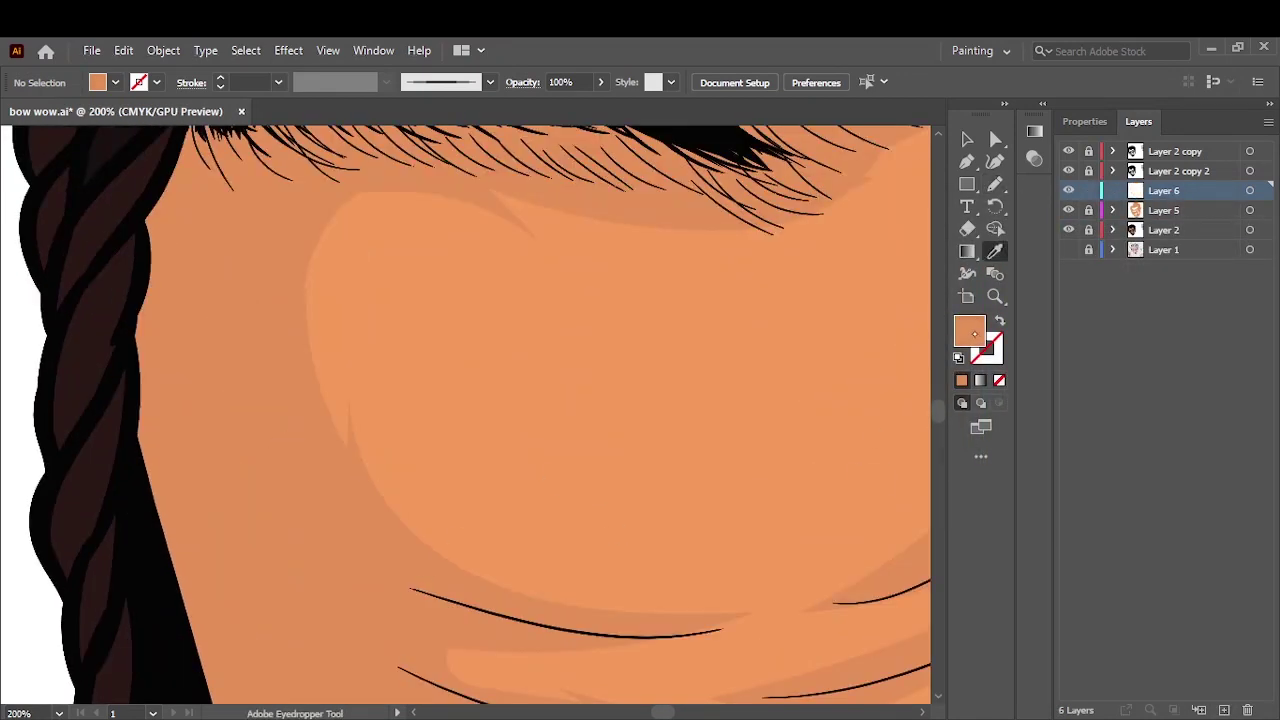
{"action": "double_click", "coordinate": [969, 331]}
{"action": "key", "text": "Return"}
{"action": "key", "text": "n"}
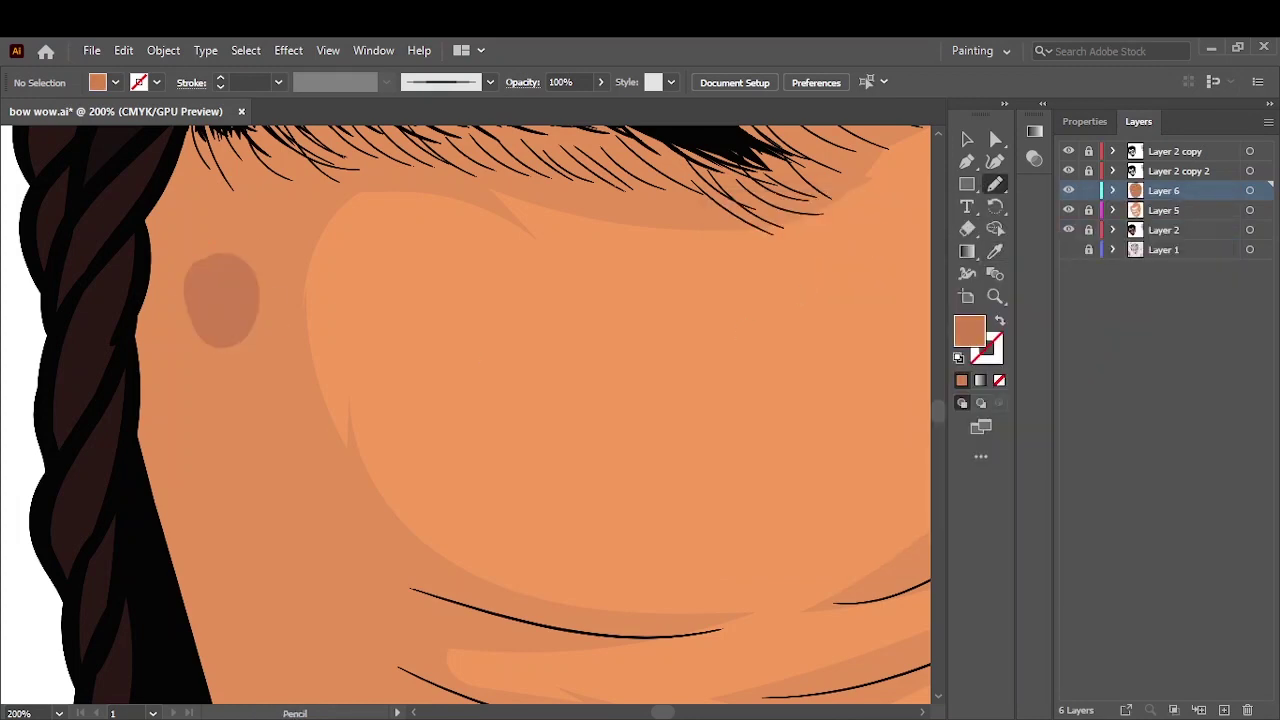
- Draw darker shadow shapes on the temple, under and beside the eye, and on the cheek
{"action": "key", "text": "ctrl+1"}
{"action": "left_click_drag", "start_coordinate": [355, 630], "coordinate": [350, 628]}
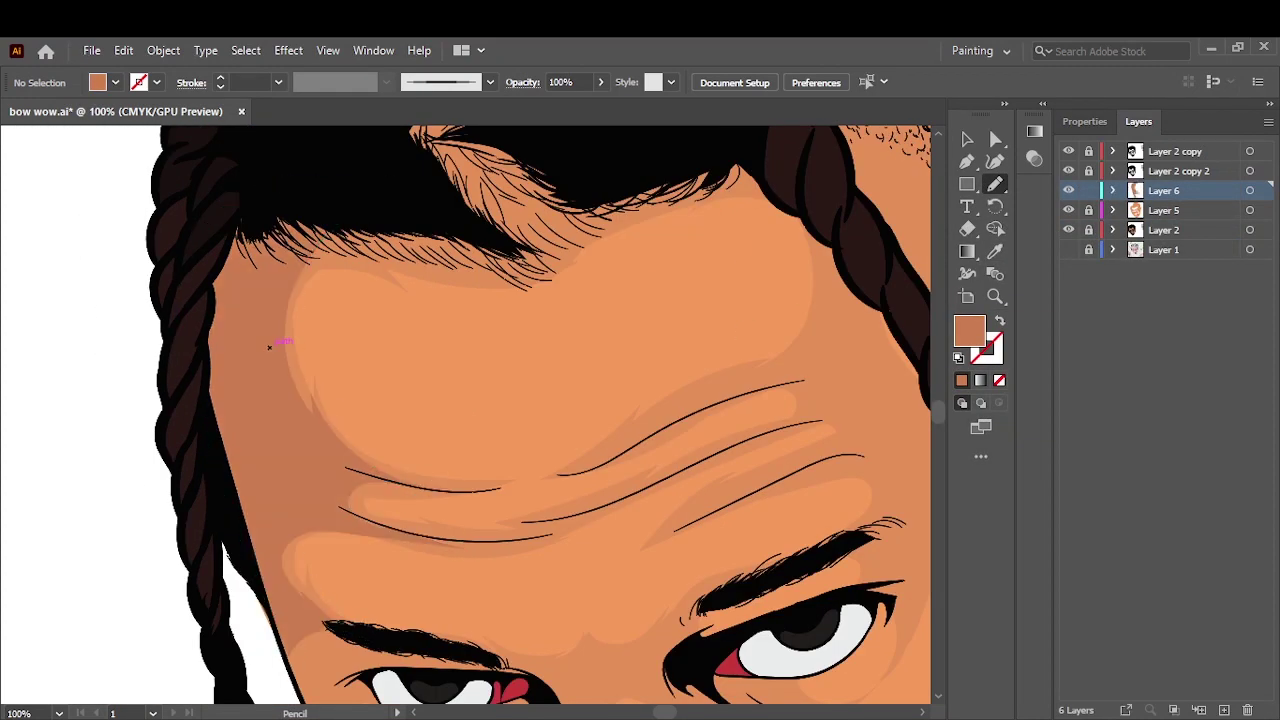
{"action": "key", "text": "ctrl+0"}
{"action": "scroll", "coordinate": [238, 424], "scroll_direction": "up", "scroll_amount": 4}
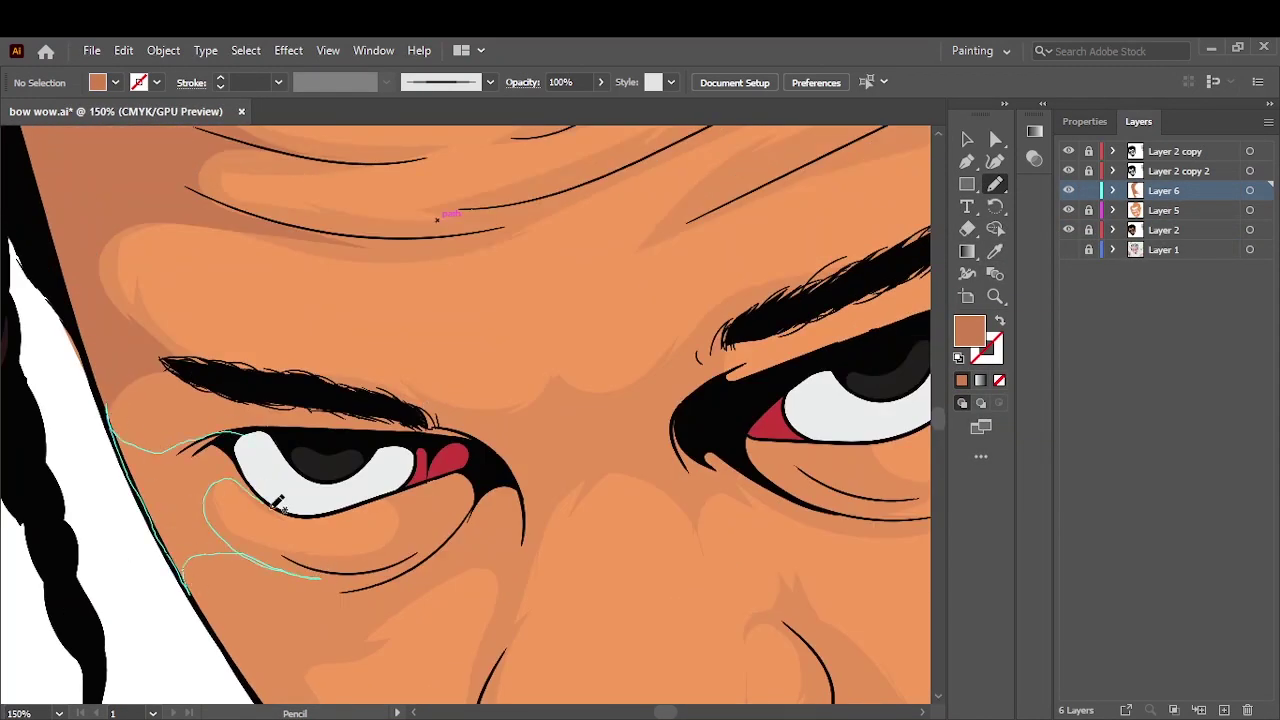
{"action": "left_click_drag", "start_coordinate": [318, 395], "coordinate": [560, 397]}
{"action": "left_click_drag", "start_coordinate": [407, 514], "coordinate": [349, 455]}
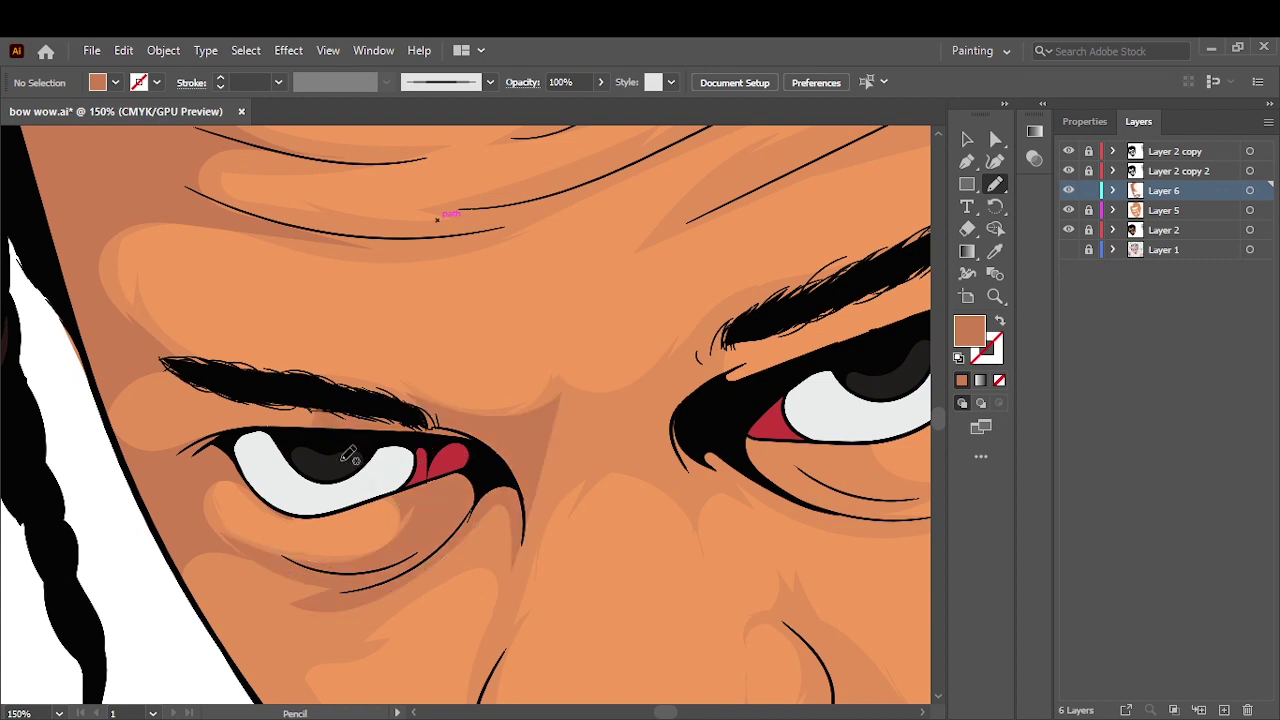
{"action": "scroll", "coordinate": [437, 218], "scroll_direction": "down", "scroll_amount": 5}
{"action": "left_click_drag", "start_coordinate": [288, 368], "coordinate": [245, 405]}
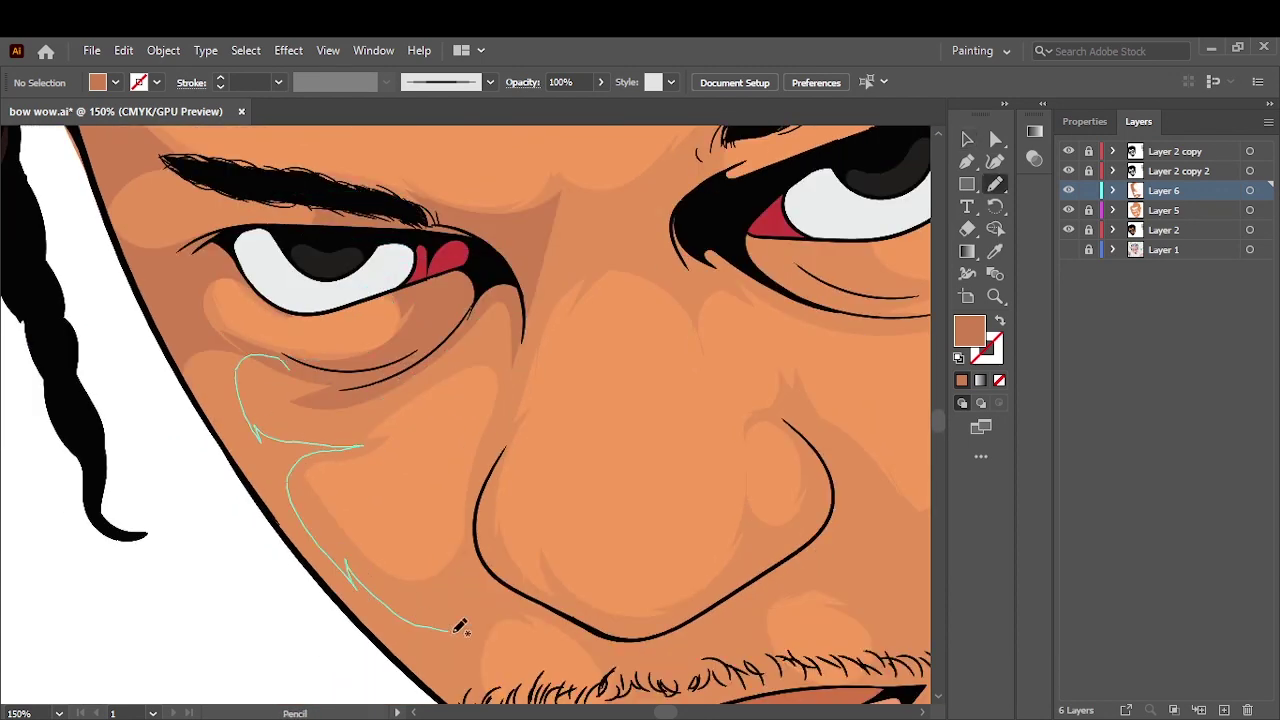
{"action": "left_click_drag", "start_coordinate": [254, 478], "coordinate": [240, 372]}
{"action": "scroll", "coordinate": [422, 402], "scroll_direction": "down", "scroll_amount": 5}
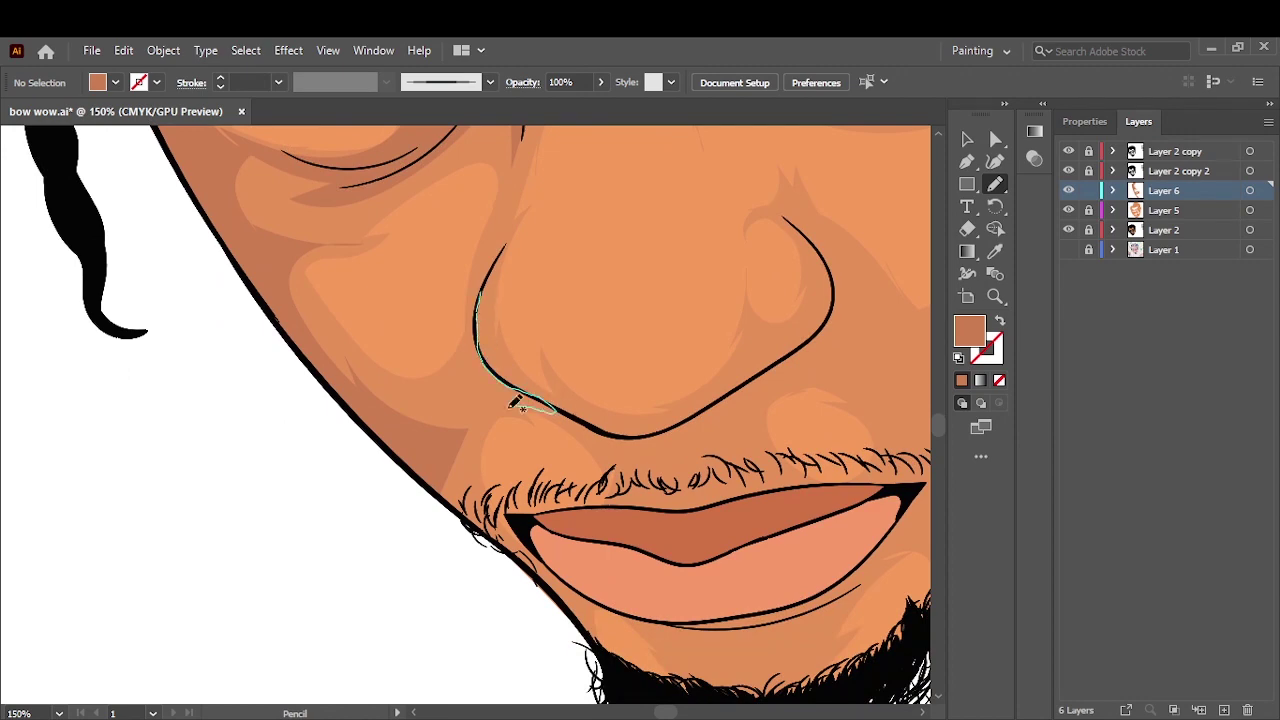
- Draw darker shadow shapes under the lower lip and near the moustache
{"action": "left_click_drag", "start_coordinate": [355, 388], "coordinate": [342, 384]}
{"action": "key", "text": "ctrl+0"}
{"action": "scroll", "coordinate": [330, 510], "scroll_direction": "up", "scroll_amount": 6}
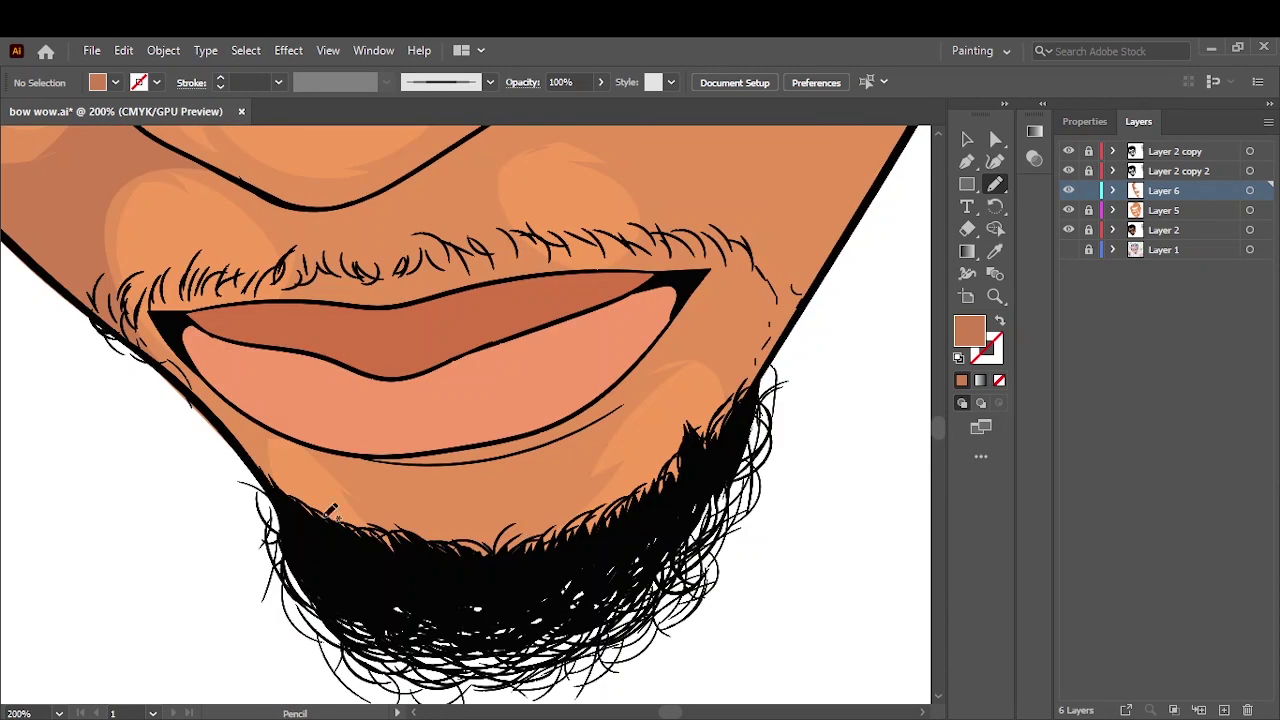
{"action": "left_click_drag", "start_coordinate": [643, 384], "coordinate": [640, 388]}
{"action": "scroll", "coordinate": [160, 270], "scroll_direction": "up", "scroll_amount": 3}
{"action": "left_click_drag", "start_coordinate": [155, 270], "coordinate": [378, 388]}
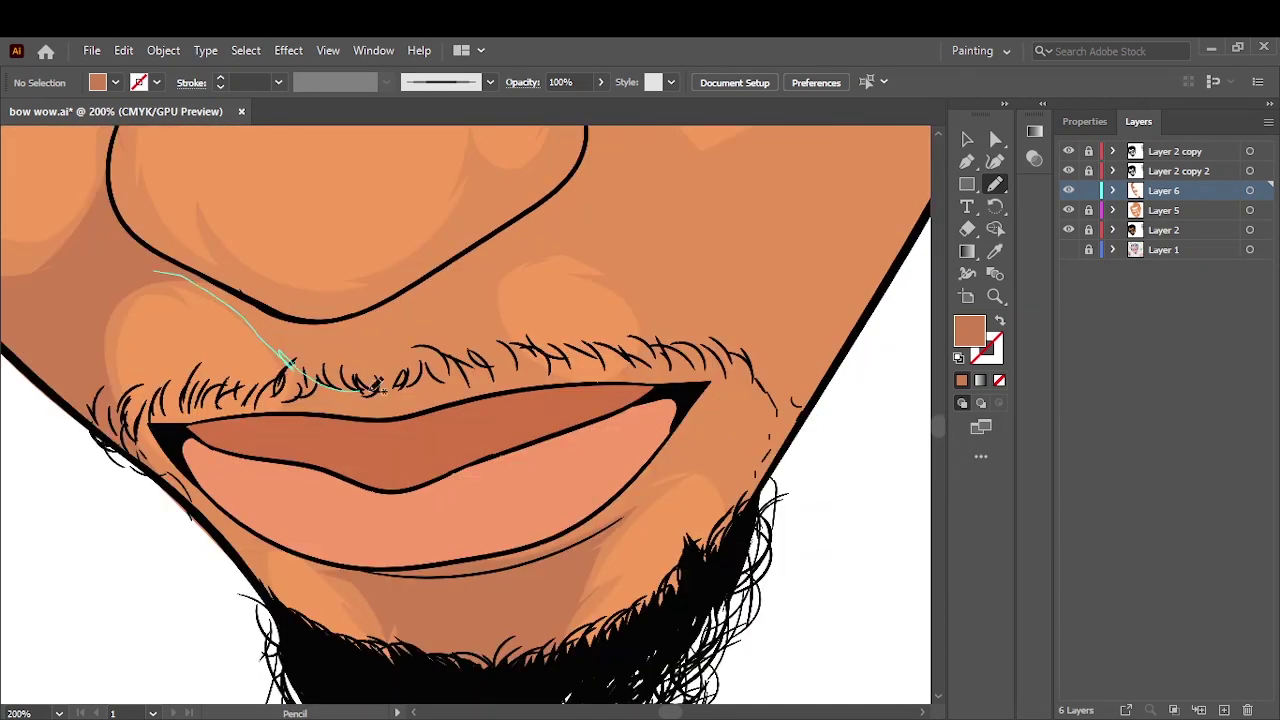
{"action": "left_click_drag", "start_coordinate": [335, 314], "coordinate": [336, 316]}
{"action": "key", "text": "ctrl+0"}
{"action": "scroll", "coordinate": [472, 548], "scroll_direction": "up", "scroll_amount": 7}
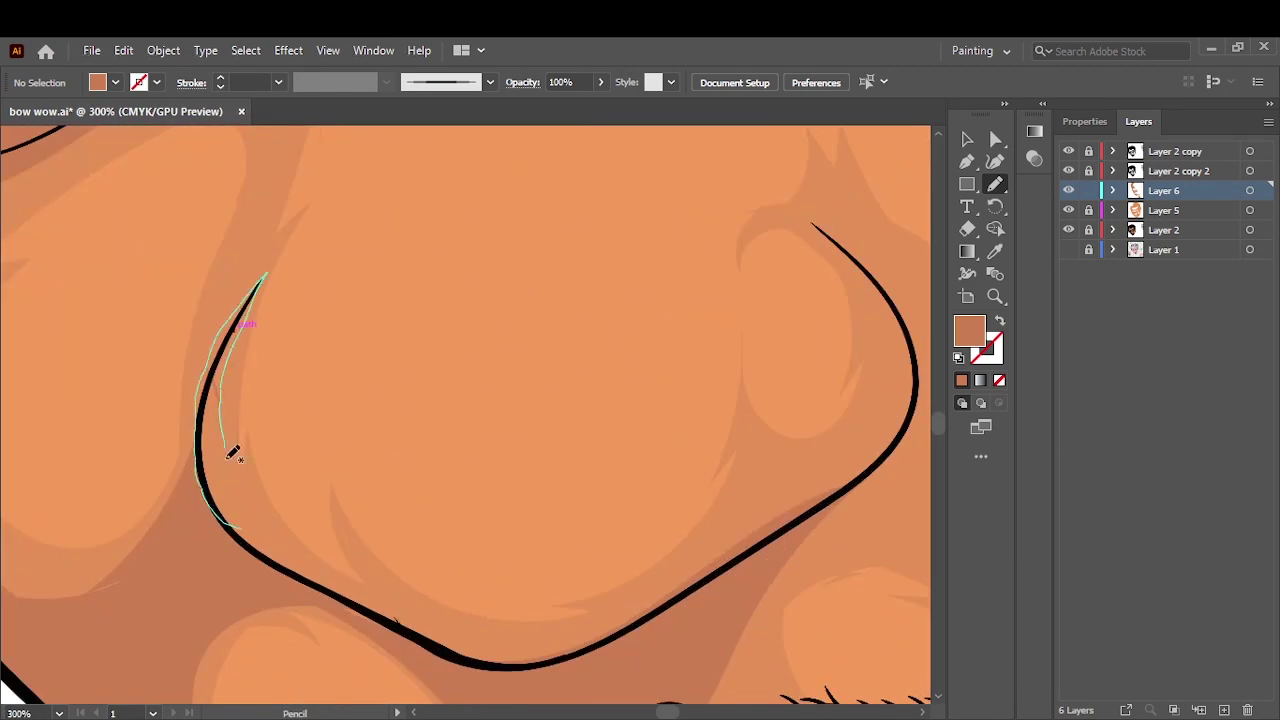
- Draw dark shadow shapes along the side of the nose
{"action": "left_click_drag", "start_coordinate": [233, 453], "coordinate": [236, 458]}
{"action": "left_click_drag", "start_coordinate": [250, 518], "coordinate": [327, 583]}
{"action": "left_click_drag", "start_coordinate": [713, 552], "coordinate": [714, 552]}
{"action": "mouse_move", "coordinate": [752, 465]}
{"action": "left_mouse_down"}
{"action": "mouse_move", "coordinate": [848, 443]}
{"action": "mouse_move", "coordinate": [878, 476]}
{"action": "left_mouse_up"}
{"action": "key", "text": "ctrl+0"}
{"action": "scroll", "coordinate": [520, 420], "scroll_direction": "up", "scroll_amount": 6}
{"action": "scroll", "coordinate": [520, 420], "scroll_direction": "down", "scroll_amount": 2}
- Add shadow shapes under the eye, at its outer corner and between the forehead lines
{"action": "mouse_move", "coordinate": [100, 603]}
{"action": "left_mouse_down"}
{"action": "mouse_move", "coordinate": [566, 536]}
{"action": "mouse_move", "coordinate": [390, 442]}
{"action": "left_mouse_up"}
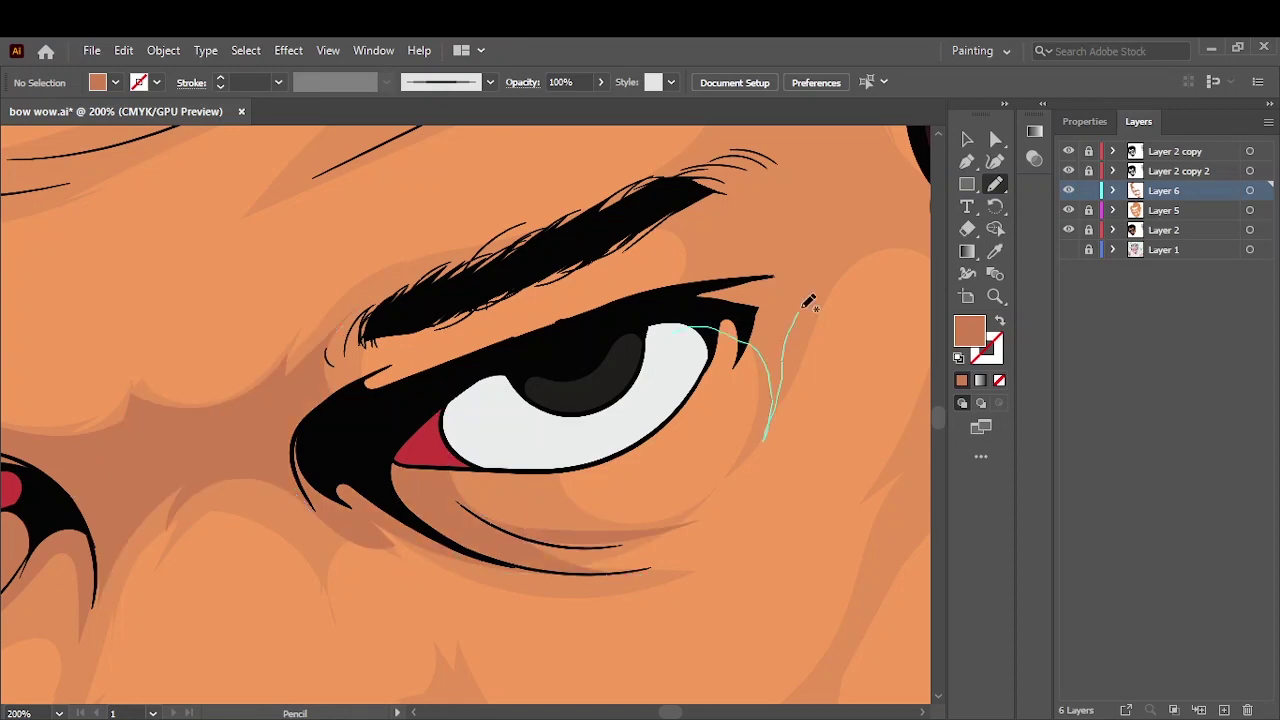
{"action": "left_click_drag", "start_coordinate": [809, 303], "coordinate": [850, 258]}
{"action": "key", "text": "ctrl+minus"}
{"action": "scroll", "coordinate": [554, 360], "scroll_direction": "down", "scroll_amount": 10}
{"action": "scroll", "coordinate": [554, 360], "scroll_direction": "up", "scroll_amount": 1}
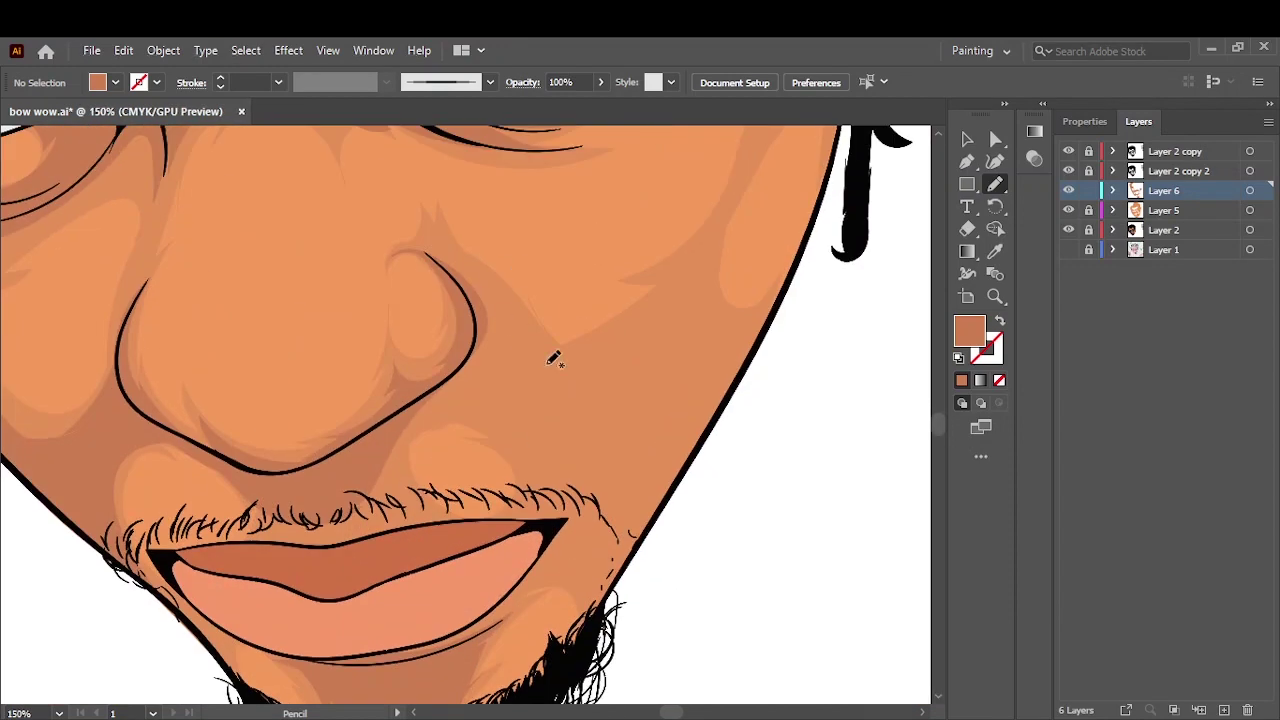
{"action": "scroll", "coordinate": [554, 360], "scroll_direction": "up", "scroll_amount": 10}
{"action": "left_click_drag", "start_coordinate": [682, 507], "coordinate": [785, 493]}
{"action": "left_click_drag", "start_coordinate": [530, 322], "coordinate": [530, 322]}
{"action": "scroll", "coordinate": [530, 322], "scroll_direction": "up", "scroll_amount": 5}
{"action": "left_click_drag", "start_coordinate": [535, 598], "coordinate": [468, 568]}
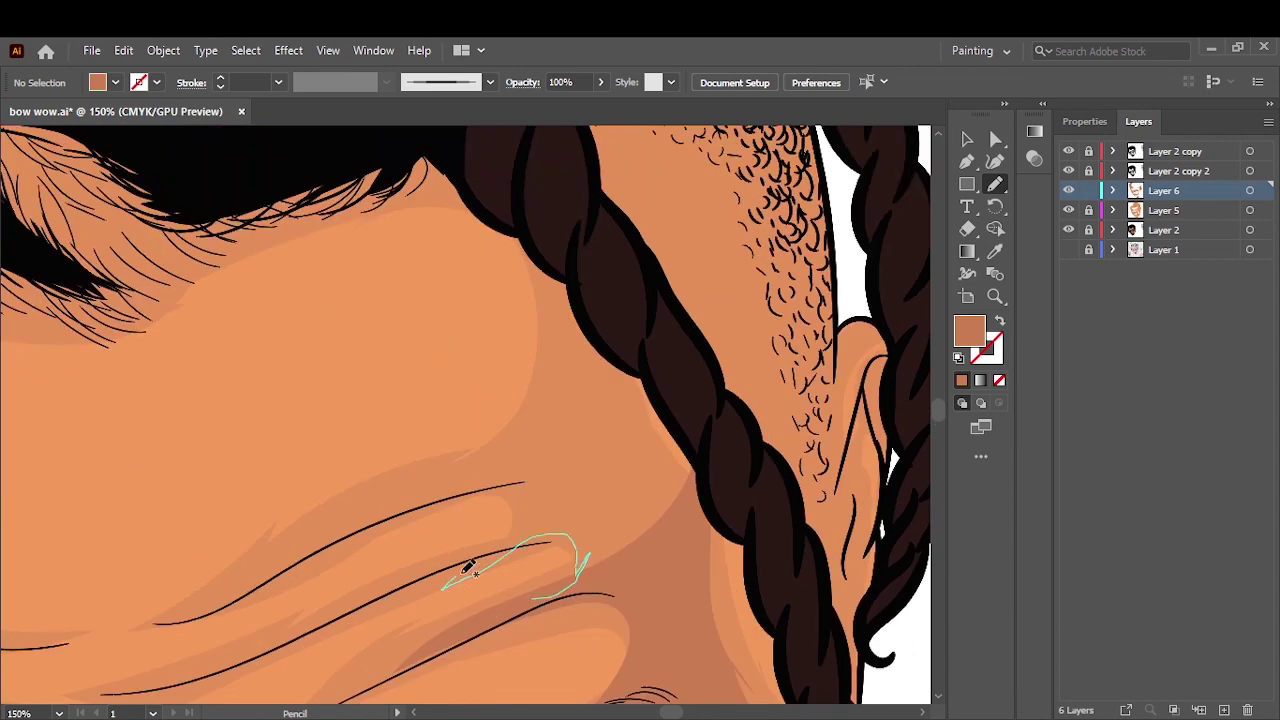
{"action": "left_click_drag", "start_coordinate": [518, 237], "coordinate": [518, 237]}
{"action": "key", "text": "ctrl+0"}
{"action": "scroll", "coordinate": [613, 300], "scroll_direction": "up", "scroll_amount": 3}
- Shade the right braid's edge and hair crown, then show the photo with skin layers hidden
{"action": "left_click_drag", "start_coordinate": [334, 243], "coordinate": [500, 455]}
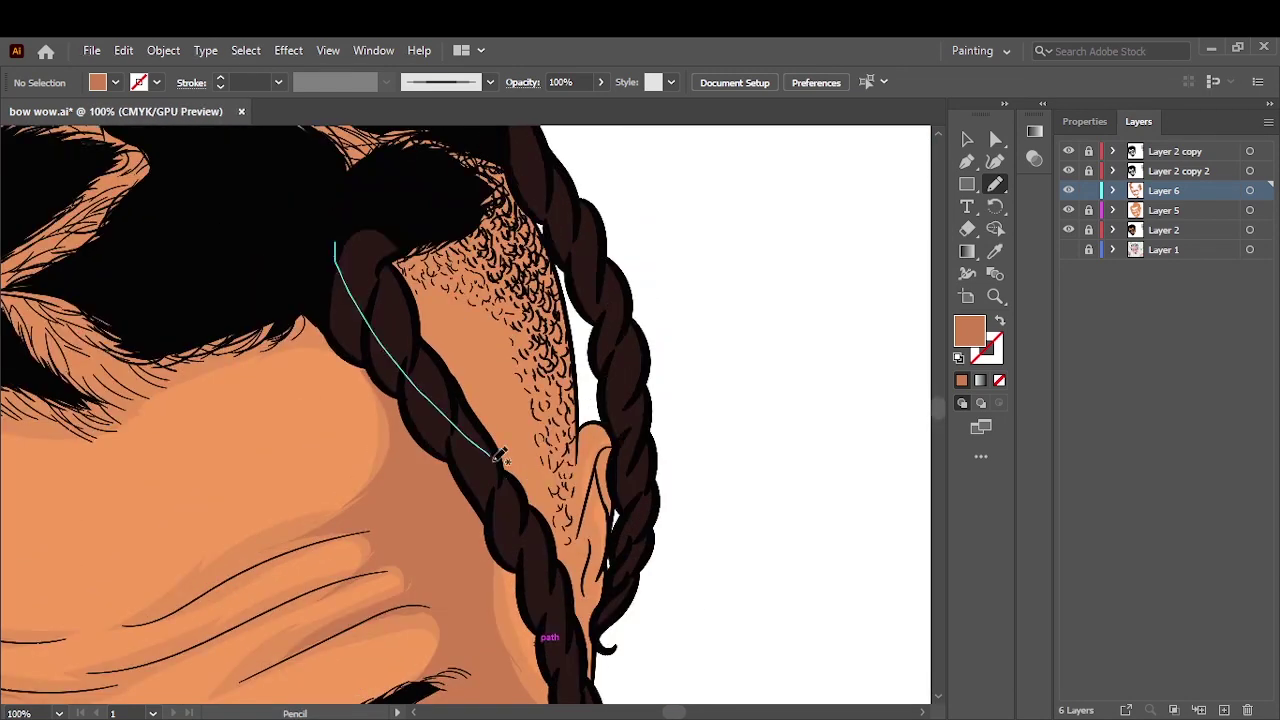
{"action": "mouse_move", "coordinate": [597, 618]}
{"action": "left_mouse_down"}
{"action": "mouse_move", "coordinate": [592, 530]}
{"action": "mouse_move", "coordinate": [346, 158]}
{"action": "left_mouse_up"}
{"action": "left_click_drag", "start_coordinate": [463, 540], "coordinate": [372, 287]}
{"action": "scroll", "coordinate": [372, 287], "scroll_direction": "down", "scroll_amount": 2}
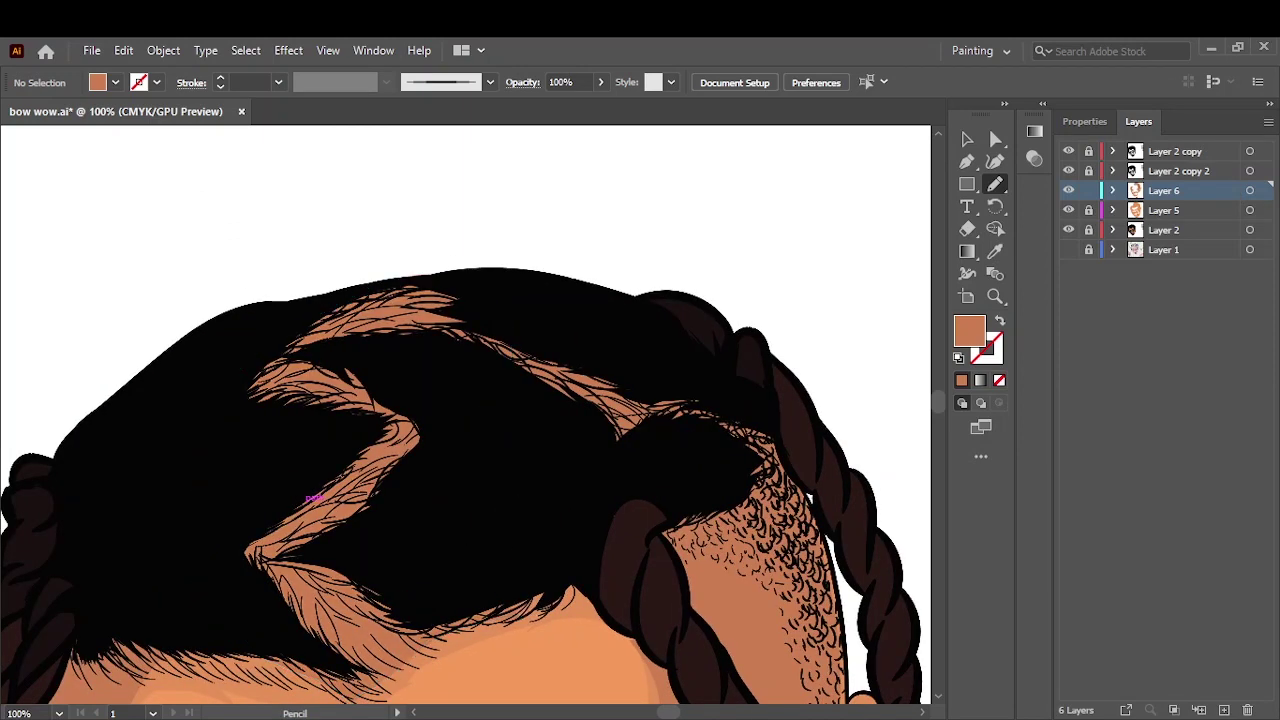
{"action": "scroll", "coordinate": [372, 287], "scroll_direction": "down", "scroll_amount": 4}
{"action": "key", "text": "ctrl+0"}
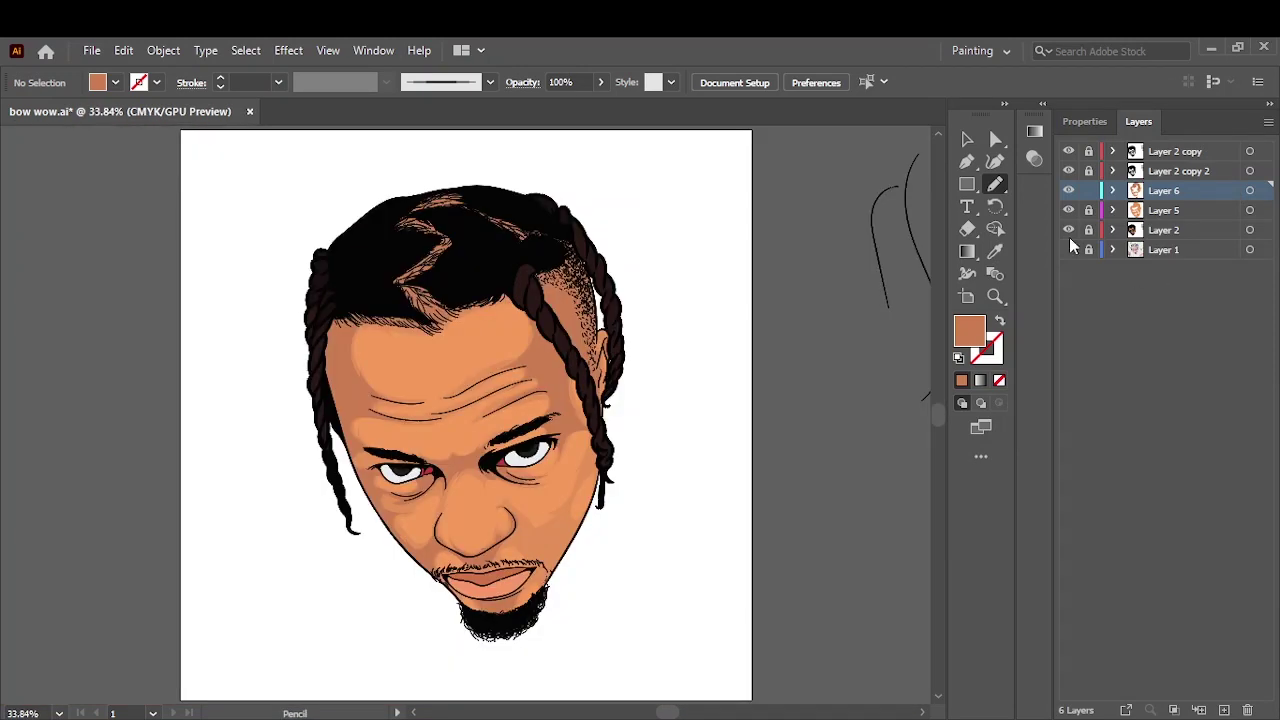
{"action": "mouse_move", "coordinate": [1068, 249]}
{"action": "left_mouse_down"}
{"action": "mouse_move", "coordinate": [1070, 190]}
{"action": "mouse_move", "coordinate": [1068, 229]}
{"action": "left_mouse_up"}
- Show the skin layers again, add empty Layer 7 and hide the Layer 1 reference photo
{"action": "left_click", "coordinate": [1224, 710]}
{"action": "double_click", "coordinate": [969, 330]}
{"action": "left_click", "coordinate": [1177, 269]}
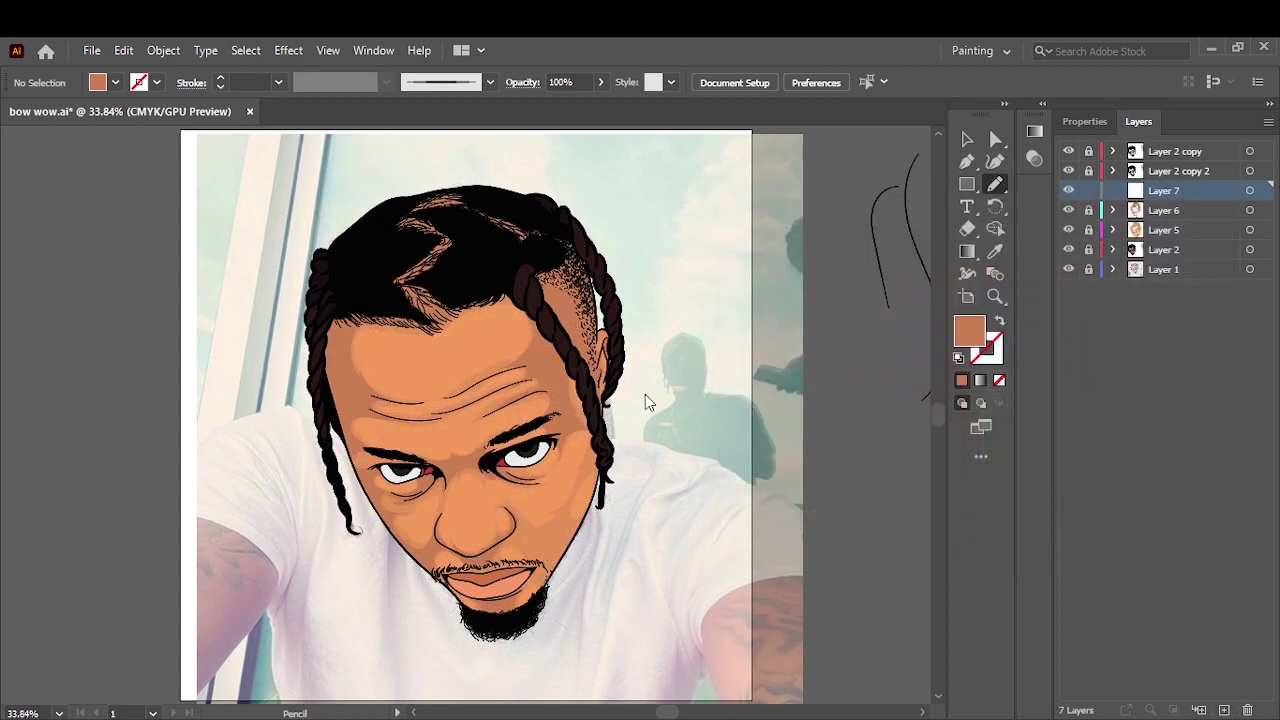
{"action": "key", "text": "ctrl+1"}
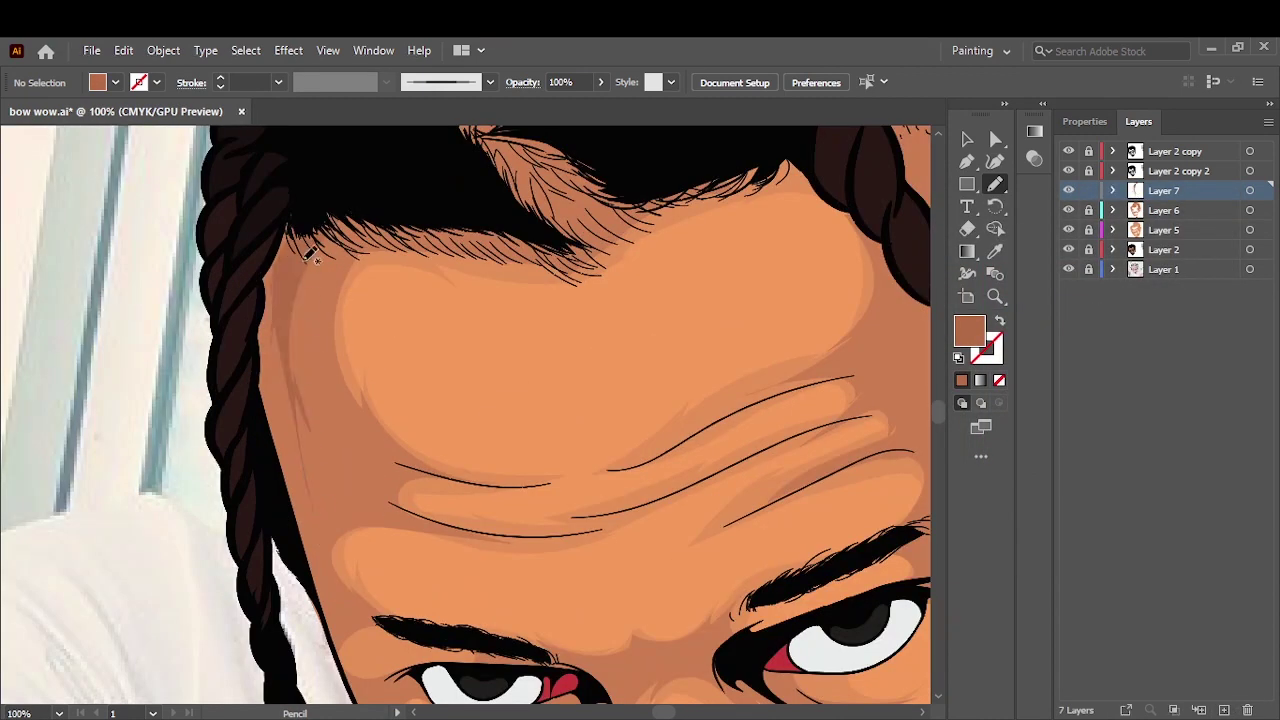
{"action": "key", "text": "ctrl+0"}
{"action": "left_click", "coordinate": [1068, 269]}
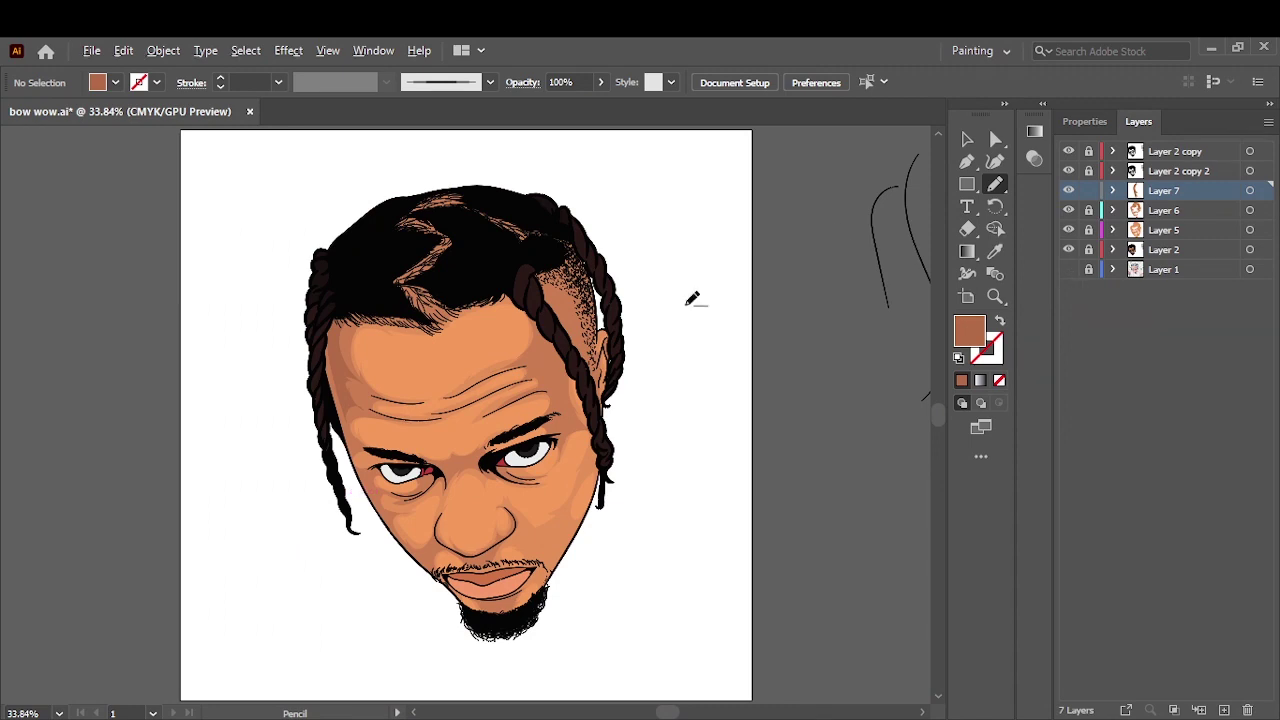
{"action": "scroll", "coordinate": [686, 294], "scroll_direction": "up", "scroll_amount": 2}
{"action": "left_click_drag", "start_coordinate": [535, 389], "coordinate": [507, 340]}
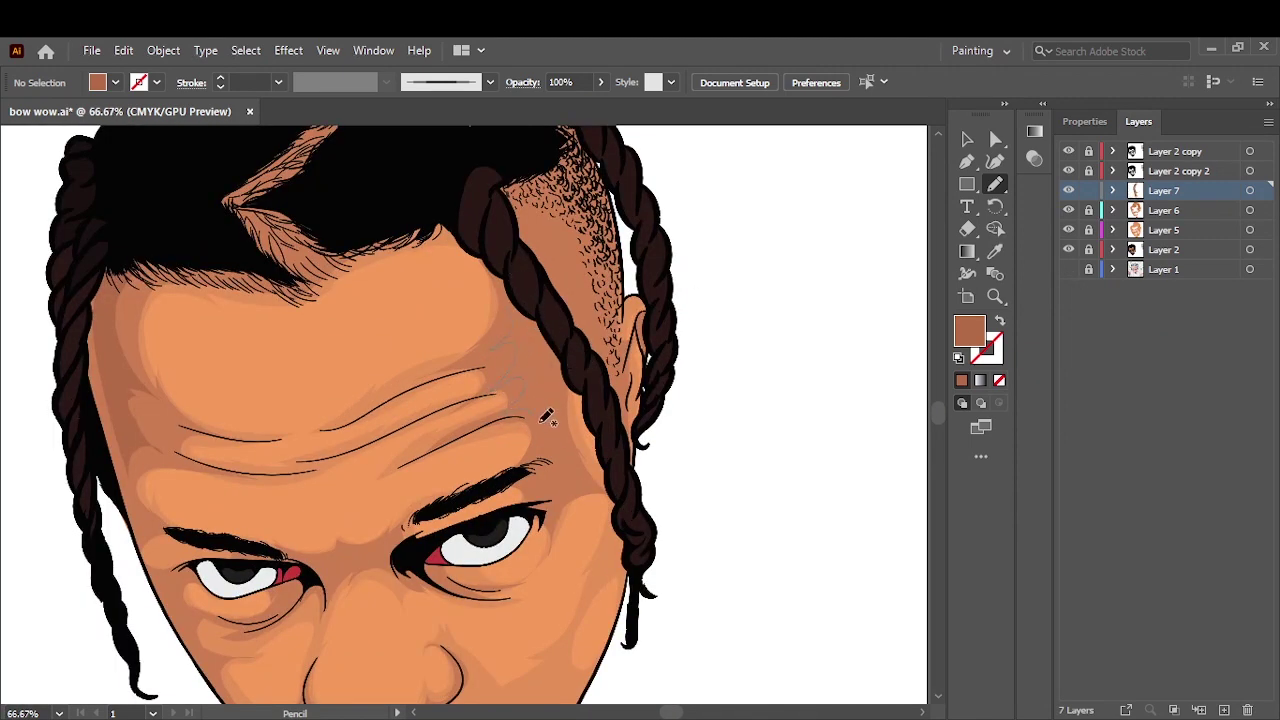
{"action": "key", "text": "ctrl+0"}
{"action": "key", "text": "v"}
{"action": "scroll", "coordinate": [405, 503], "scroll_direction": "up", "scroll_amount": 7}
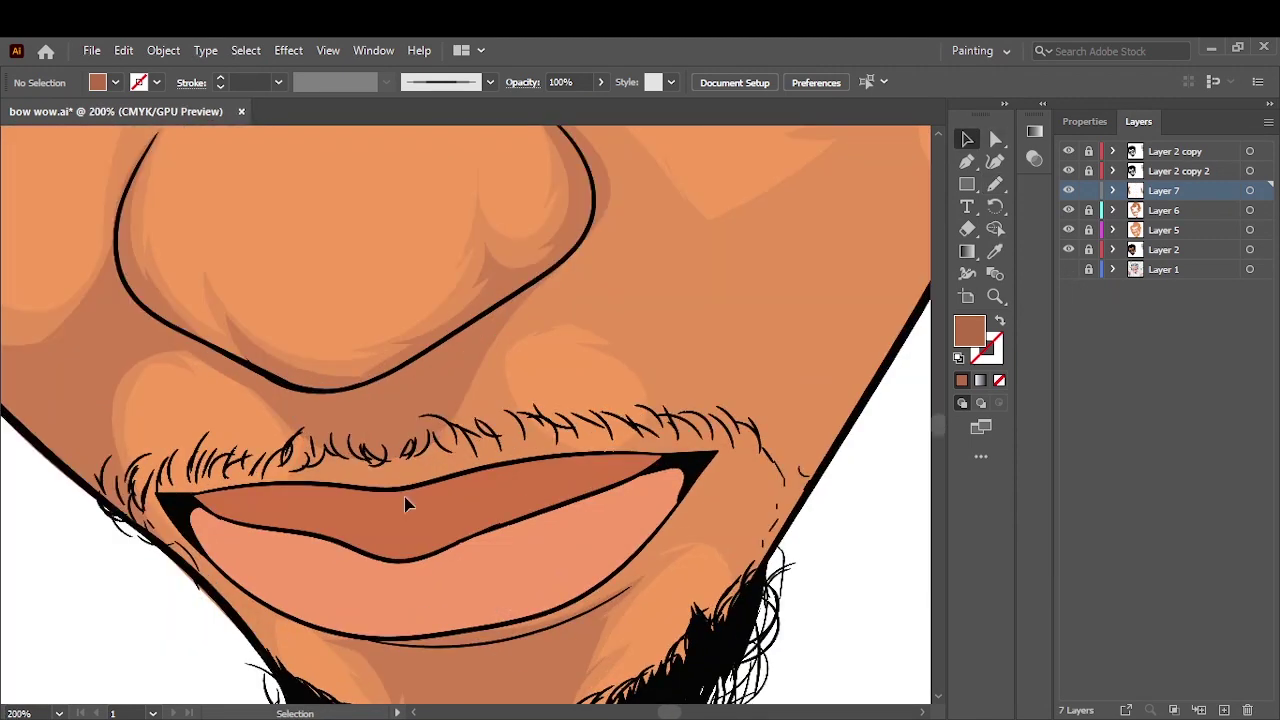
{"action": "key", "text": "n"}
{"action": "key", "text": "ctrl+0"}
- Add Layer 8 above Layer 2 and eyedrop a lighter skin tone from the photo
{"action": "left_click", "coordinate": [1163, 249]}
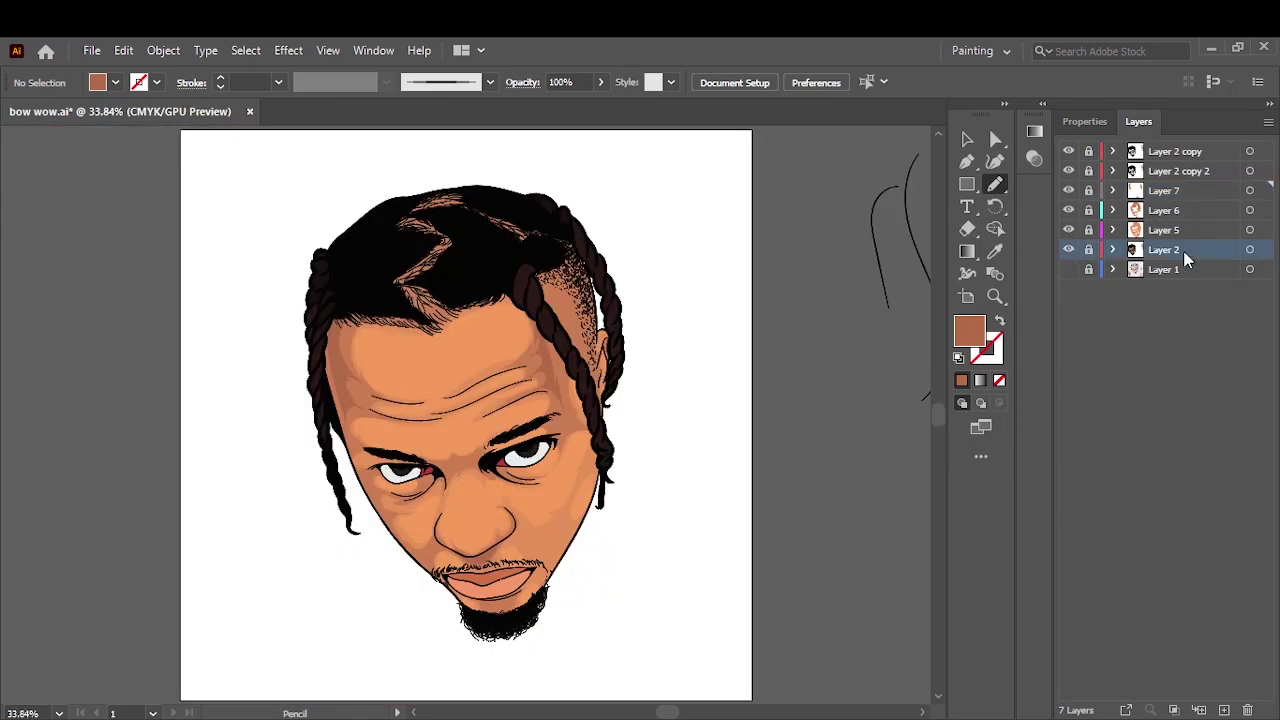
{"action": "left_click", "coordinate": [1224, 710]}
{"action": "left_click", "coordinate": [1068, 289]}
{"action": "left_click", "coordinate": [995, 251]}
{"action": "left_click", "coordinate": [470, 340]}
{"action": "double_click", "coordinate": [969, 331]}
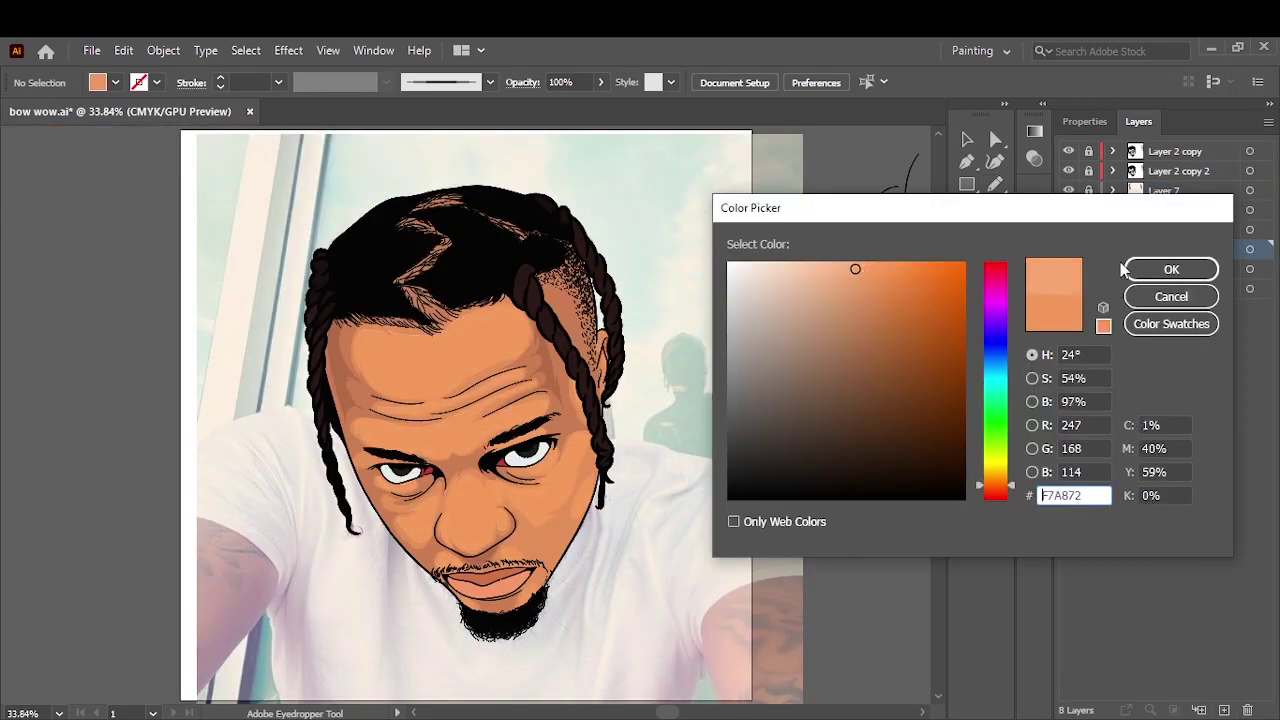
{"action": "left_click", "coordinate": [1171, 269]}
{"action": "key", "text": "ctrl+1"}
{"action": "key", "text": "n"}
- Draw pale highlight shapes on the forehead, nose and cheek
{"action": "left_click_drag", "start_coordinate": [440, 378], "coordinate": [446, 372]}
{"action": "left_click", "coordinate": [1068, 269]}
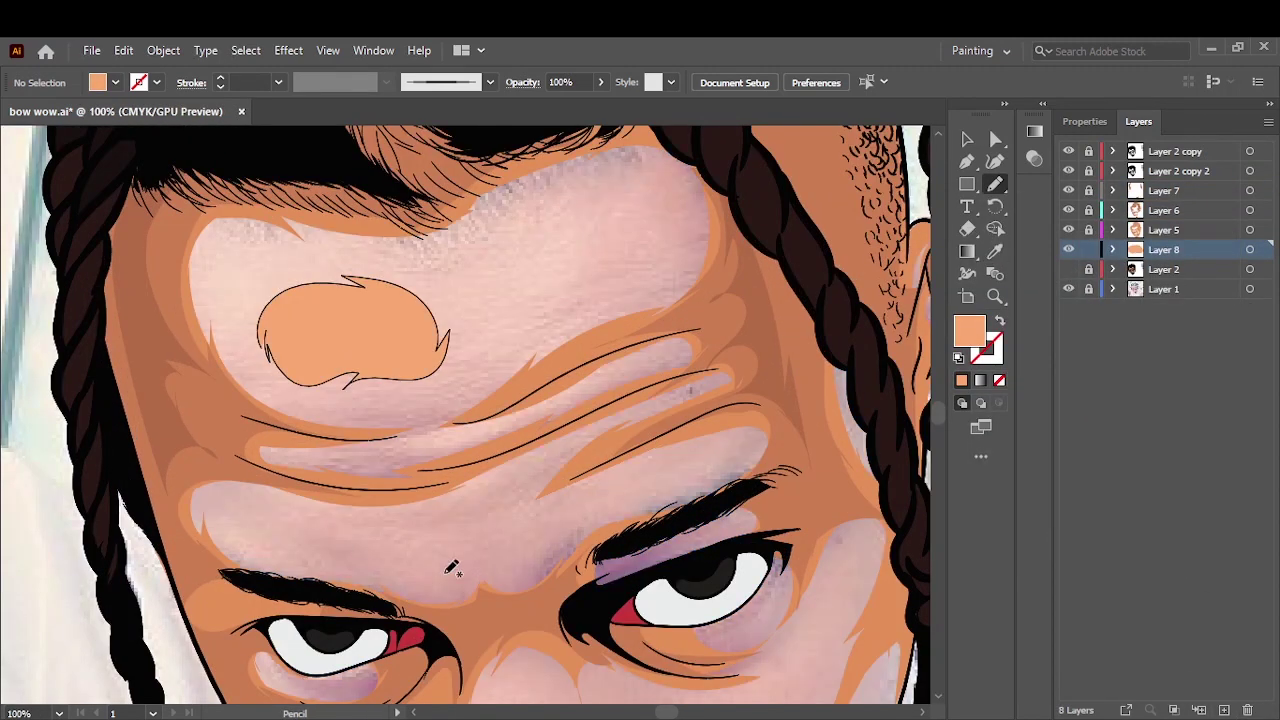
{"action": "scroll", "coordinate": [463, 520], "scroll_direction": "down", "scroll_amount": 5}
{"action": "left_click_drag", "start_coordinate": [553, 477], "coordinate": [587, 544]}
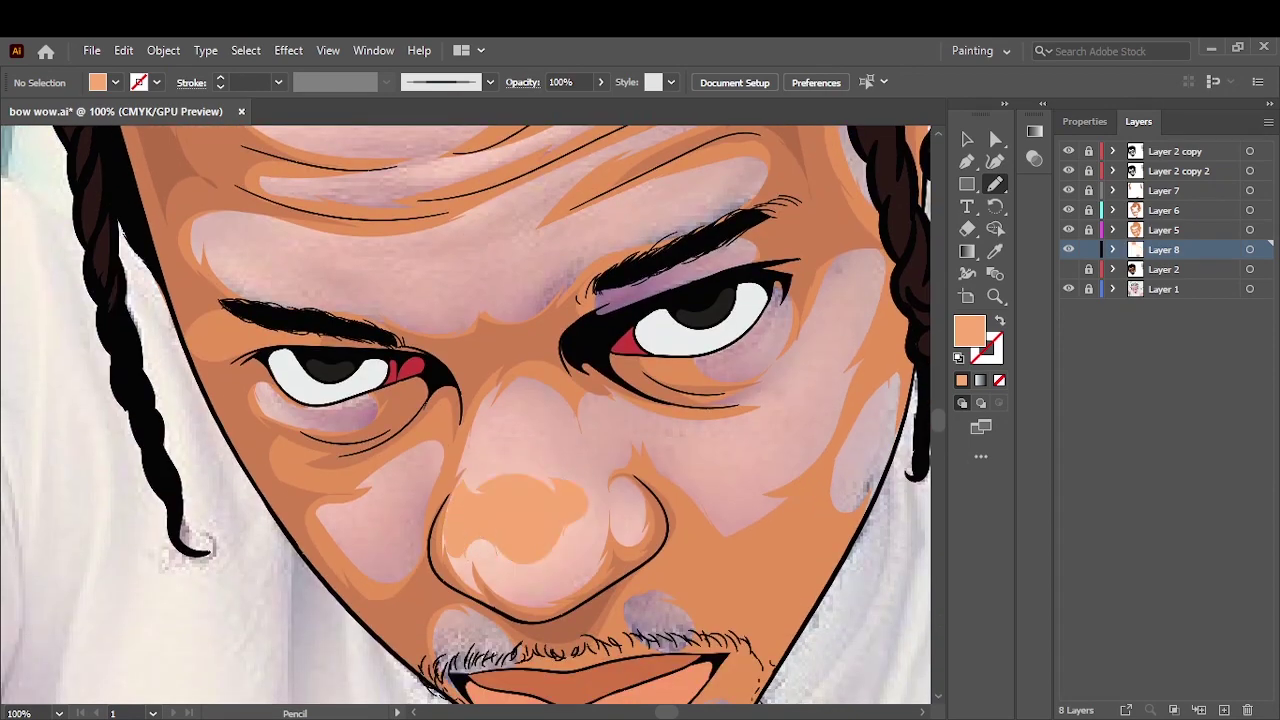
{"action": "left_click_drag", "start_coordinate": [797, 383], "coordinate": [800, 381]}
{"action": "key", "text": "ctrl+0"}
{"action": "left_click", "coordinate": [1068, 269]}
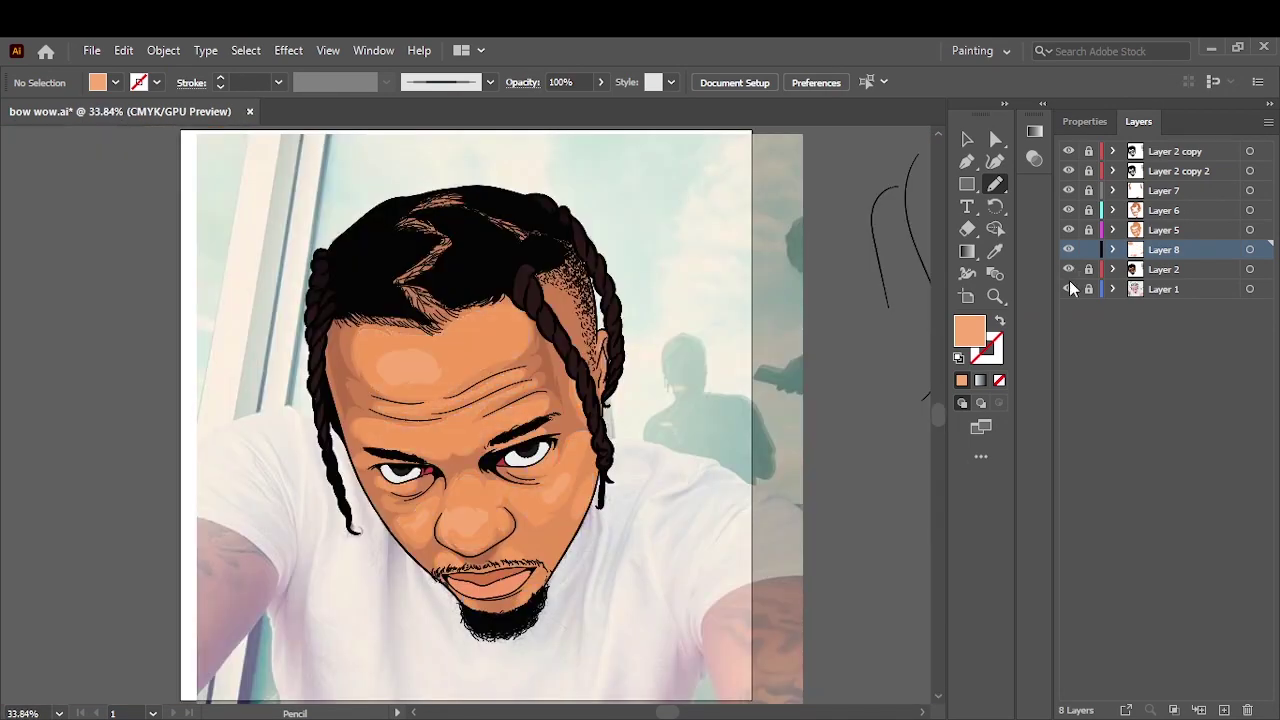
- Lower the saturation of all Layer 8 highlights with Recolor Artwork
{"action": "left_click", "coordinate": [1250, 249]}
{"action": "scroll", "coordinate": [522, 408], "scroll_direction": "up", "scroll_amount": 2}
{"action": "key", "text": "ctrl+1"}
{"action": "left_click", "coordinate": [123, 50]}
{"action": "left_click", "coordinate": [502, 386]}
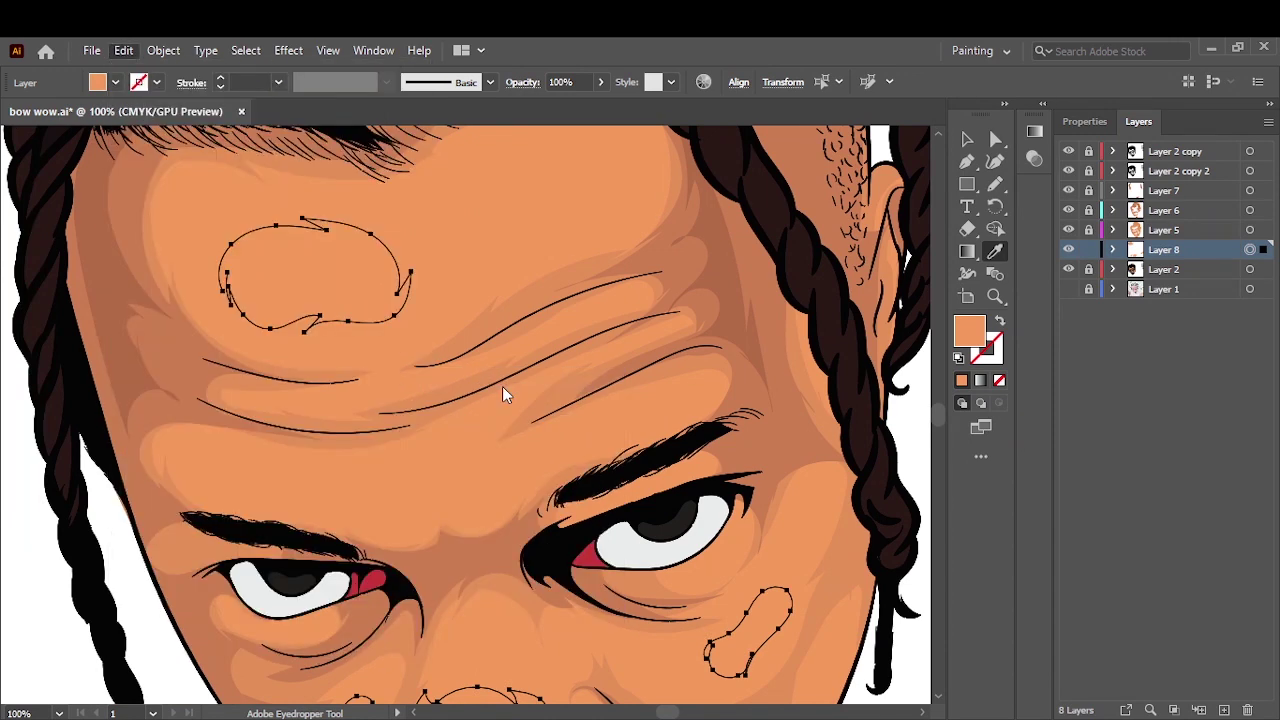
{"action": "left_click", "coordinate": [875, 554]}
{"action": "key", "text": "Return"}
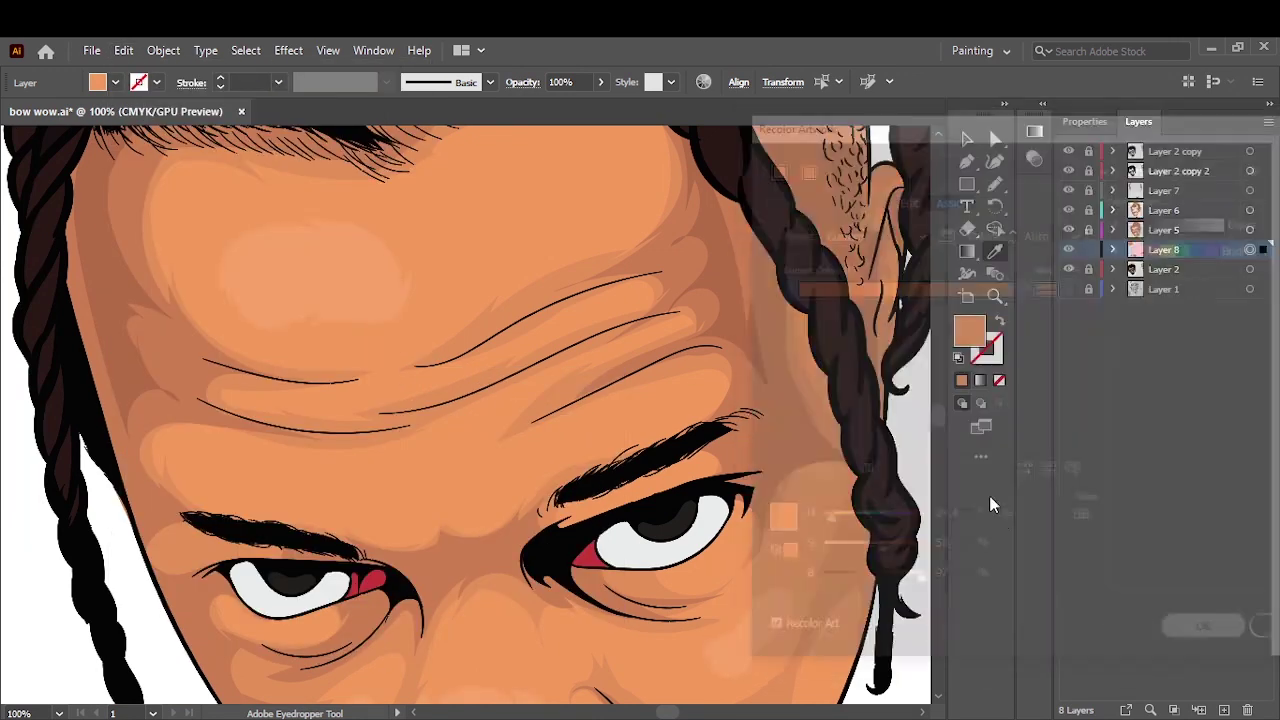
{"action": "key", "text": "ctrl+0"}
- On a new Layer 9, draw a small highlight left of the nose
{"action": "key", "text": "ctrl+l"}
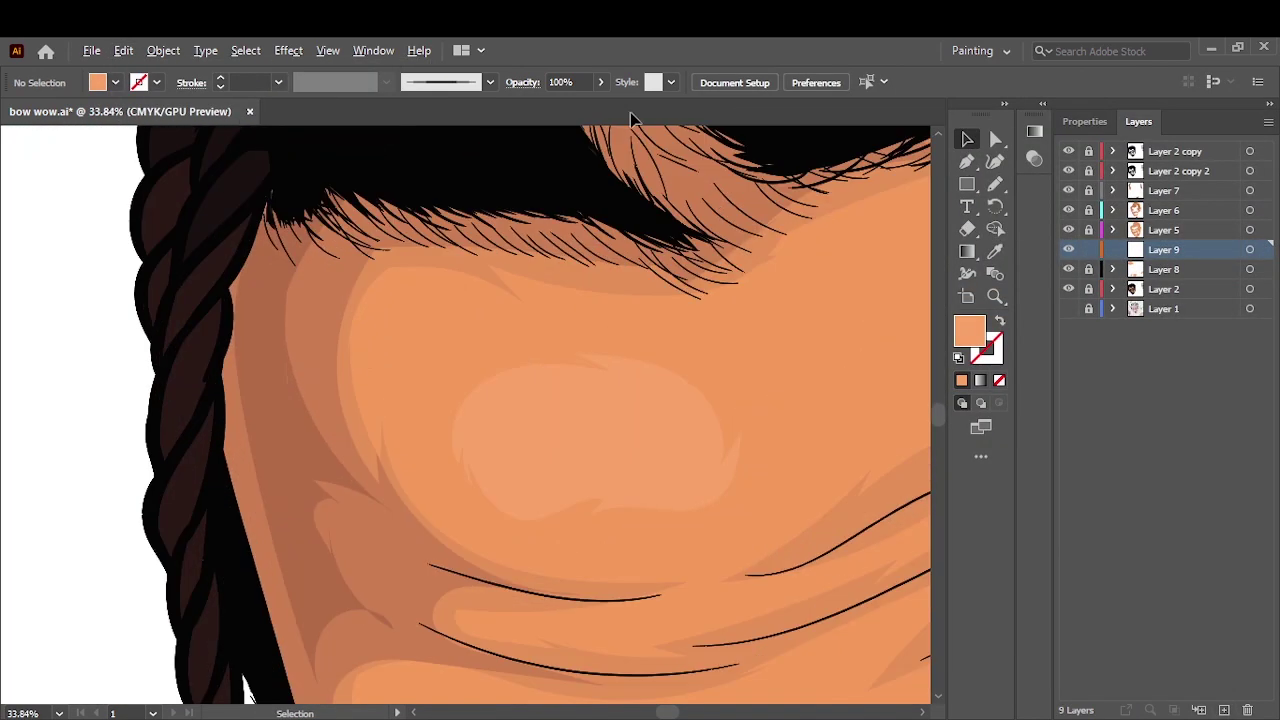
{"action": "key", "text": "n"}
{"action": "left_click_drag", "start_coordinate": [560, 405], "coordinate": [568, 385]}
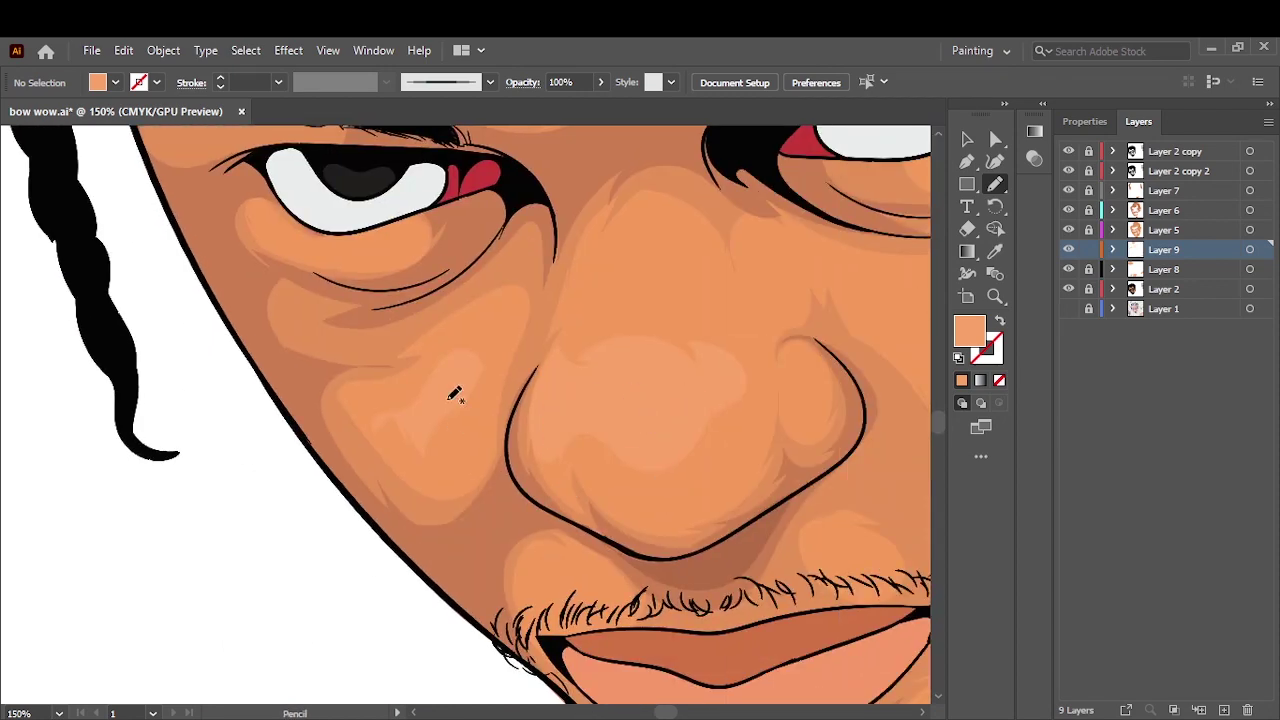
{"action": "scroll", "coordinate": [454, 395], "scroll_direction": "right", "scroll_amount": 4}
{"action": "scroll", "coordinate": [651, 534], "scroll_direction": "right", "scroll_amount": 2}
- Brighten the Layer 9 highlights via Recolor Artwork and add a layer above Layer 2 copy 2
{"action": "left_click", "coordinate": [1250, 249]}
{"action": "double_click", "coordinate": [969, 330]}
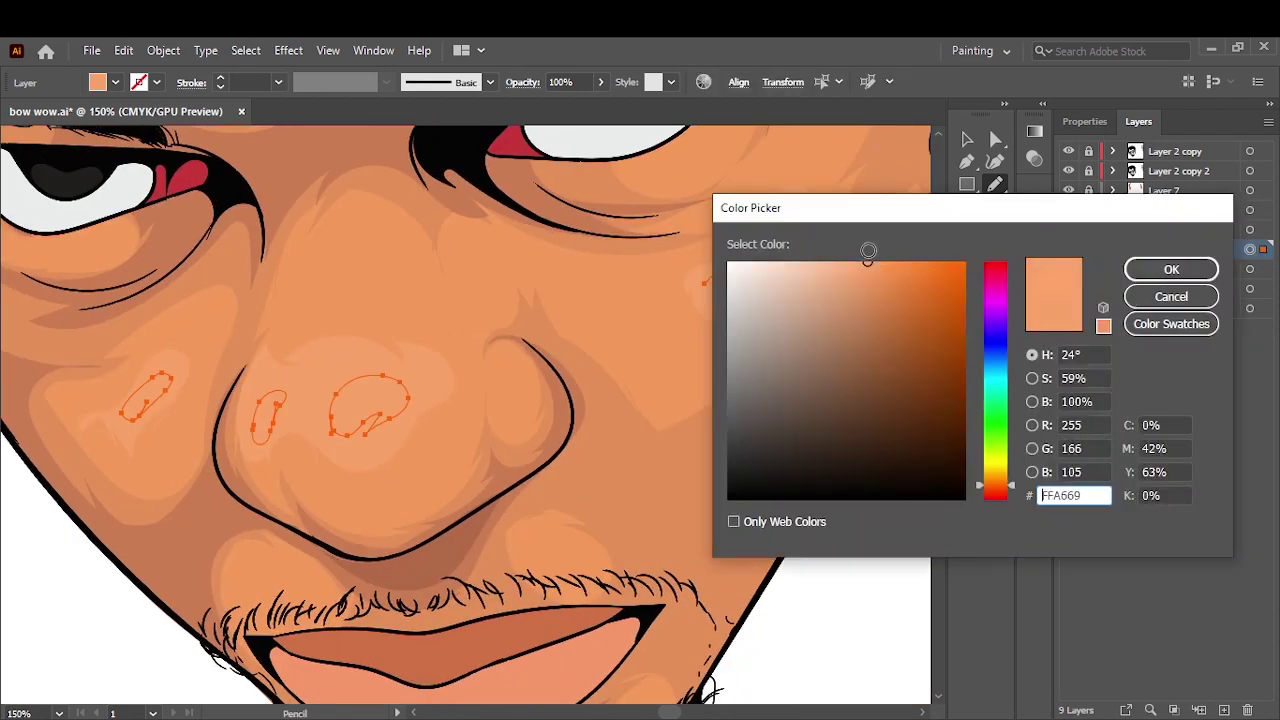
{"action": "left_click", "coordinate": [1171, 269]}
{"action": "left_click", "coordinate": [123, 50]}
{"action": "left_click", "coordinate": [500, 374]}
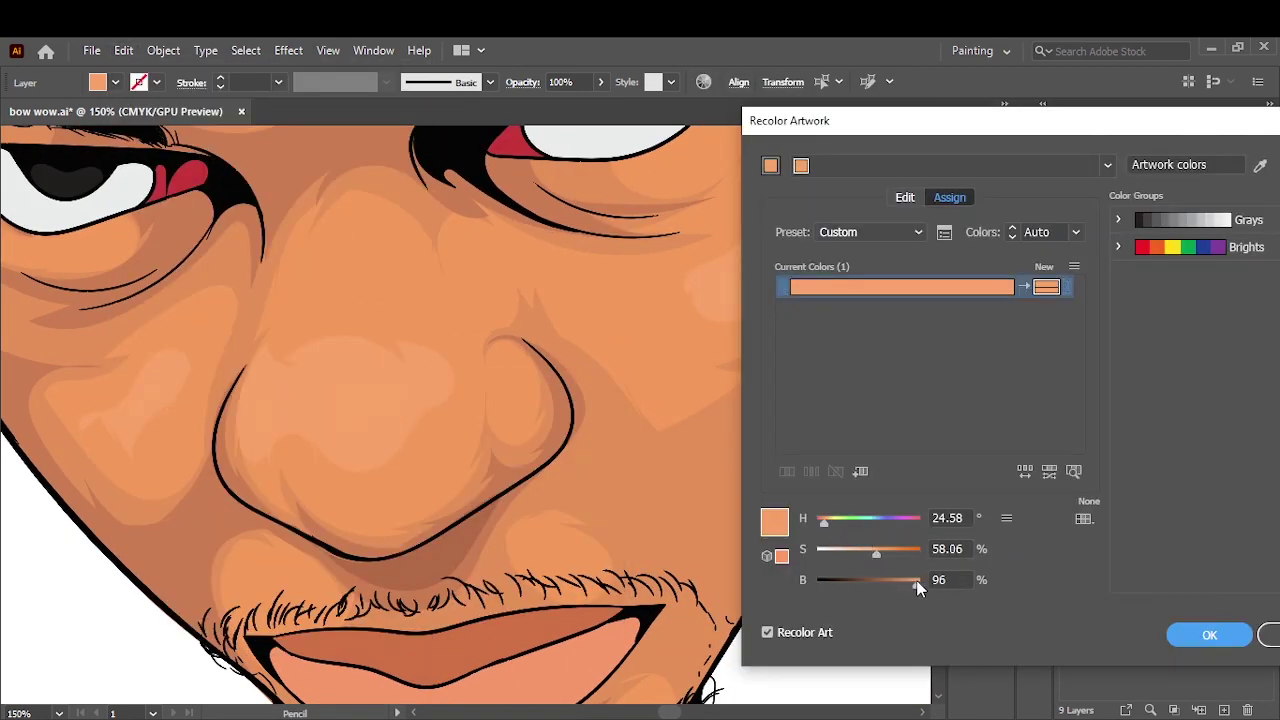
{"action": "left_click", "coordinate": [1209, 635]}
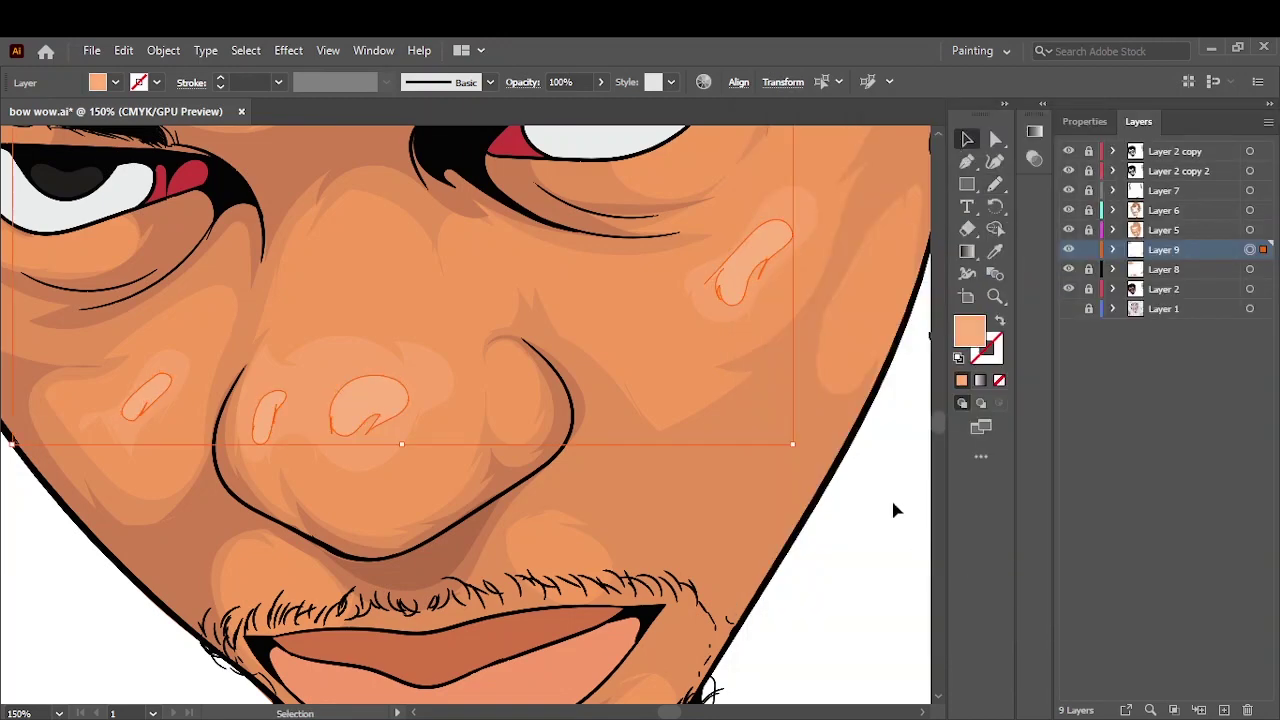
{"action": "key", "text": "ctrl+0"}
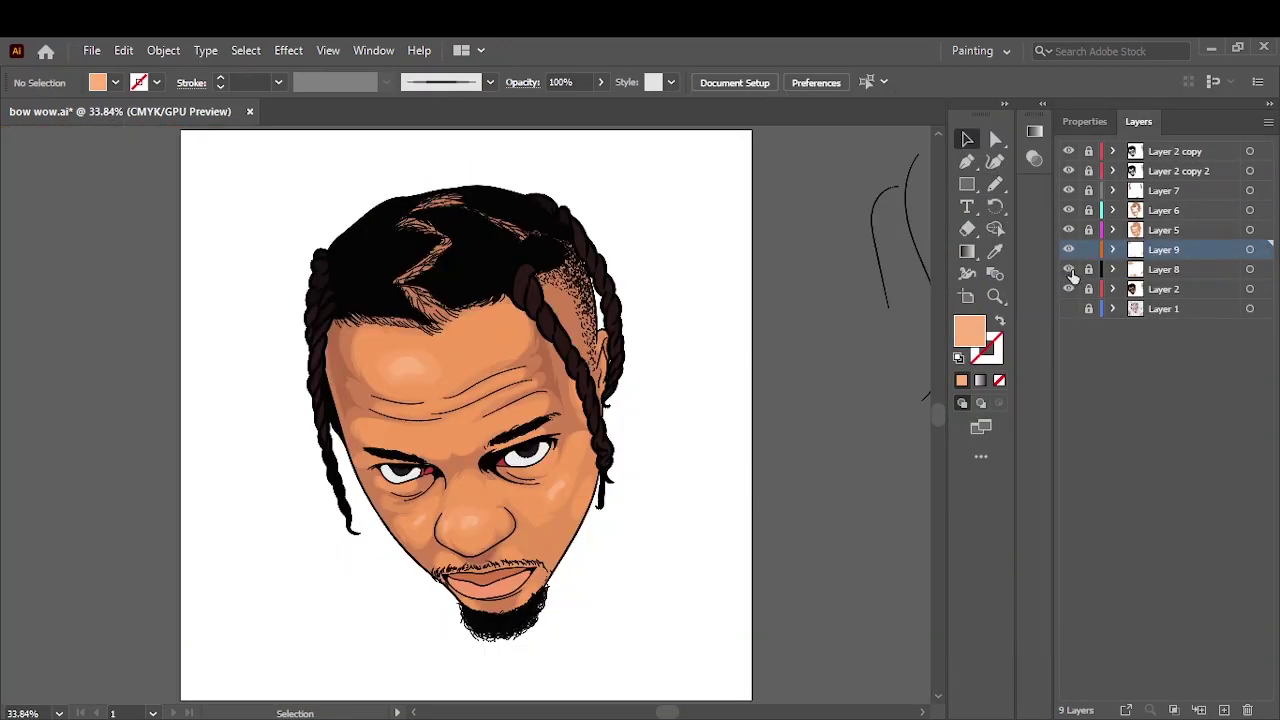
{"action": "left_click", "coordinate": [1178, 171]}
{"action": "left_click", "coordinate": [1199, 710]}
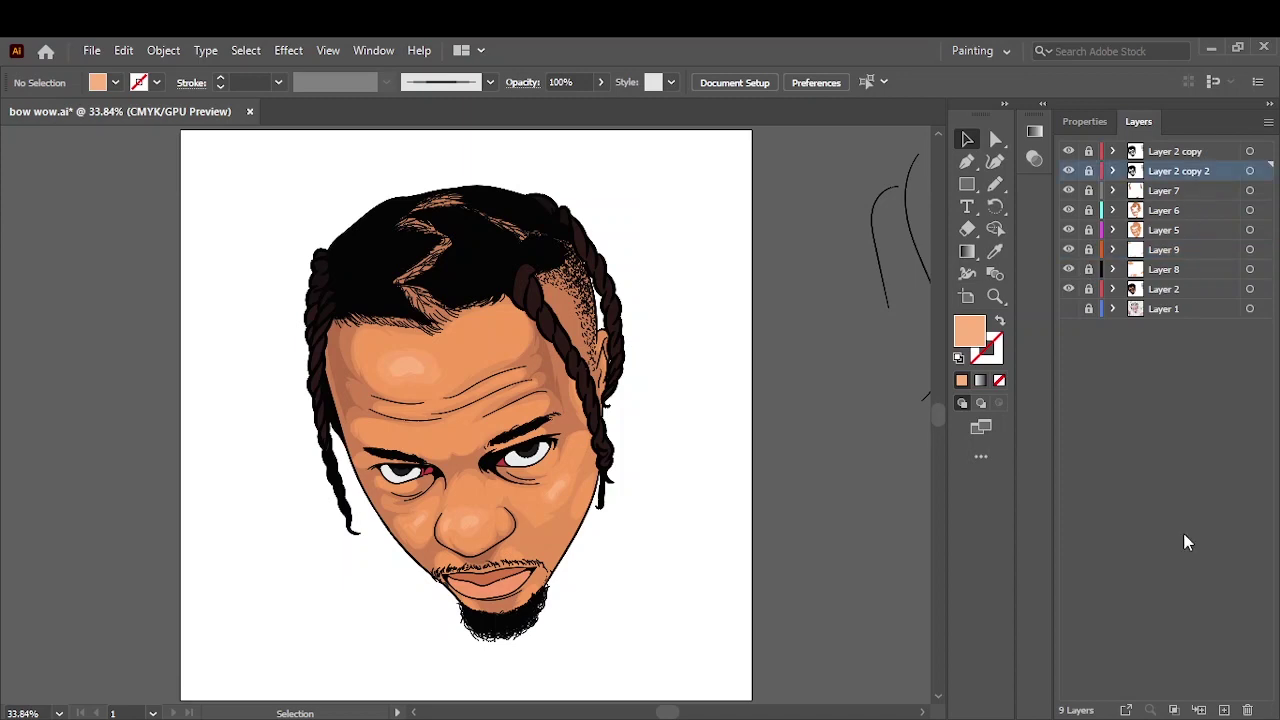
- Hide the upper layers, pick a muted mauve fill and draw a shadow across the eye white
{"action": "left_click_drag", "start_coordinate": [1068, 190], "coordinate": [1068, 269]}
{"action": "key", "text": "ctrl+equal"}
{"action": "key", "text": "ctrl+equal"}
{"action": "key", "text": "ctrl+equal"}
{"action": "key", "text": "ctrl+equal"}
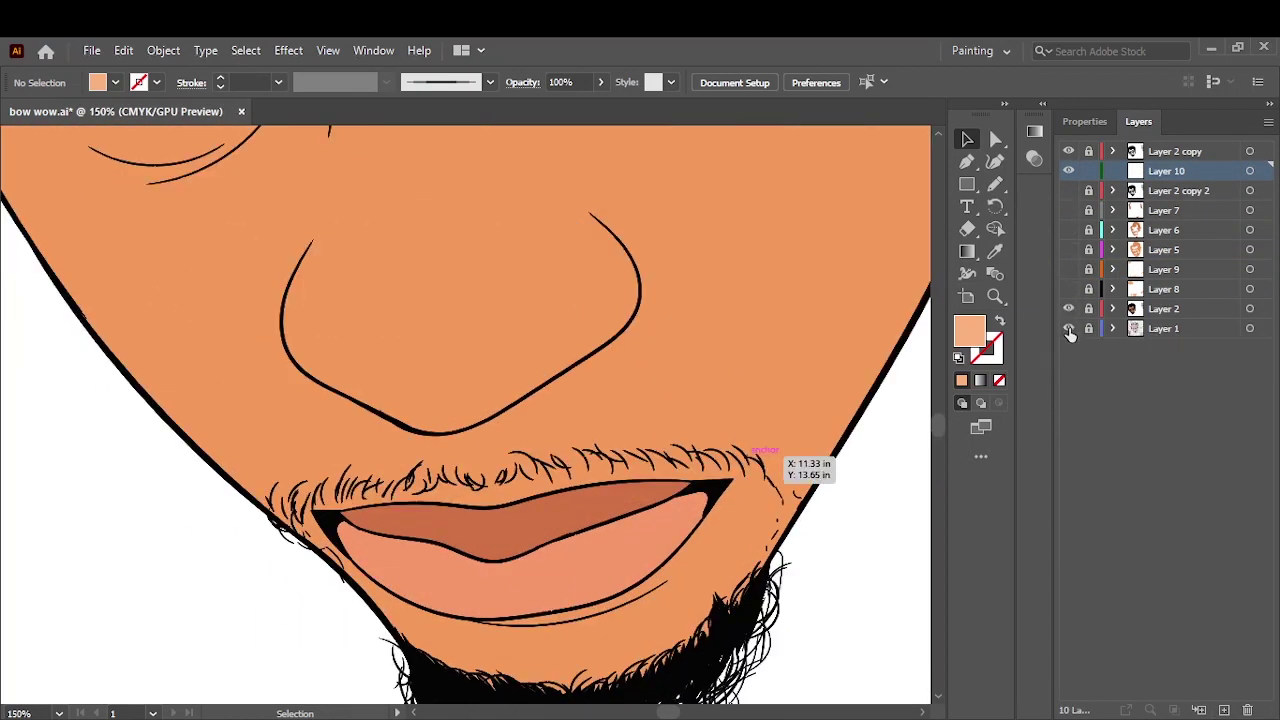
{"action": "left_click", "coordinate": [1069, 329]}
{"action": "left_click", "coordinate": [580, 263]}
{"action": "double_click", "coordinate": [968, 330]}
{"action": "left_click", "coordinate": [770, 339]}
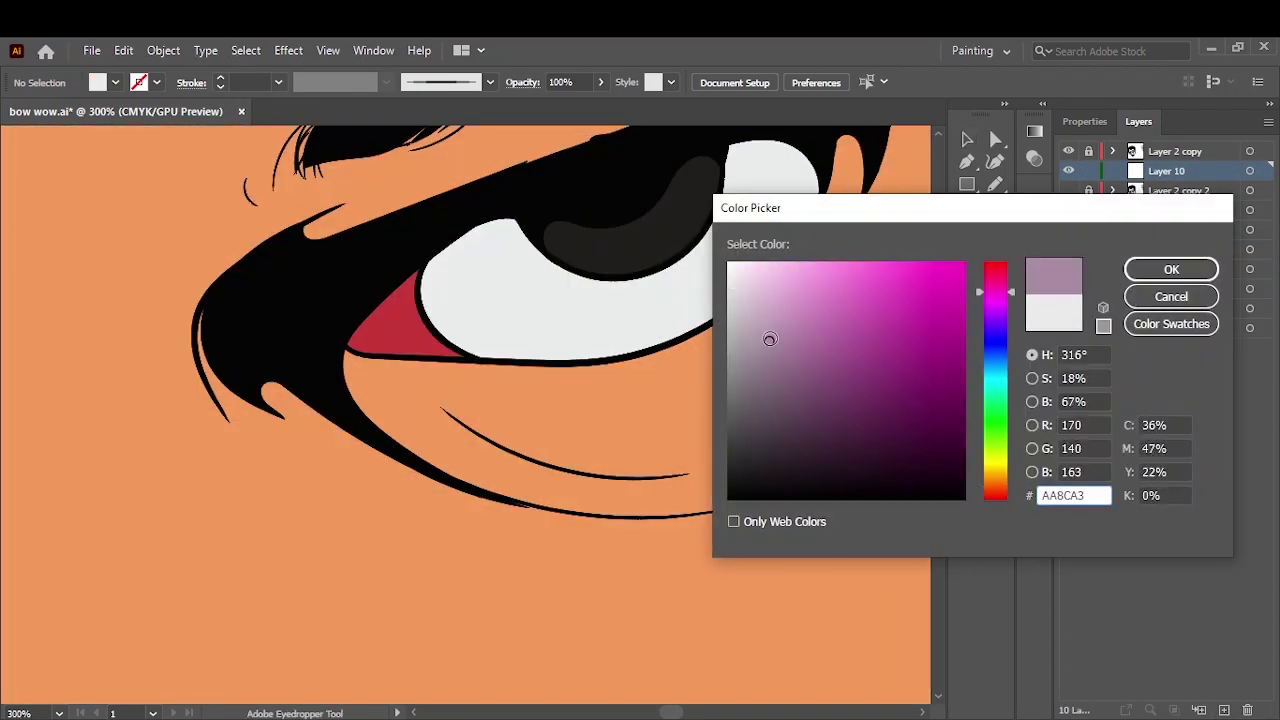
{"action": "key", "text": "Return"}
{"action": "key", "text": "n"}
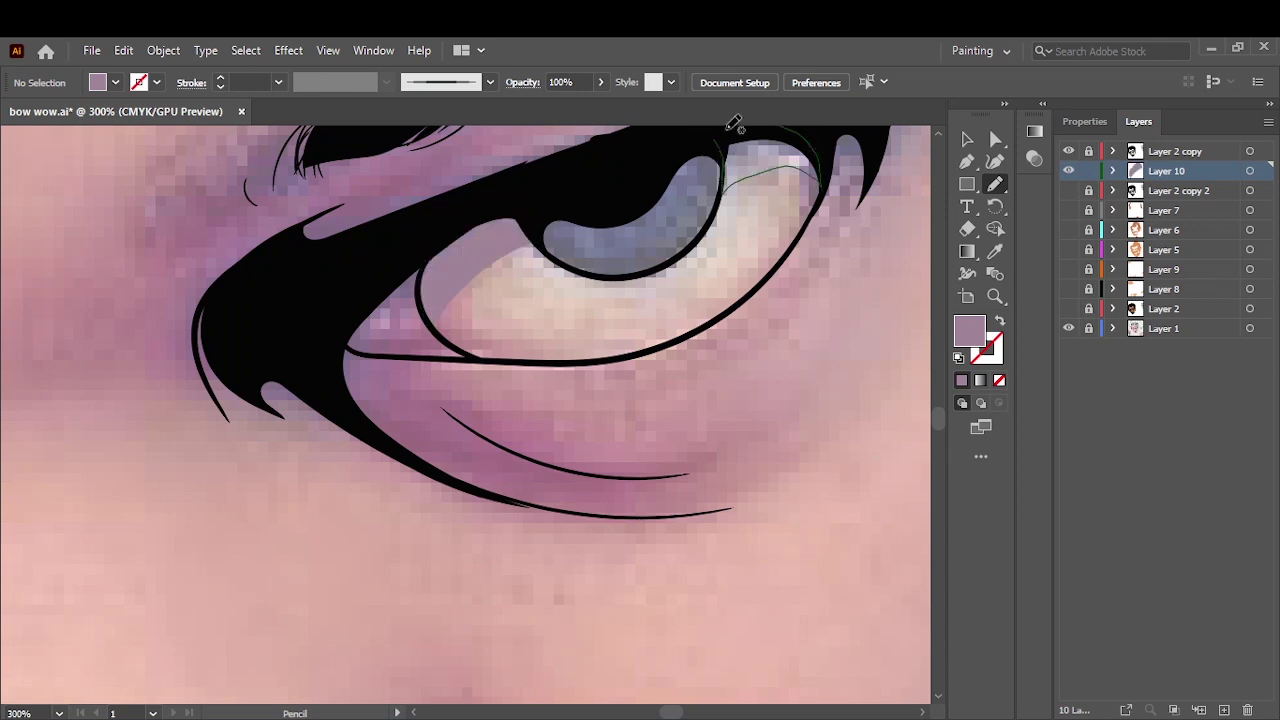
{"action": "scroll", "coordinate": [200, 480], "scroll_direction": "left", "scroll_amount": 10}
{"action": "scroll", "coordinate": [91, 408], "scroll_direction": "left", "scroll_amount": 2}
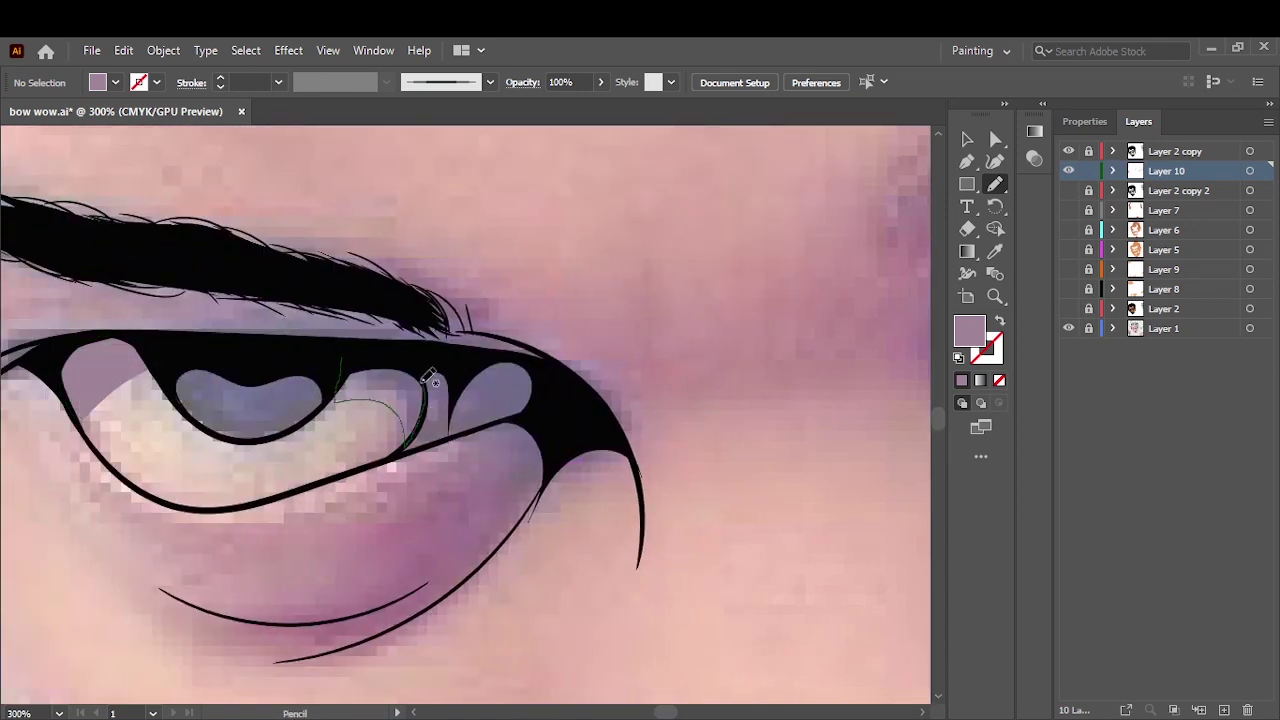
{"action": "left_click_drag", "start_coordinate": [427, 377], "coordinate": [425, 382]}
{"action": "left_click", "coordinate": [1069, 308]}
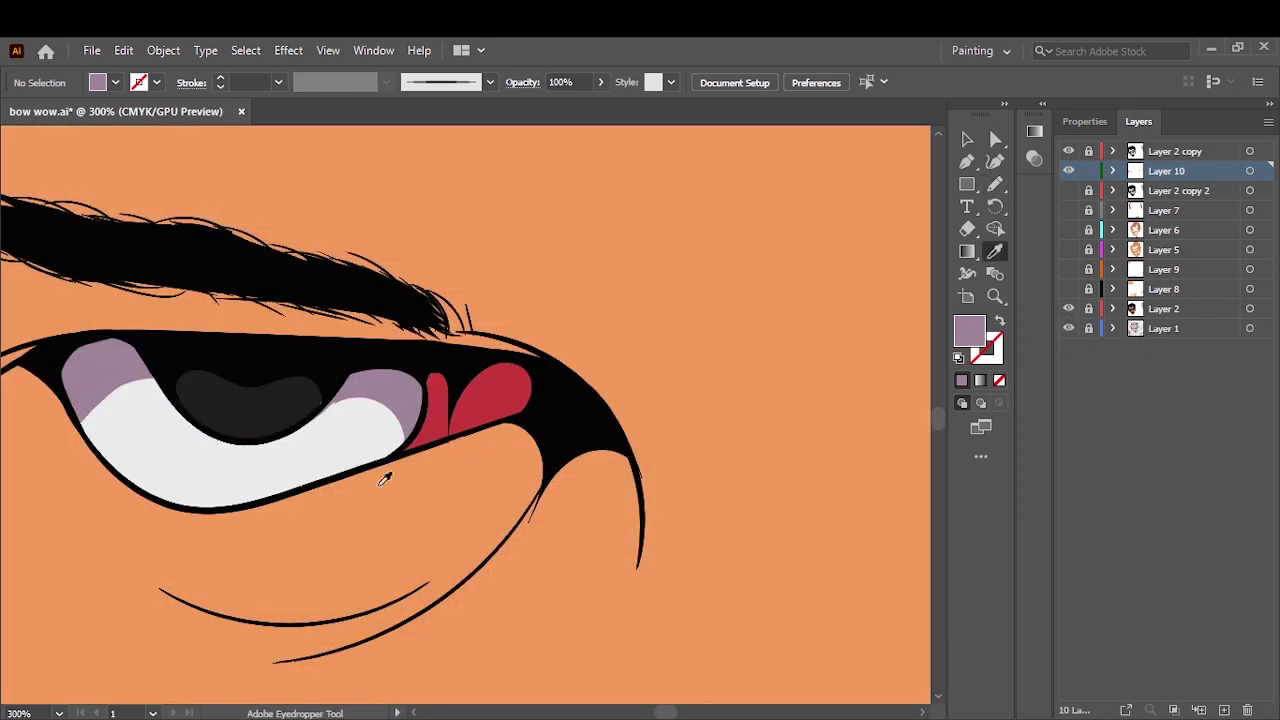
- Switch the fill to near-black and draw a dark grey tone inside the pupil
{"action": "double_click", "coordinate": [969, 330]}
{"action": "left_click", "coordinate": [737, 480]}
{"action": "key", "text": "Return"}
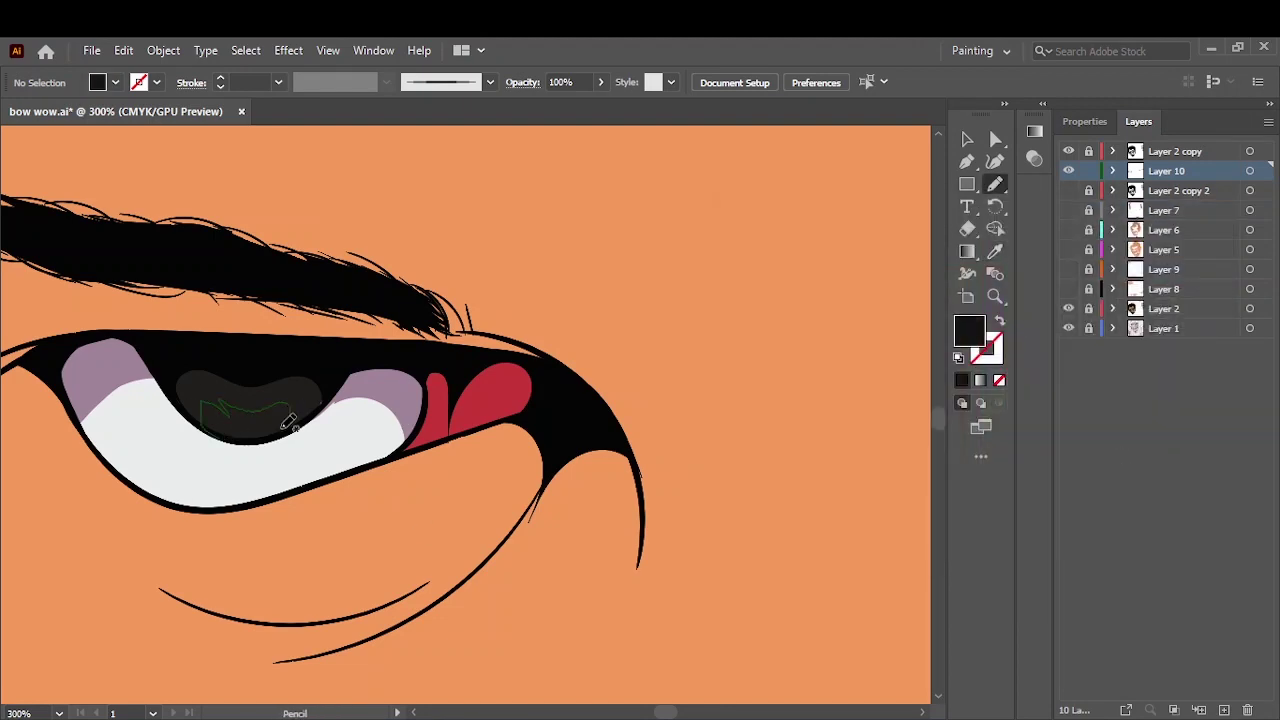
{"action": "scroll", "coordinate": [288, 420], "scroll_direction": "up", "scroll_amount": 2}
{"action": "left_click_drag", "start_coordinate": [230, 385], "coordinate": [523, 466]}
{"action": "scroll", "coordinate": [671, 250], "scroll_direction": "right", "scroll_amount": 5}
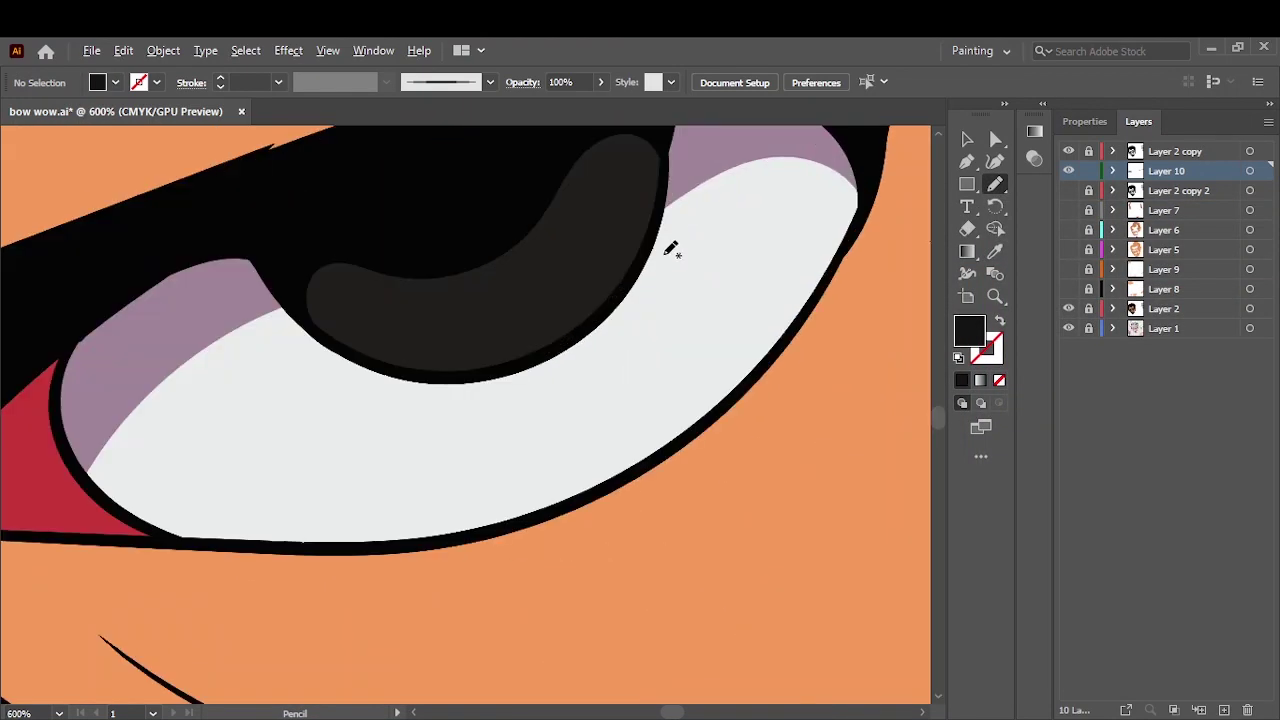
{"action": "left_click_drag", "start_coordinate": [583, 234], "coordinate": [386, 360]}
{"action": "key", "text": "ctrl+0"}
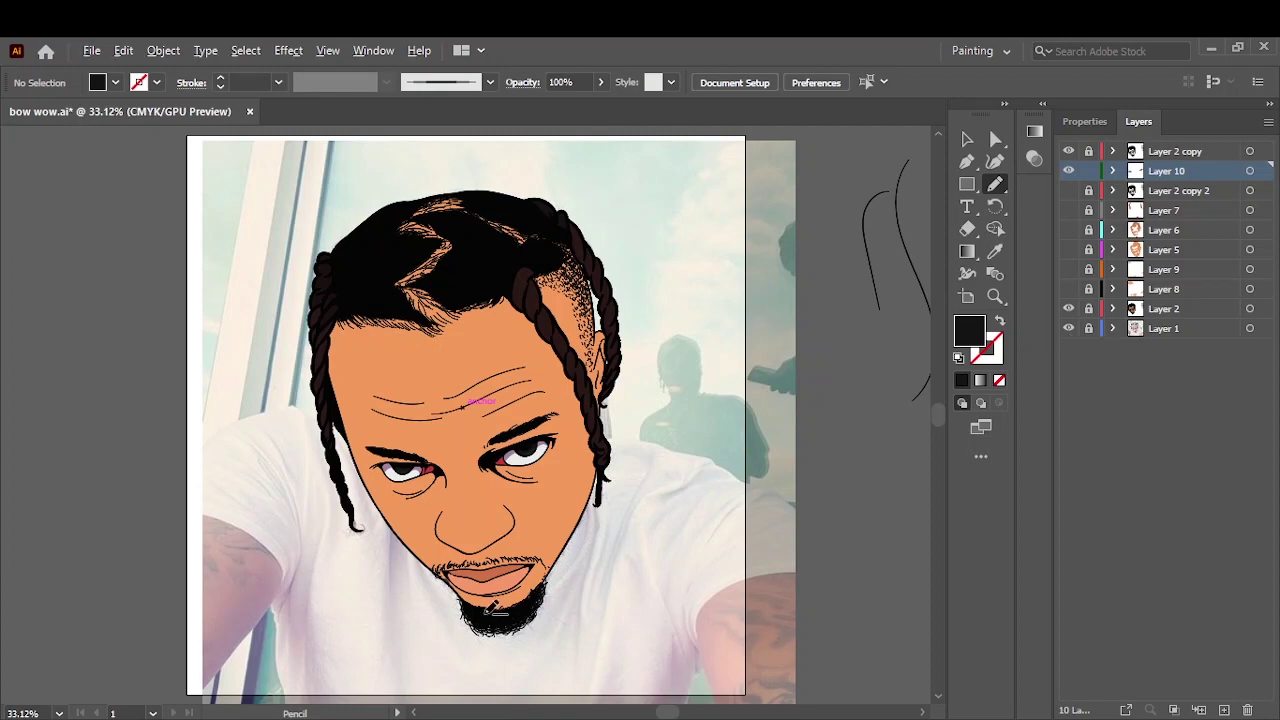
- Sample the lip colour, lighten it to orange, and pencil a highlight along the lower lip
{"action": "key", "text": "i"}
{"action": "double_click", "coordinate": [965, 335]}
{"action": "left_click", "coordinate": [1183, 266]}
{"action": "key", "text": "n"}
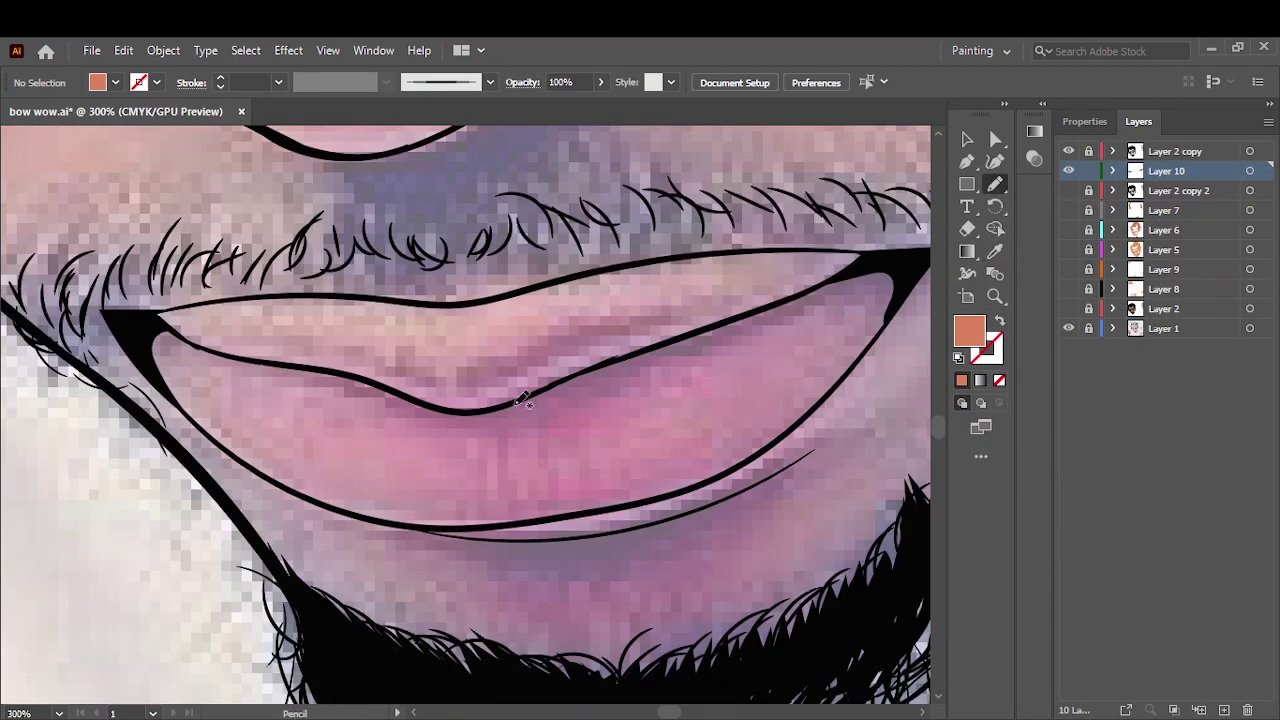
{"action": "left_click_drag", "start_coordinate": [410, 400], "coordinate": [716, 355]}
{"action": "left_click_drag", "start_coordinate": [818, 283], "coordinate": [805, 322]}
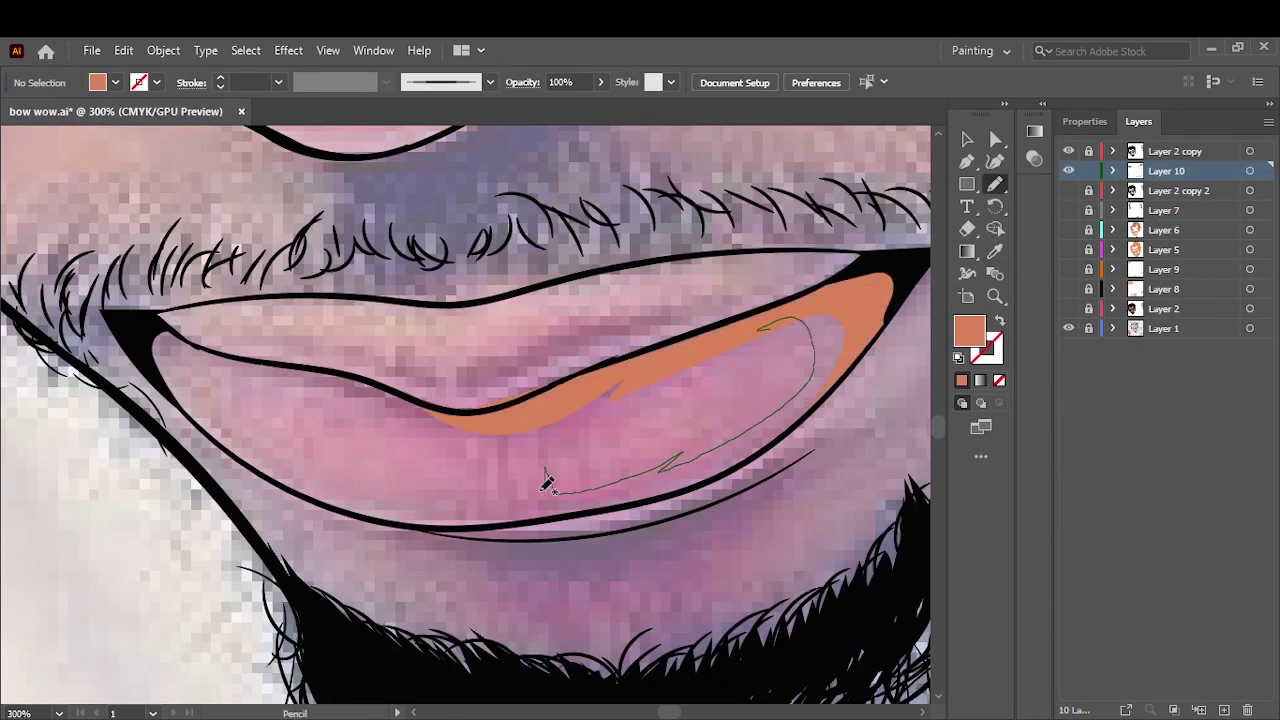
{"action": "left_click_drag", "start_coordinate": [838, 372], "coordinate": [543, 492]}
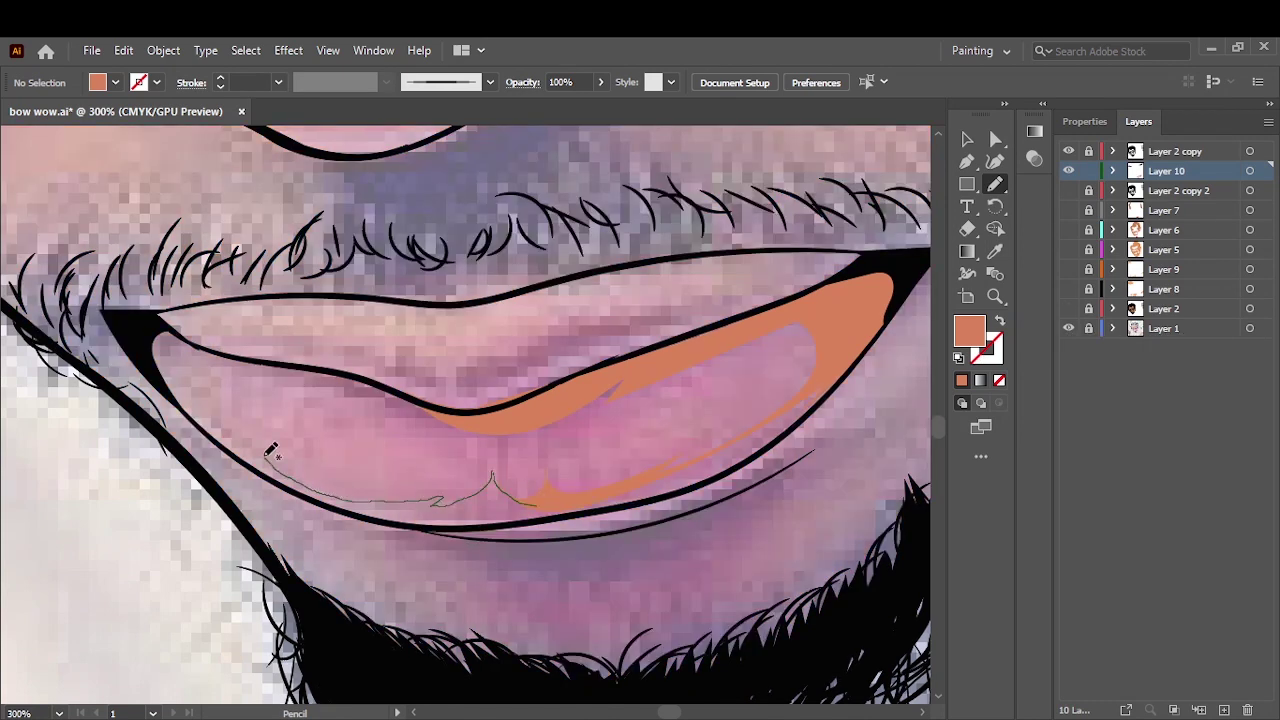
{"action": "left_click_drag", "start_coordinate": [270, 452], "coordinate": [268, 458]}
- Pick a darker reddish-brown lip shade, compare it against the photo, and view the whole portrait
{"action": "left_click", "coordinate": [1068, 308]}
{"action": "left_click", "coordinate": [1068, 308]}
{"action": "double_click", "coordinate": [969, 330]}
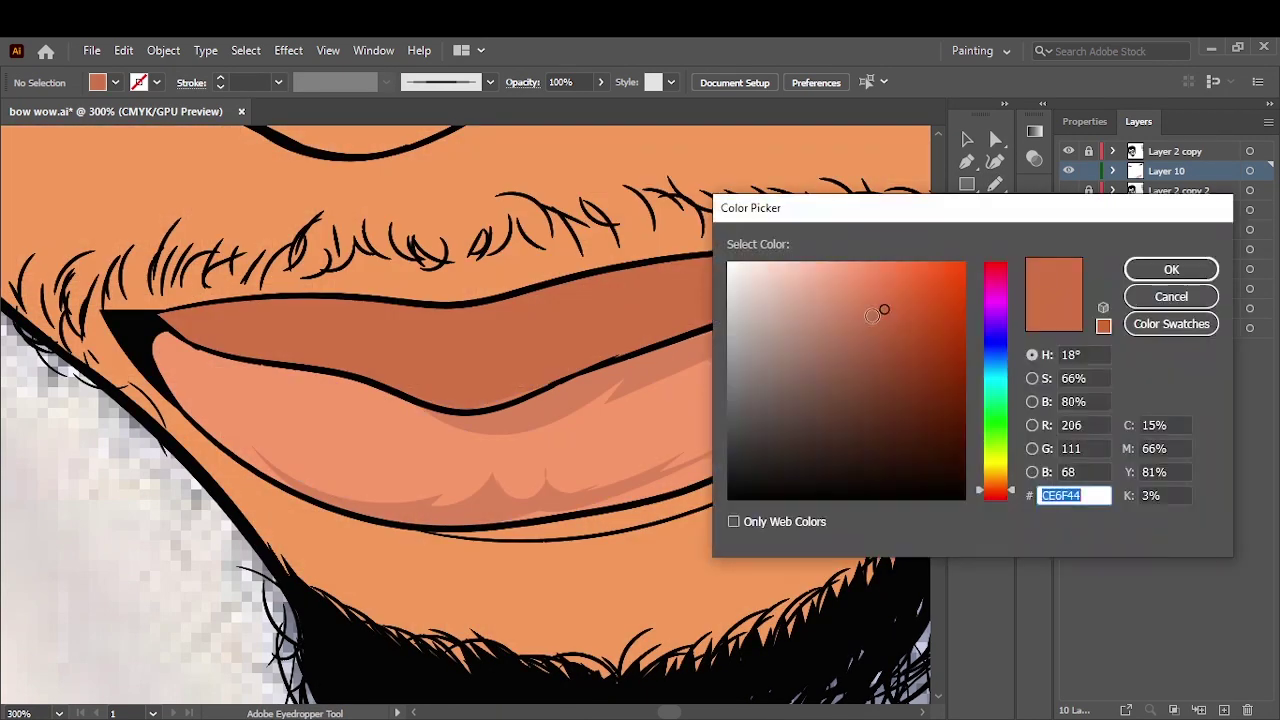
{"action": "key", "text": "Return"}
{"action": "left_click", "coordinate": [1068, 308]}
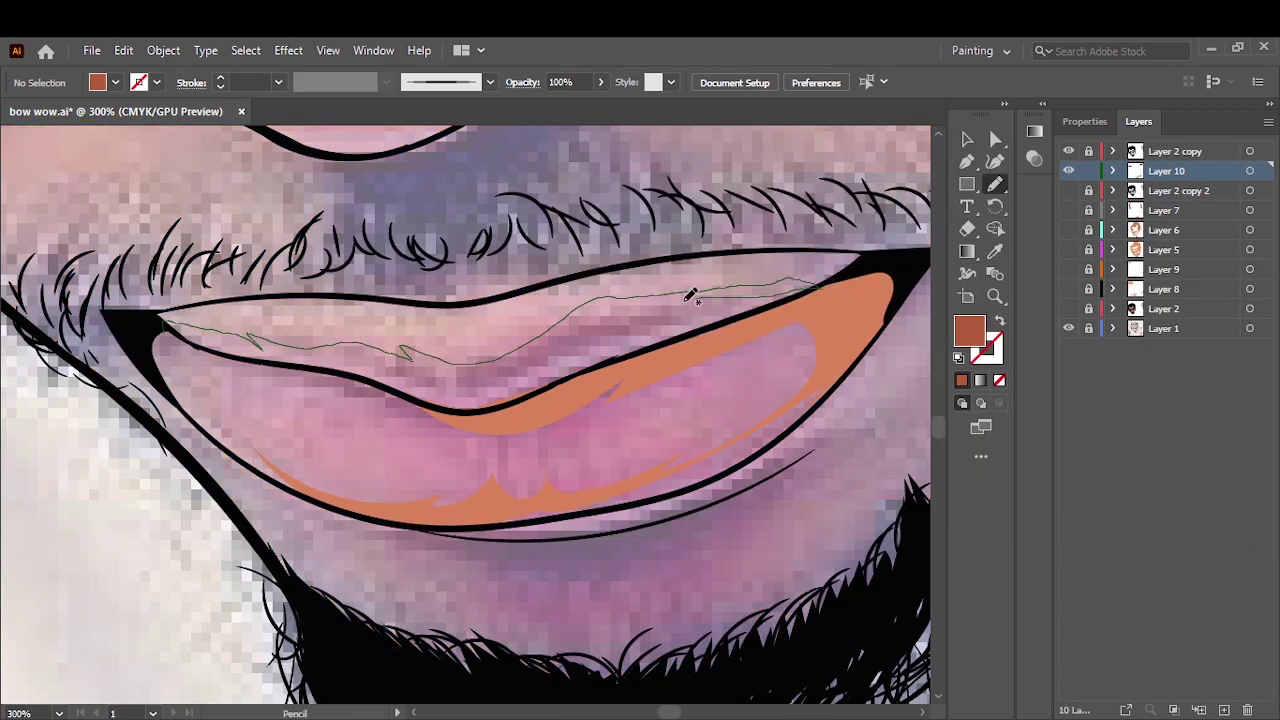
{"action": "left_click", "coordinate": [1068, 308]}
{"action": "key", "text": "ctrl+0"}
- Sample the braid's dark brown and confirm it as the braid shading fill
{"action": "left_click", "coordinate": [1068, 328]}
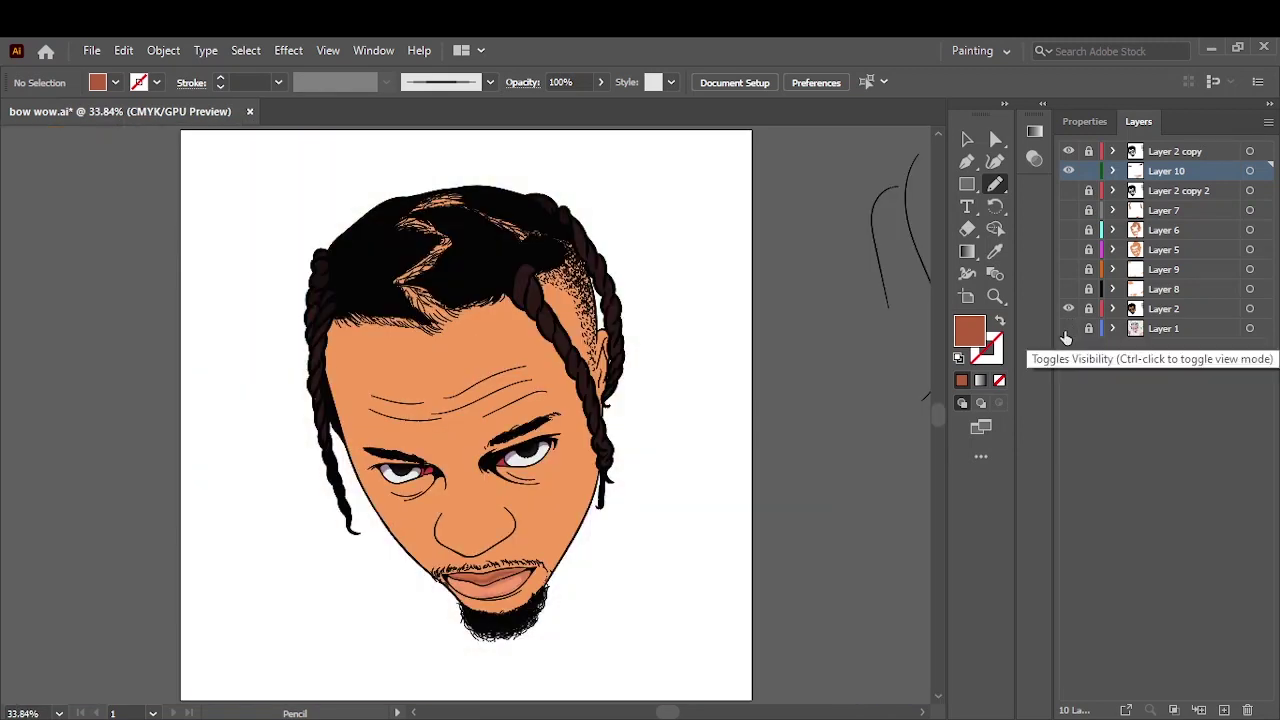
{"action": "scroll", "coordinate": [436, 368], "scroll_direction": "up", "scroll_amount": 3}
{"action": "scroll", "coordinate": [345, 398], "scroll_direction": "up", "scroll_amount": 2}
{"action": "left_click", "coordinate": [995, 251]}
{"action": "left_click", "coordinate": [894, 374]}
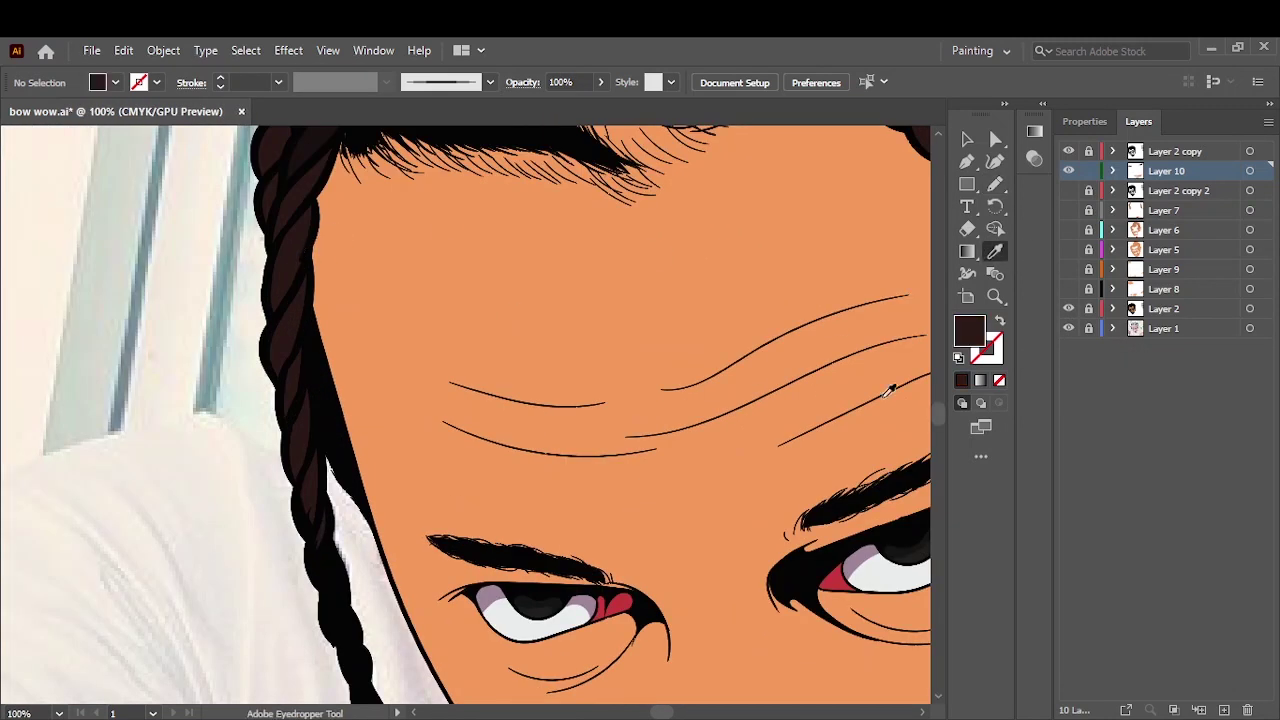
{"action": "double_click", "coordinate": [969, 330]}
{"action": "key", "text": "Return"}
{"action": "scroll", "coordinate": [423, 517], "scroll_direction": "up", "scroll_amount": 2}
{"action": "scroll", "coordinate": [423, 429], "scroll_direction": "up", "scroll_amount": 1}
- Pencil dark brown shading strands down the left braid's segments
{"action": "key", "text": "n"}
{"action": "mouse_move", "coordinate": [425, 420]}
{"action": "left_mouse_down"}
{"action": "mouse_move", "coordinate": [467, 387]}
{"action": "mouse_move", "coordinate": [409, 314]}
{"action": "left_mouse_up"}
{"action": "scroll", "coordinate": [409, 320], "scroll_direction": "down", "scroll_amount": 3}
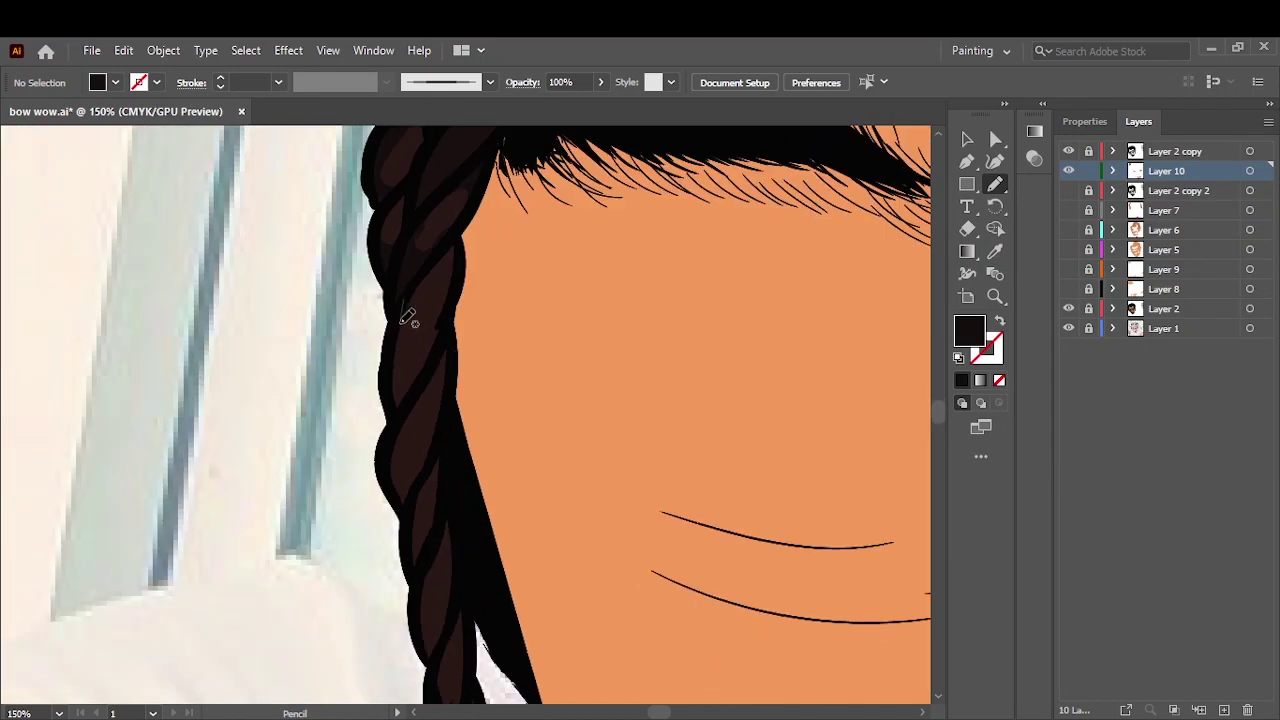
{"action": "scroll", "coordinate": [440, 260], "scroll_direction": "down", "scroll_amount": 5}
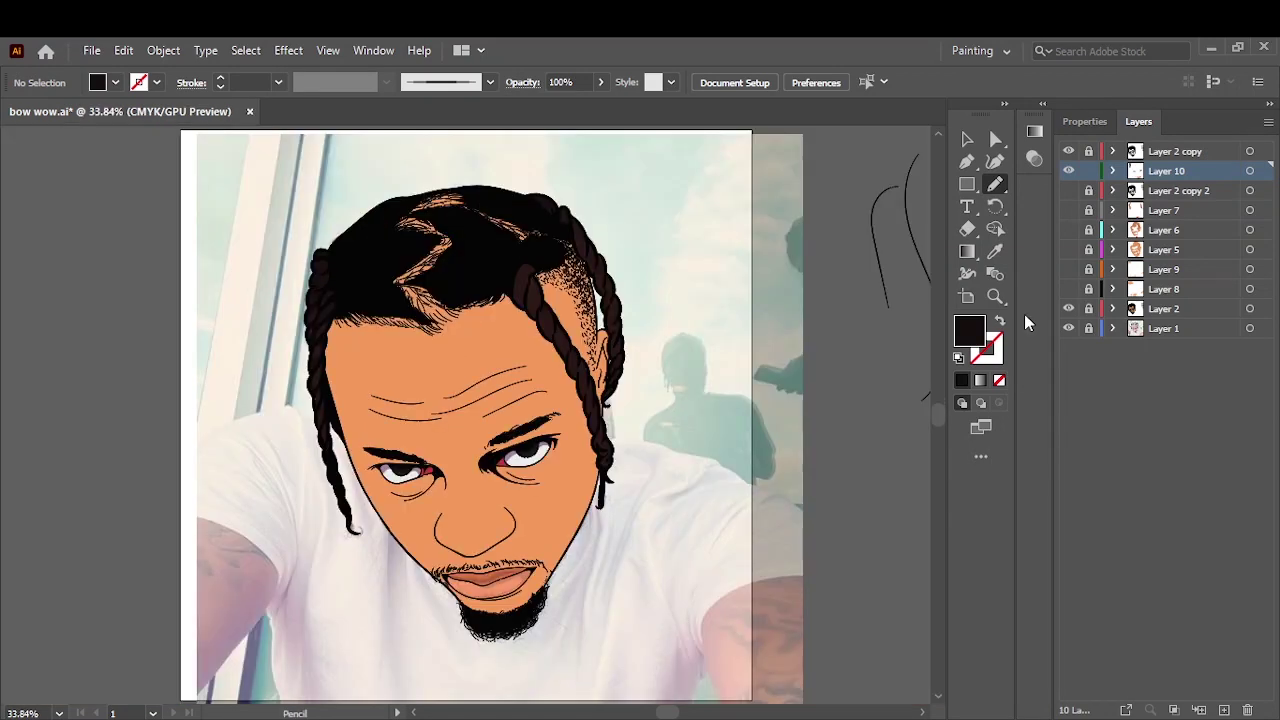
{"action": "scroll", "coordinate": [338, 400], "scroll_direction": "up", "scroll_amount": 6}
{"action": "left_click_drag", "start_coordinate": [312, 462], "coordinate": [308, 490]}
{"action": "left_click_drag", "start_coordinate": [275, 165], "coordinate": [303, 300]}
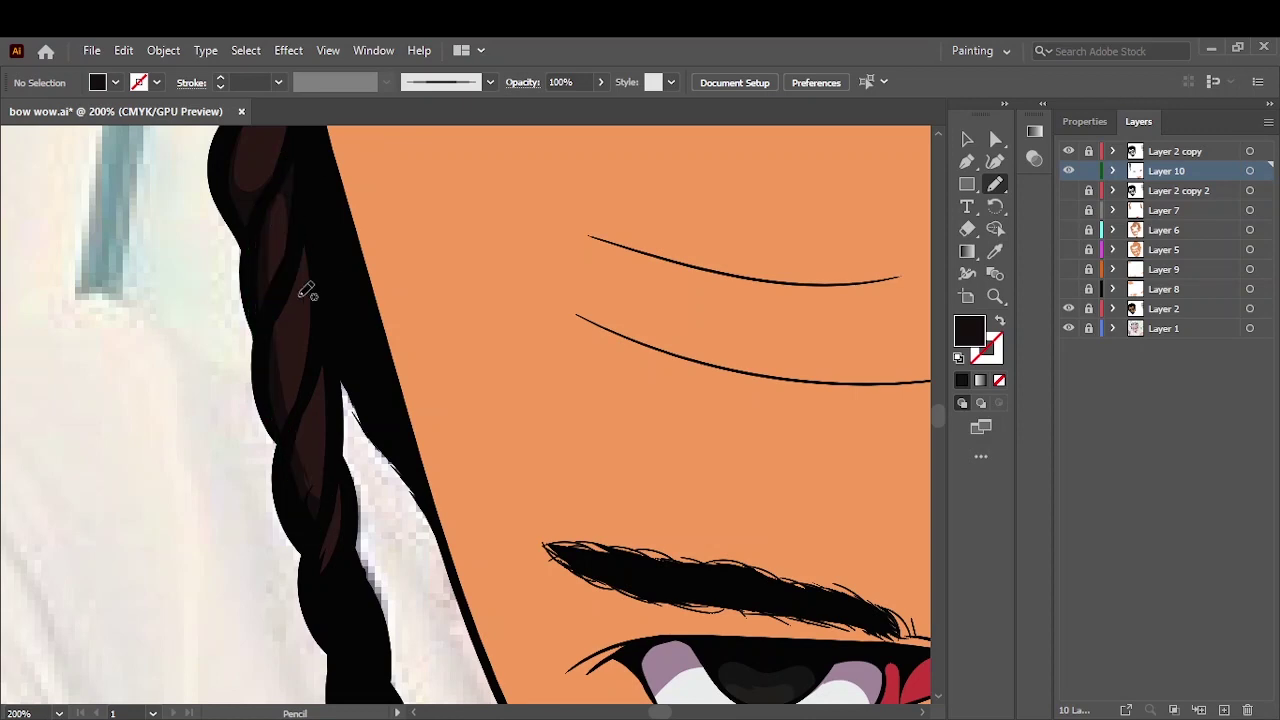
{"action": "left_click_drag", "start_coordinate": [290, 225], "coordinate": [330, 440]}
{"action": "left_click_drag", "start_coordinate": [322, 528], "coordinate": [340, 572]}
- Add dark strands on the upper braid near the ear and along its edge, then view the whole portrait
{"action": "scroll", "coordinate": [338, 572], "scroll_direction": "down", "scroll_amount": 5}
{"action": "scroll", "coordinate": [531, 286], "scroll_direction": "up", "scroll_amount": 4}
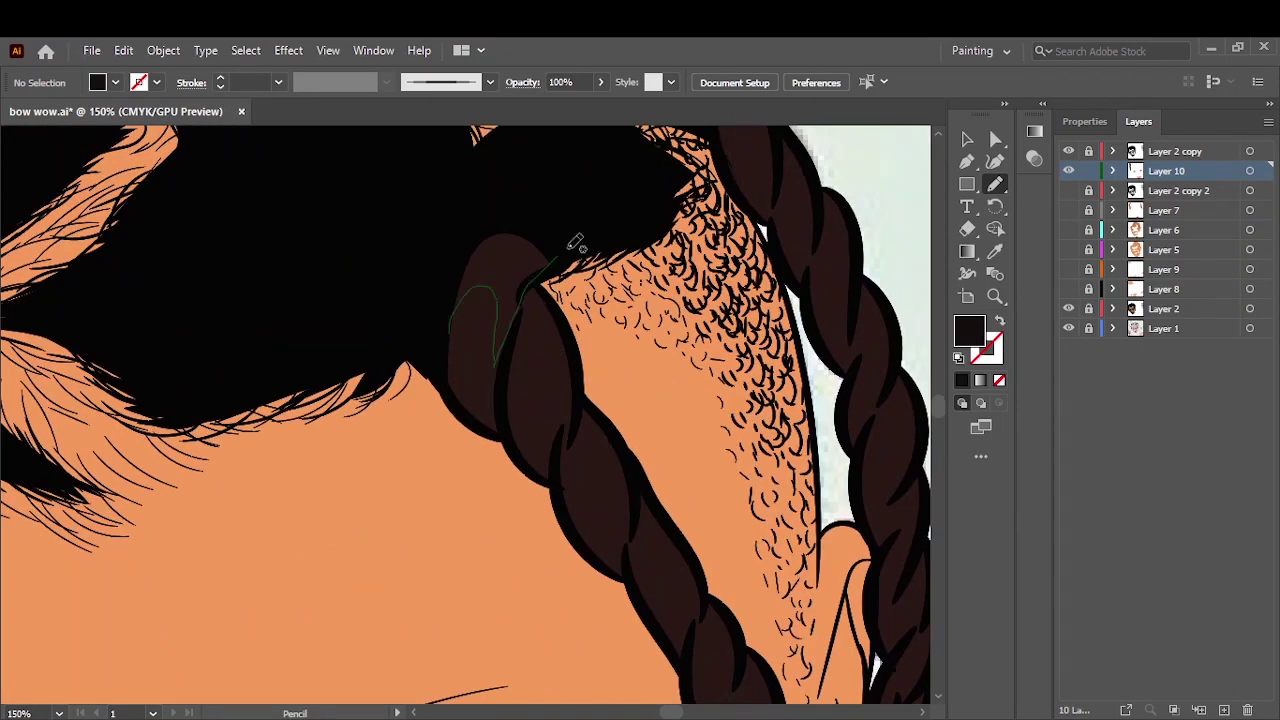
{"action": "left_click_drag", "start_coordinate": [577, 243], "coordinate": [470, 400]}
{"action": "mouse_move", "coordinate": [529, 366]}
{"action": "left_mouse_down"}
{"action": "mouse_move", "coordinate": [550, 360]}
{"action": "mouse_move", "coordinate": [564, 472]}
{"action": "left_mouse_up"}
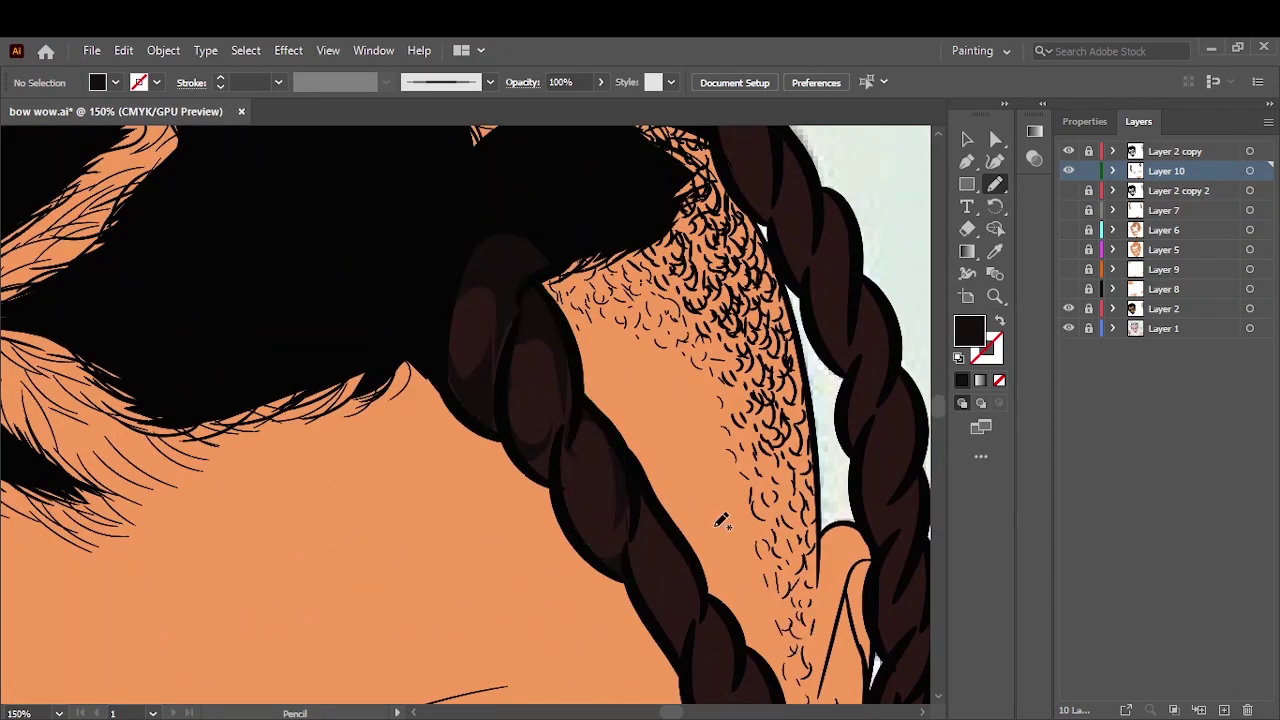
{"action": "scroll", "coordinate": [722, 520], "scroll_direction": "down", "scroll_amount": 3}
{"action": "scroll", "coordinate": [722, 520], "scroll_direction": "right", "scroll_amount": 4}
{"action": "mouse_move", "coordinate": [380, 329]}
{"action": "left_mouse_down"}
{"action": "mouse_move", "coordinate": [481, 489]}
{"action": "mouse_move", "coordinate": [503, 597]}
{"action": "left_mouse_up"}
{"action": "scroll", "coordinate": [497, 314], "scroll_direction": "down", "scroll_amount": 5}
{"action": "mouse_move", "coordinate": [497, 314]}
{"action": "left_mouse_down"}
{"action": "mouse_move", "coordinate": [503, 246]}
{"action": "mouse_move", "coordinate": [514, 358]}
{"action": "mouse_move", "coordinate": [608, 457]}
{"action": "mouse_move", "coordinate": [570, 537]}
{"action": "left_mouse_up"}
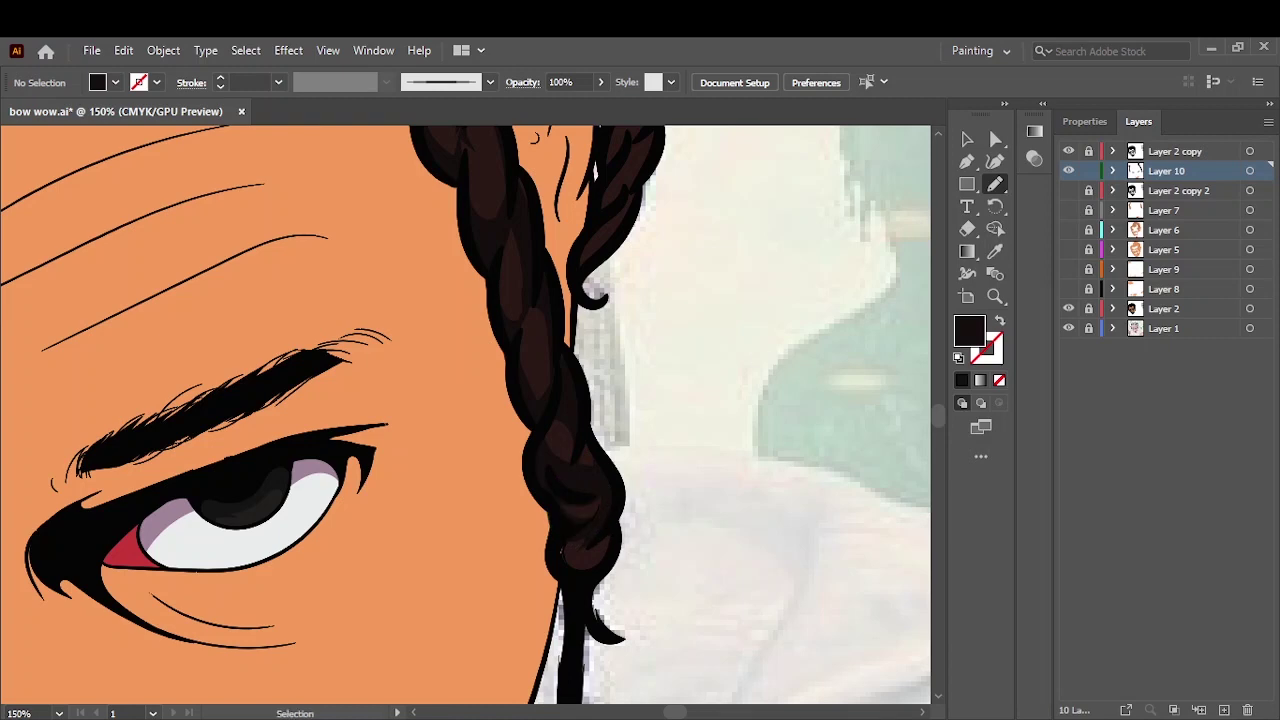
{"action": "key", "text": "ctrl+0"}
- Hide Layer 1, show all shading layers, and fill more right-braid segments by the ear dark brown
{"action": "left_click", "coordinate": [1068, 328]}
{"action": "left_click_drag", "start_coordinate": [1068, 190], "coordinate": [1069, 293]}
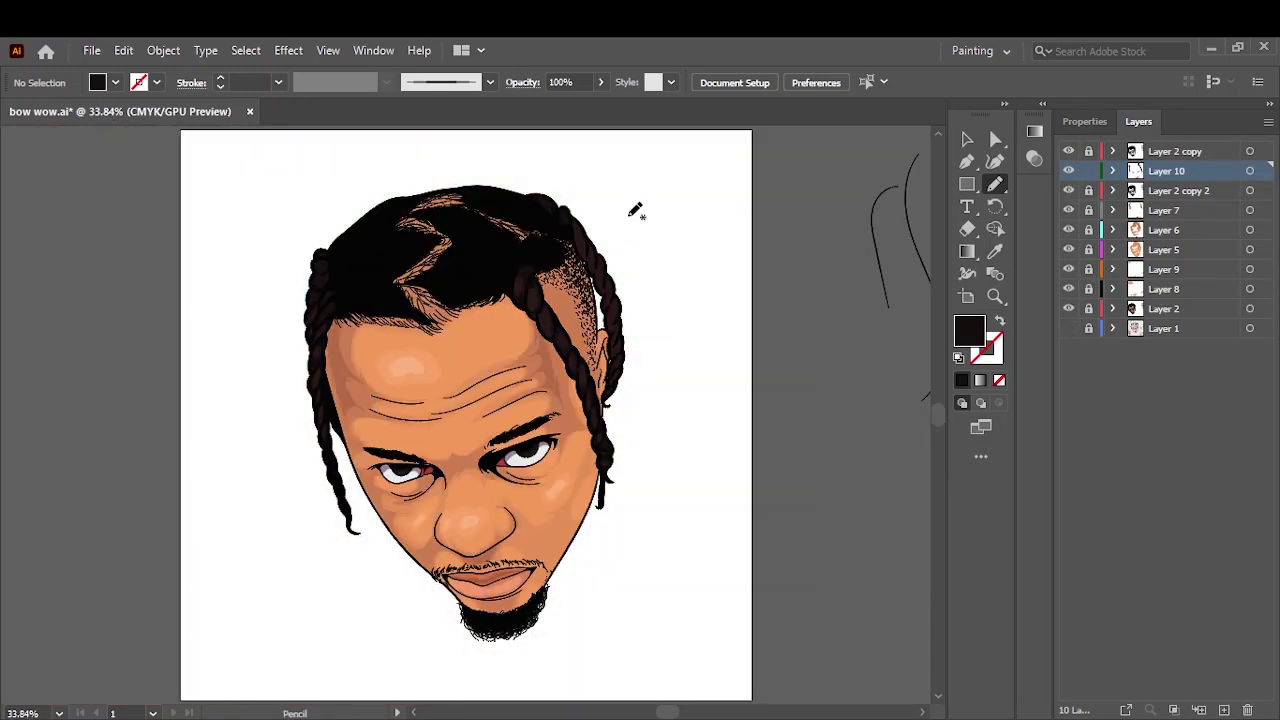
{"action": "key", "text": "ctrl+1"}
{"action": "mouse_move", "coordinate": [548, 328]}
{"action": "left_mouse_down"}
{"action": "mouse_move", "coordinate": [603, 486]}
{"action": "mouse_move", "coordinate": [600, 557]}
{"action": "mouse_move", "coordinate": [642, 540]}
{"action": "mouse_move", "coordinate": [612, 588]}
{"action": "left_mouse_up"}
- Add a new top layer and swap the fill and stroke colours
{"action": "scroll", "coordinate": [635, 283], "scroll_direction": "down", "scroll_amount": 5}
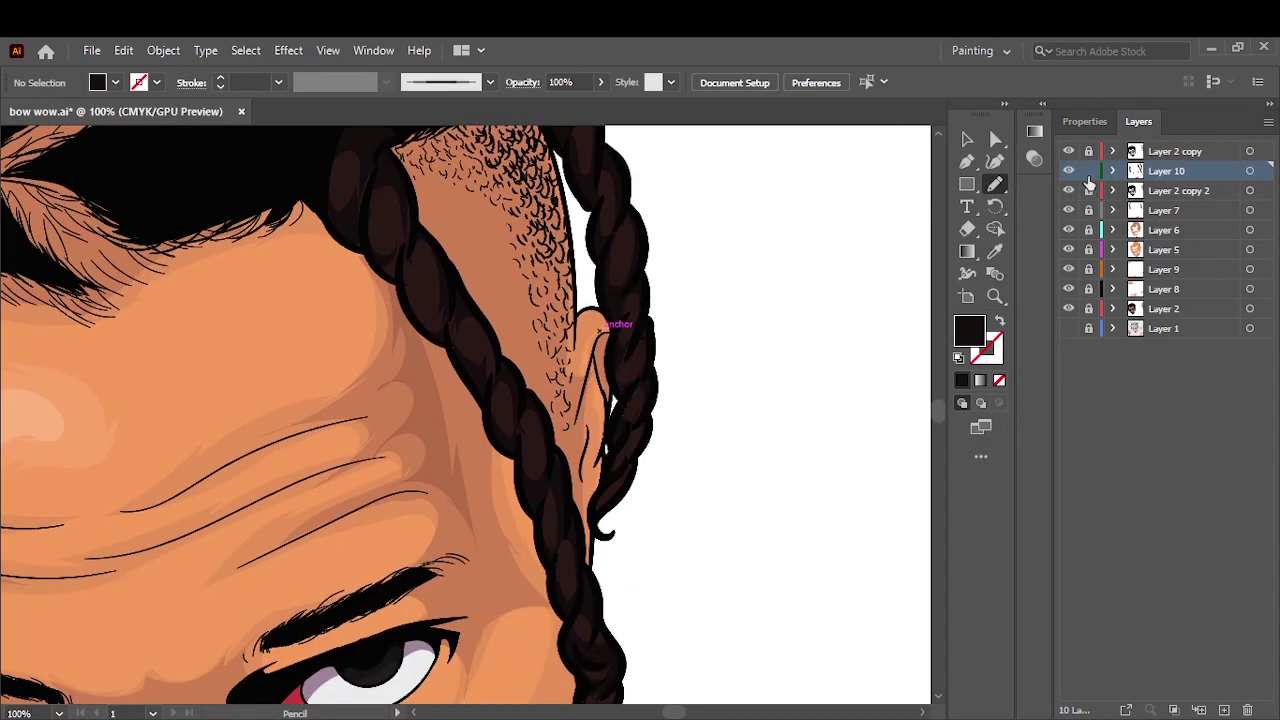
- Add a new top layer and swap the fill and stroke colours
{"action": "key", "text": "ctrl+l"}
{"action": "key", "text": "shift+x"}
{"action": "left_click_drag", "start_coordinate": [994, 184], "coordinate": [1050, 186]}
{"action": "scroll", "coordinate": [449, 591], "scroll_direction": "down", "scroll_amount": 2}
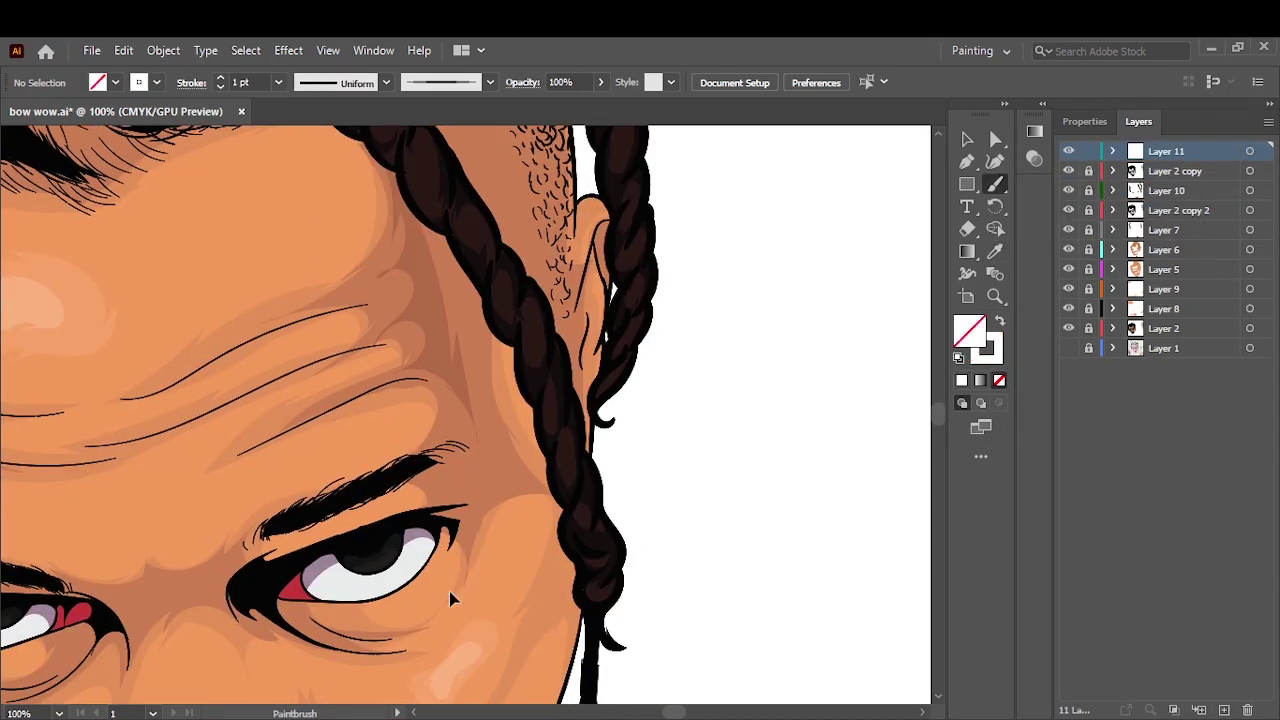
{"action": "scroll", "coordinate": [449, 591], "scroll_direction": "up", "scroll_amount": 3}
- Set the Paintbrush to the 5 pt. Round brush
{"action": "left_click", "coordinate": [490, 82]}
{"action": "left_click", "coordinate": [351, 120]}
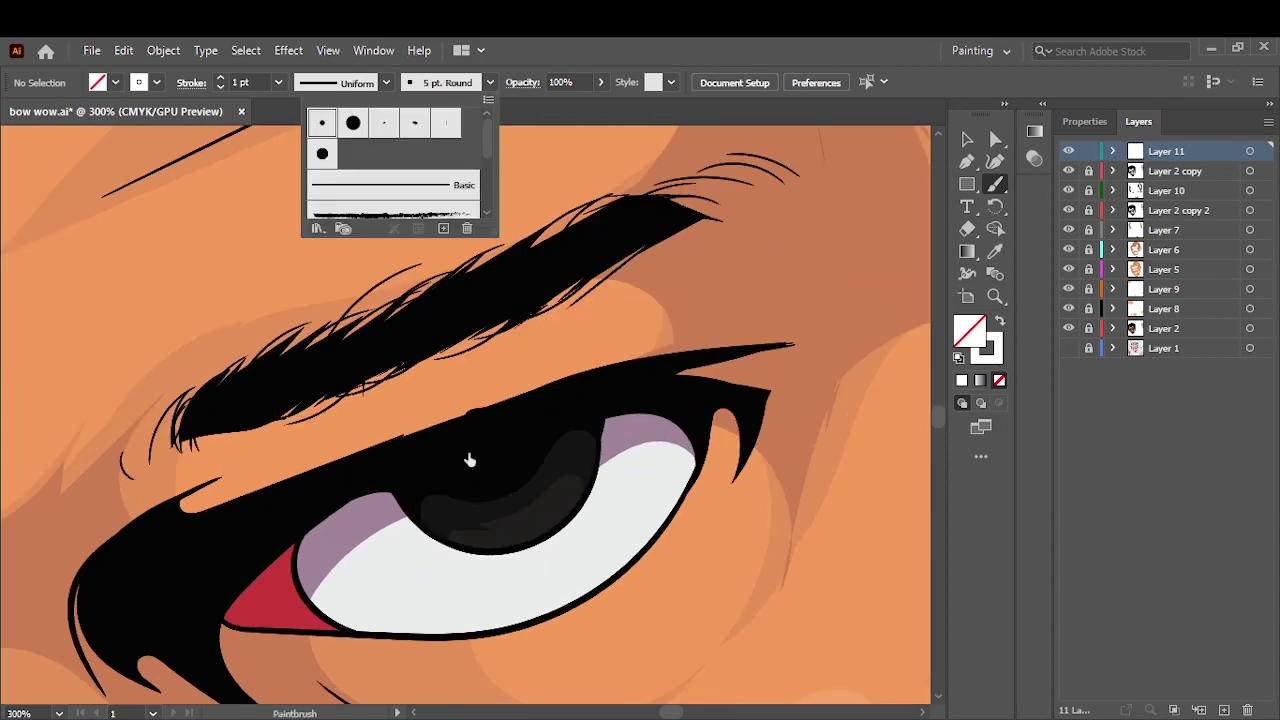
{"action": "scroll", "coordinate": [466, 457], "scroll_direction": "down", "scroll_amount": 3}
{"action": "scroll", "coordinate": [428, 505], "scroll_direction": "up", "scroll_amount": 3}
{"action": "scroll", "coordinate": [207, 329], "scroll_direction": "down", "scroll_amount": 5}
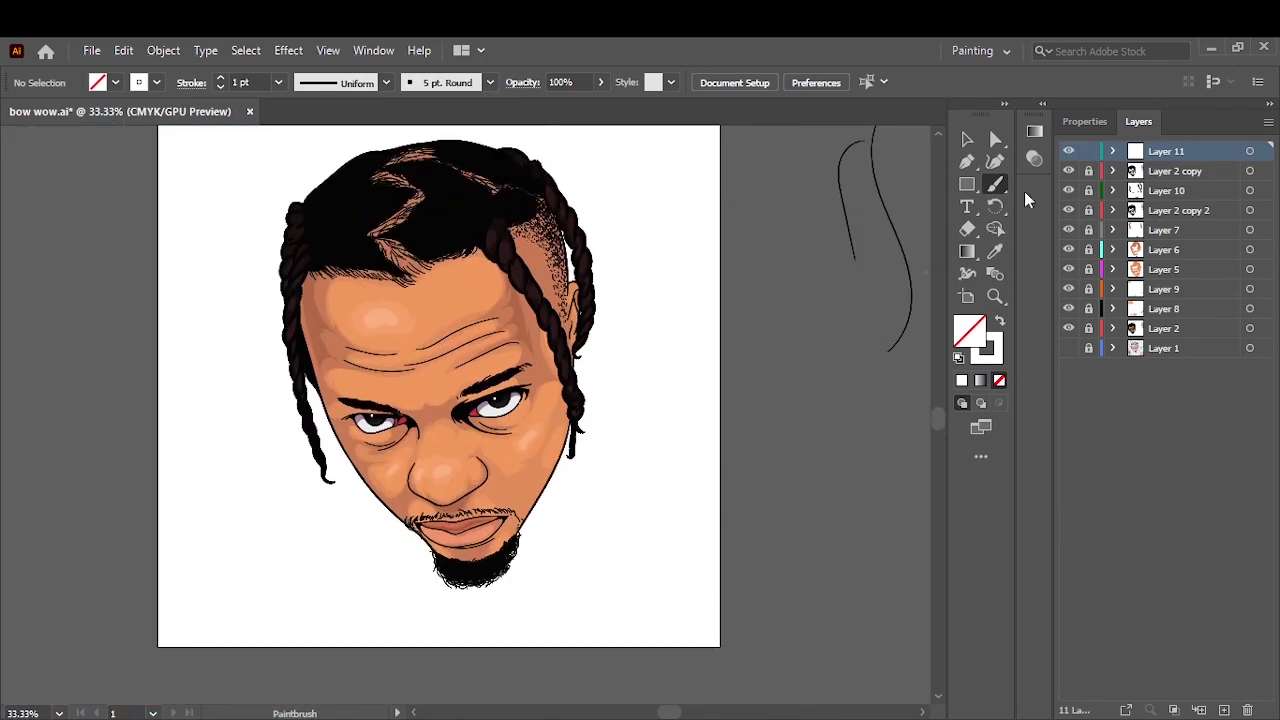
{"action": "scroll", "coordinate": [466, 400], "scroll_direction": "up", "scroll_amount": 5}
- Draw a long thin ellipse above the artboard with a white-to-black gradient fill
{"action": "key", "text": "l"}
{"action": "left_click_drag", "start_coordinate": [174, 310], "coordinate": [802, 334]}
{"action": "left_click", "coordinate": [156, 82]}
{"action": "left_click", "coordinate": [980, 380]}
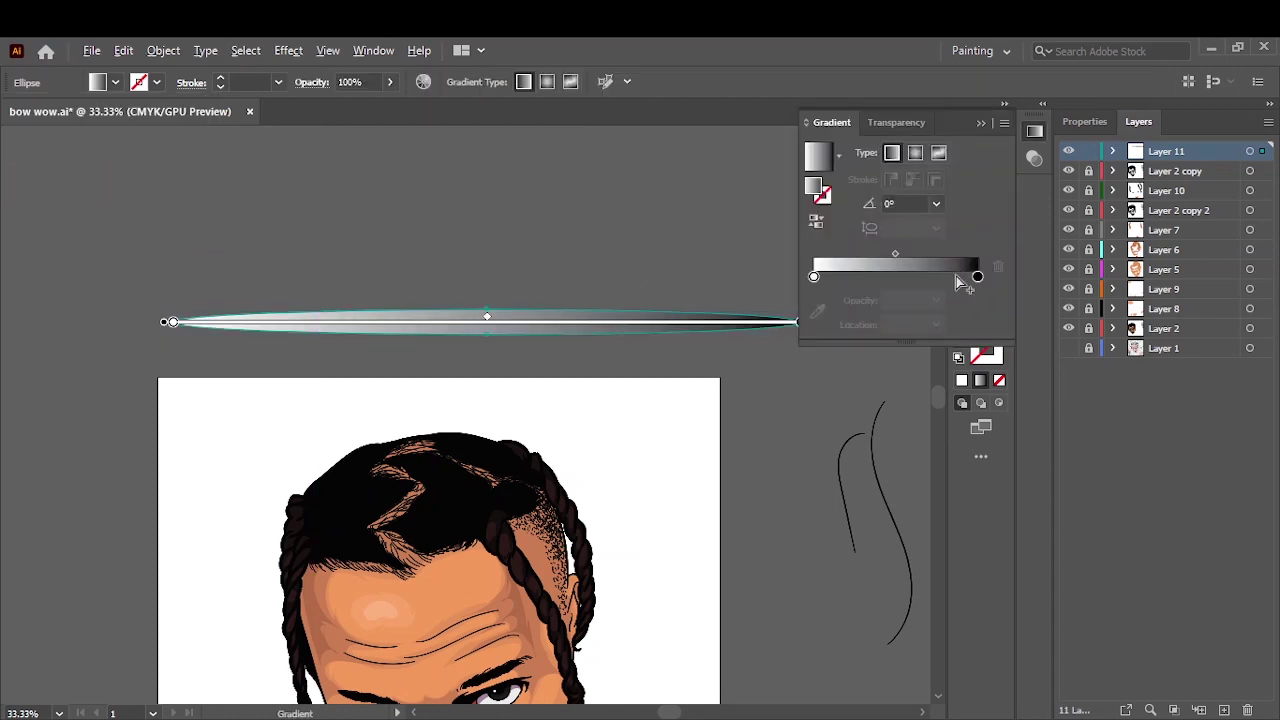
- Make the gradient end stops black and sample dark brown from the hair for the middle stop
{"action": "double_click", "coordinate": [813, 276]}
{"action": "left_click", "coordinate": [768, 442]}
{"action": "left_click_drag", "start_coordinate": [936, 254], "coordinate": [871, 254]}
{"action": "left_click", "coordinate": [817, 311]}
{"action": "scroll", "coordinate": [663, 400], "scroll_direction": "up", "scroll_amount": 5}
{"action": "left_click", "coordinate": [663, 400]}
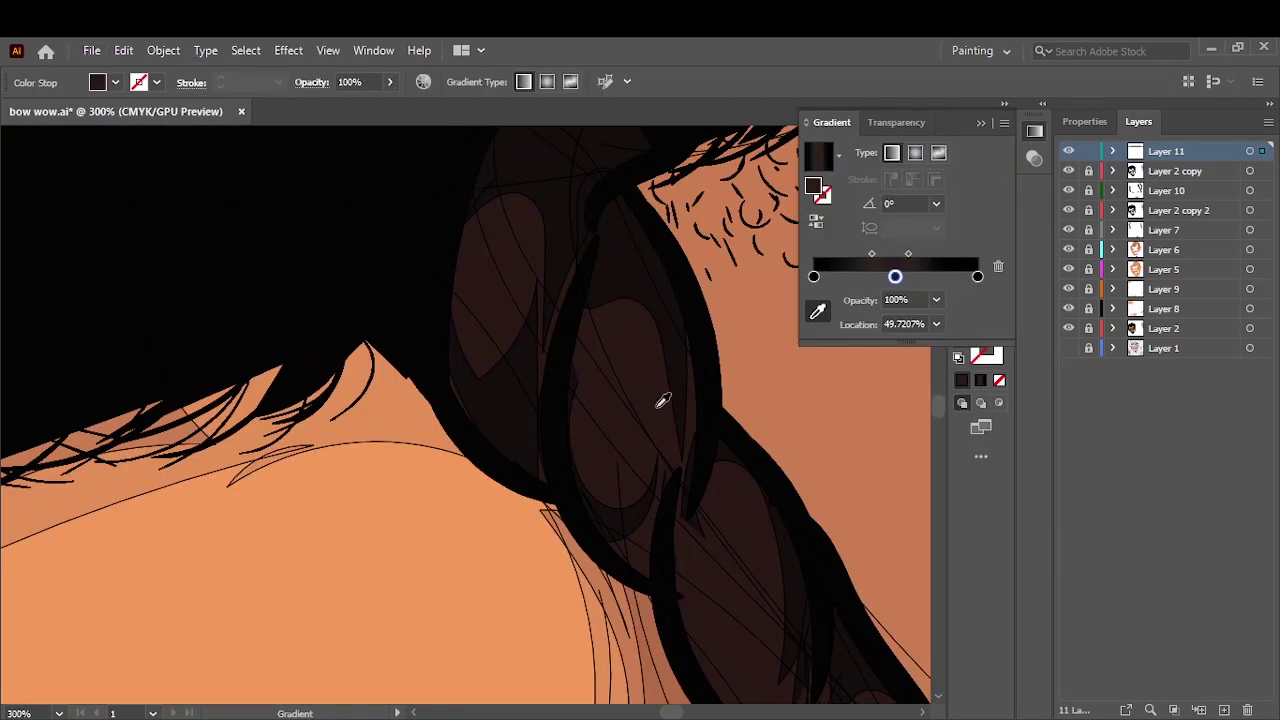
{"action": "scroll", "coordinate": [663, 400], "scroll_direction": "down", "scroll_amount": 5}
{"action": "scroll", "coordinate": [500, 400], "scroll_direction": "up", "scroll_amount": 2}
{"action": "scroll", "coordinate": [465, 400], "scroll_direction": "up", "scroll_amount": 5}
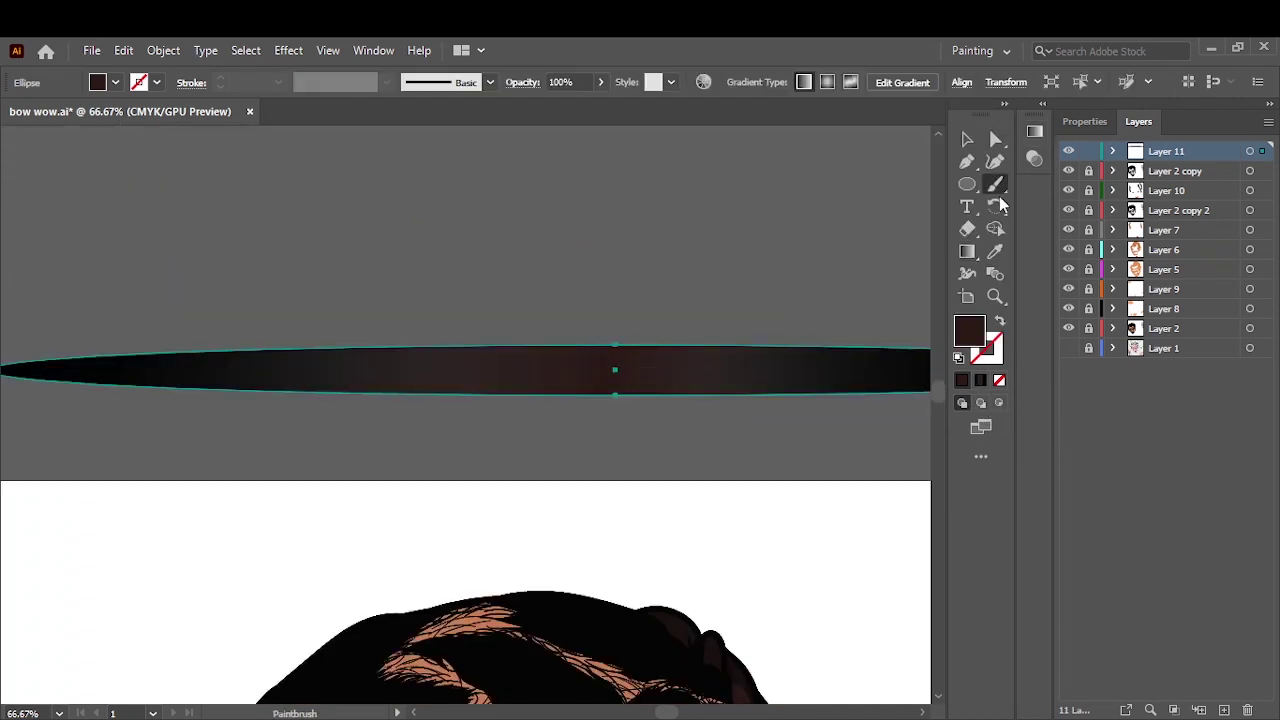
- Paint a dark-brown stroke over the hair crown with the Paintbrush
{"action": "key", "text": "b"}
{"action": "left_click_drag", "start_coordinate": [617, 267], "coordinate": [798, 285]}
{"action": "left_click", "coordinate": [447, 82]}
- Paint a highlight strand across the black hair with the hair-strand brush
{"action": "left_click", "coordinate": [391, 206]}
{"action": "left_click_drag", "start_coordinate": [376, 290], "coordinate": [556, 230]}
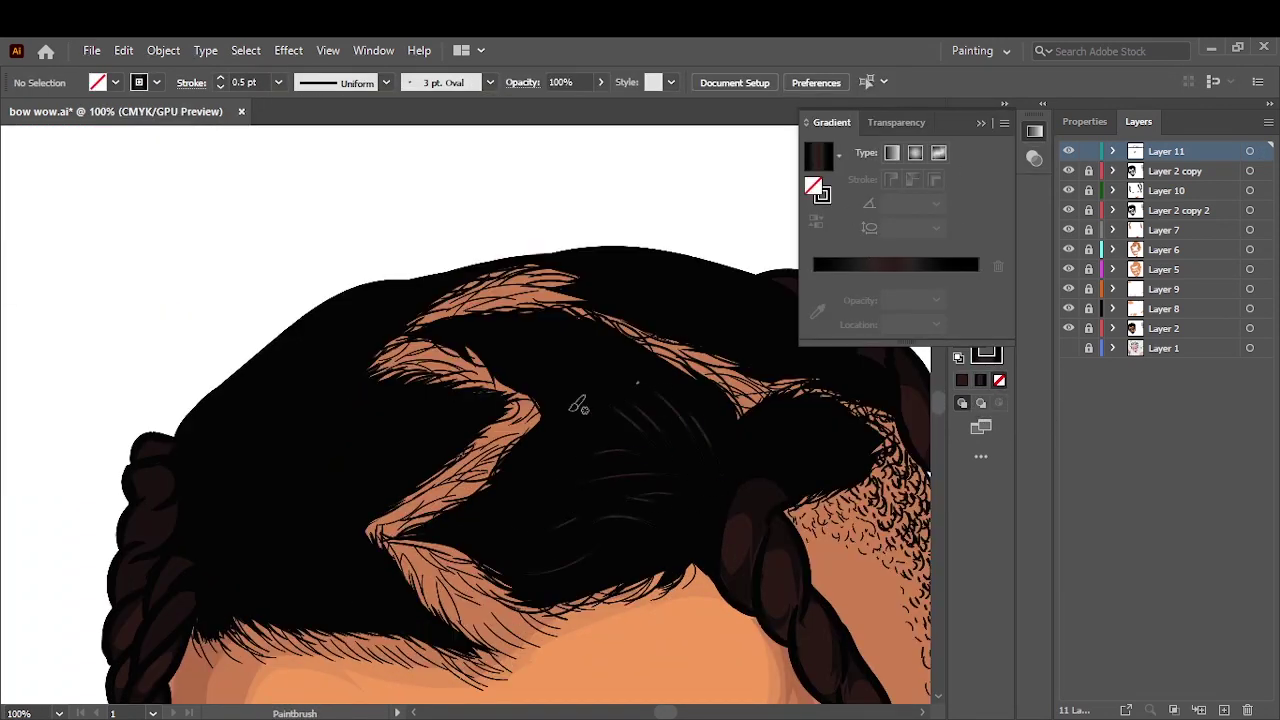
{"action": "scroll", "coordinate": [600, 300], "scroll_direction": "down", "scroll_amount": 5}
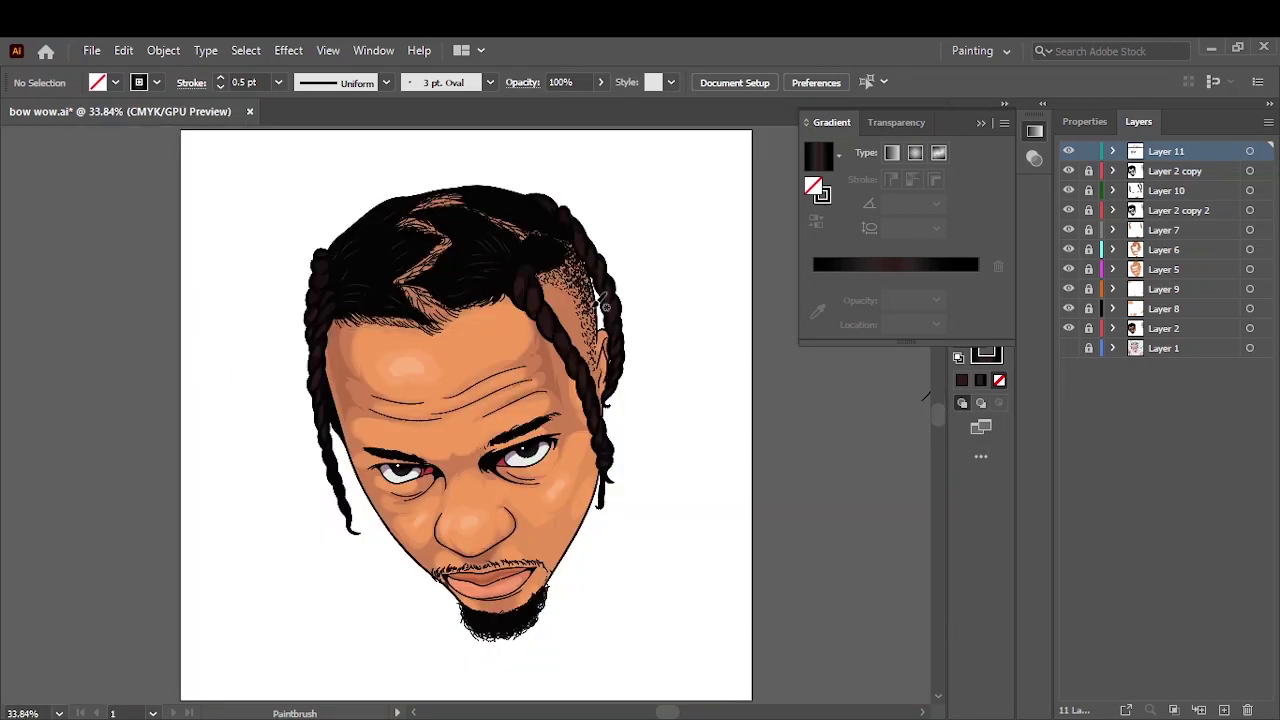
{"action": "scroll", "coordinate": [600, 300], "scroll_direction": "up", "scroll_amount": 5}
{"action": "scroll", "coordinate": [476, 300], "scroll_direction": "up", "scroll_amount": 3}
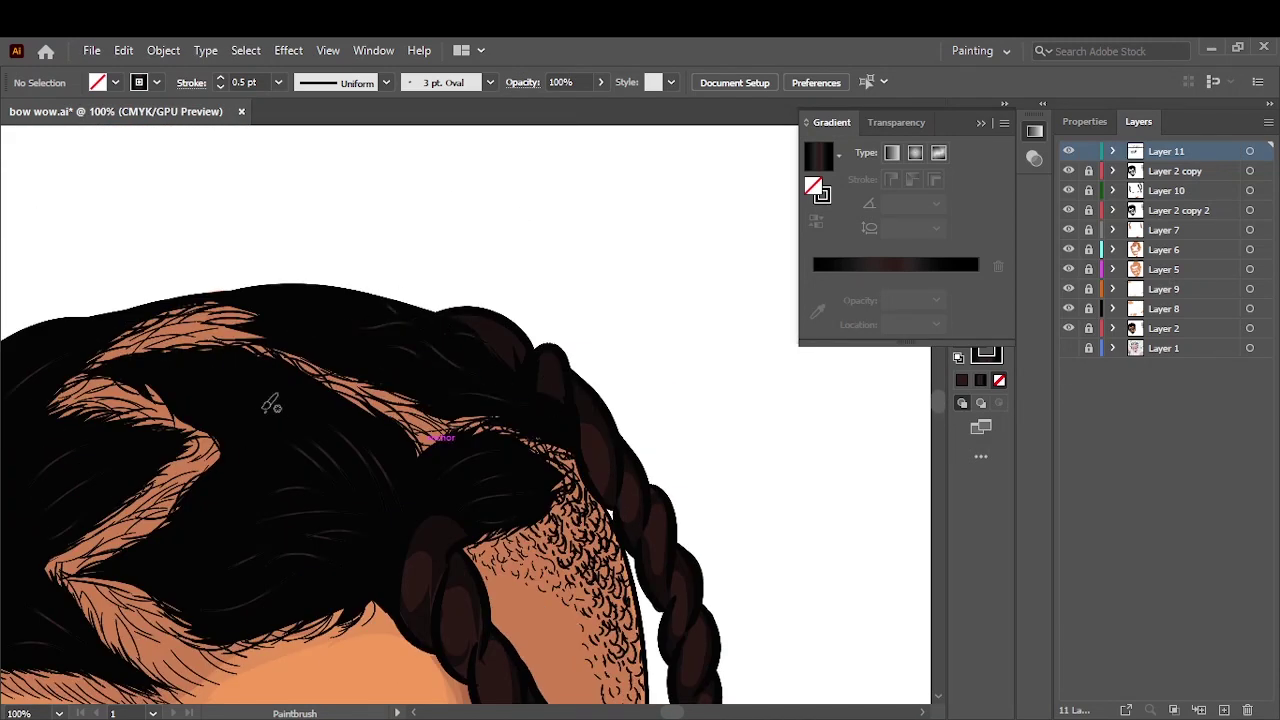
- Fit the whole portrait in view and make Layer 1 the current layer
{"action": "key", "text": "ctrl+0"}
{"action": "key", "text": "v"}
{"action": "left_click", "coordinate": [1163, 348]}
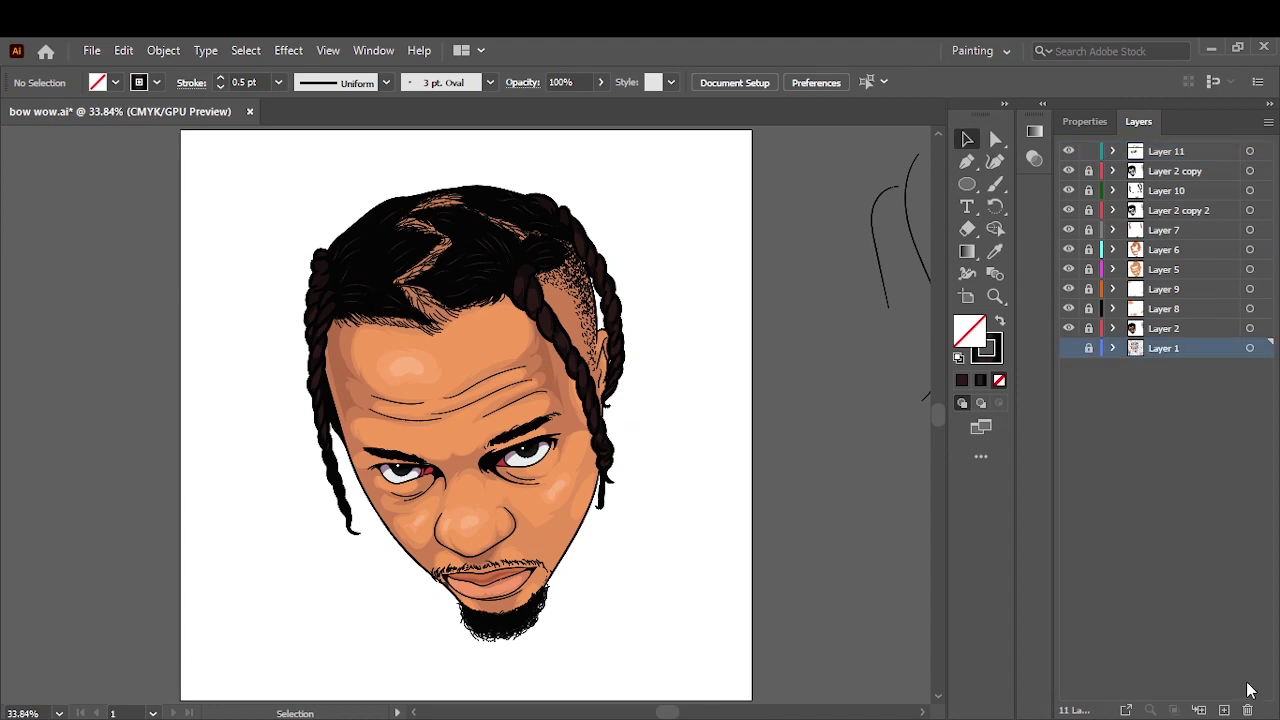